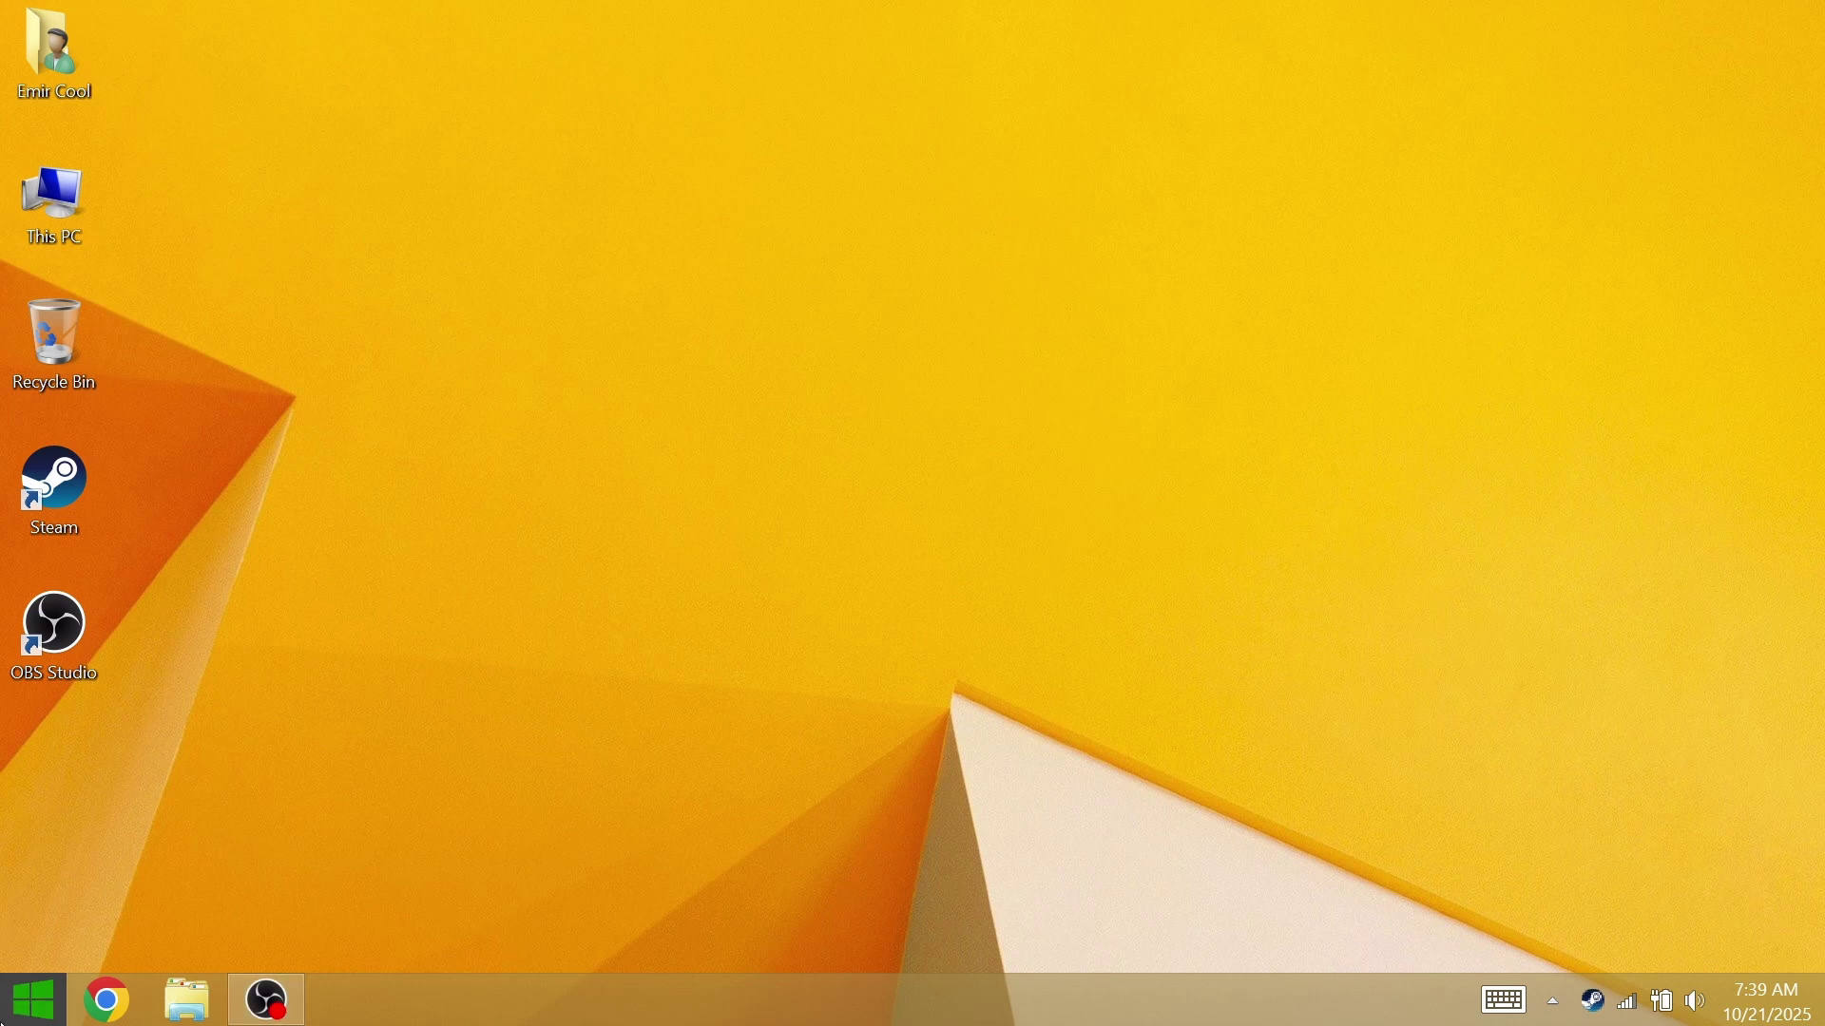
Maximize Chrome and go to legacyupdate.net by picking it from the 'Lega' address suggestions.
click(20, 1012)
click(21, 1012)
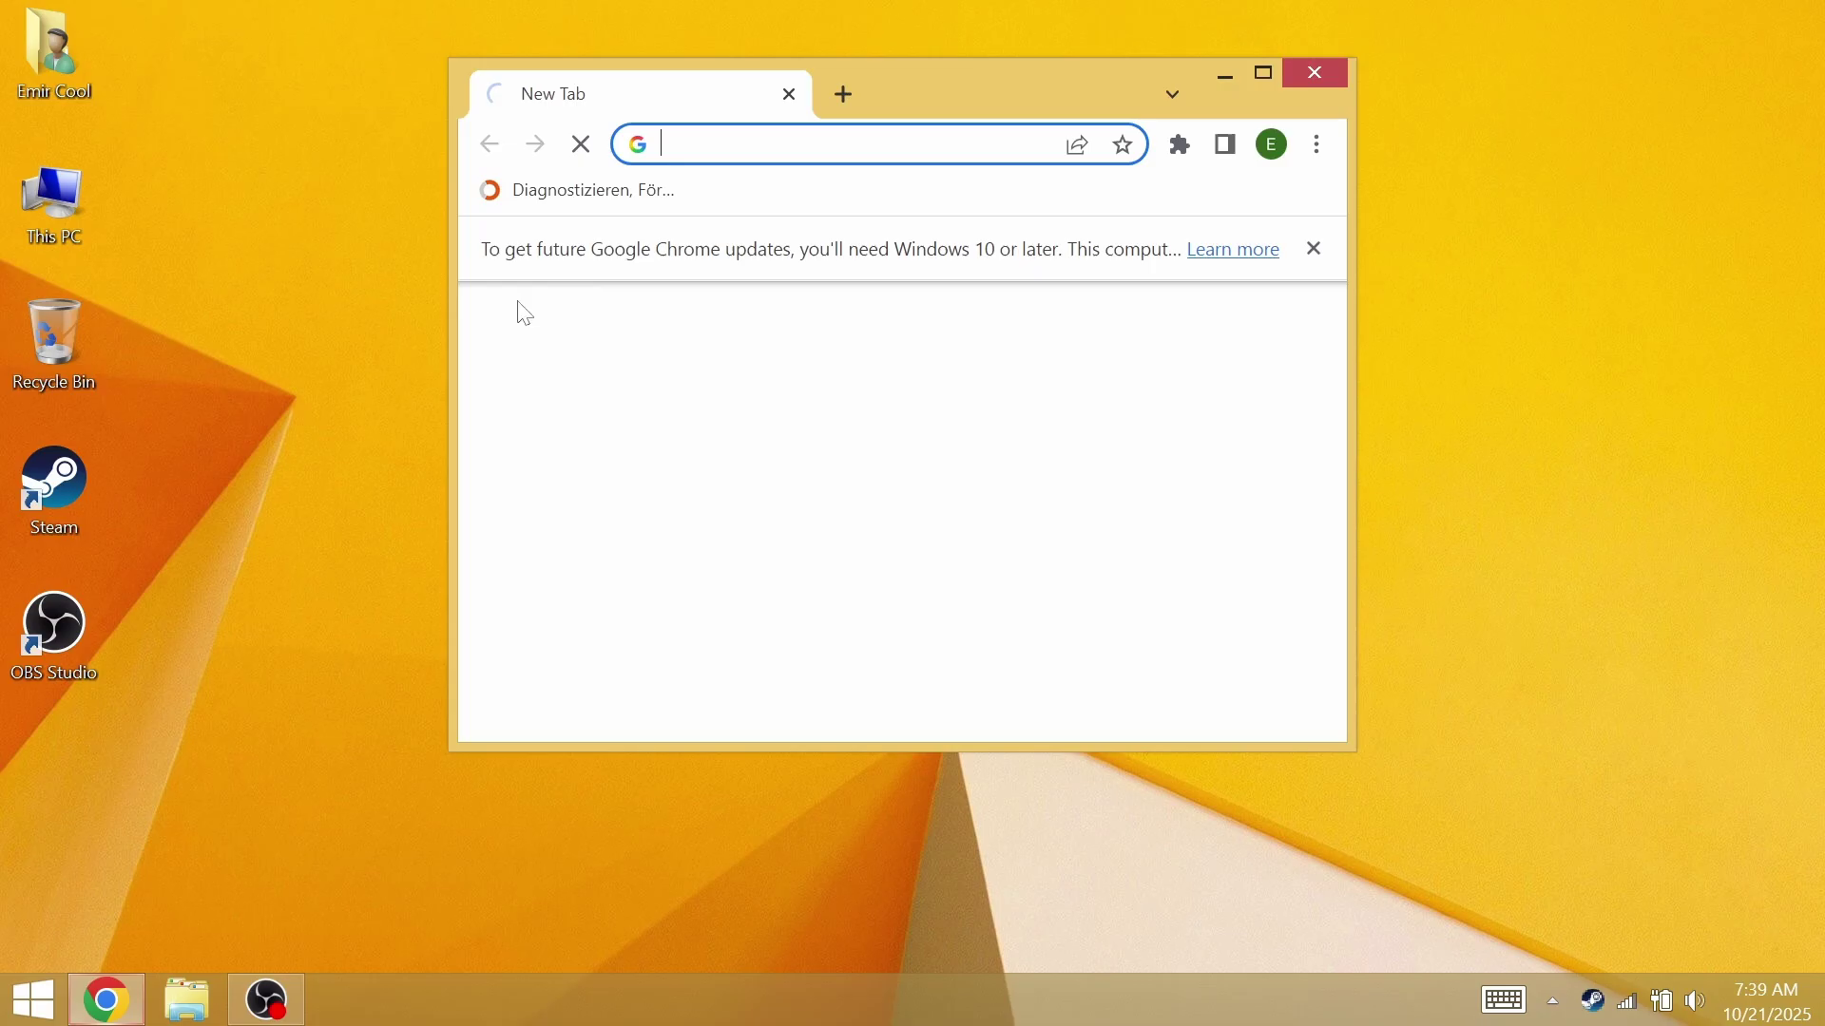
click(1263, 70)
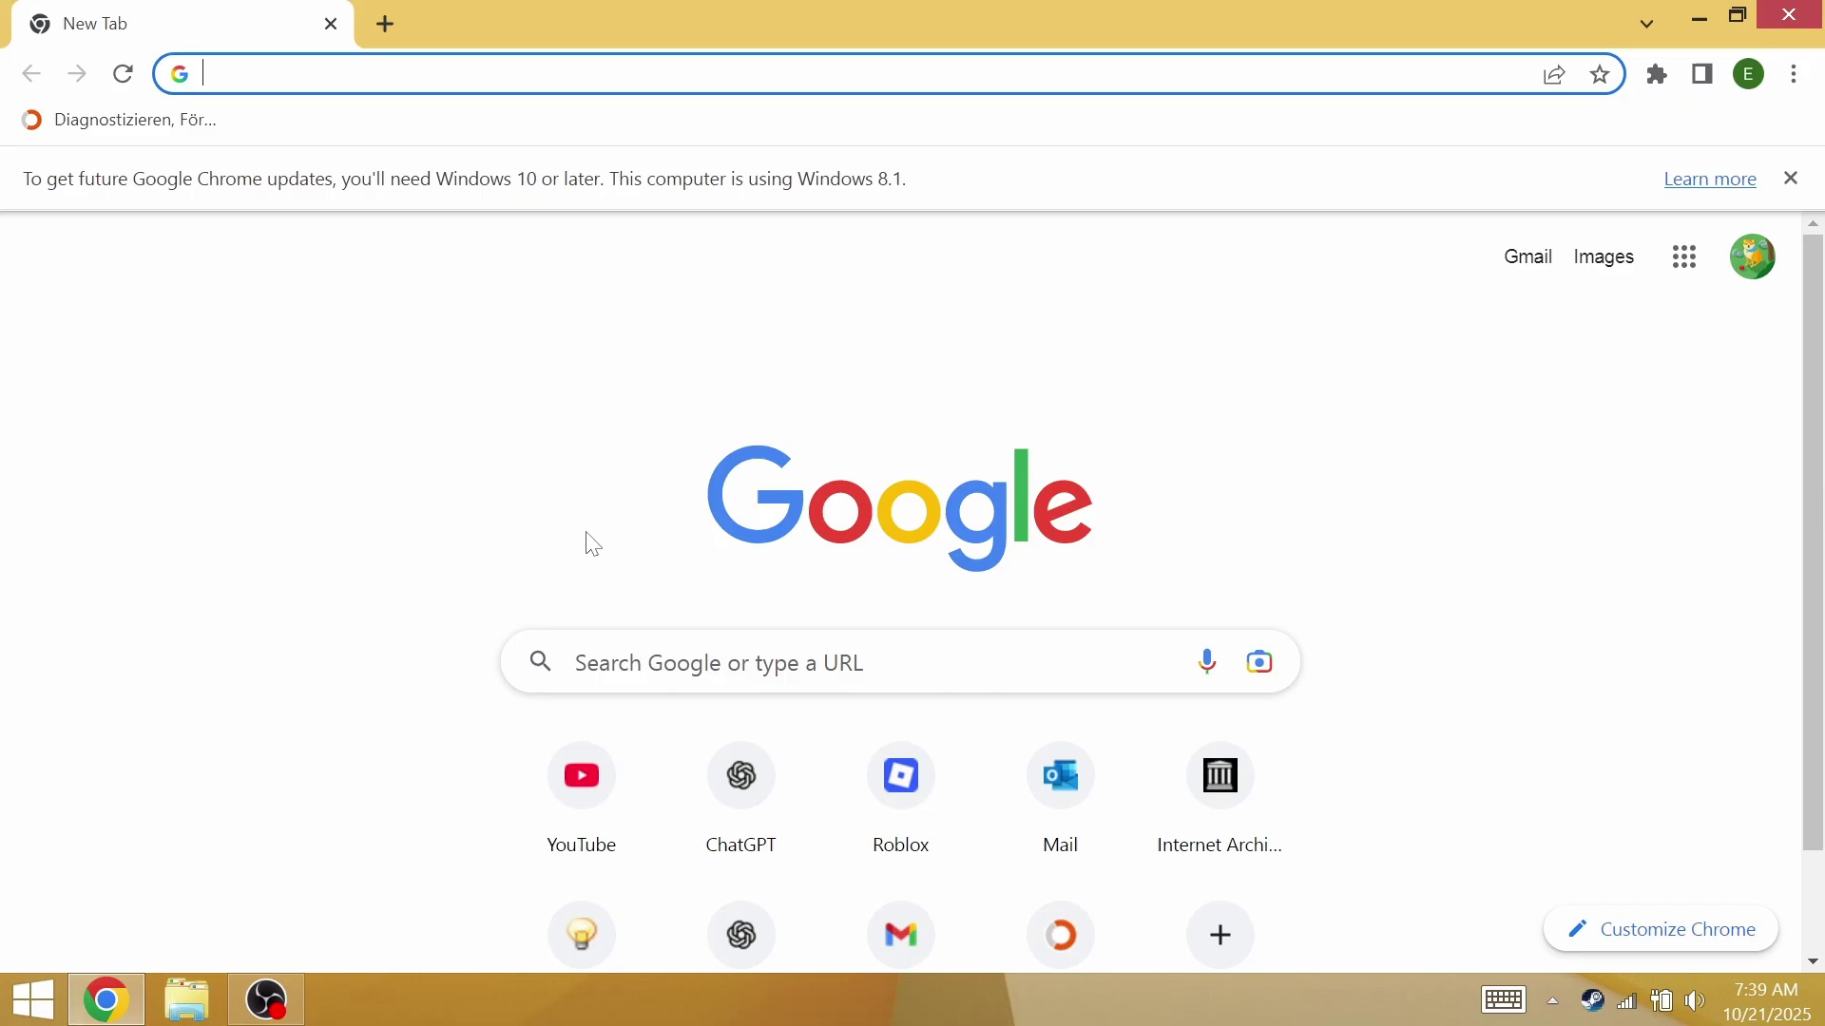
key(Down)
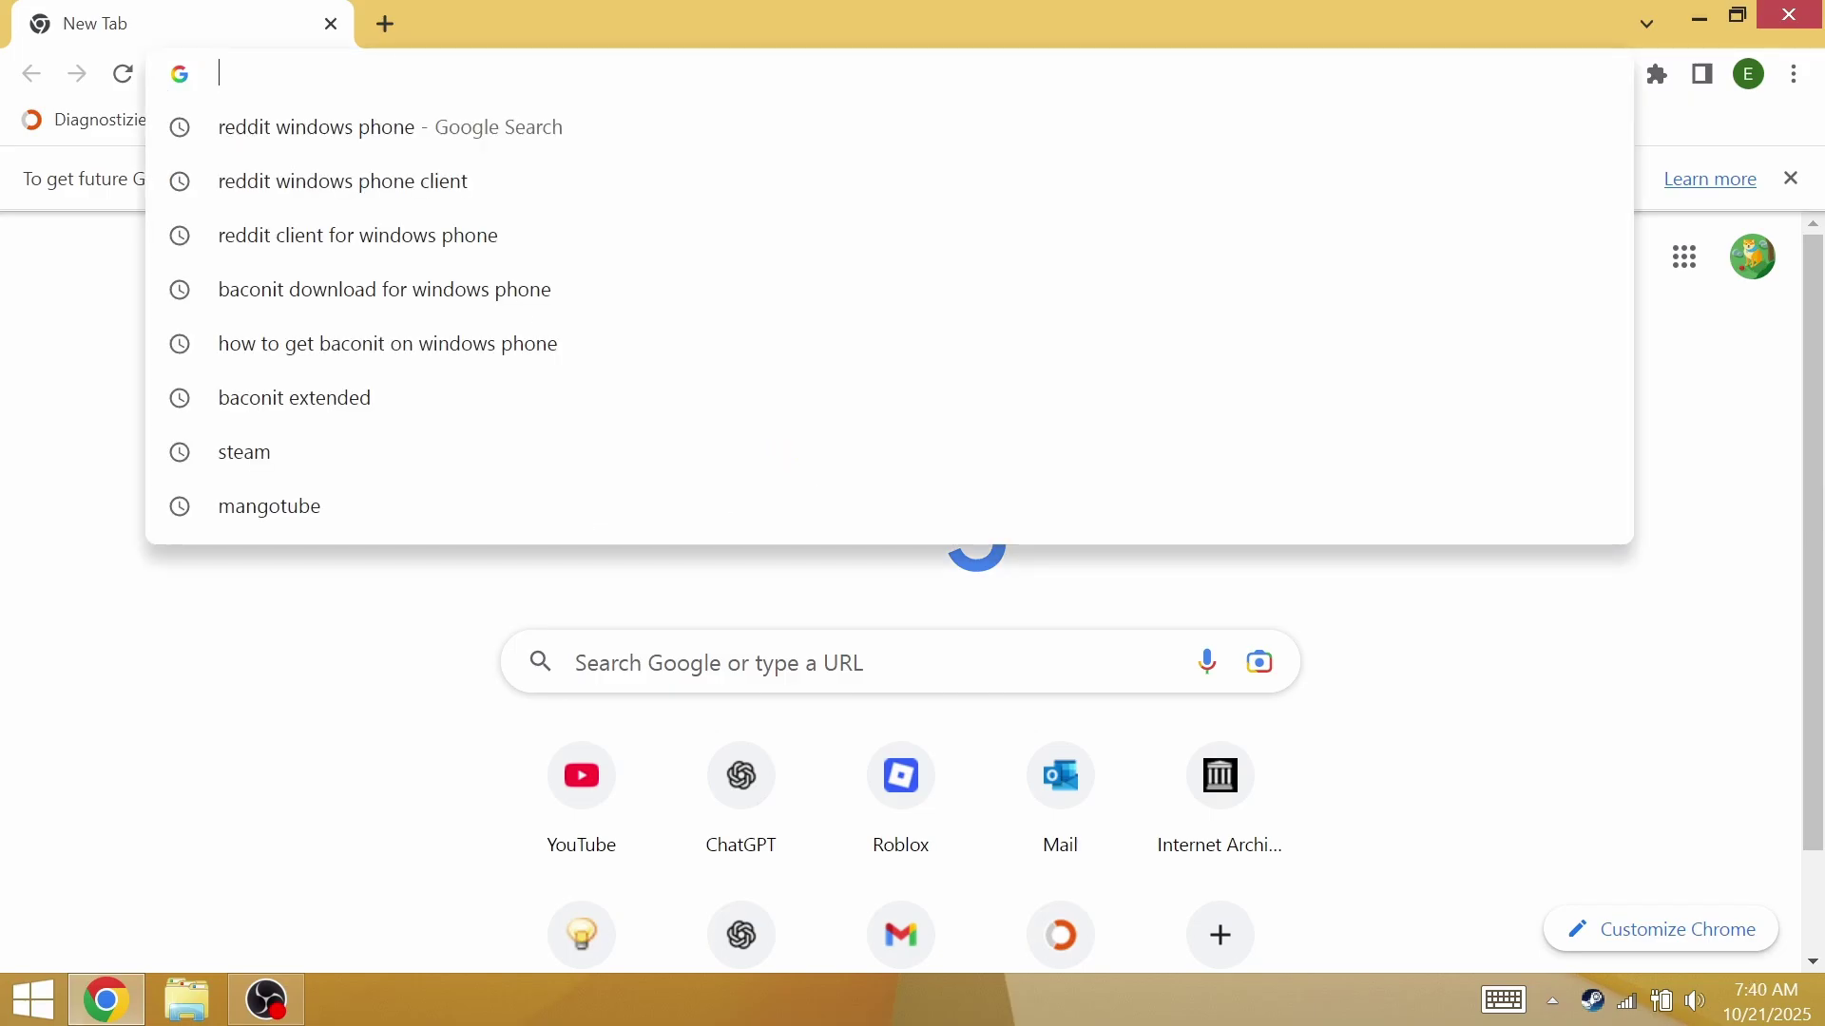
text(Legacyupdate.met)
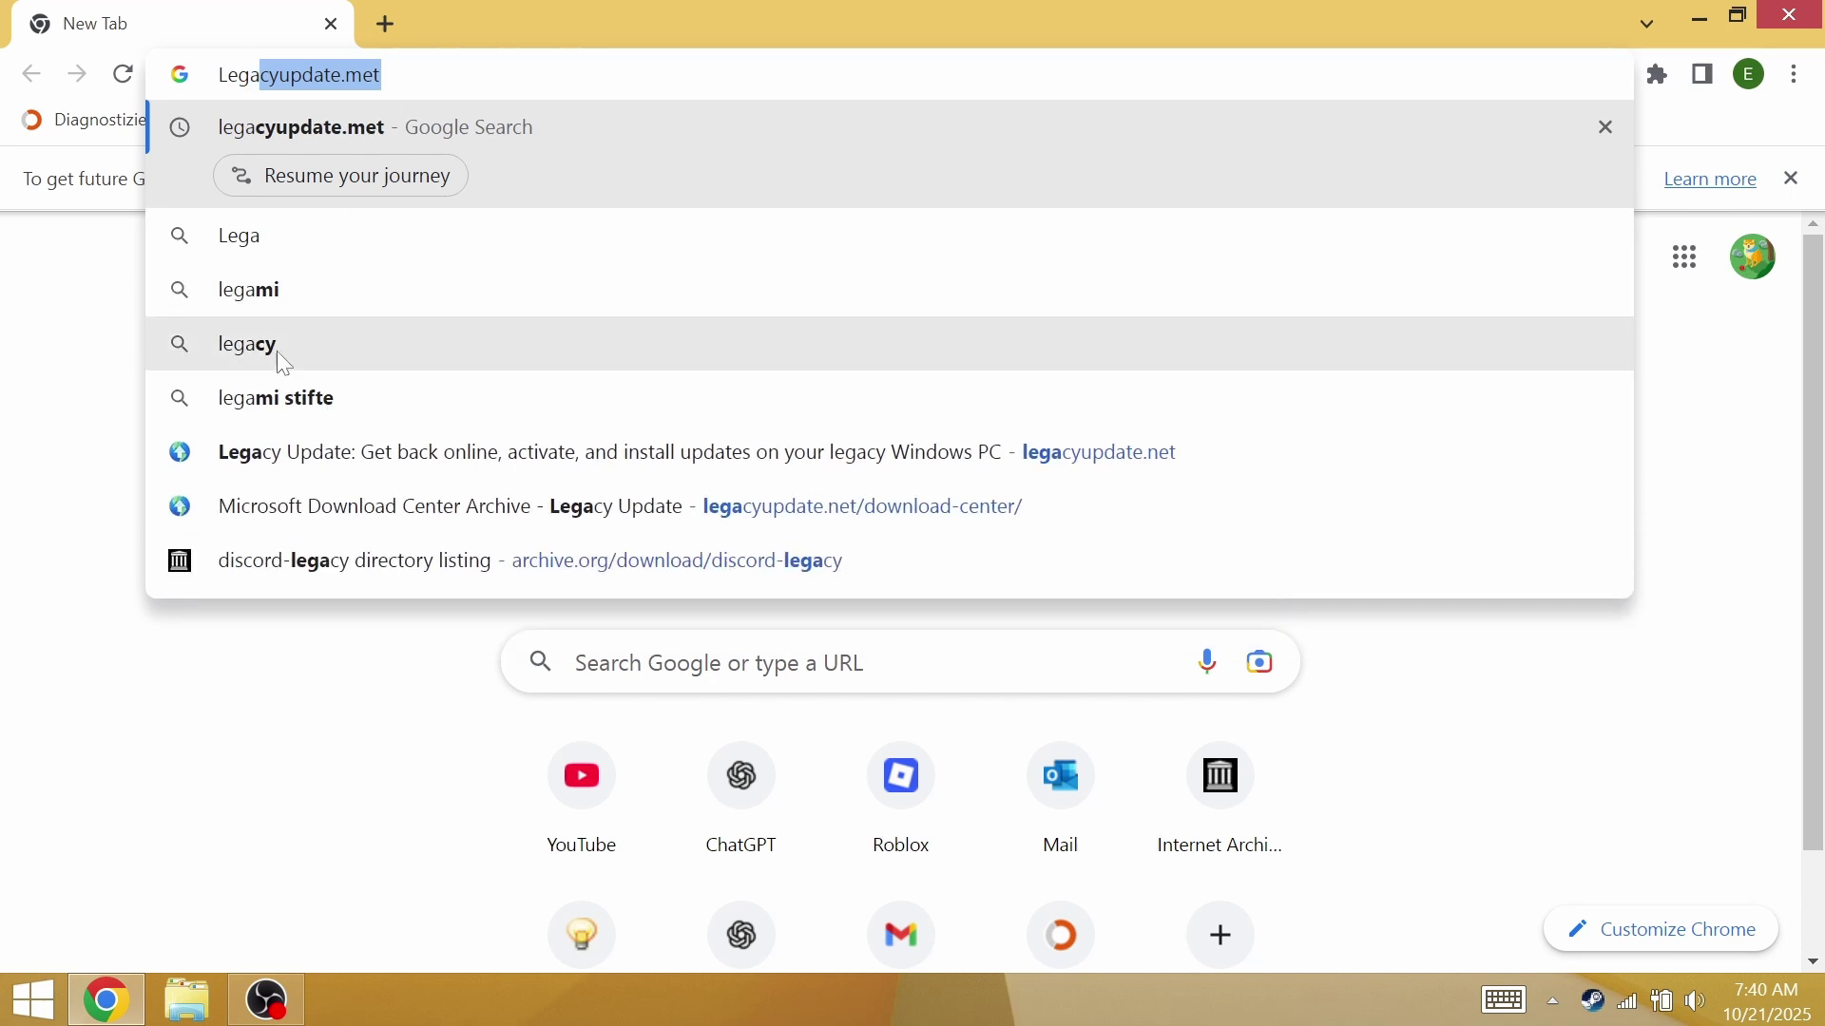
click(269, 453)
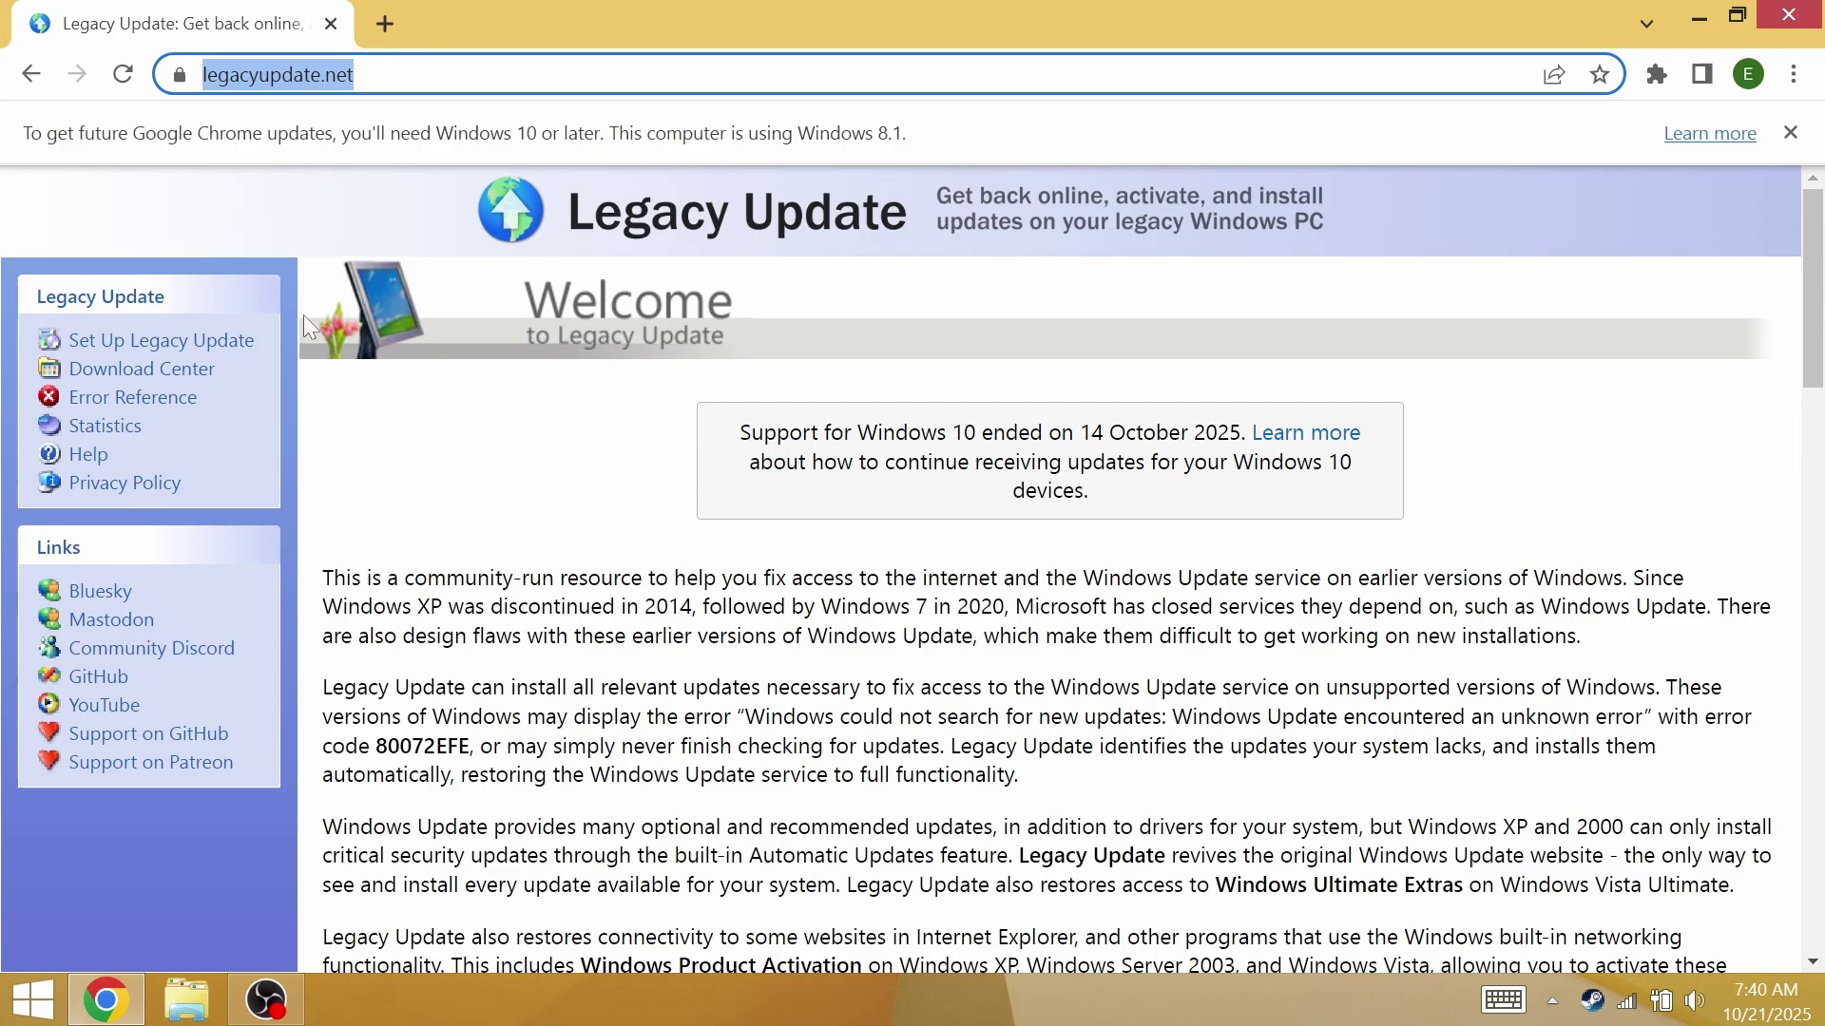
Download the Legacy Update 1.12.1 .exe installer from the install section and run it.
click(318, 458)
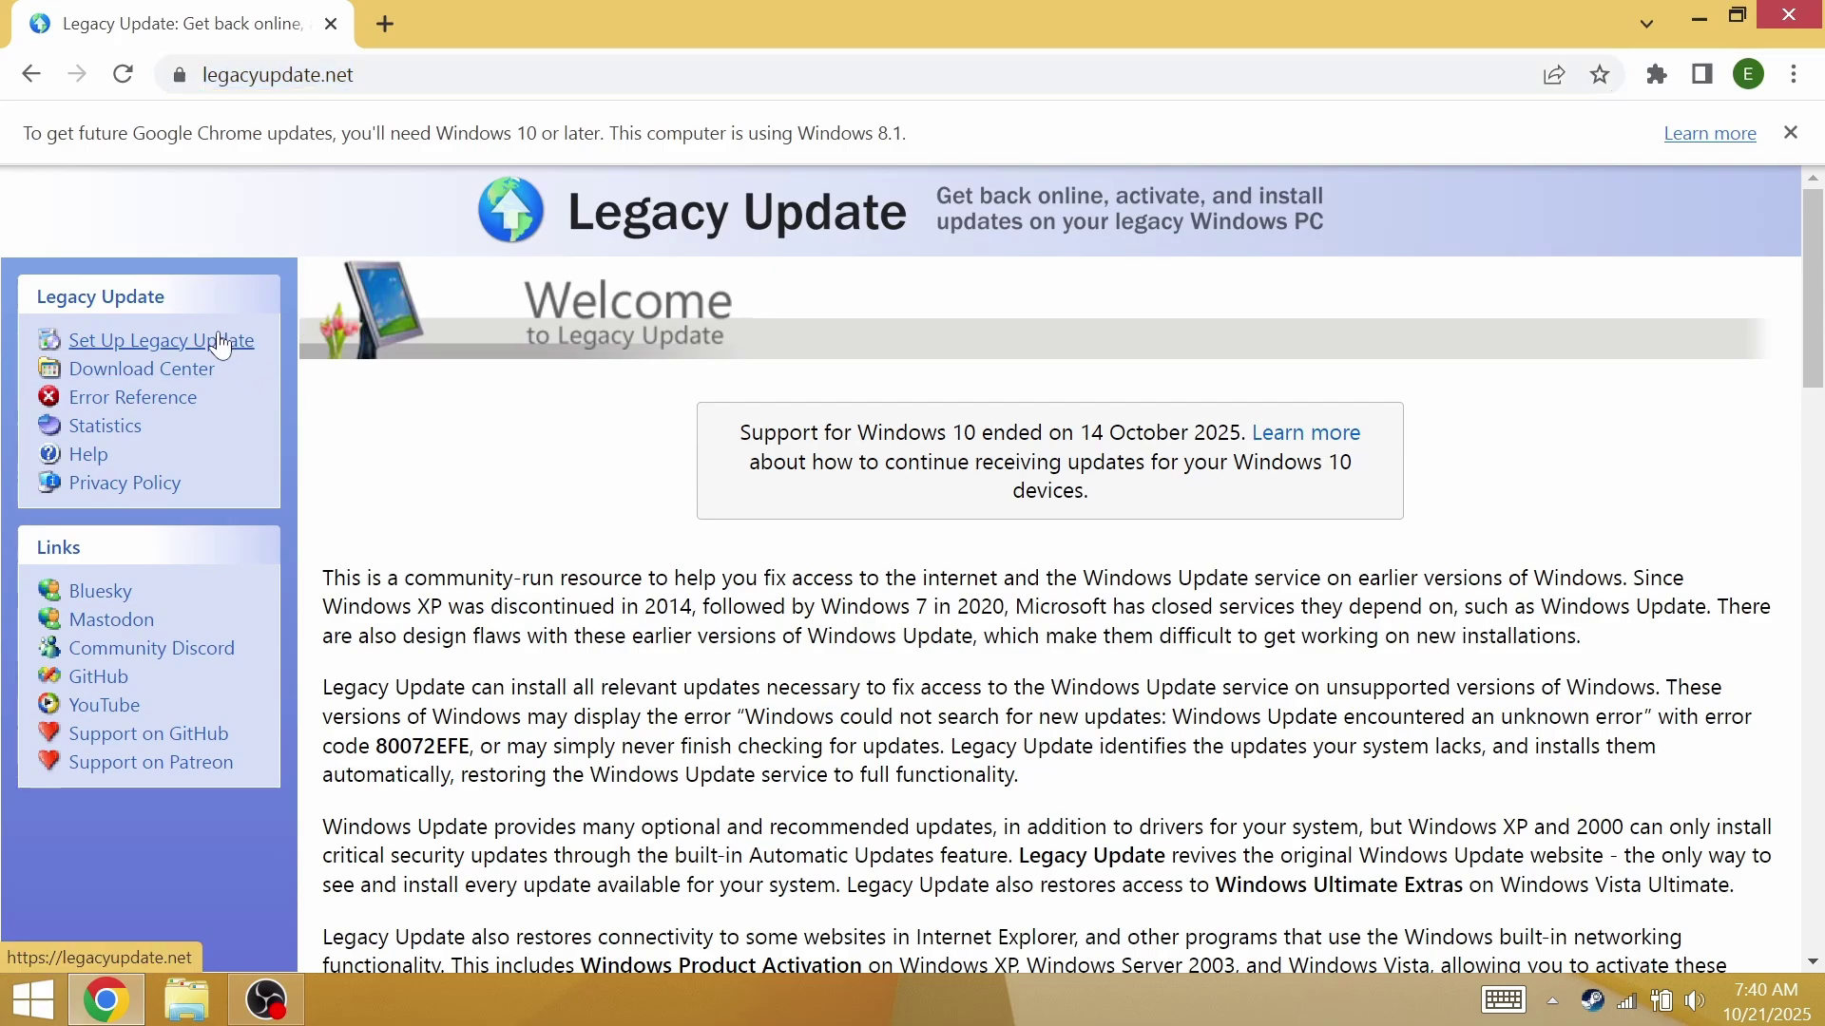
click(188, 333)
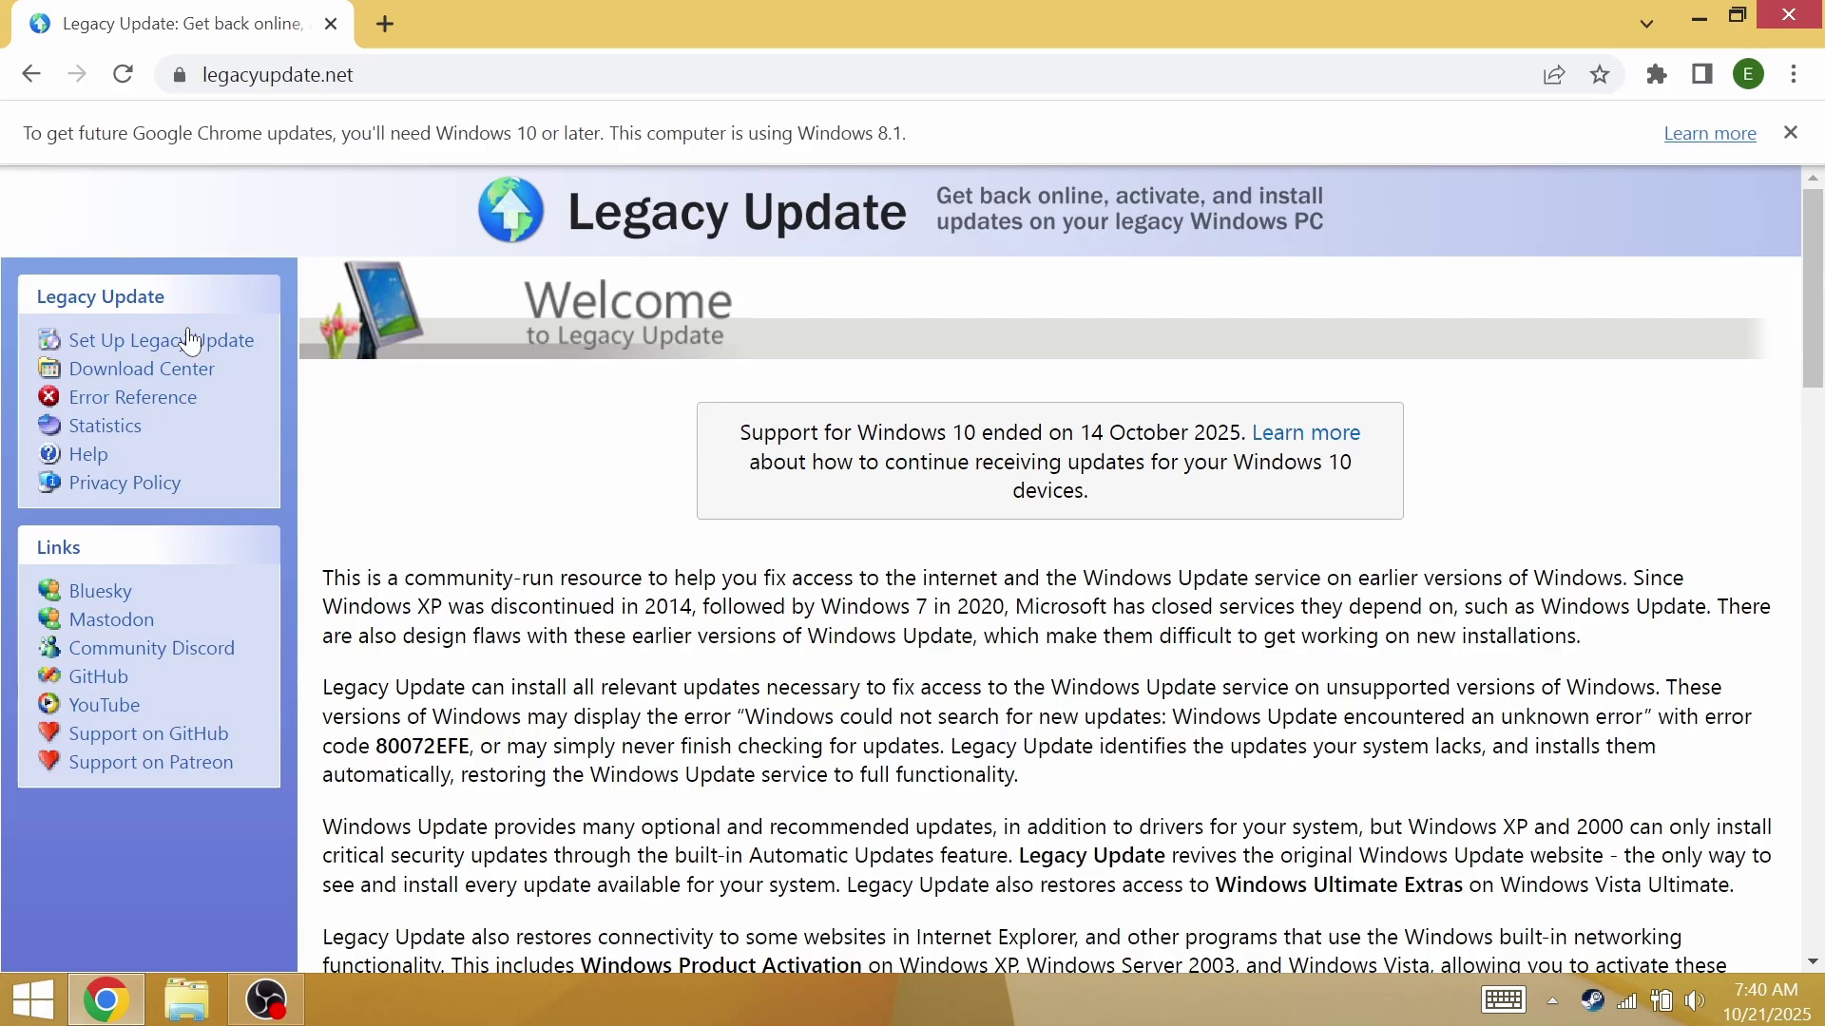
scroll(413, 415, down, 9)
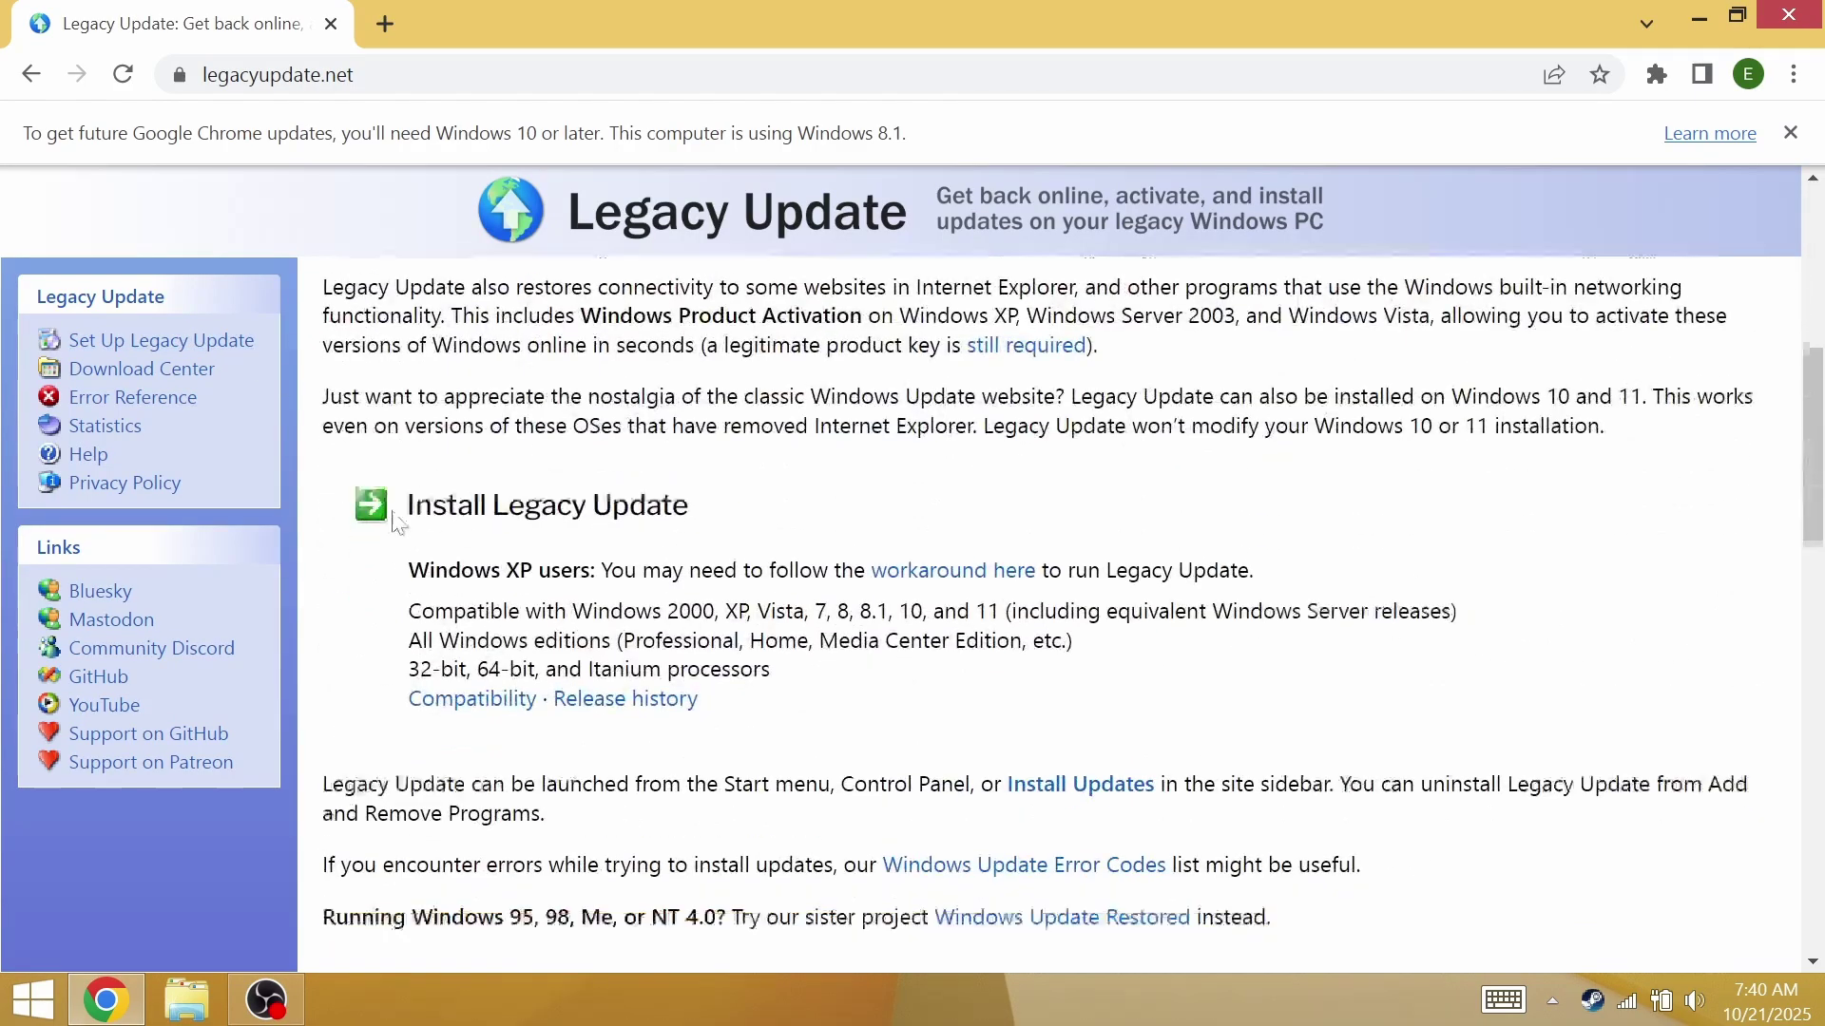
scroll(414, 415, up, 1)
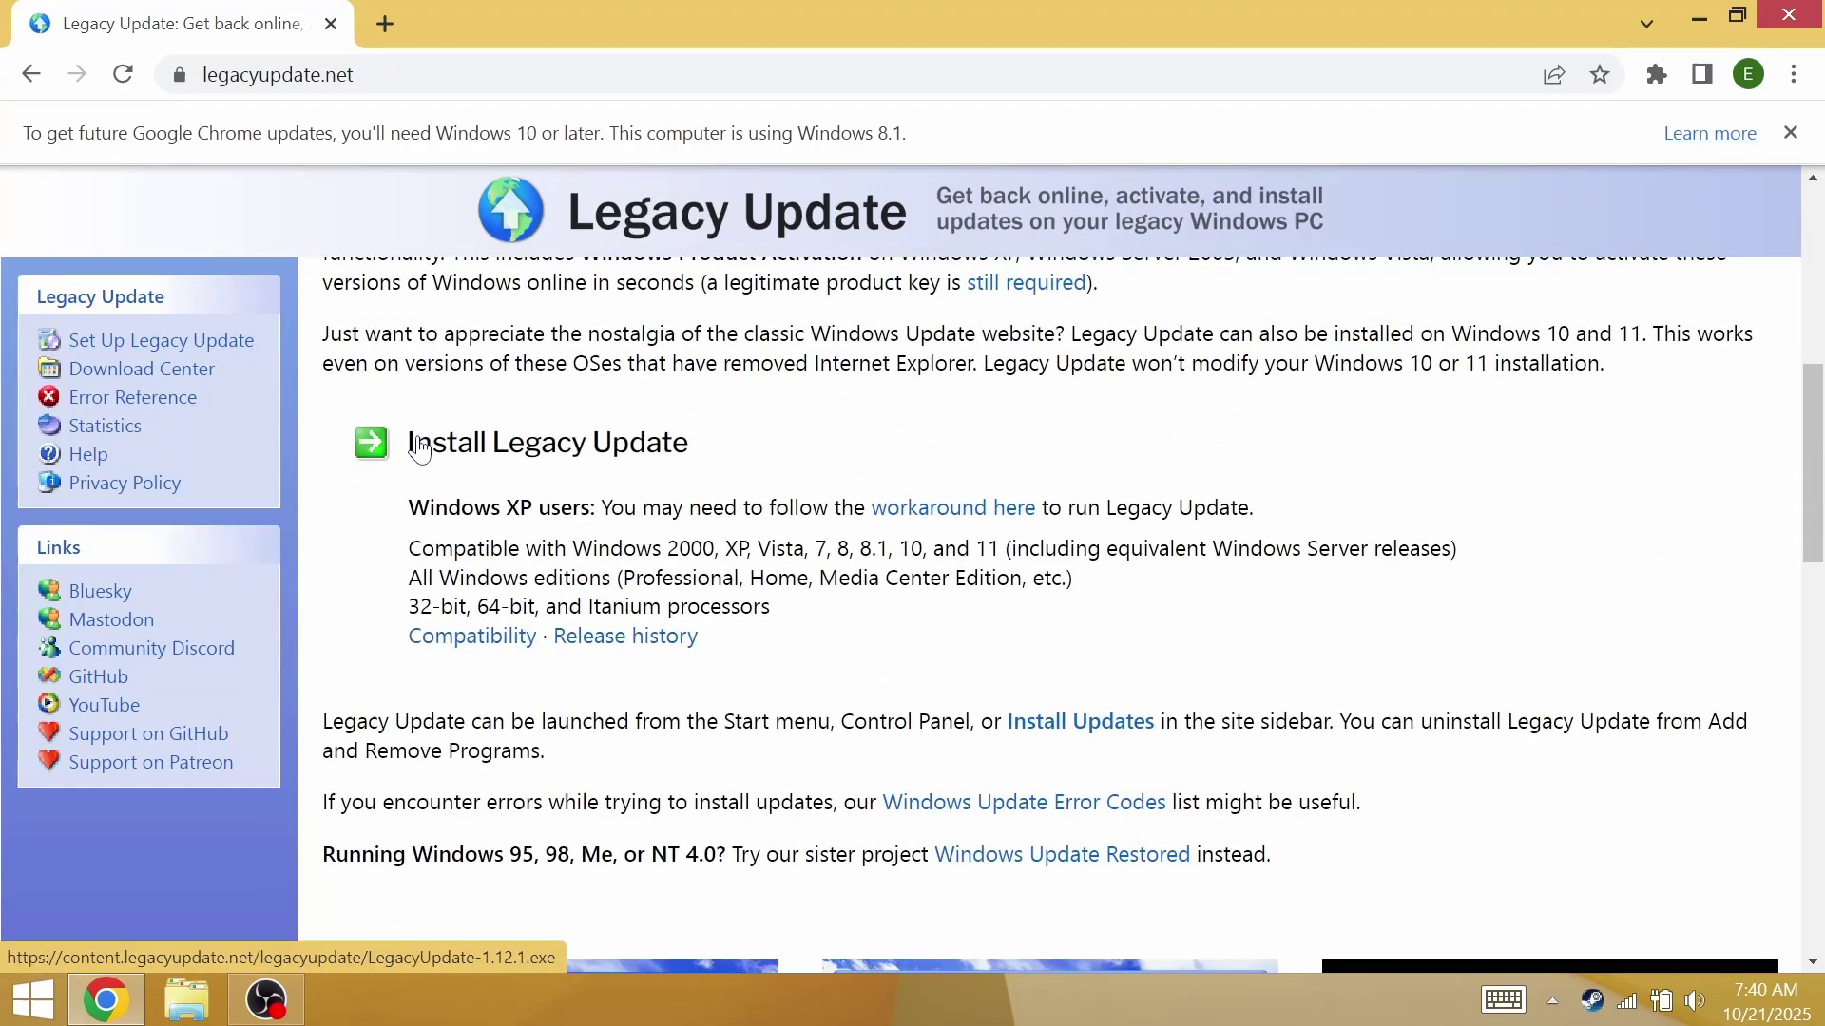
click(418, 448)
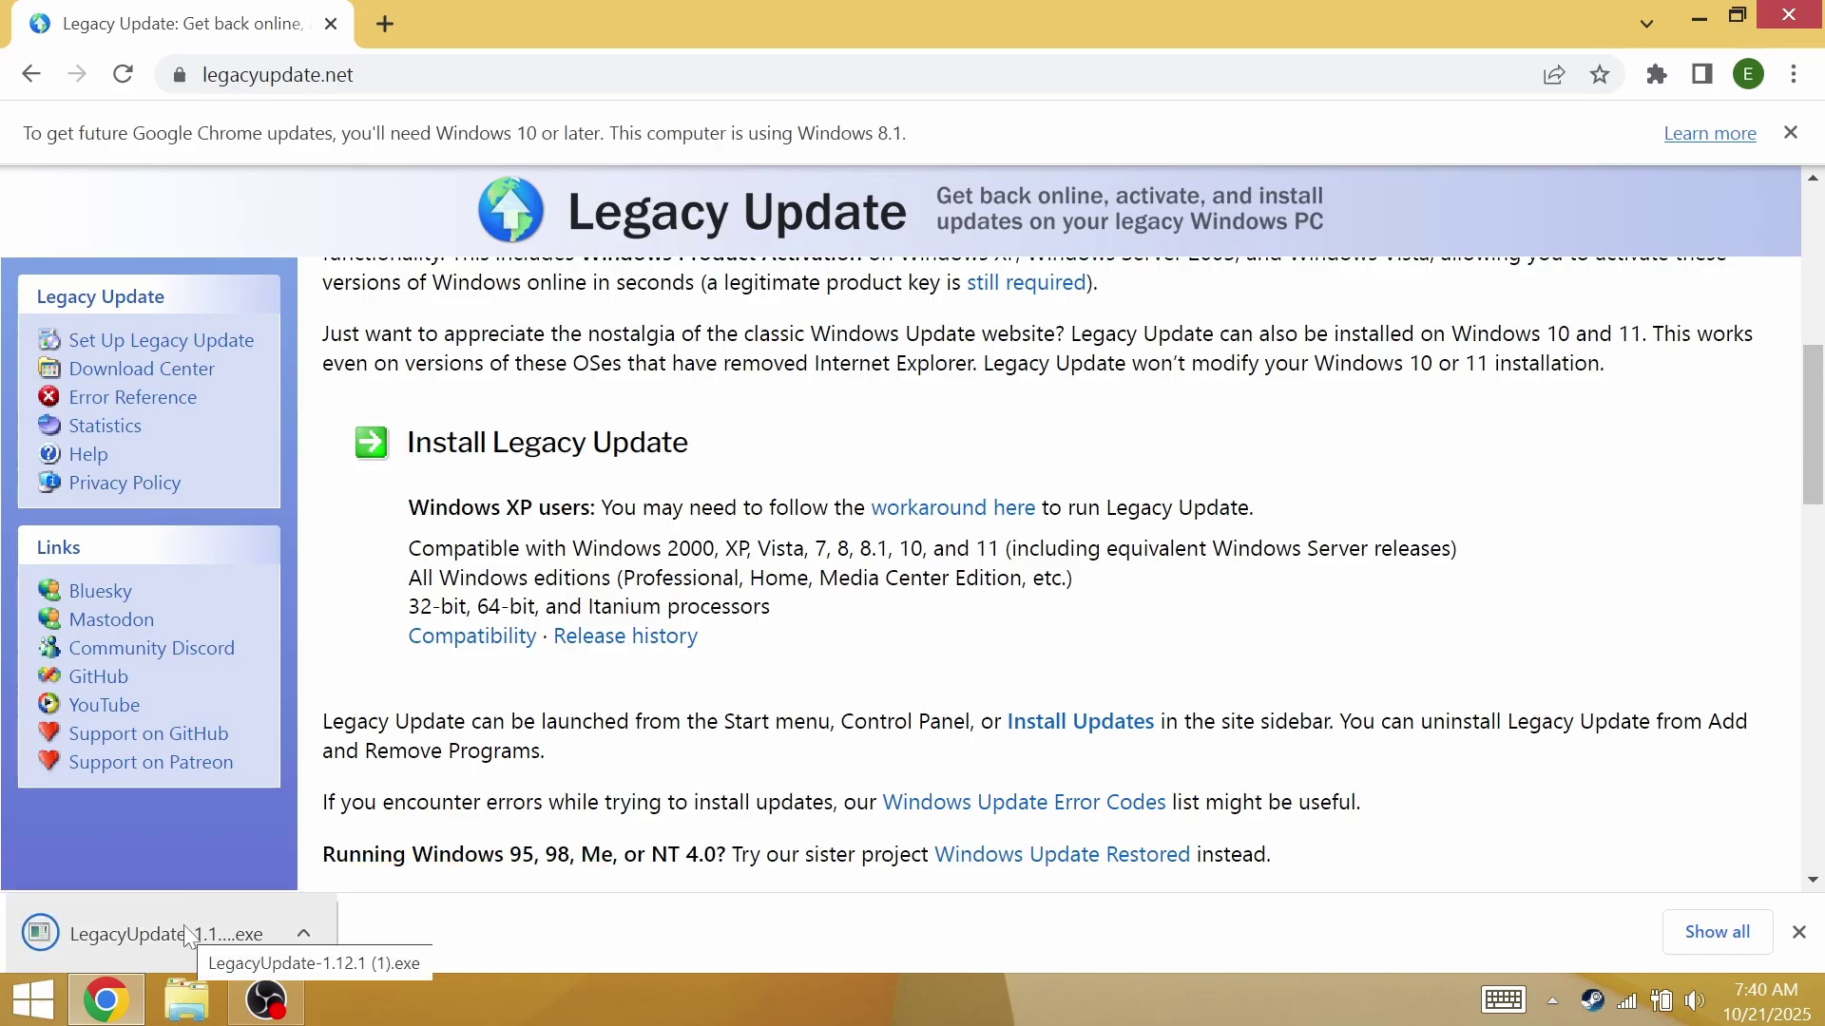
click(162, 951)
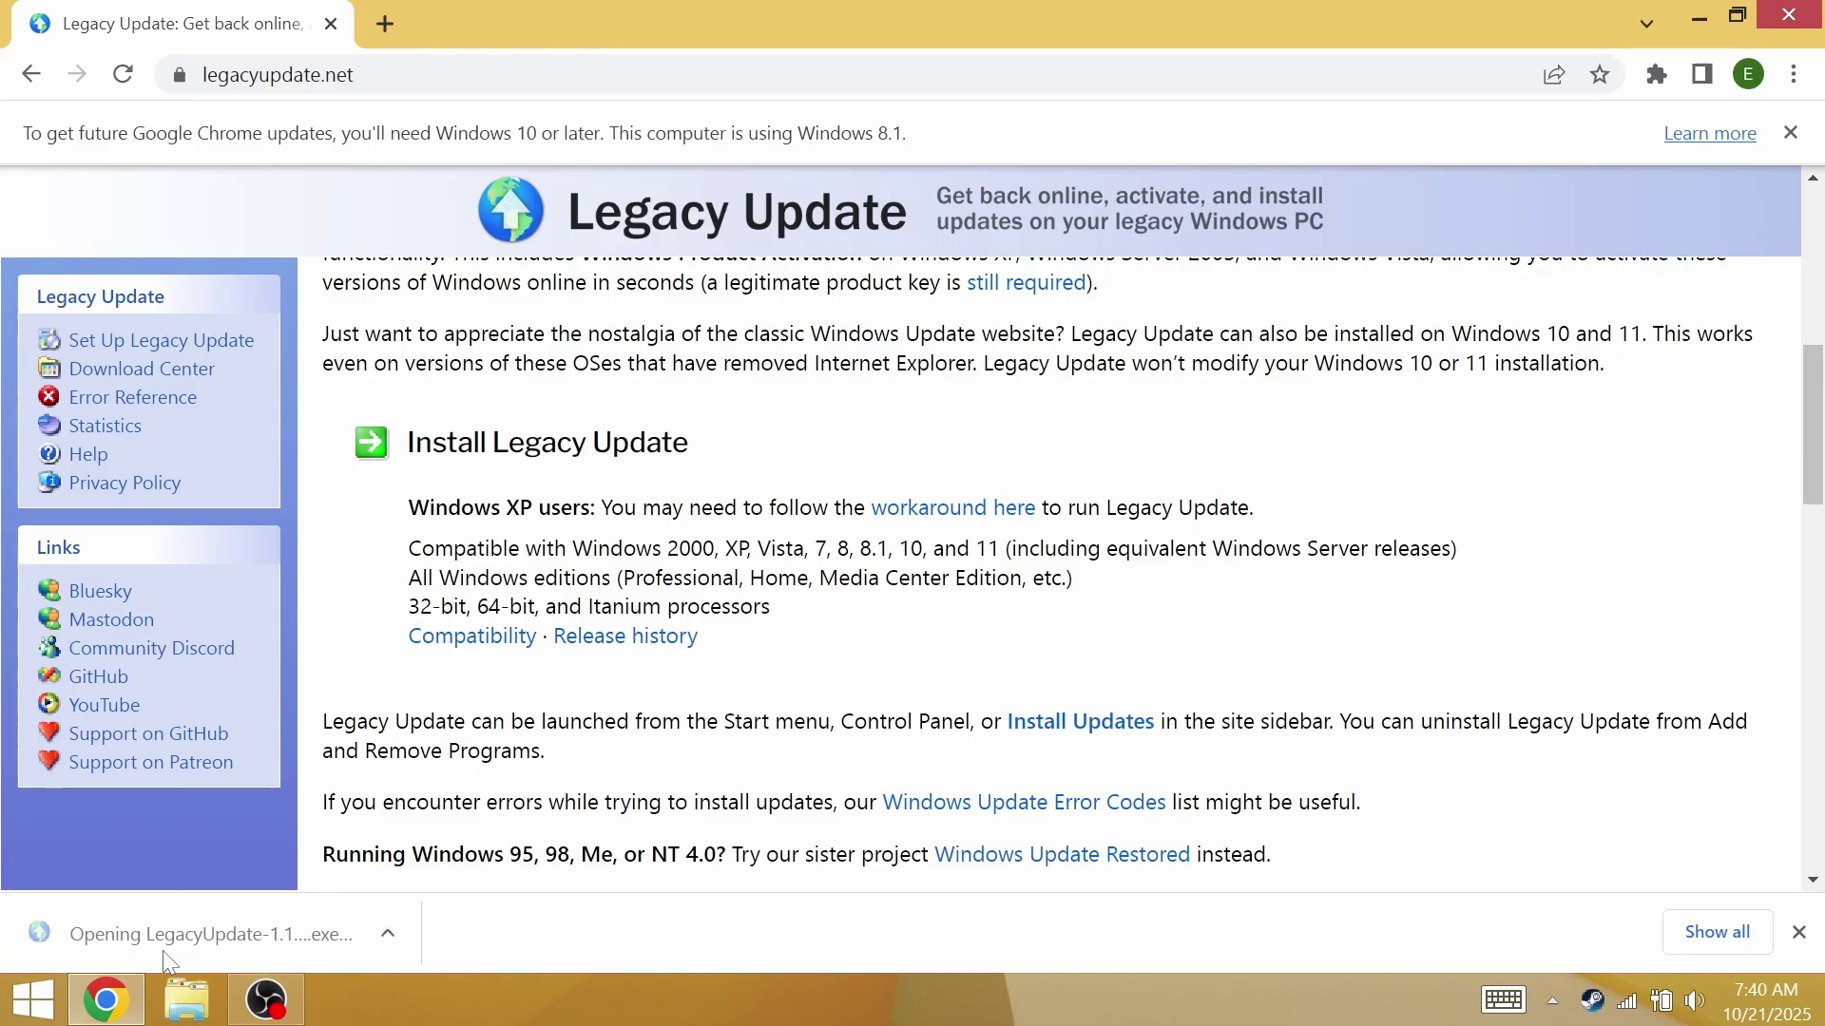
click(1700, 17)
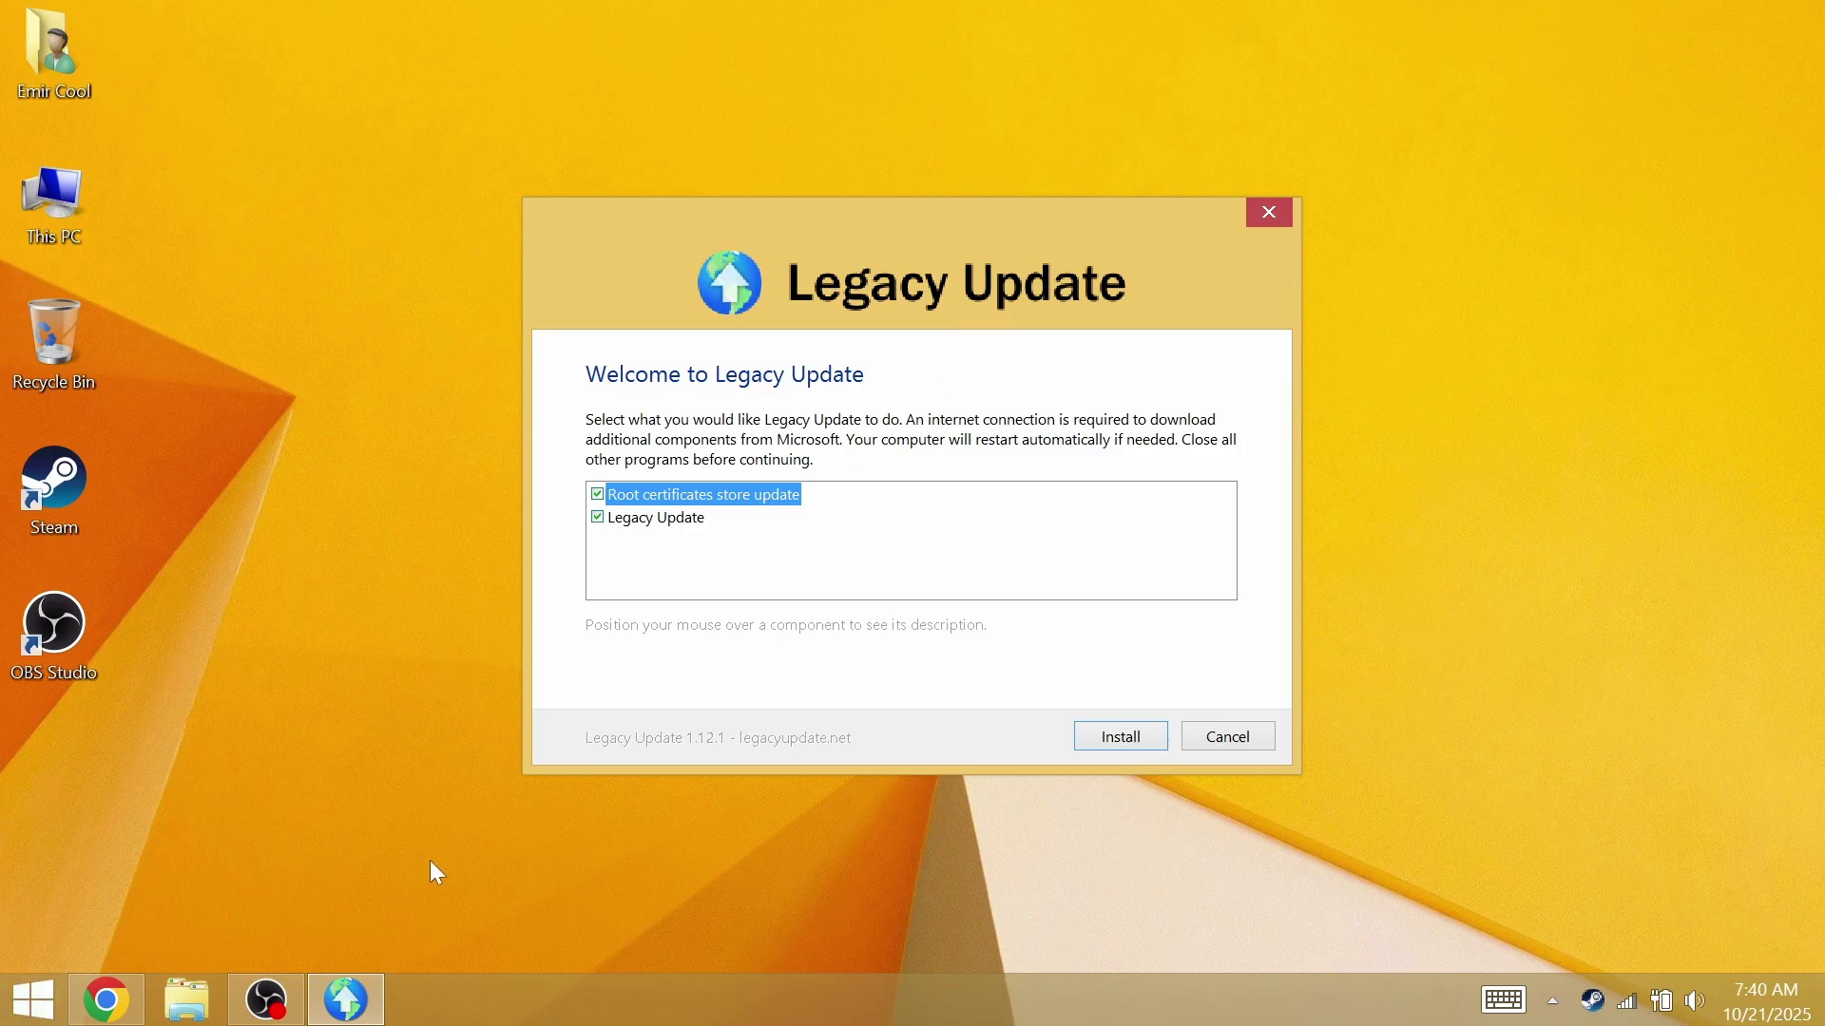
drag(872, 213, 862, 162)
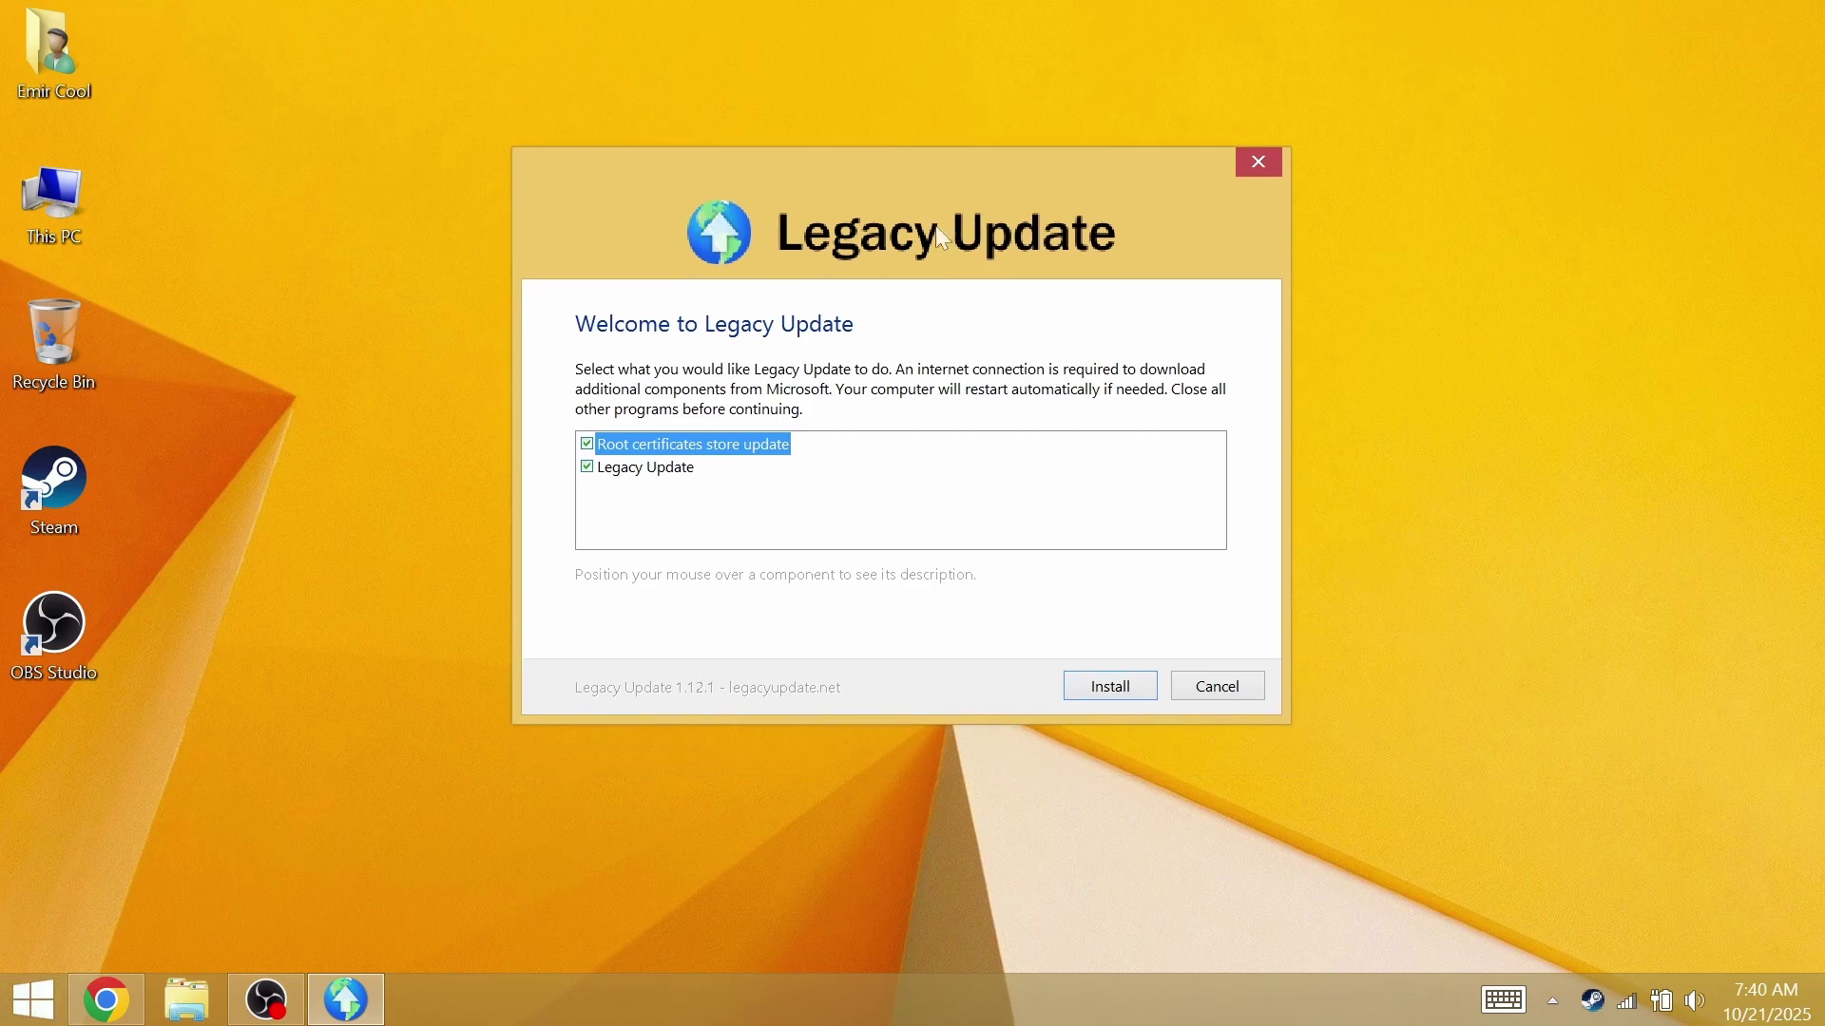
click(1216, 692)
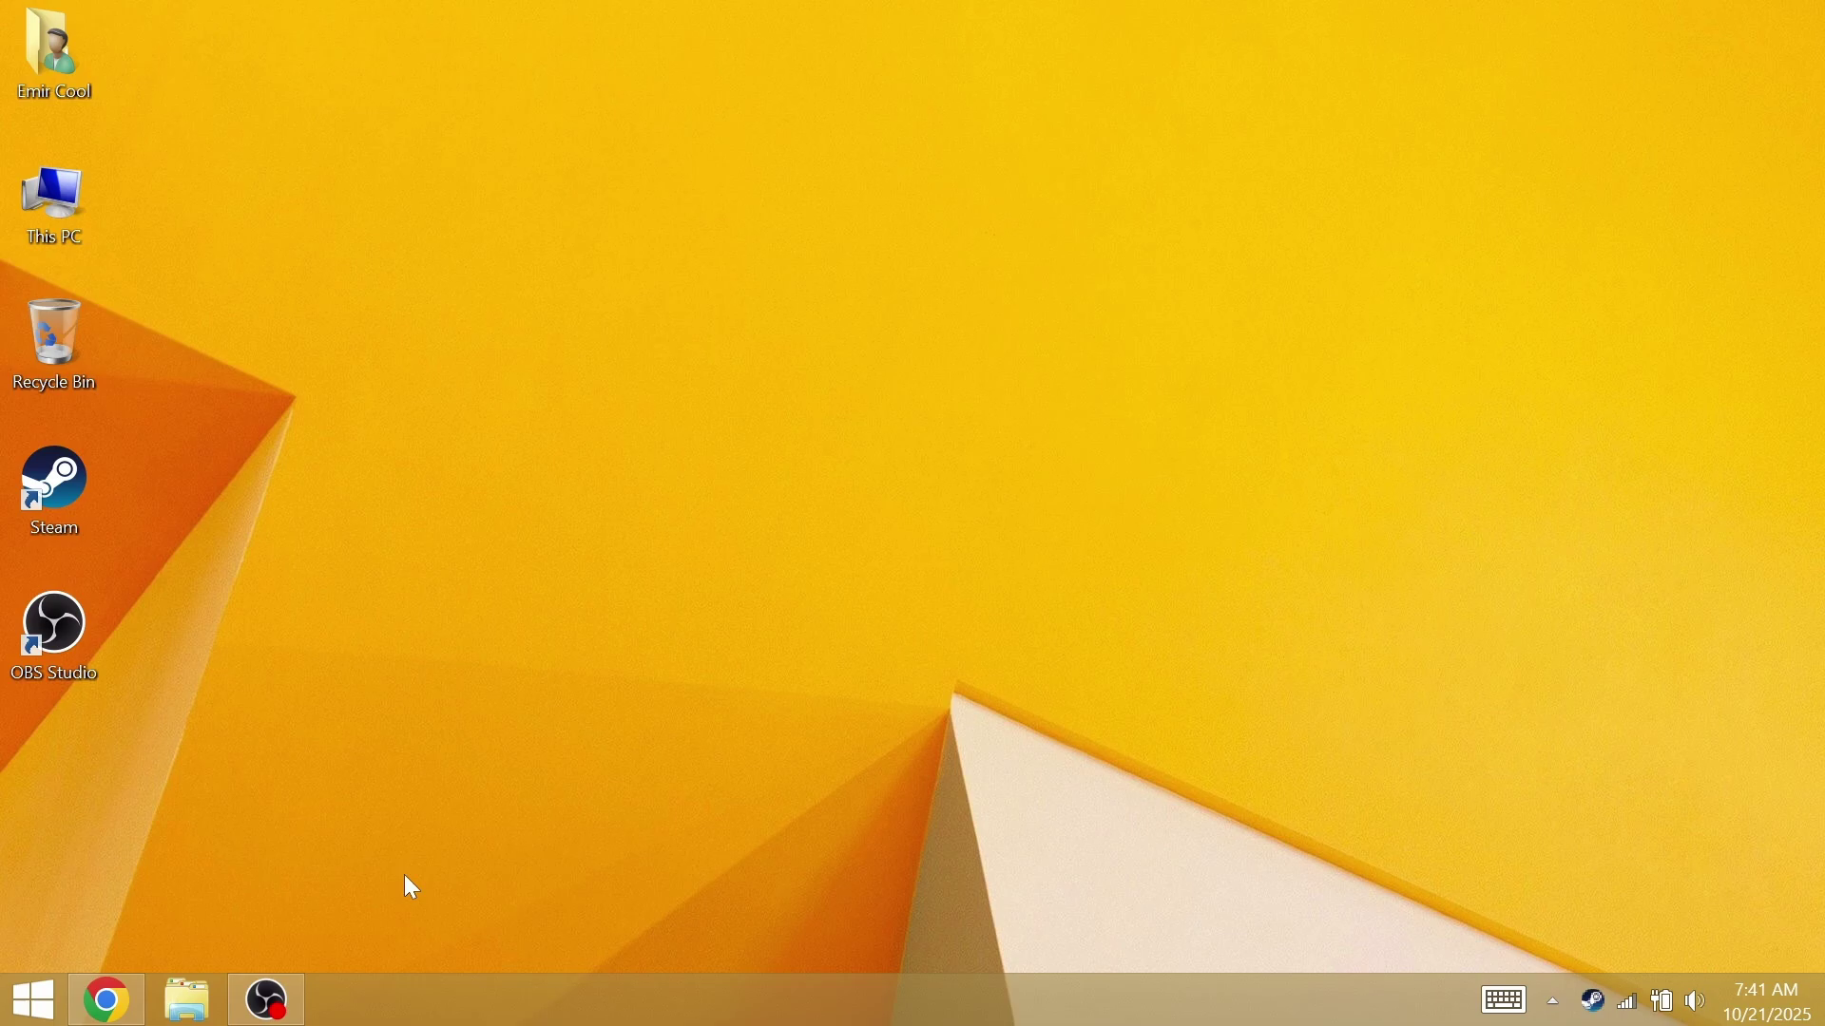
Swap the Legacy Update tab for a new one and Google 'bypass esu blue patch'.
click(107, 1000)
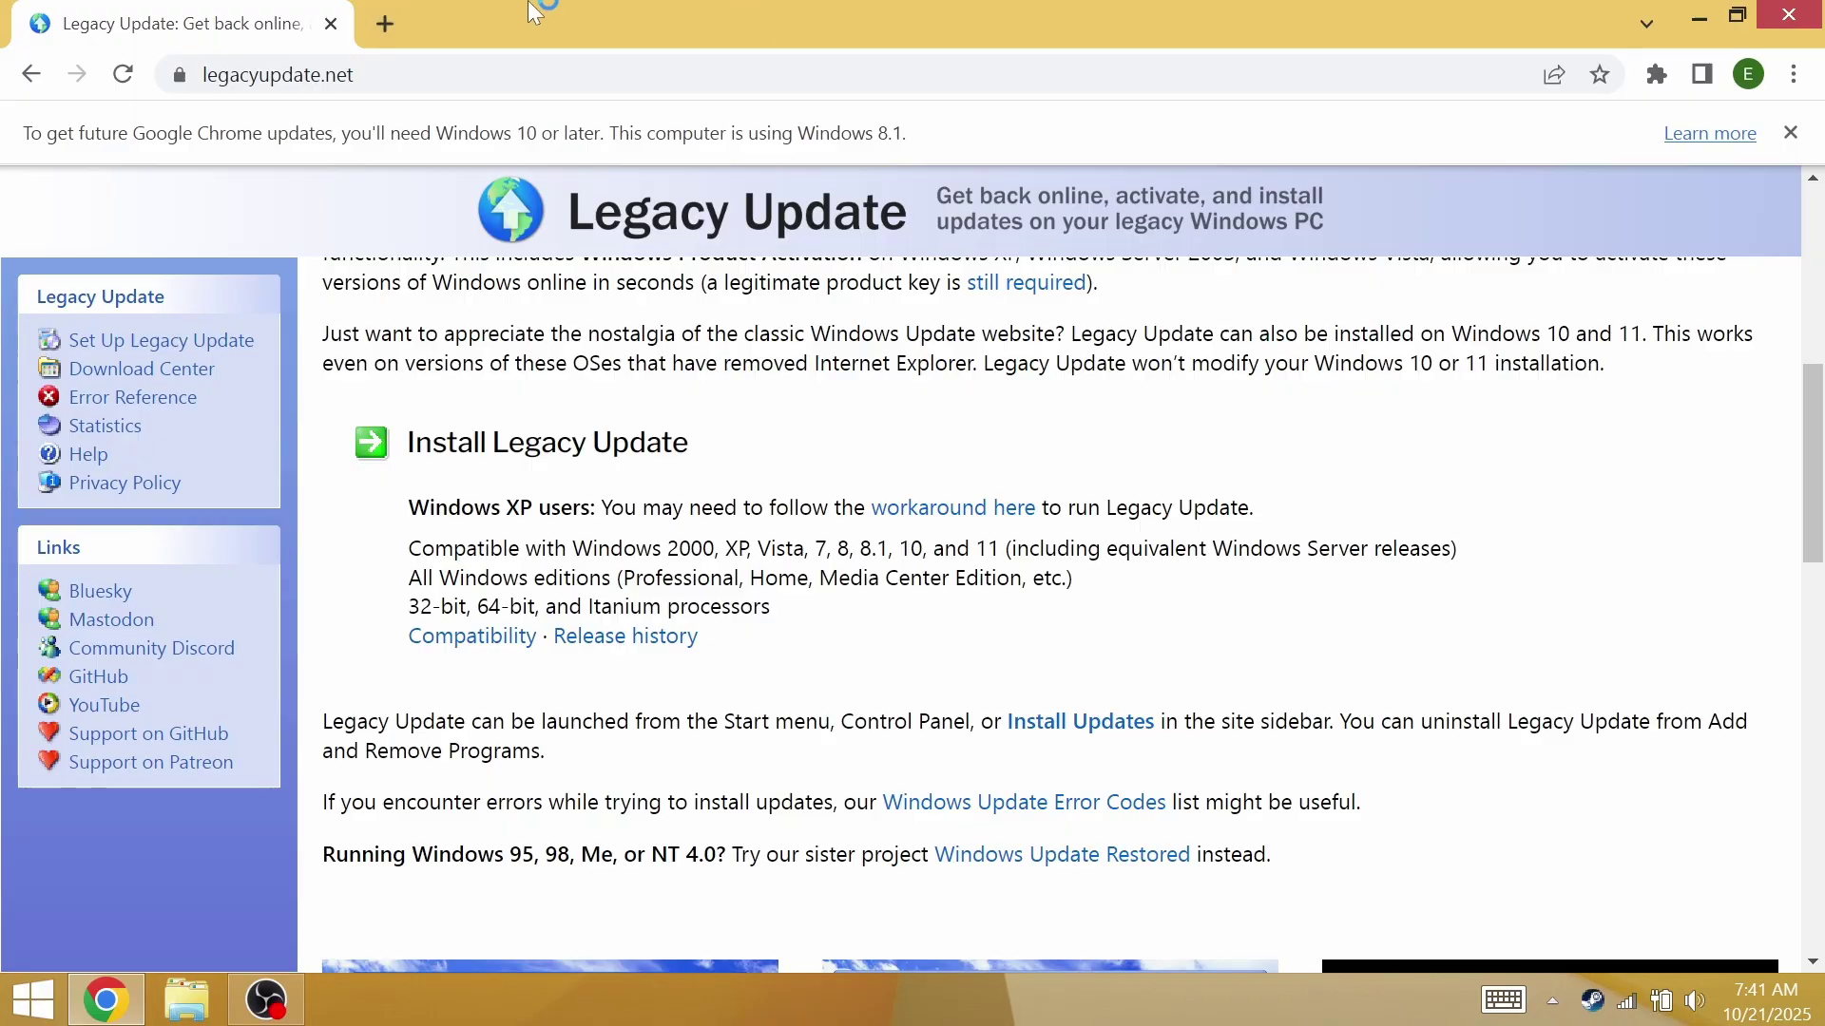
click(385, 24)
click(330, 24)
text(b)
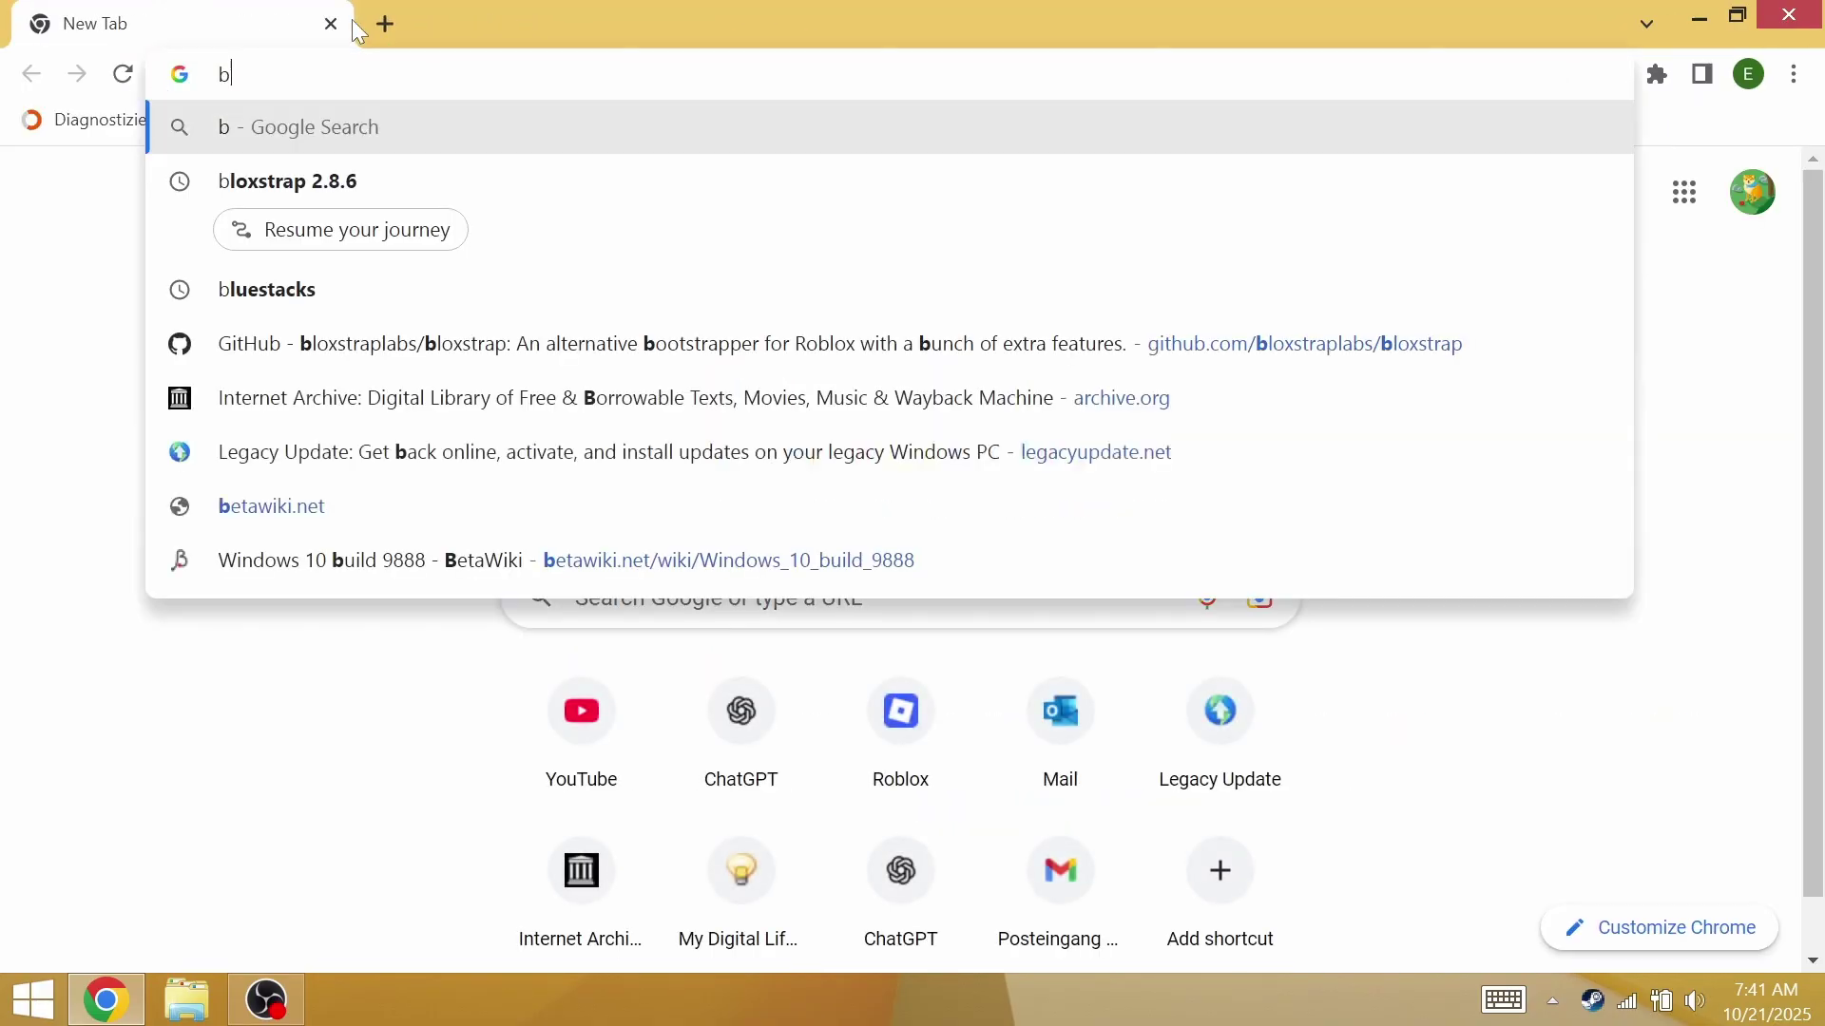
text(ypass e)
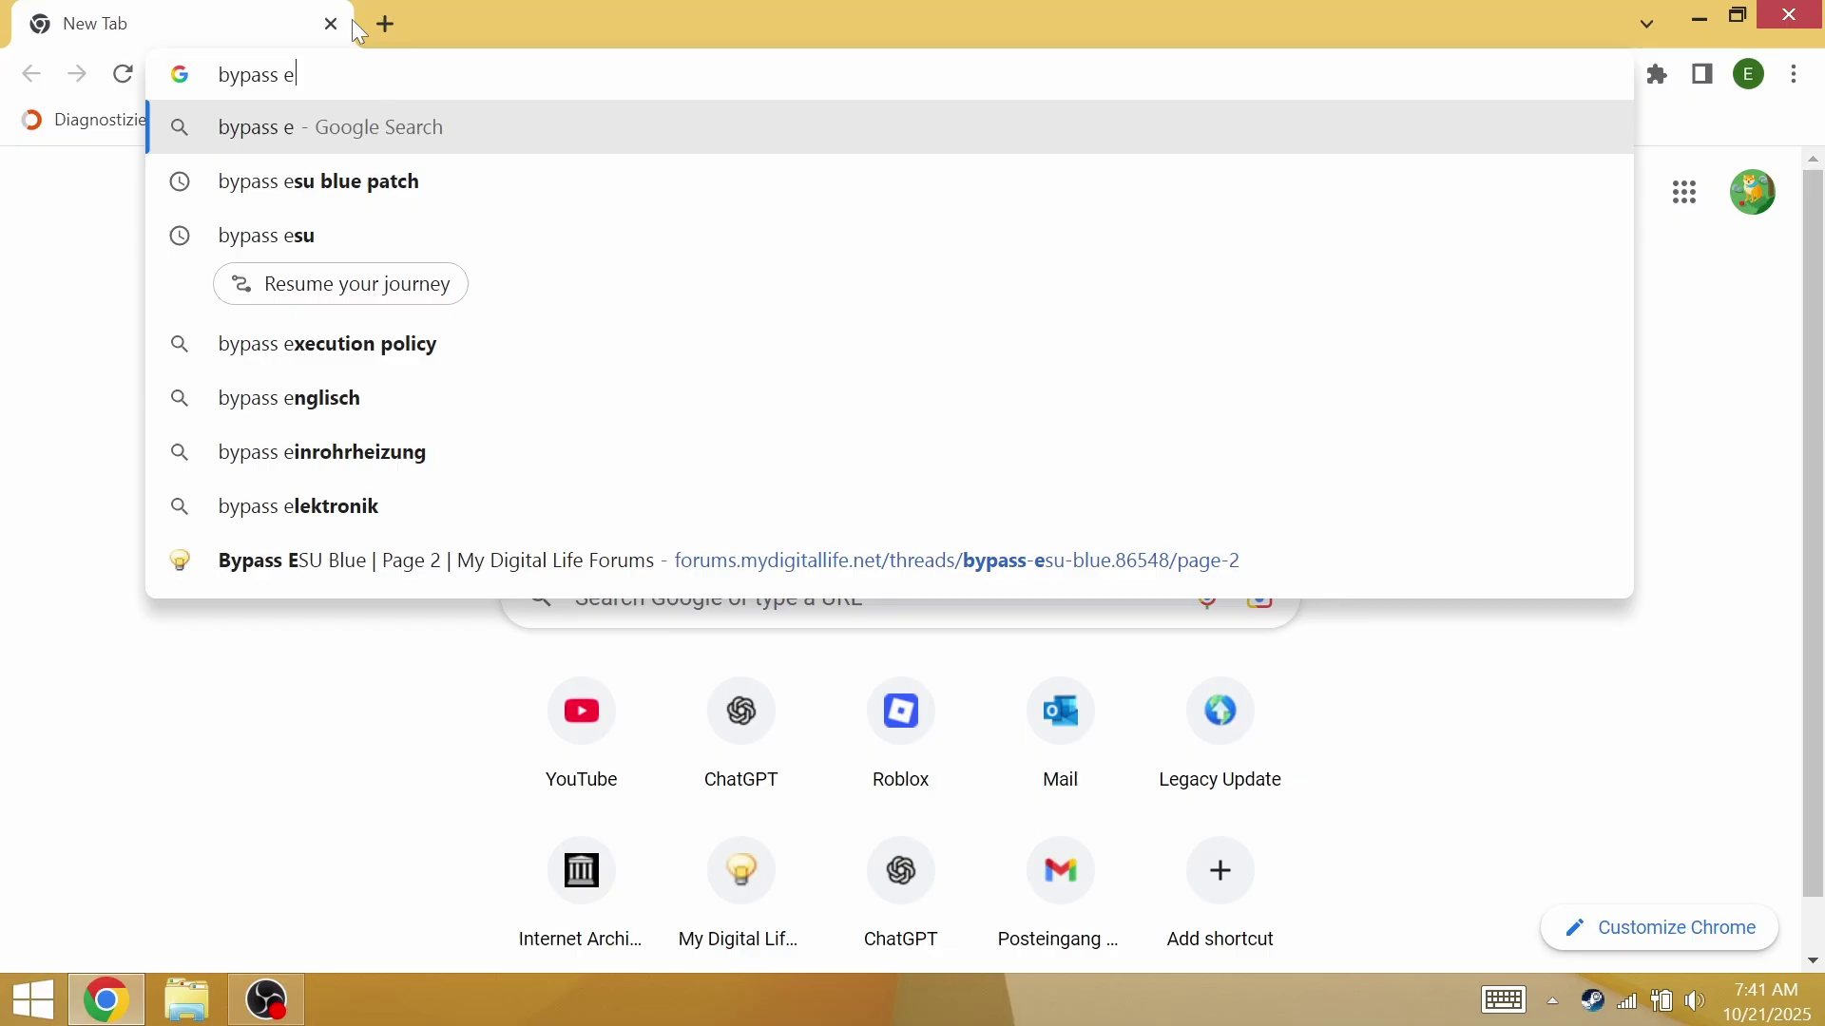
text(su)
click(362, 237)
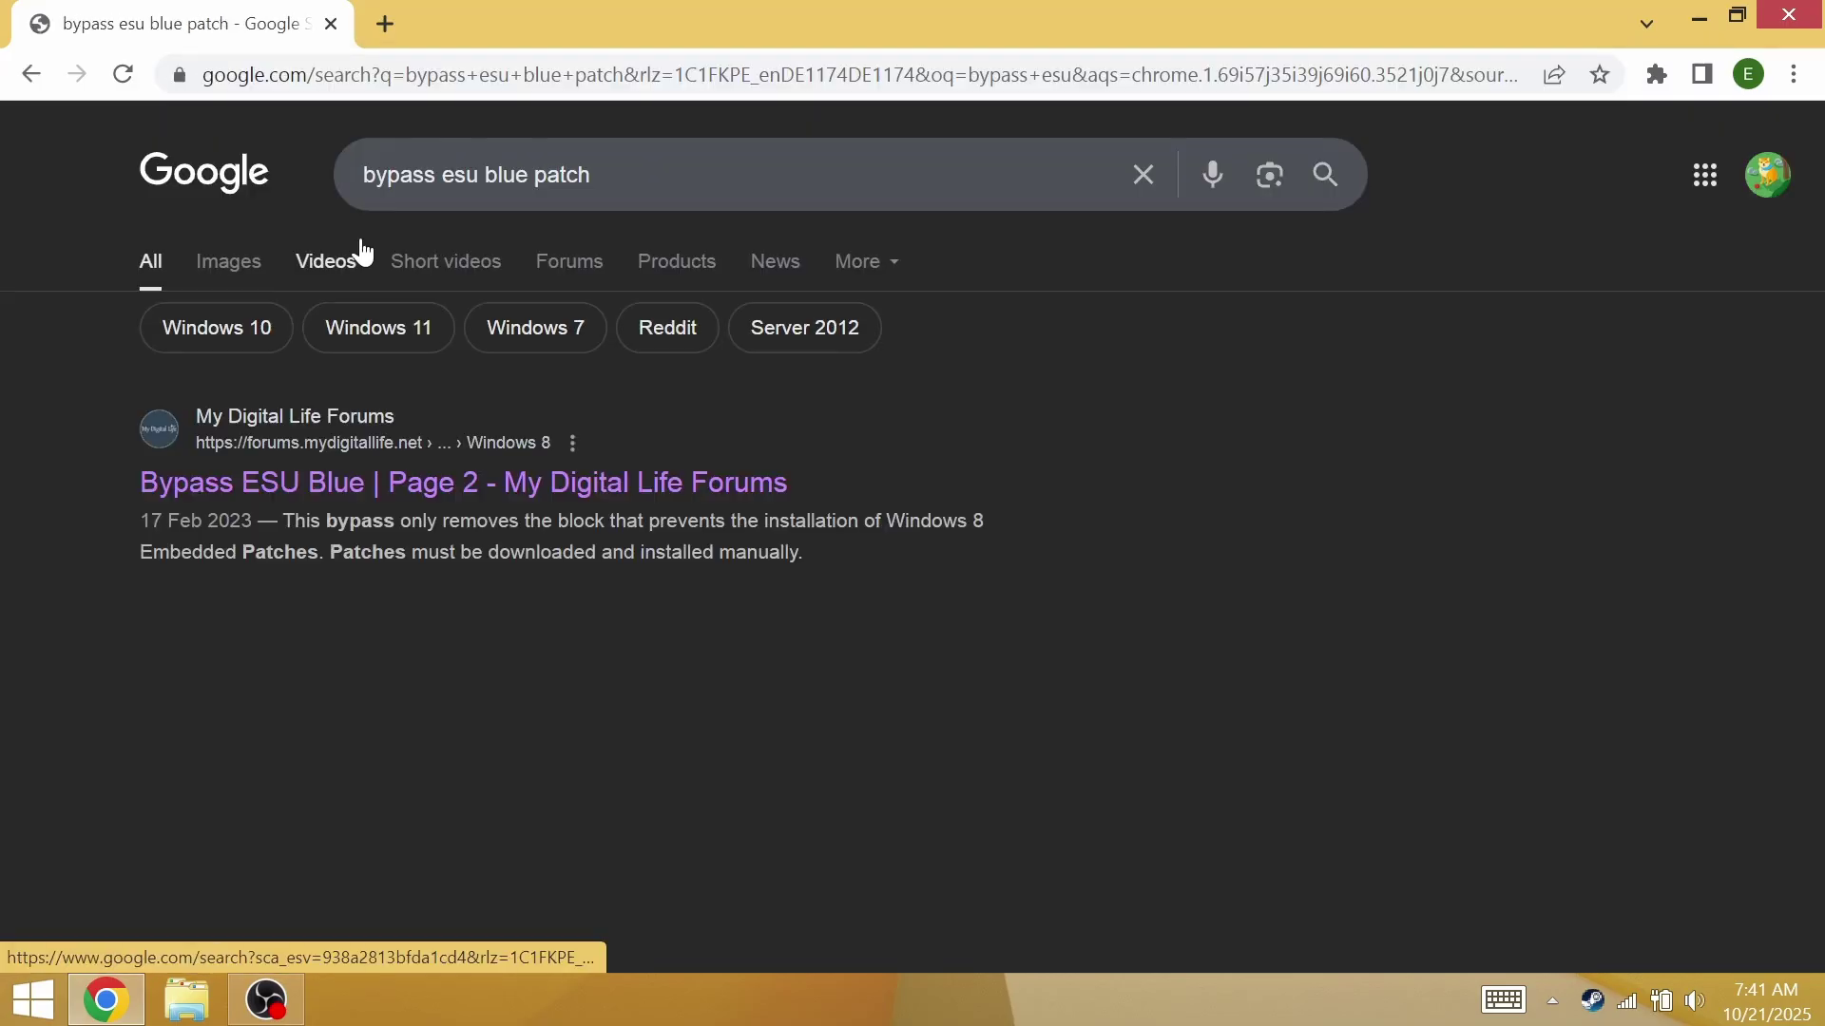
drag(65, 489, 789, 486)
click(124, 484)
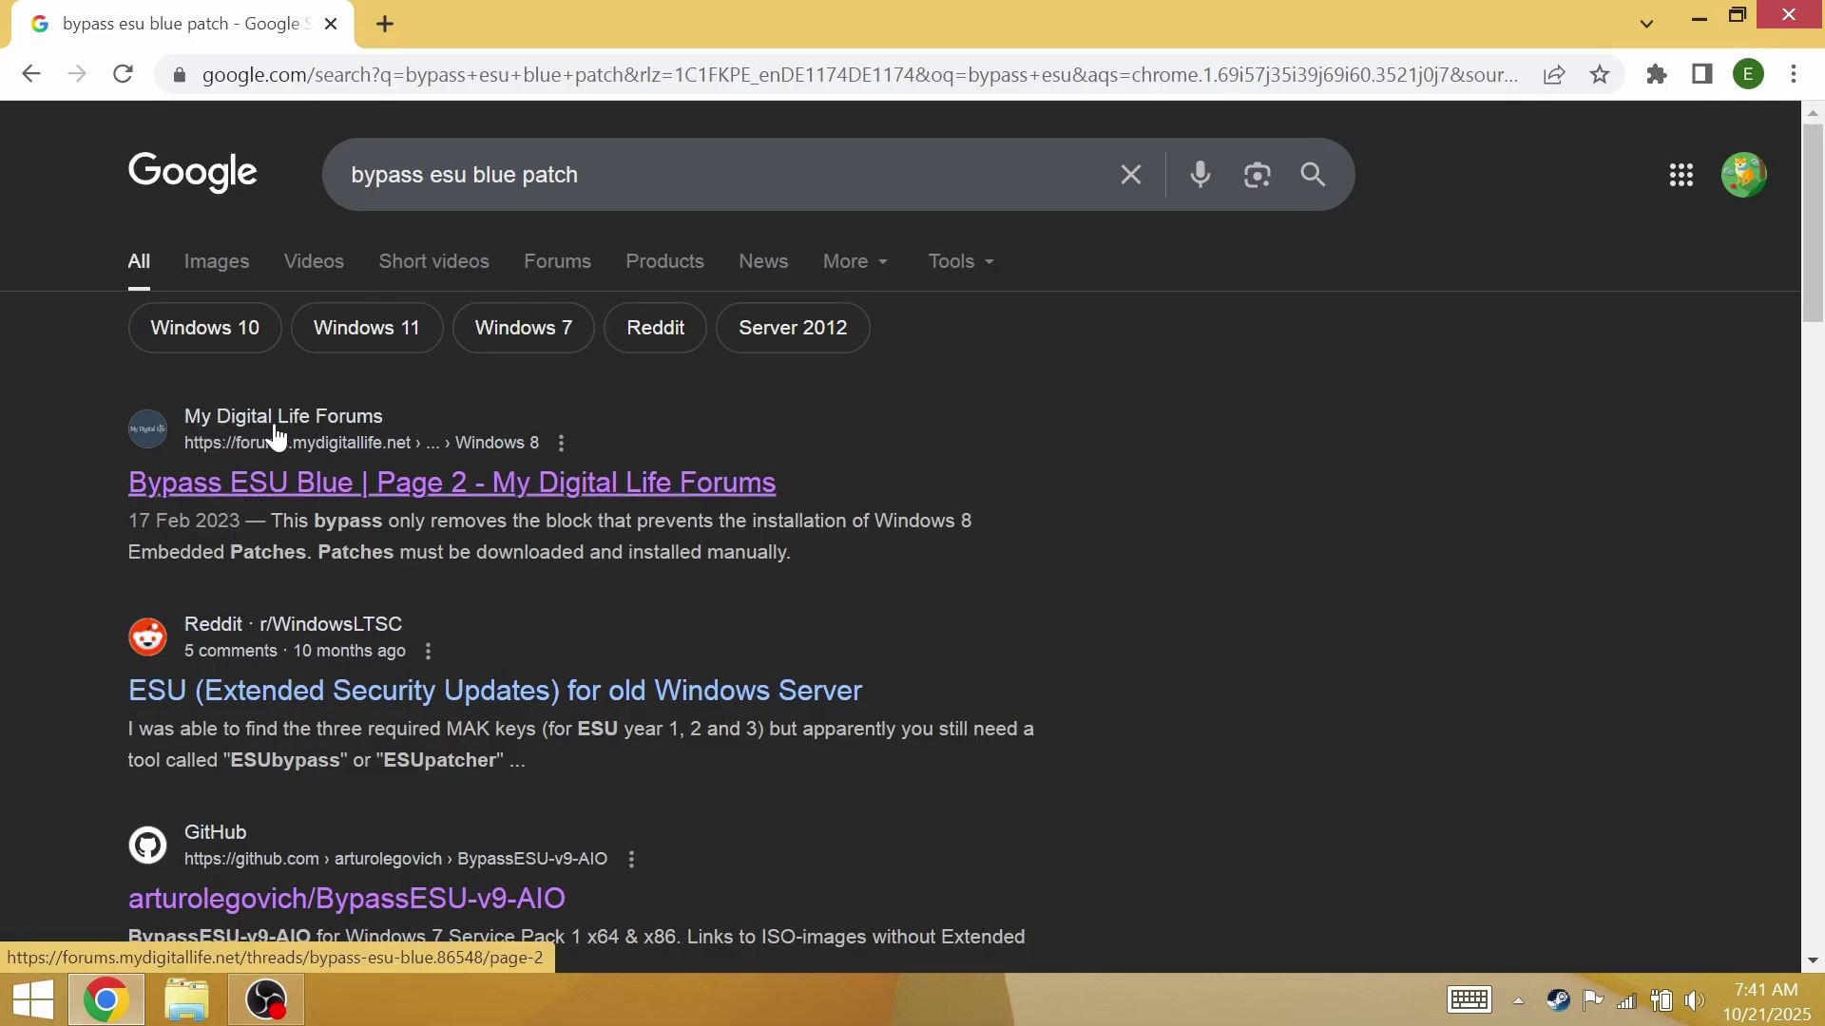
Open the My Digital Life Bypass ESU Blue thread and read replies down to post #26.
click(186, 485)
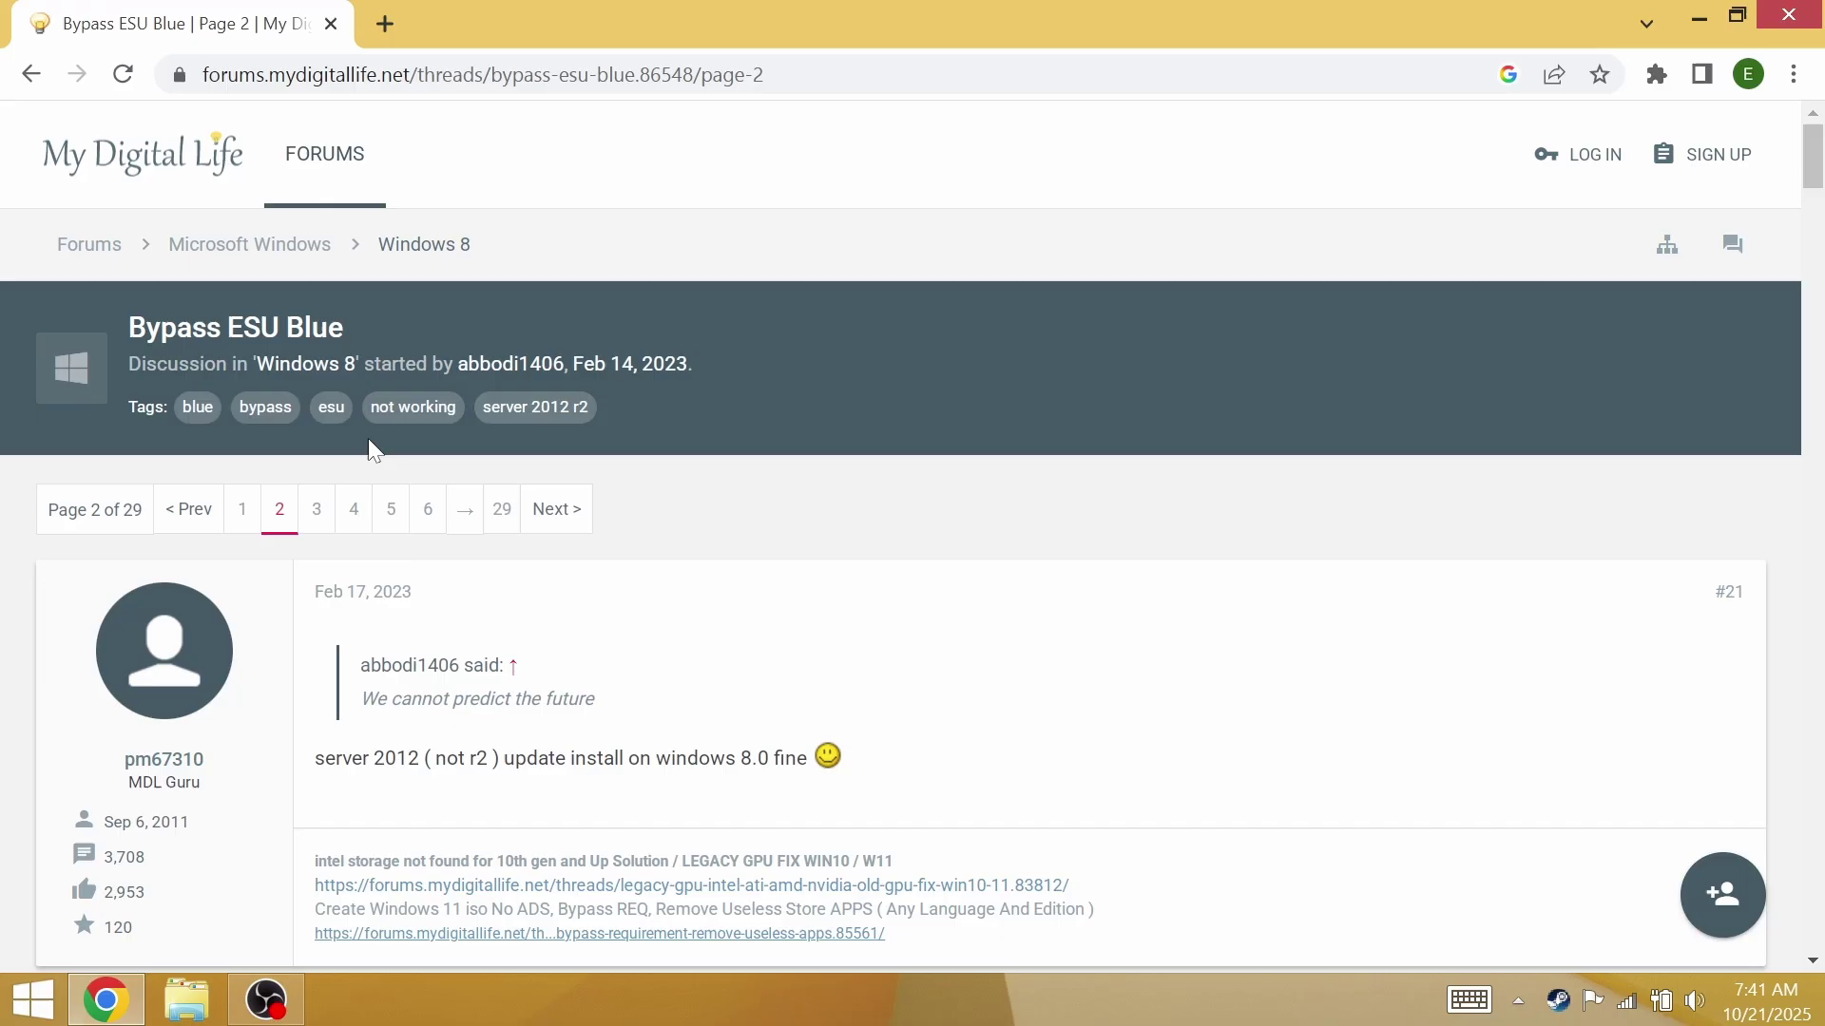
scroll(367, 437, down, 1)
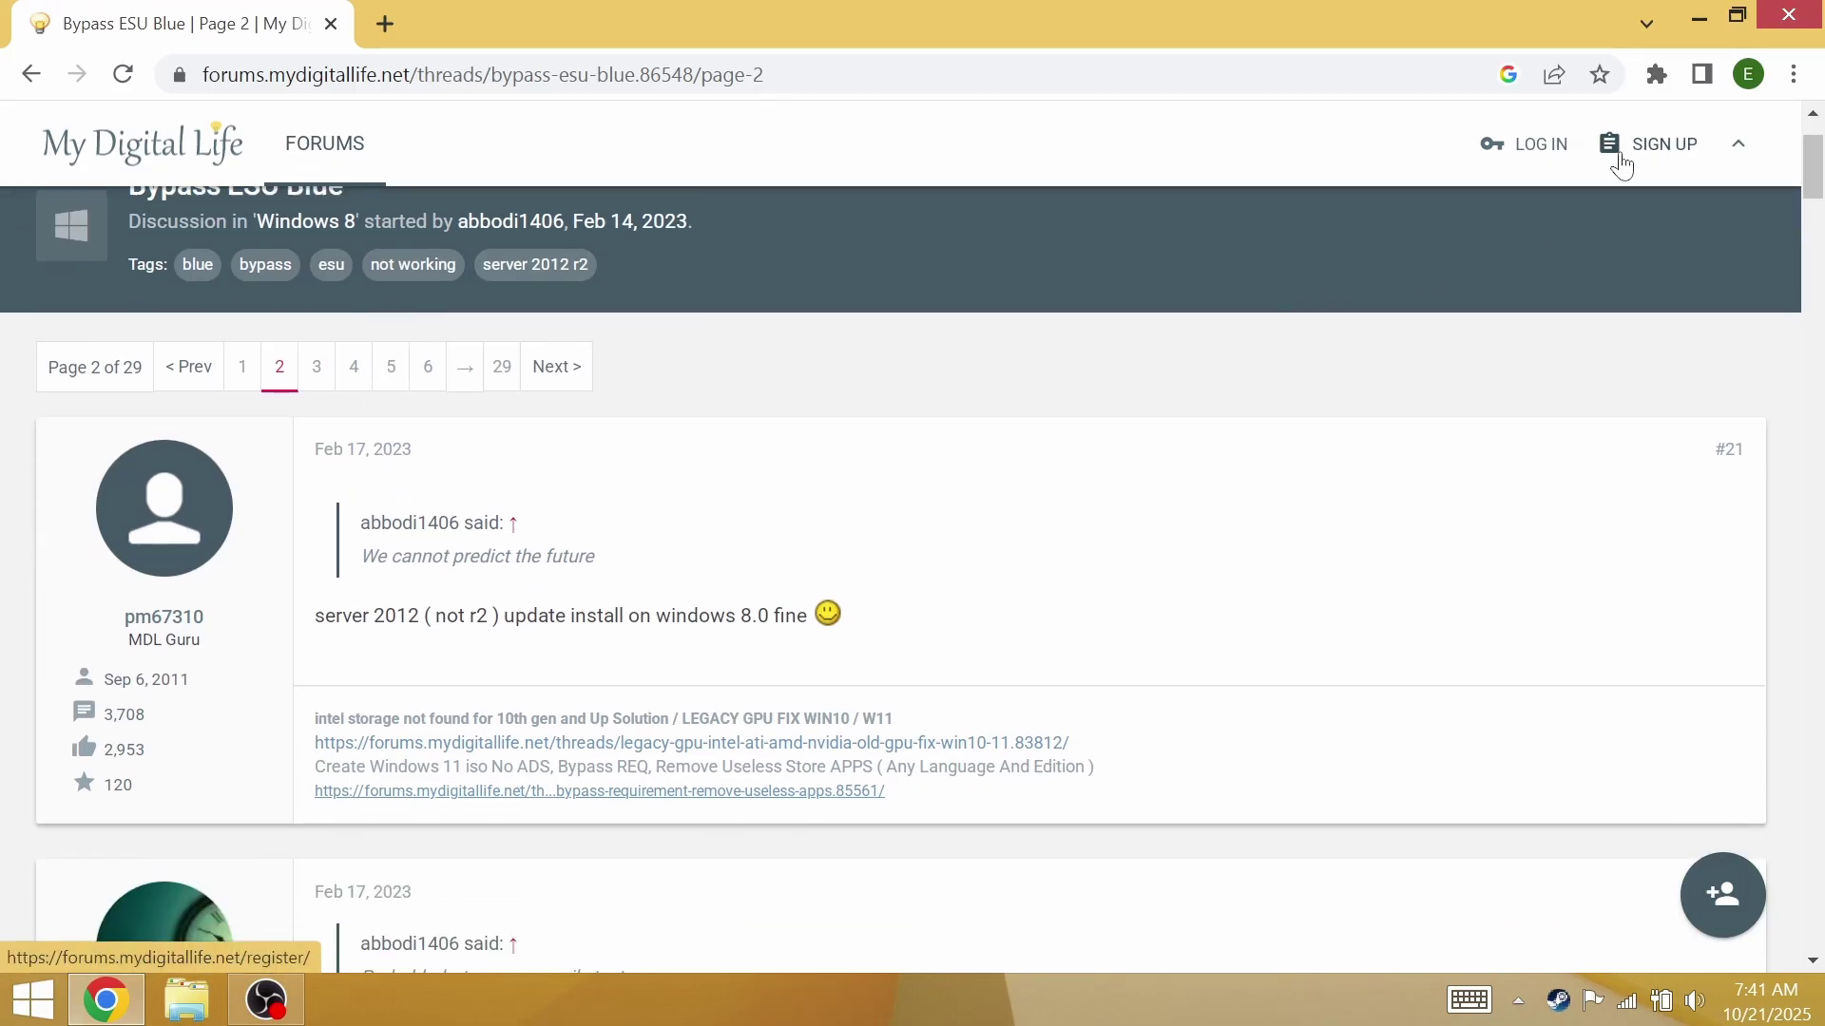
scroll(1000, 396, down, 4)
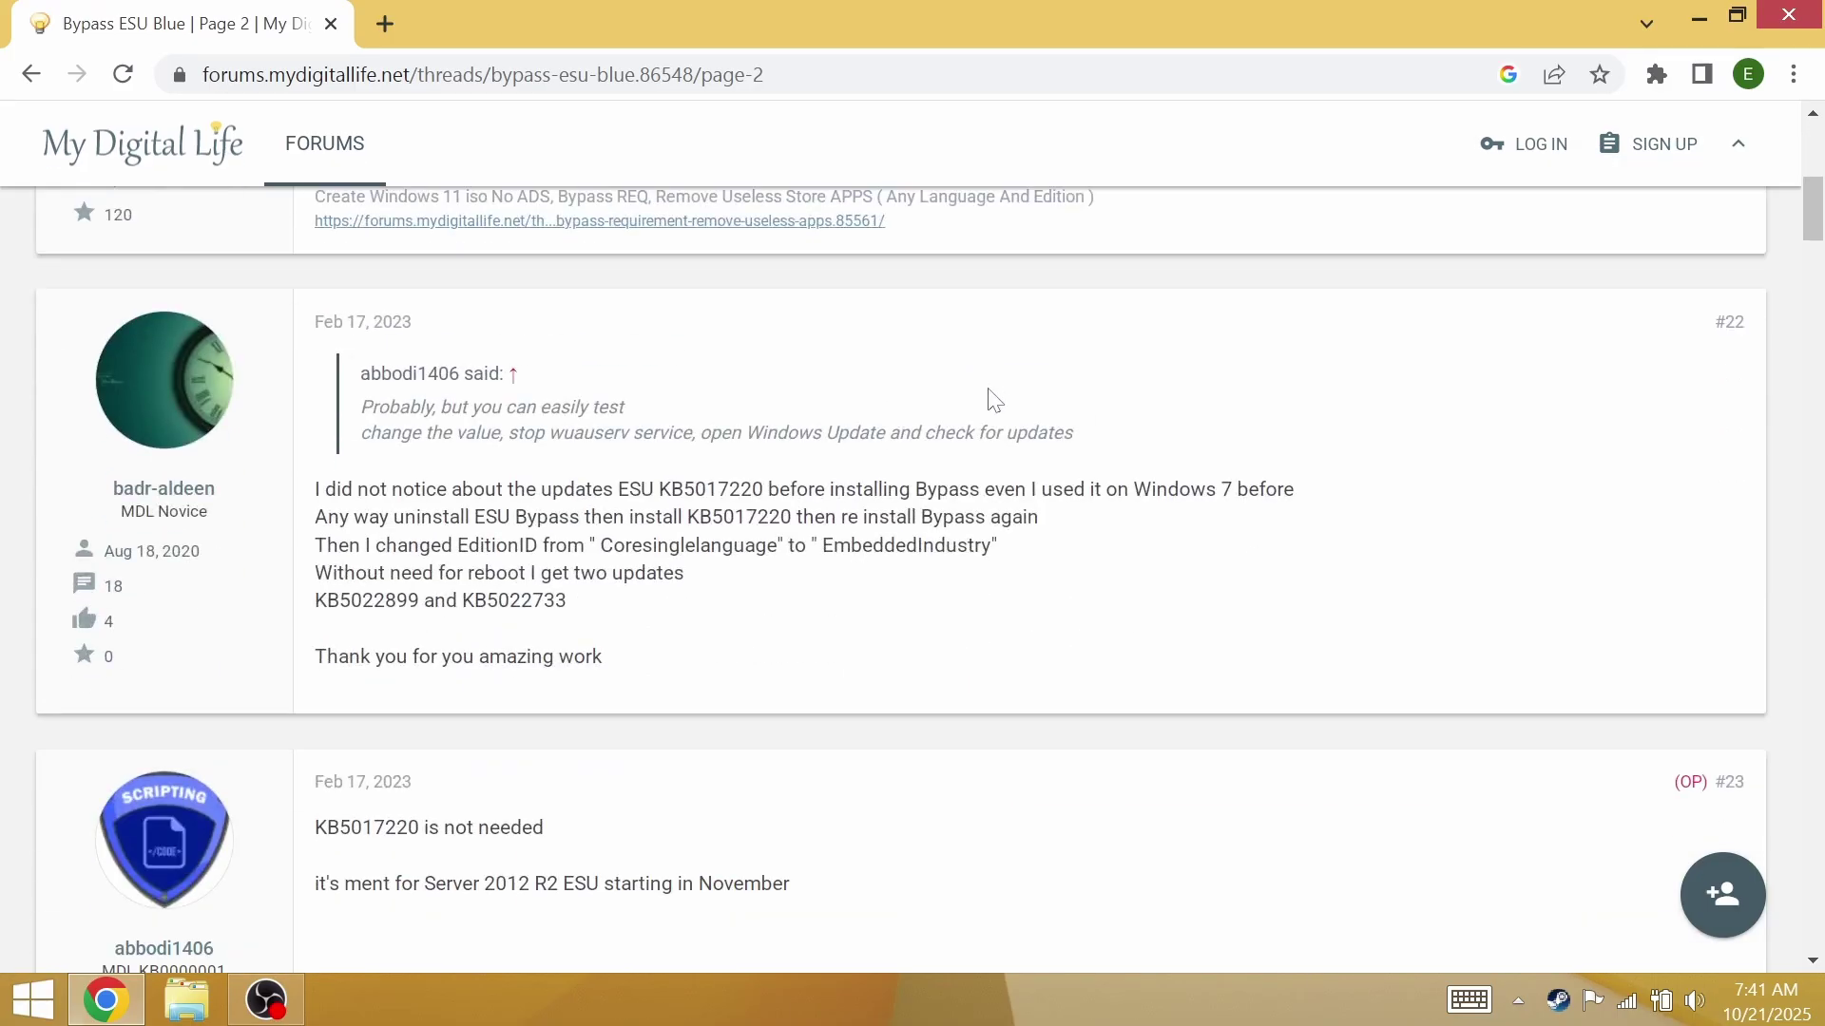
scroll(884, 382, up, 3)
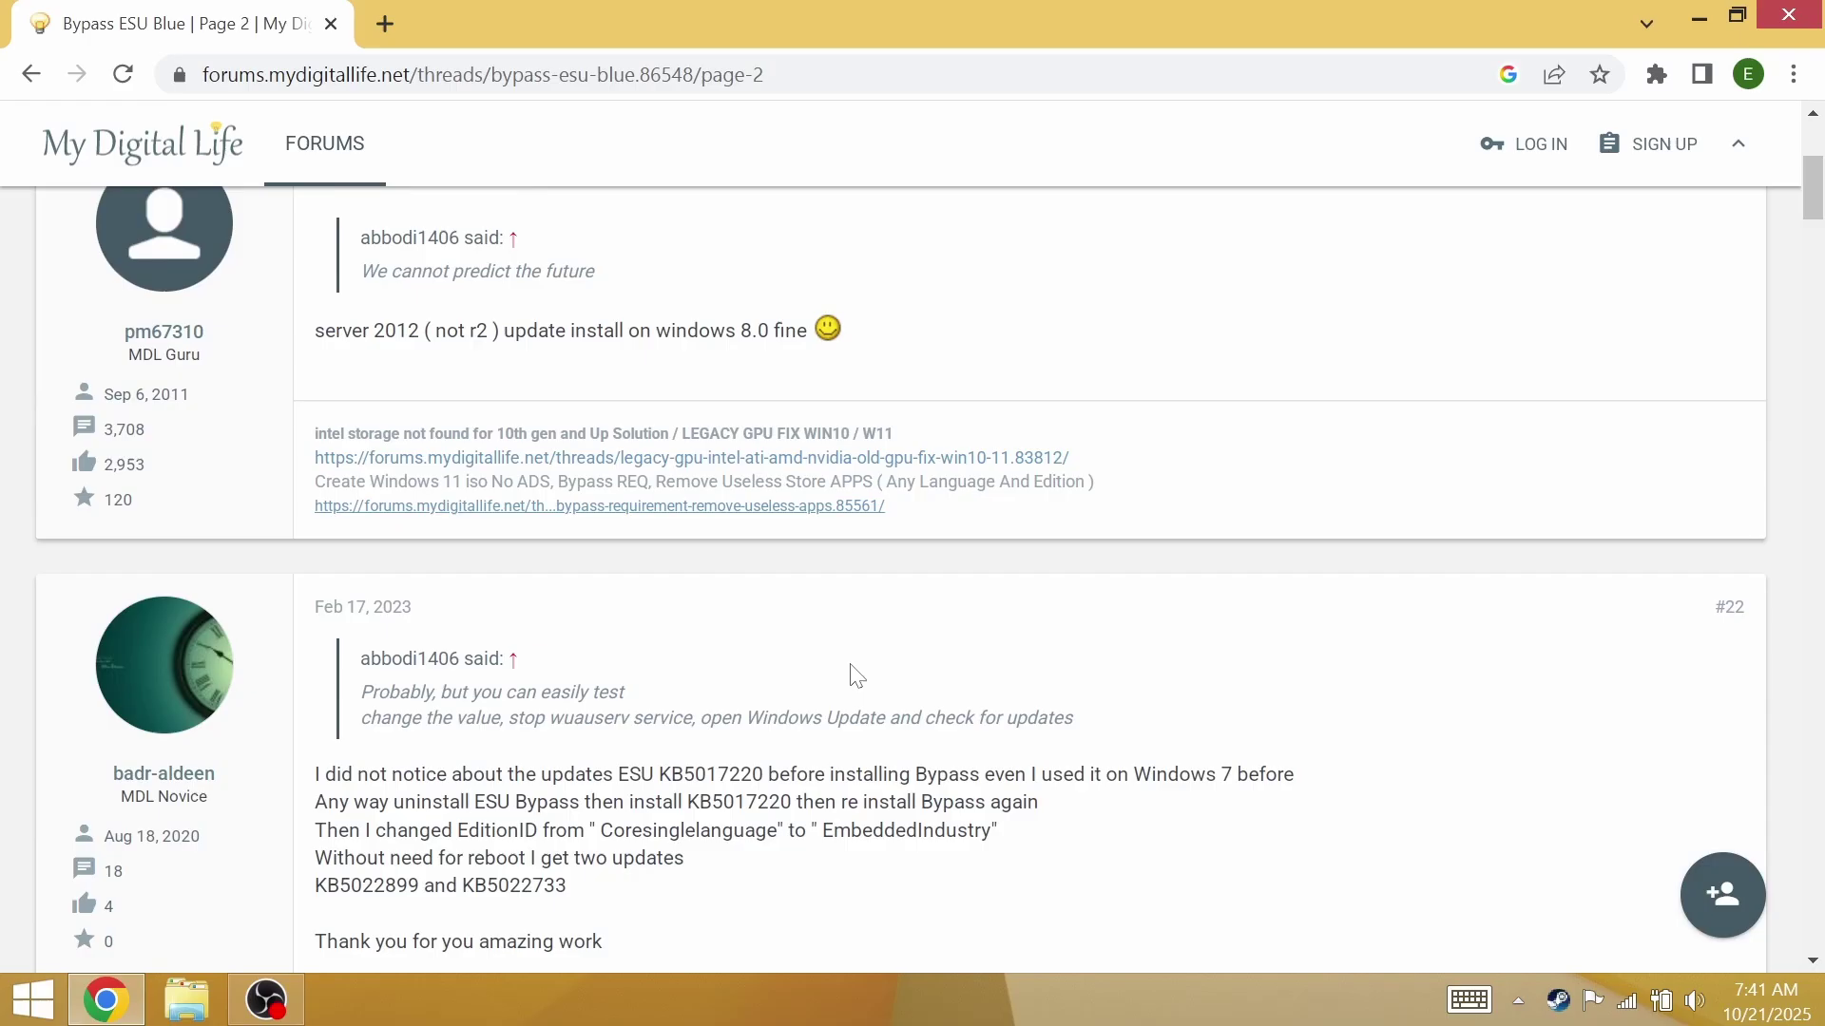
scroll(833, 646, up, 3)
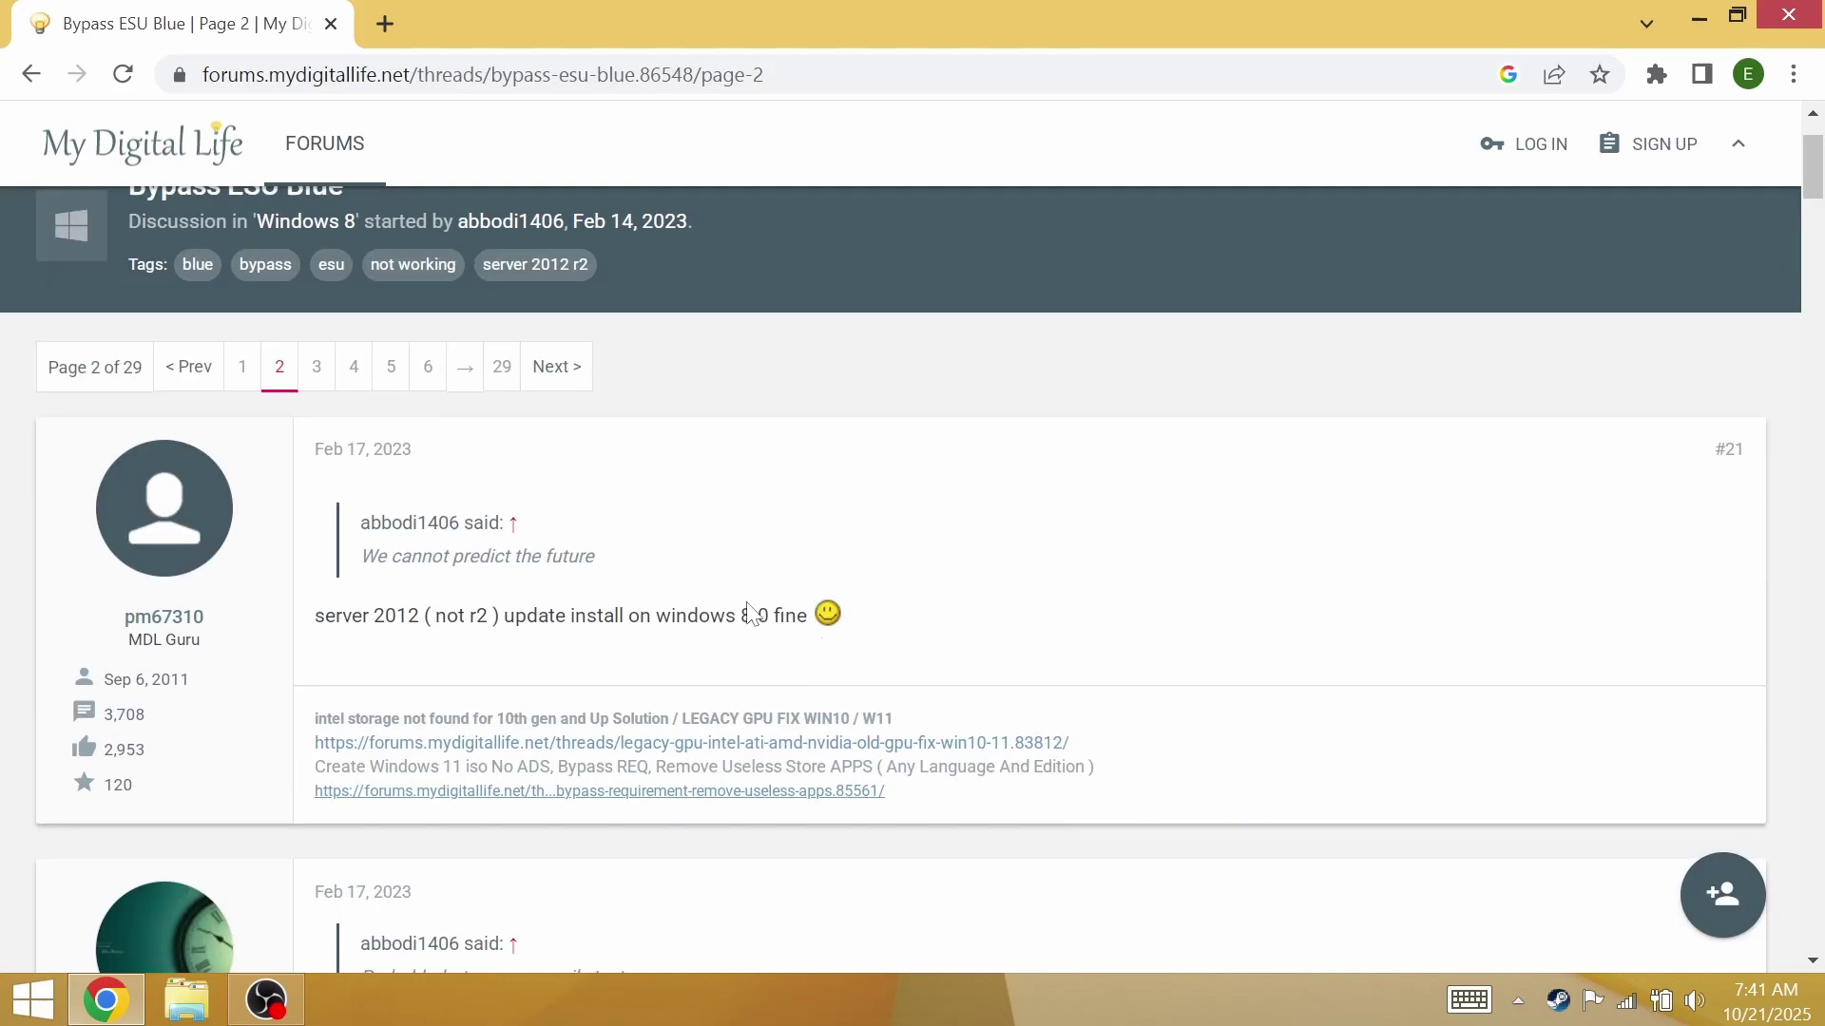
scroll(566, 647, down, 9)
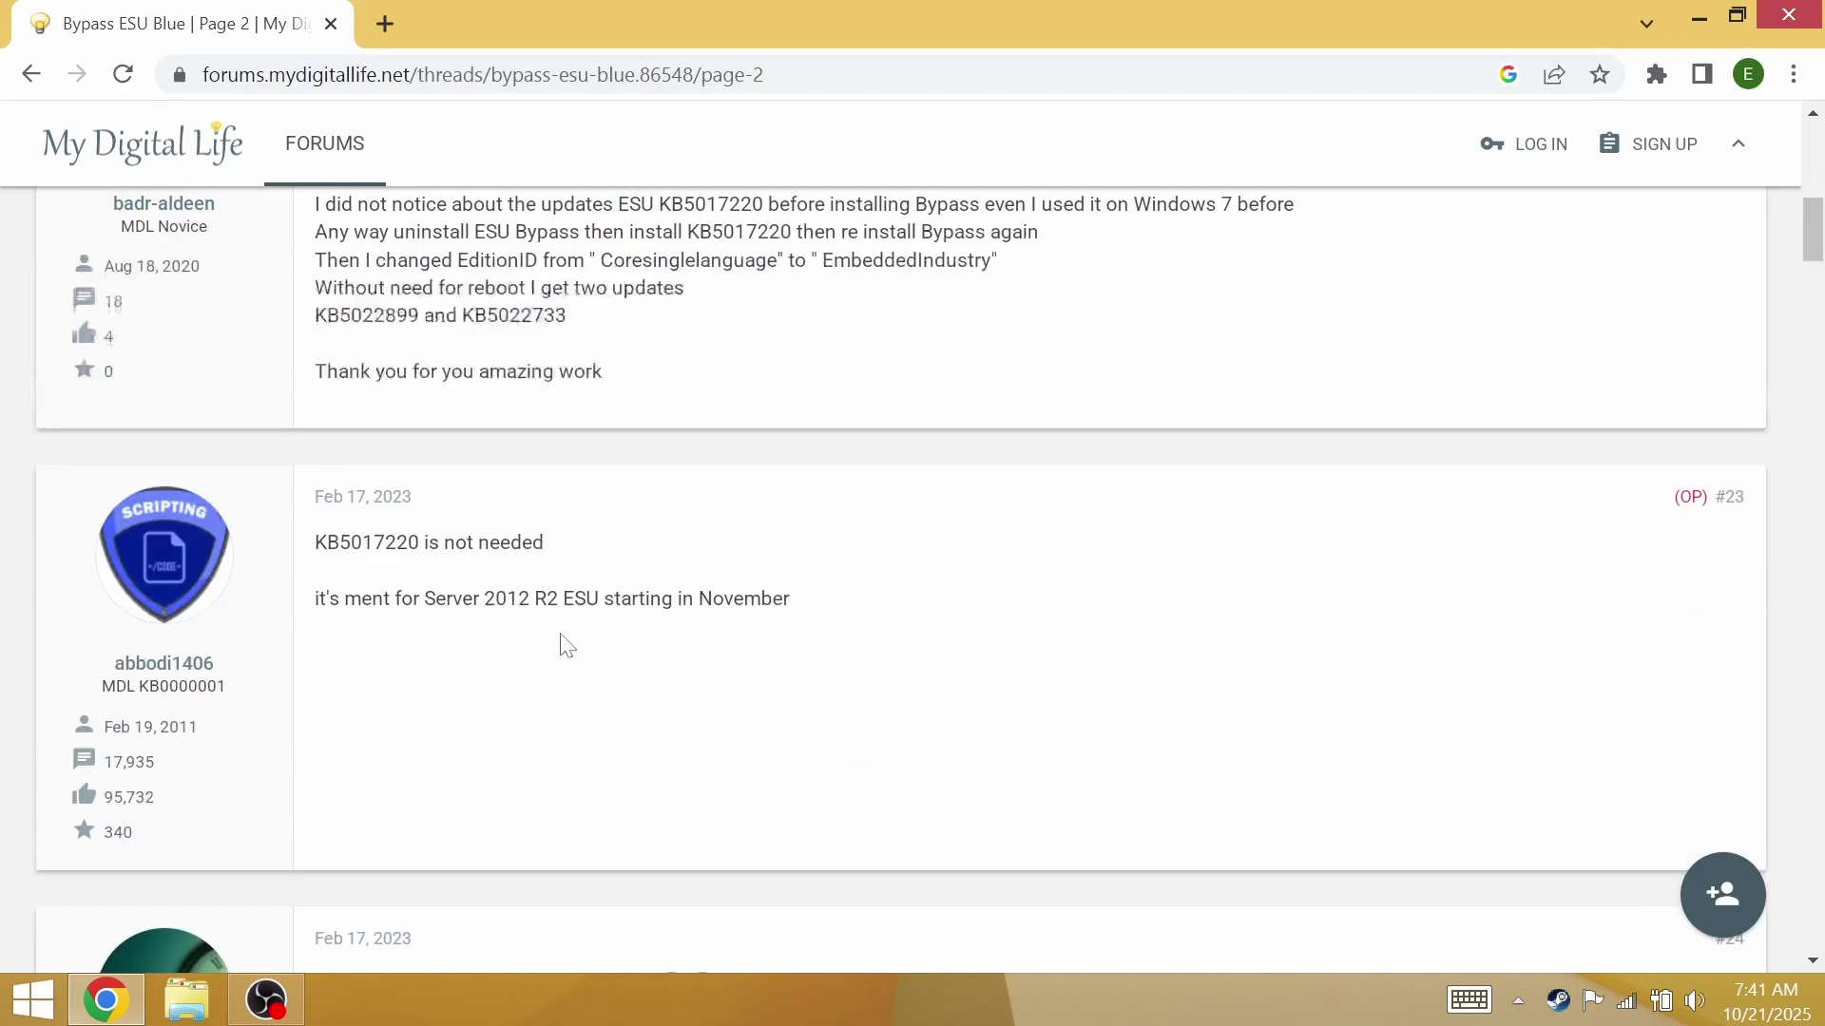
scroll(551, 637, down, 15)
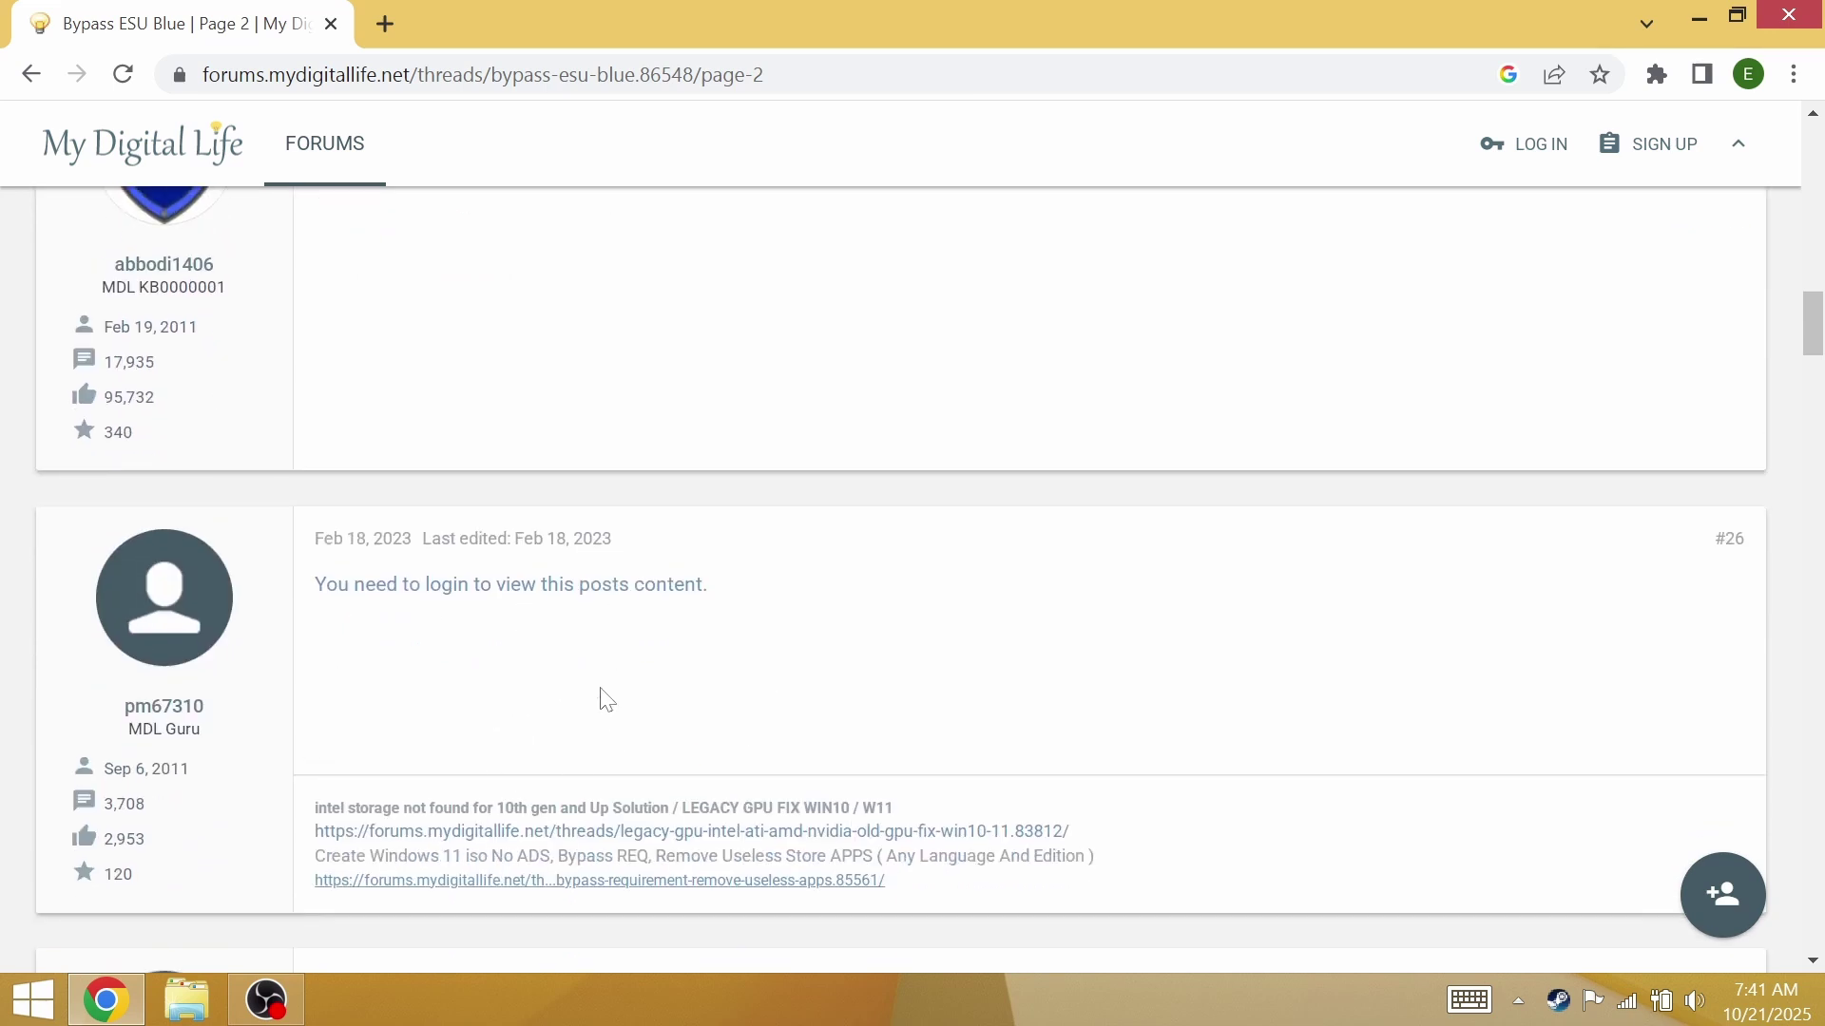
drag(786, 590, 298, 595)
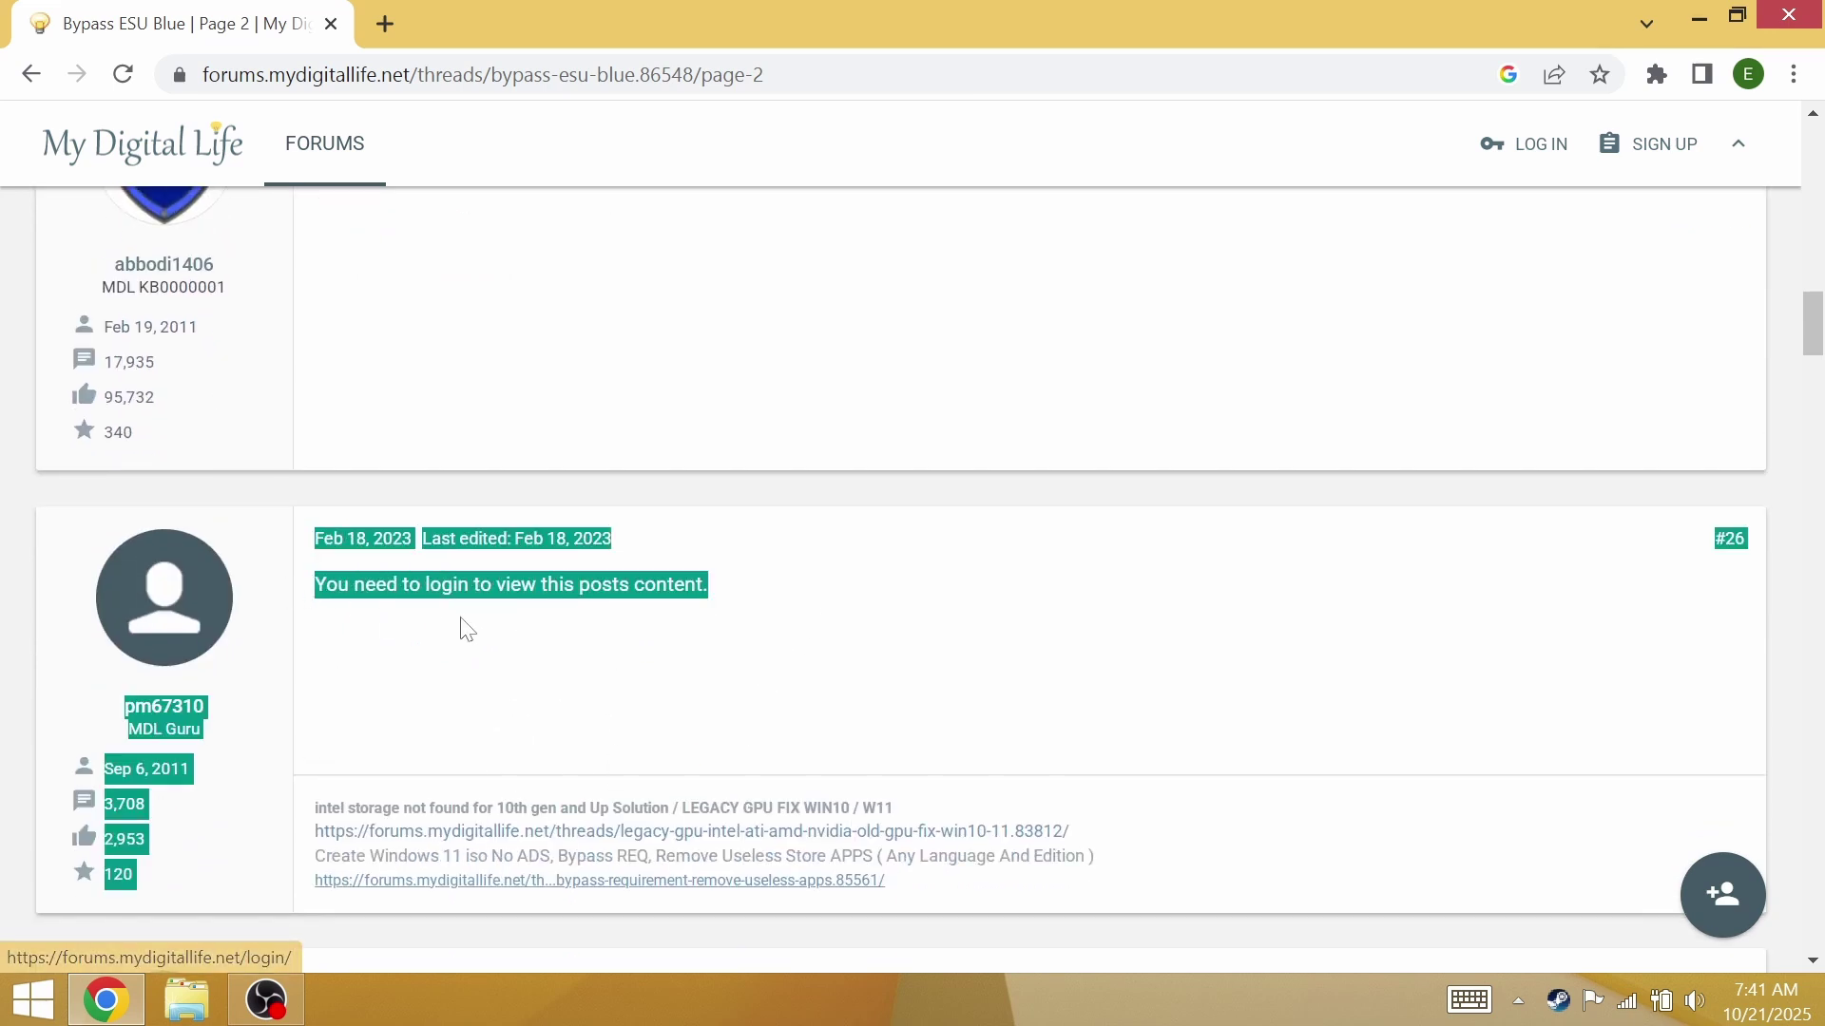
click(415, 682)
Scroll to post #22, then maximize the File Explorer Downloads window.
scroll(415, 683, up, 20)
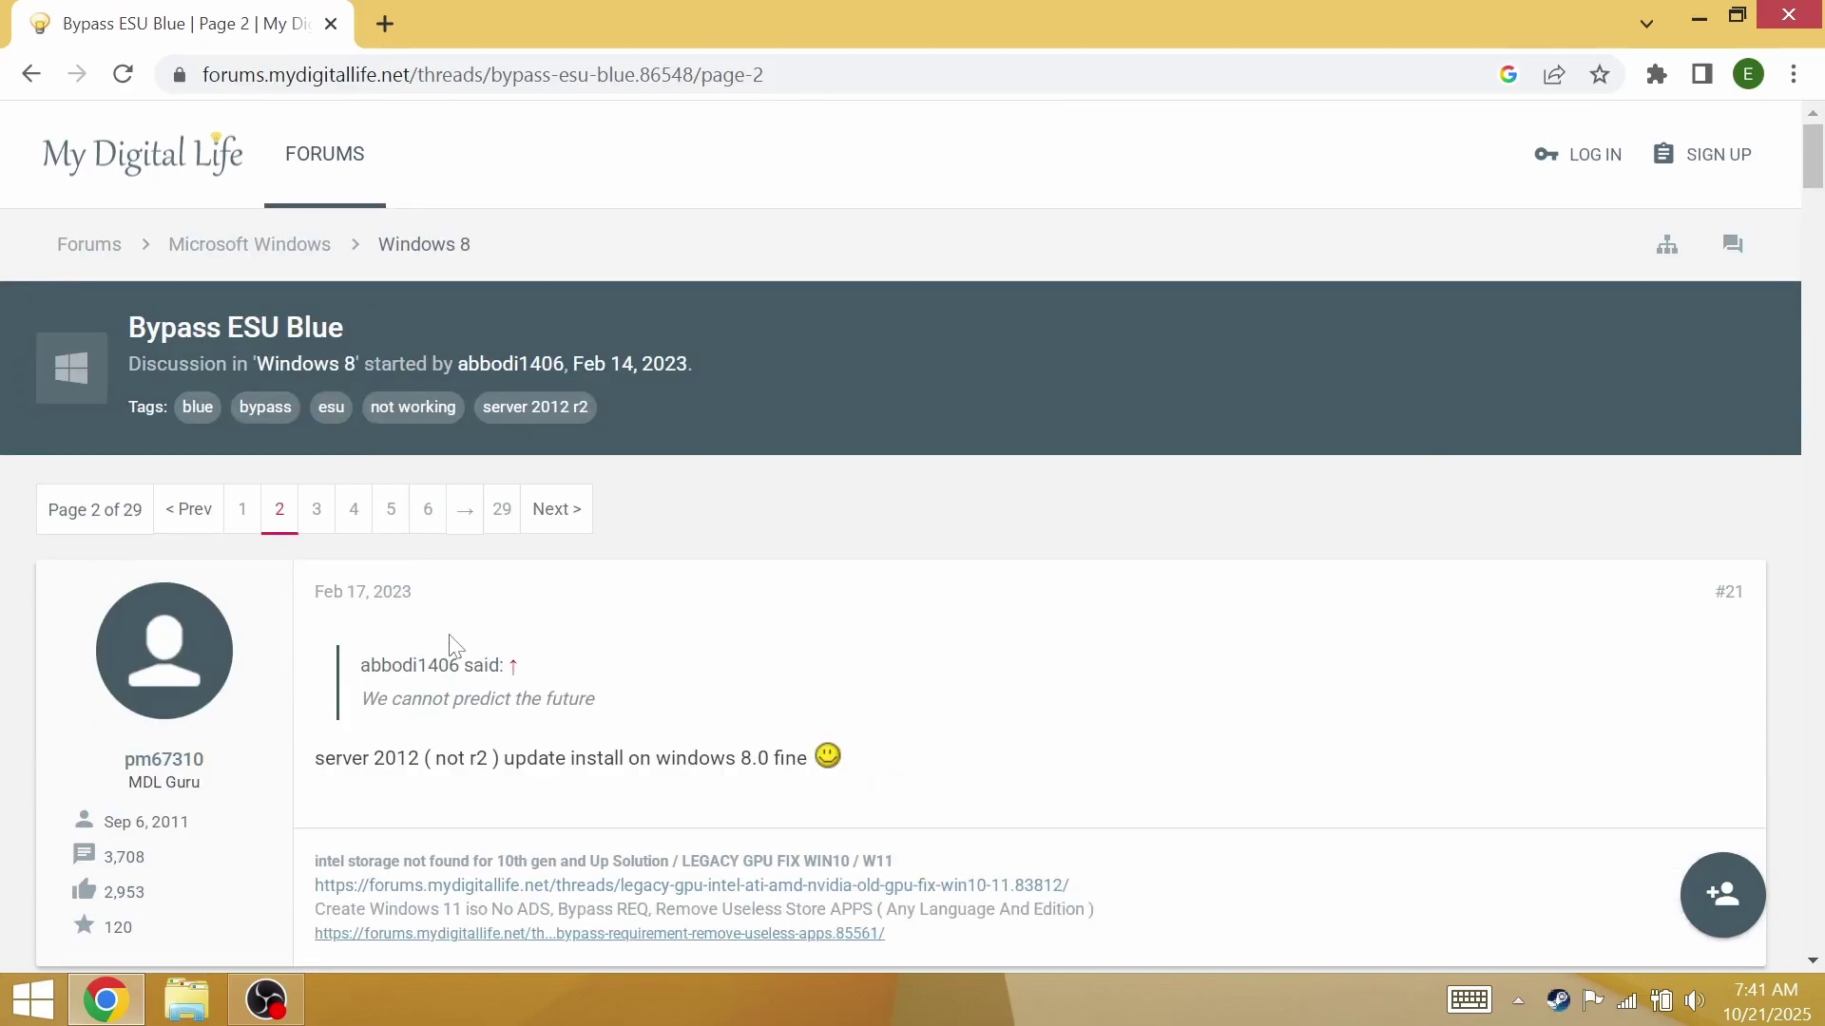
scroll(447, 613, down, 3)
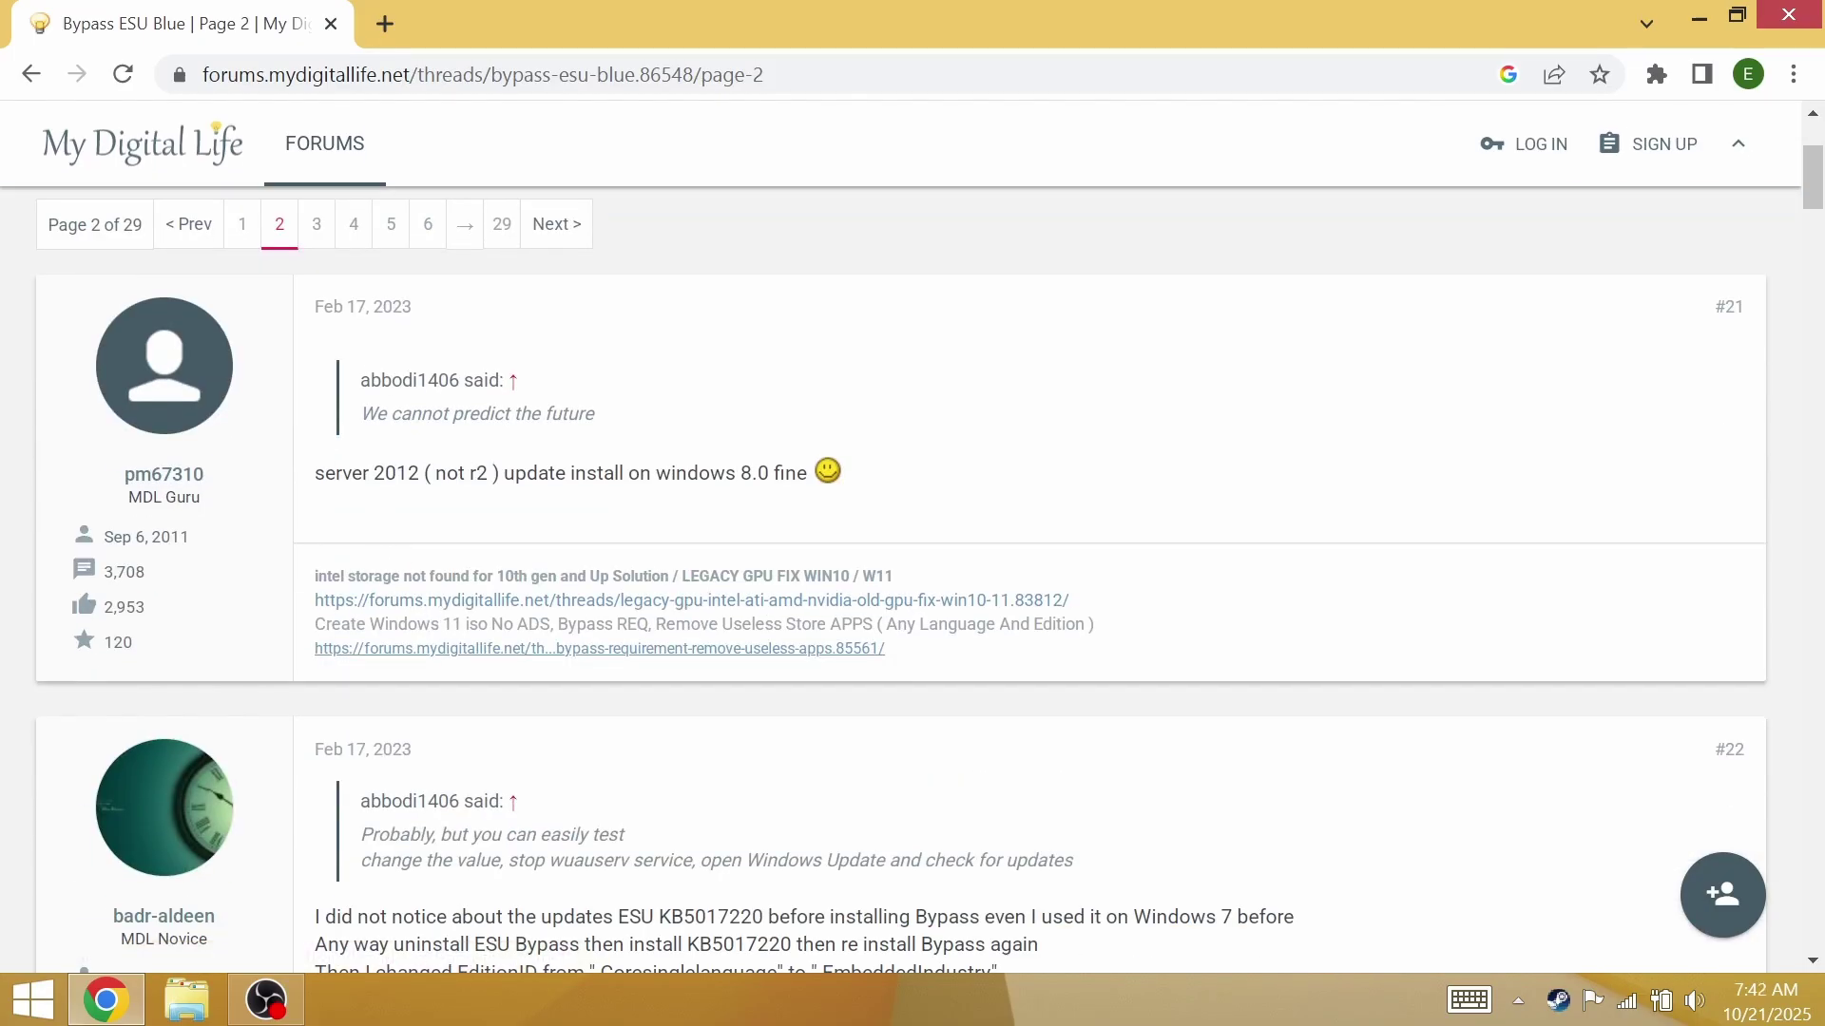
scroll(508, 603, down, 3)
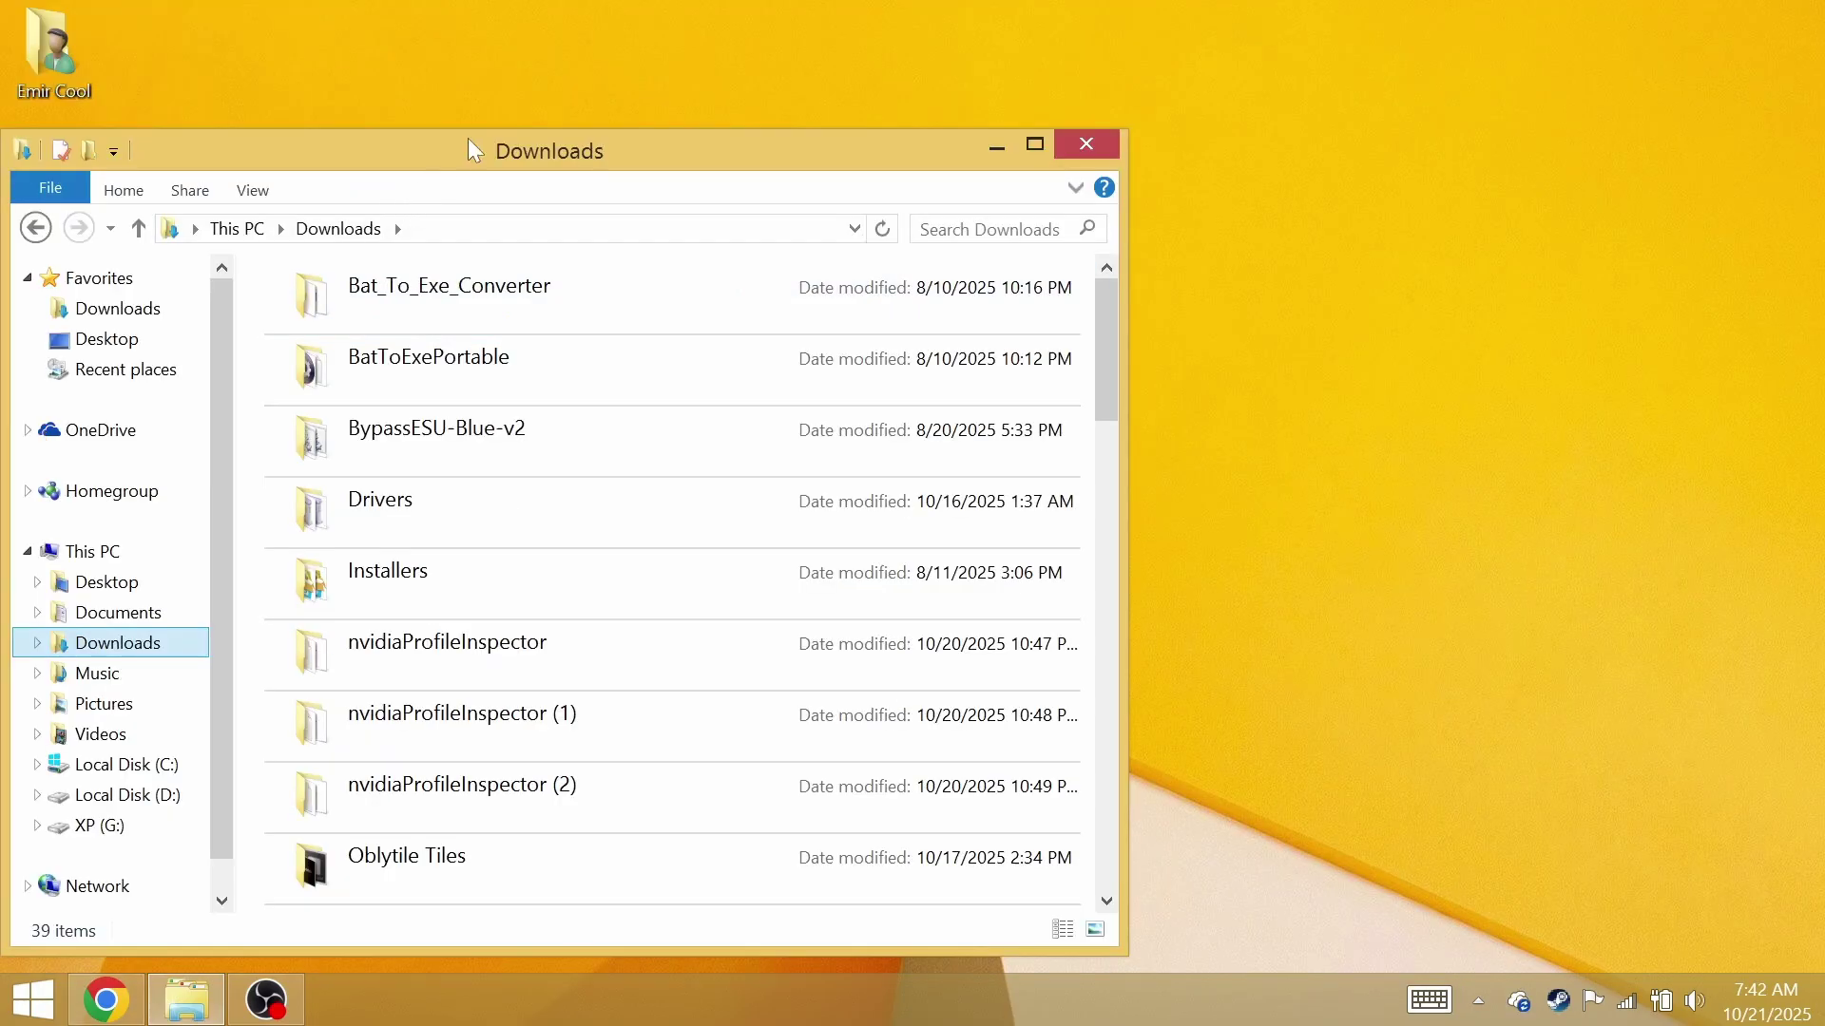
drag(468, 138, 678, 84)
double_click(726, 78)
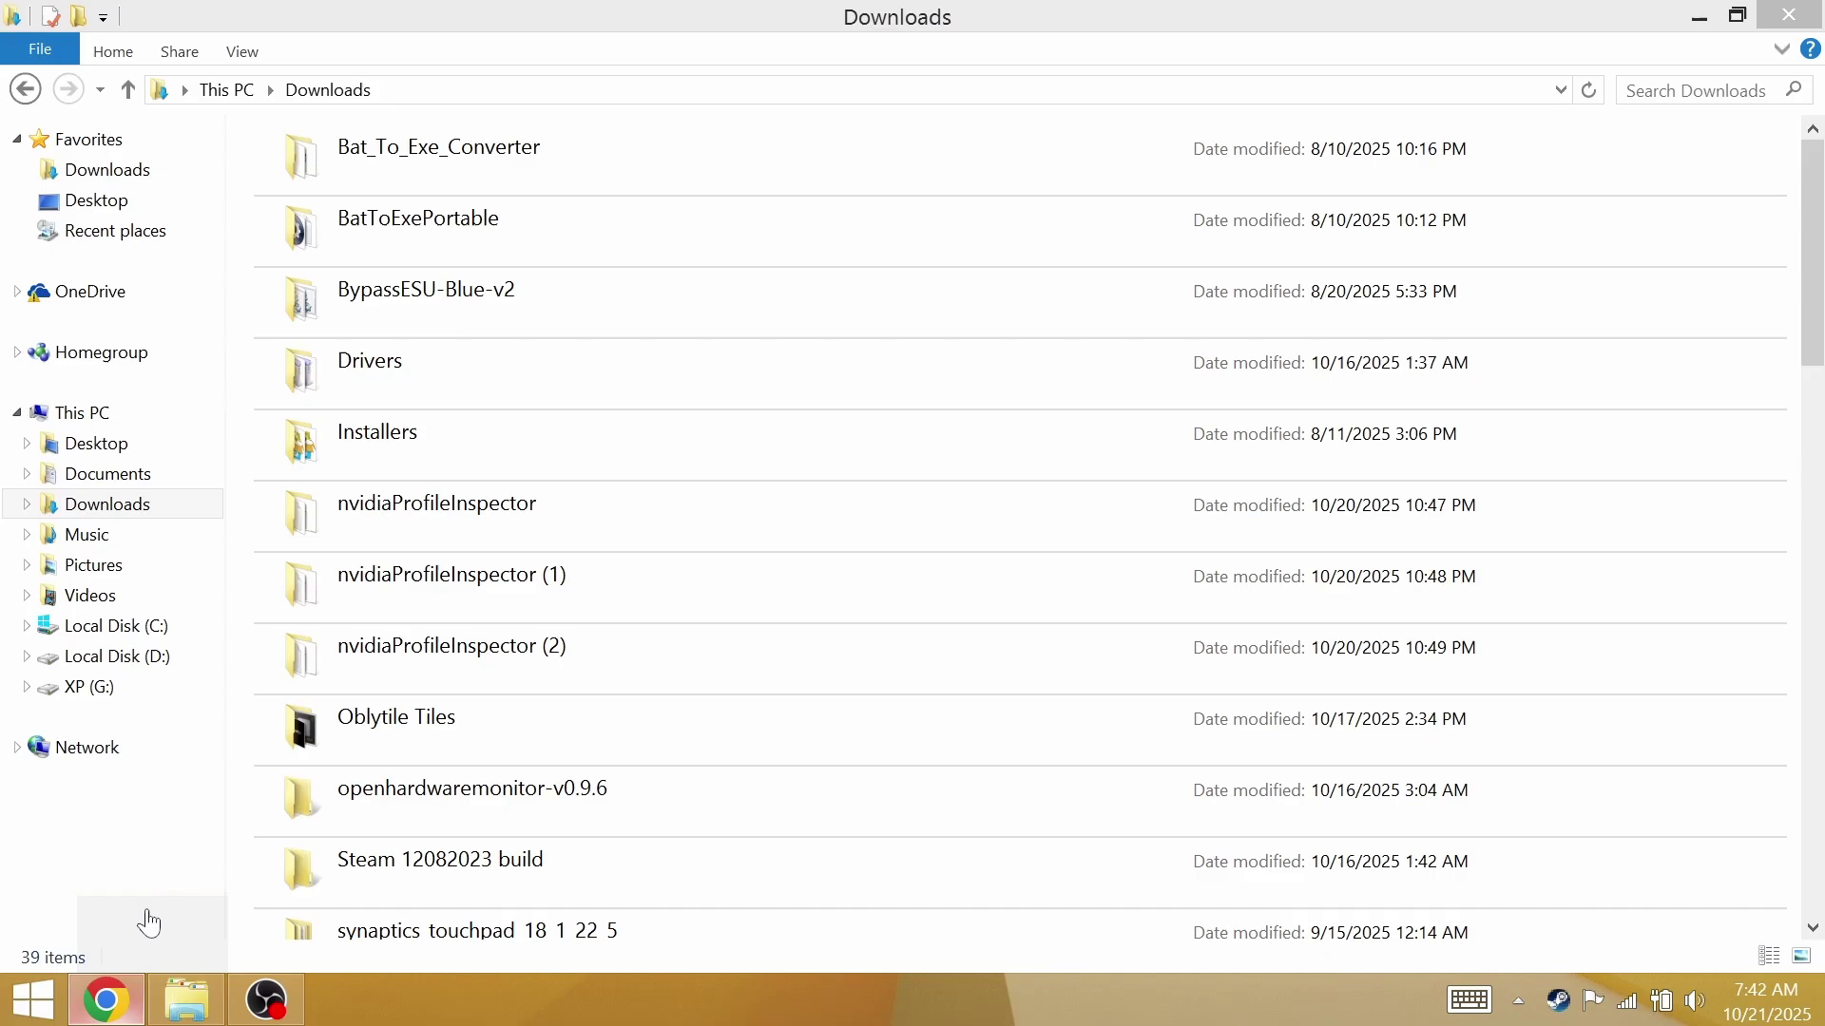
Google '7zip' in a new tab, check the 7-zip.org homepage (version 25.01), then close it.
click(105, 999)
click(397, 16)
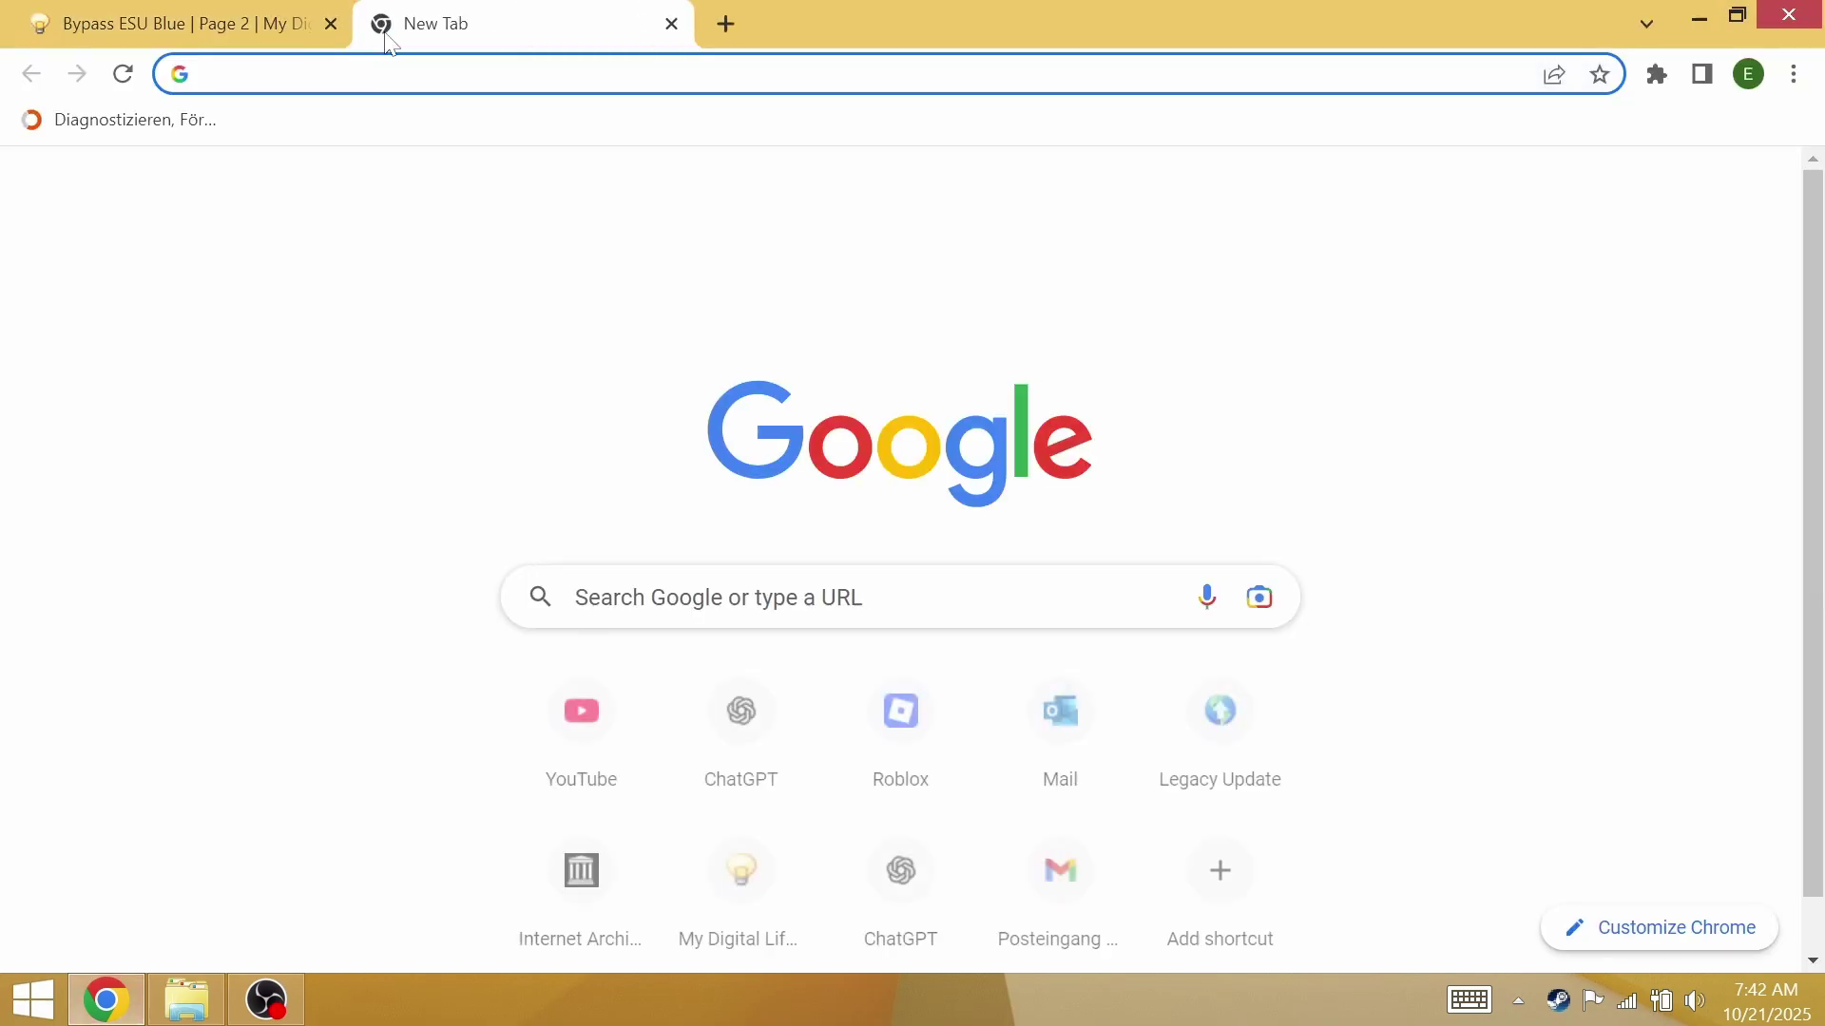
text(7zip)
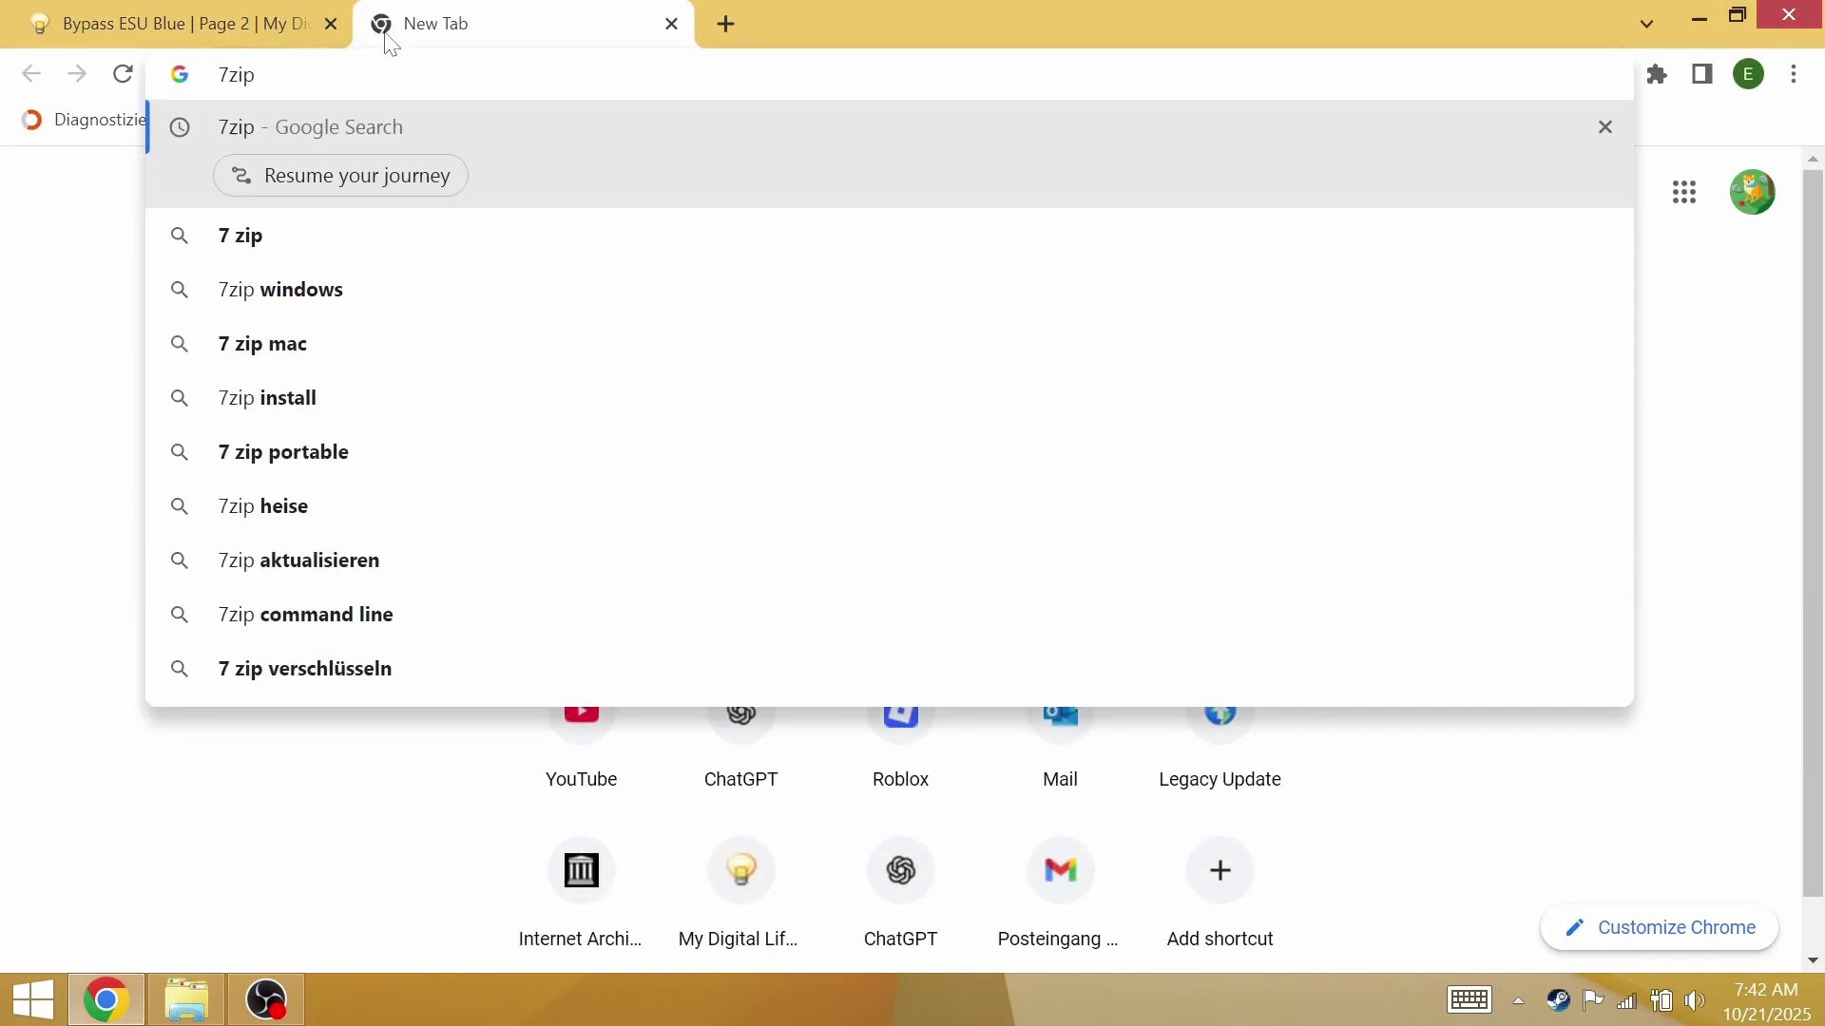
key(Return)
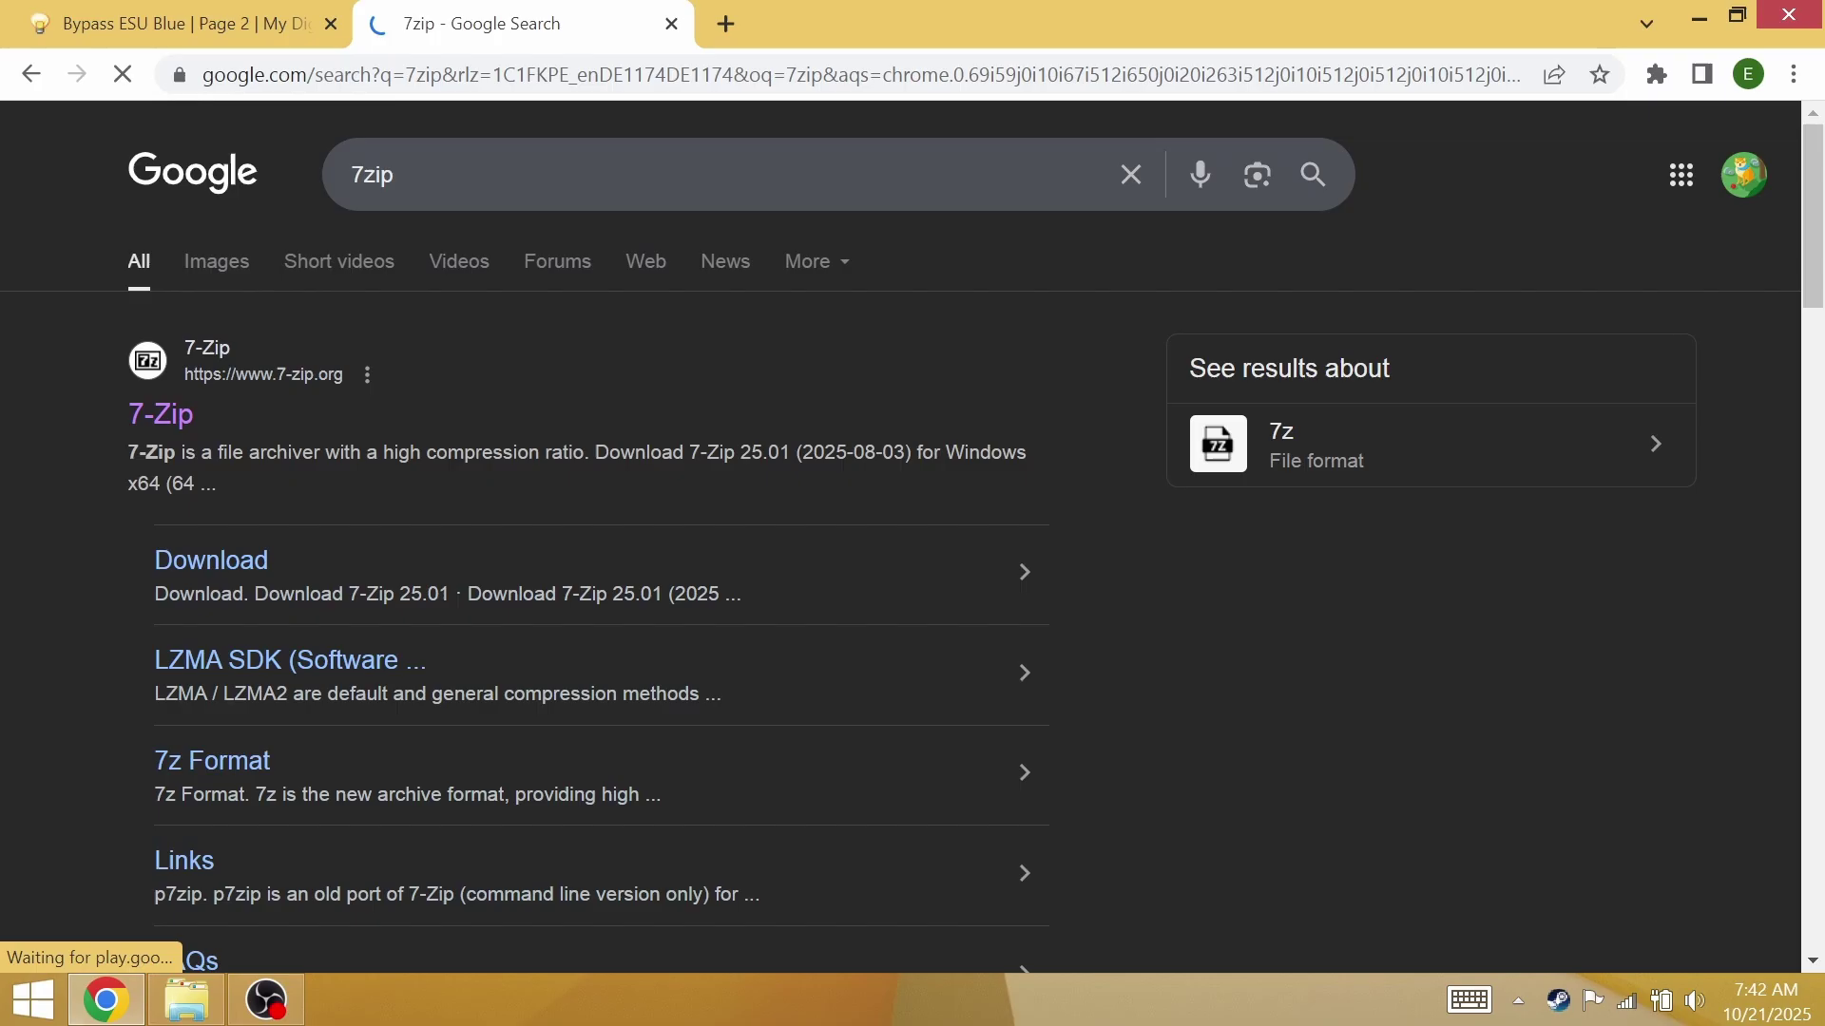
click(157, 419)
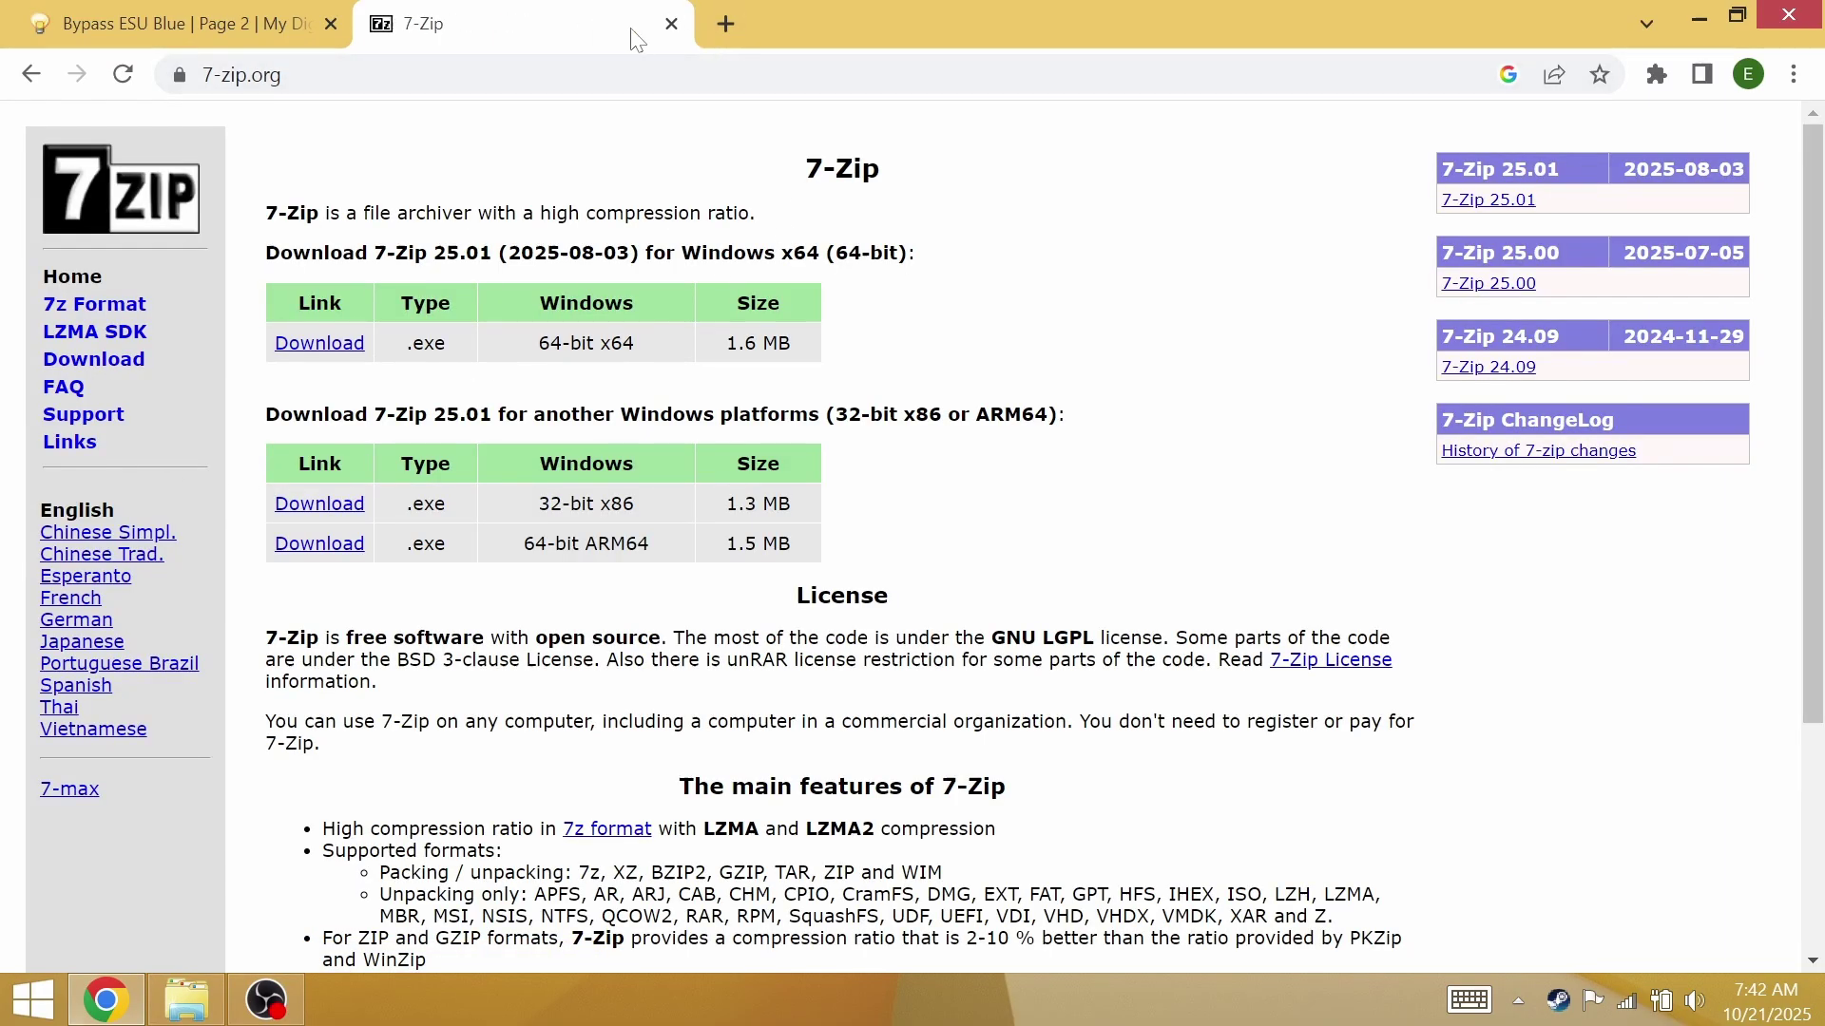
click(670, 24)
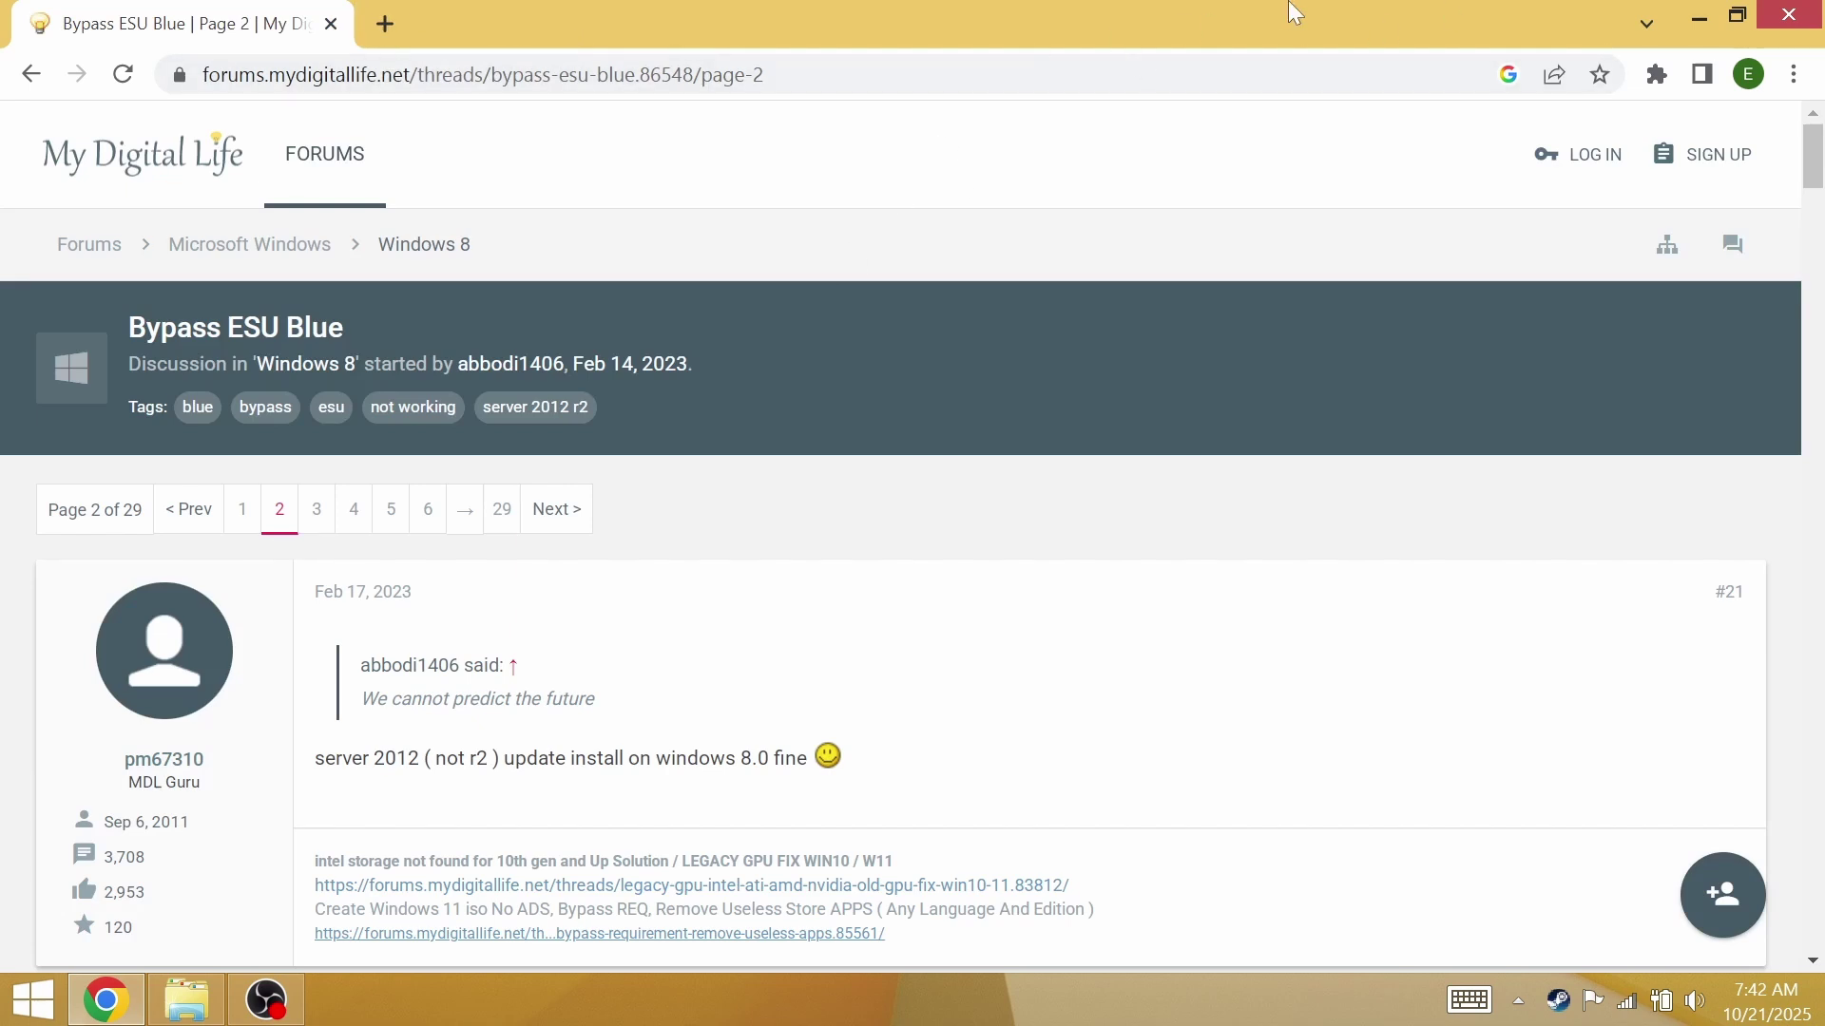
Open BypassESU-Blue-v2 and inspect LiveOS-Setup.cmd without running it, then return to the forum thread.
click(1694, 17)
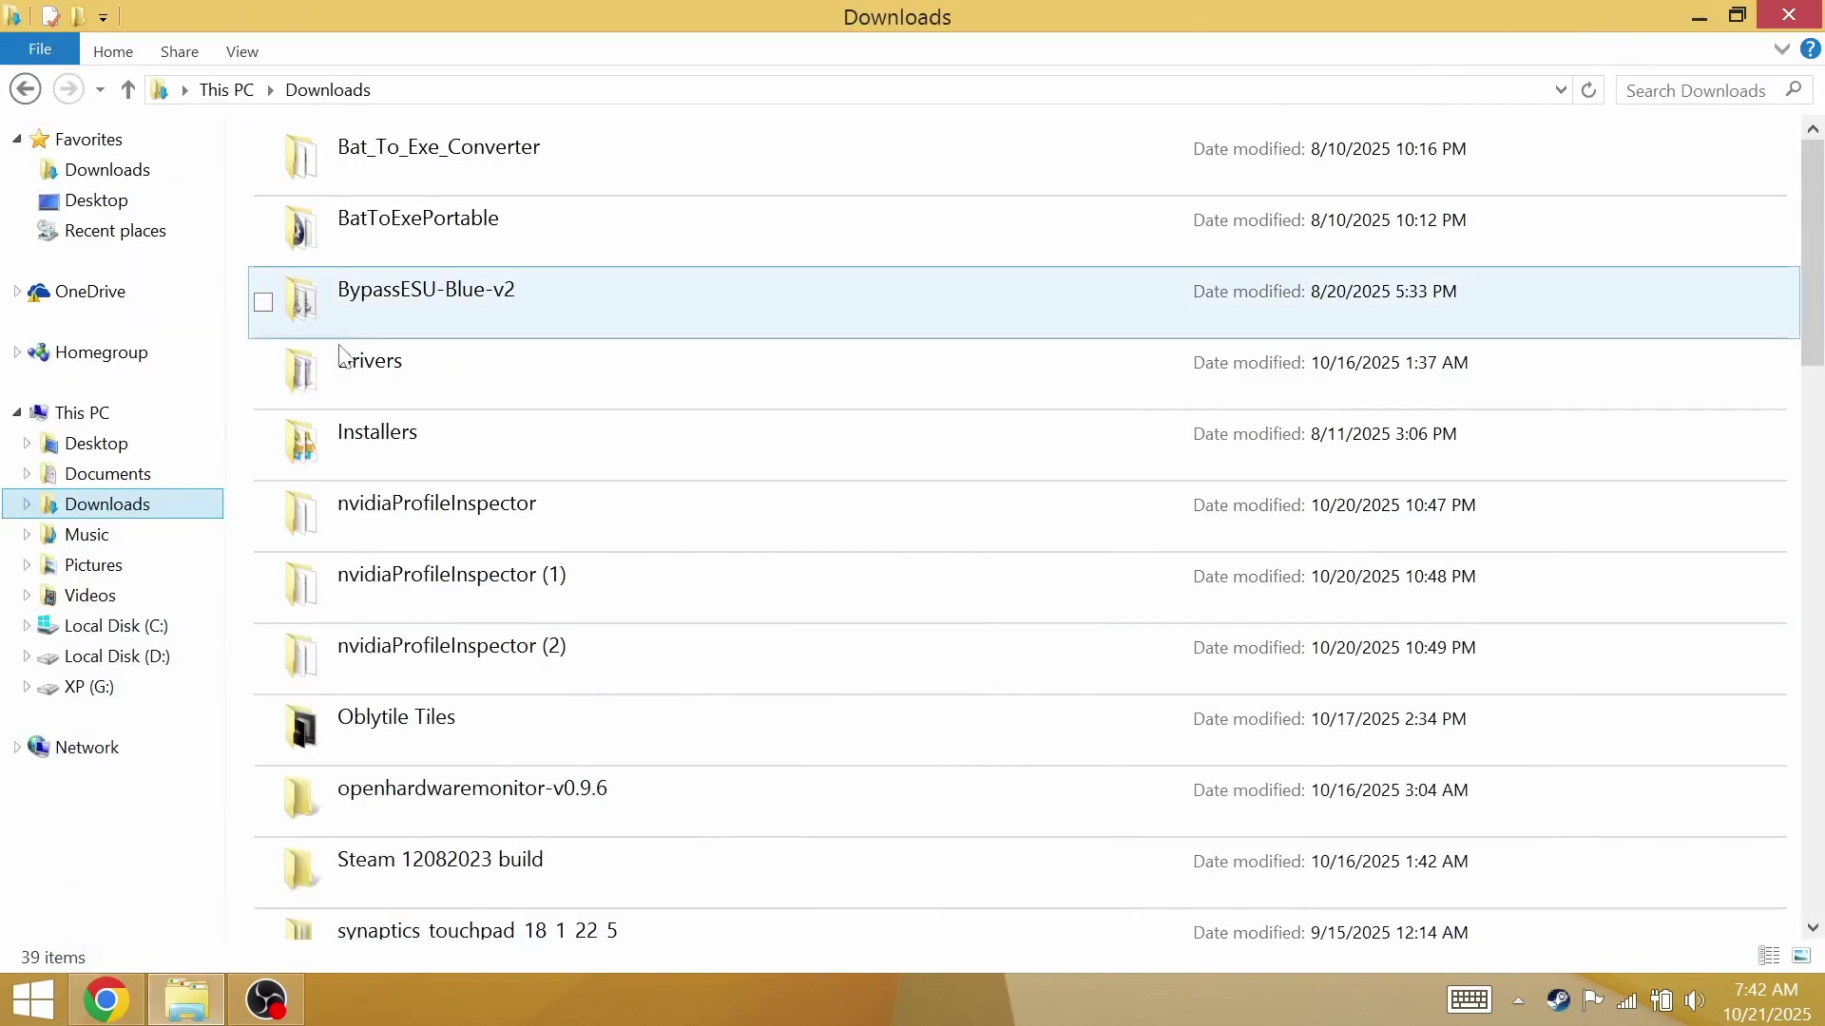
click(421, 532)
scroll(423, 666, down, 5)
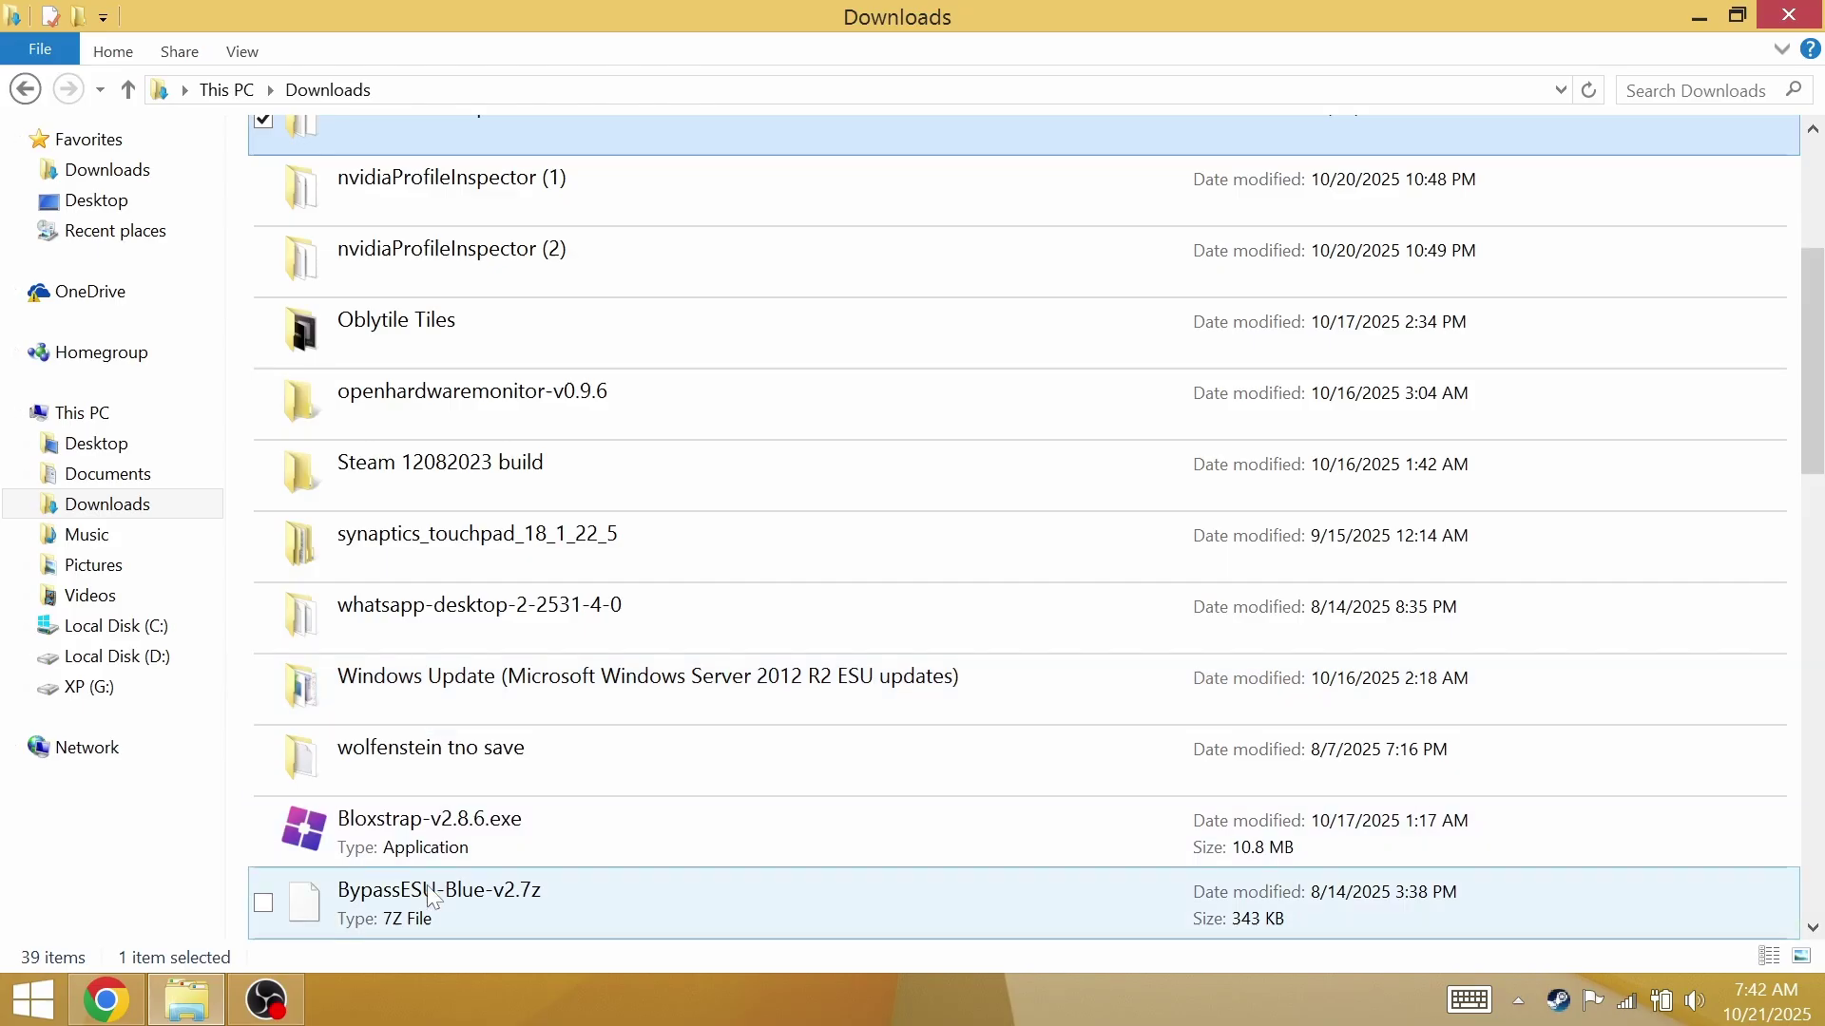
scroll(423, 561, up, 5)
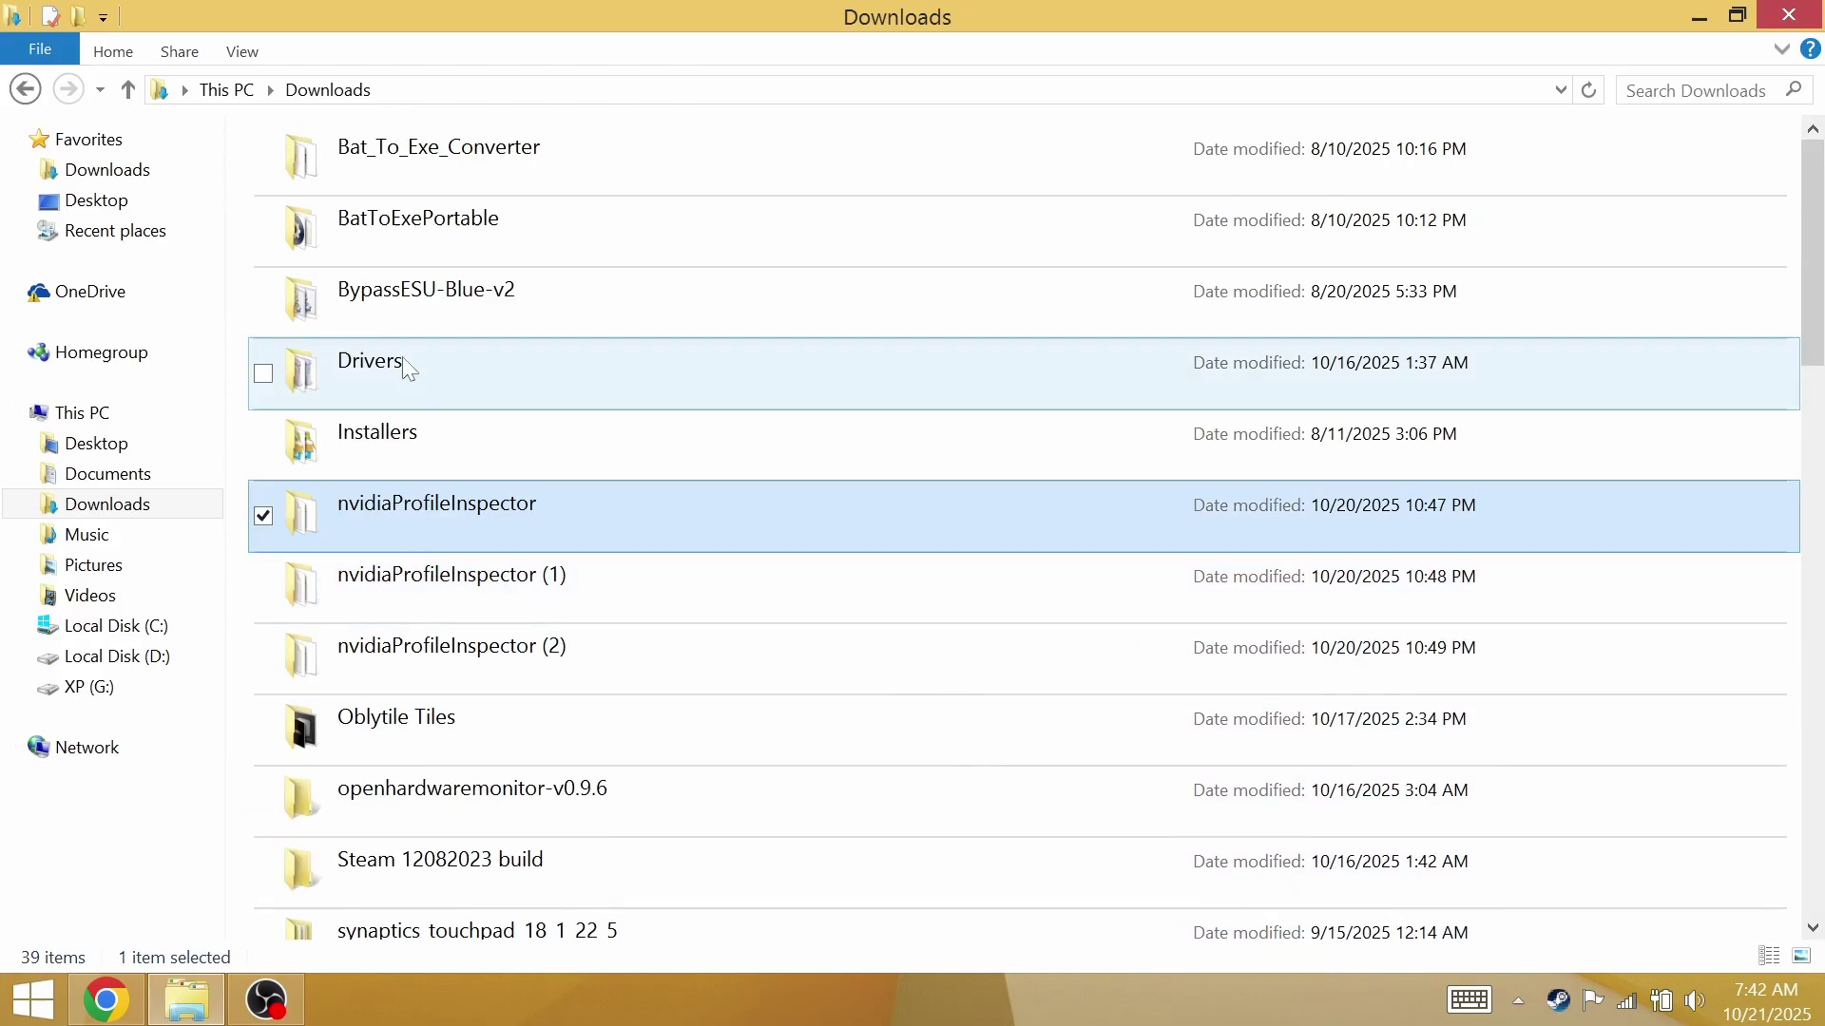
double_click(385, 312)
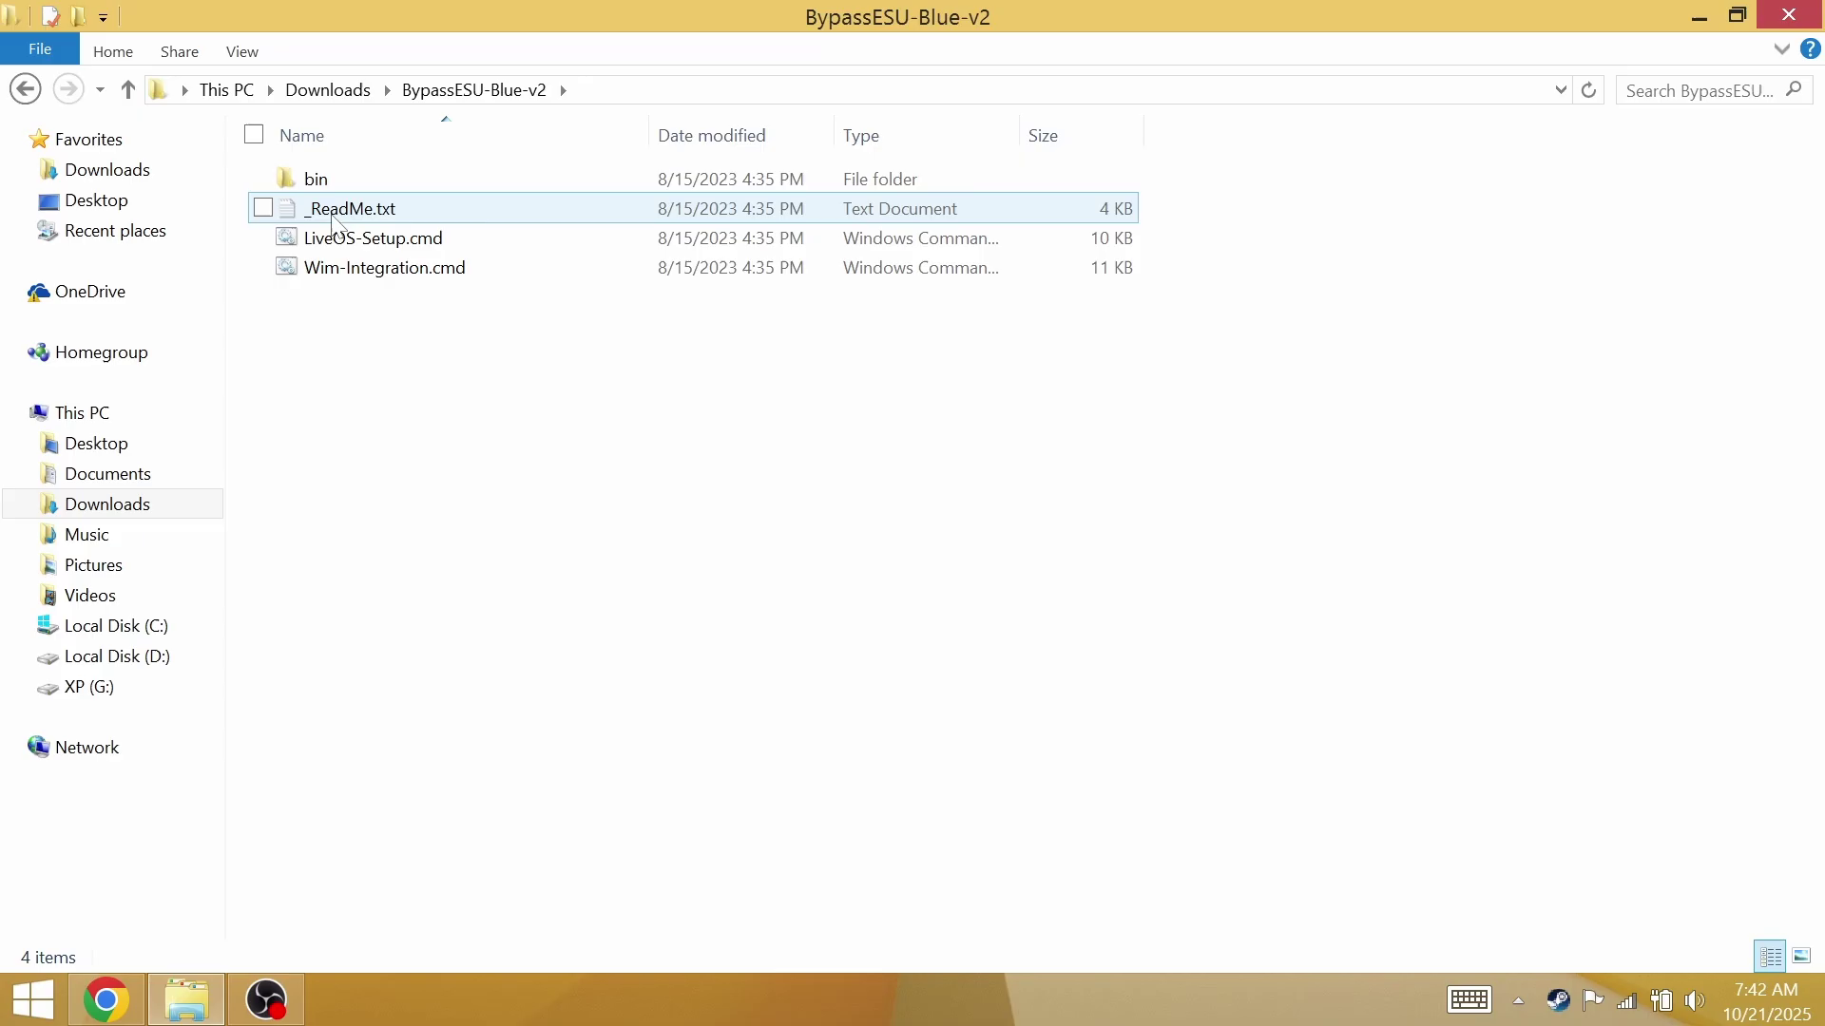
double_click(325, 234)
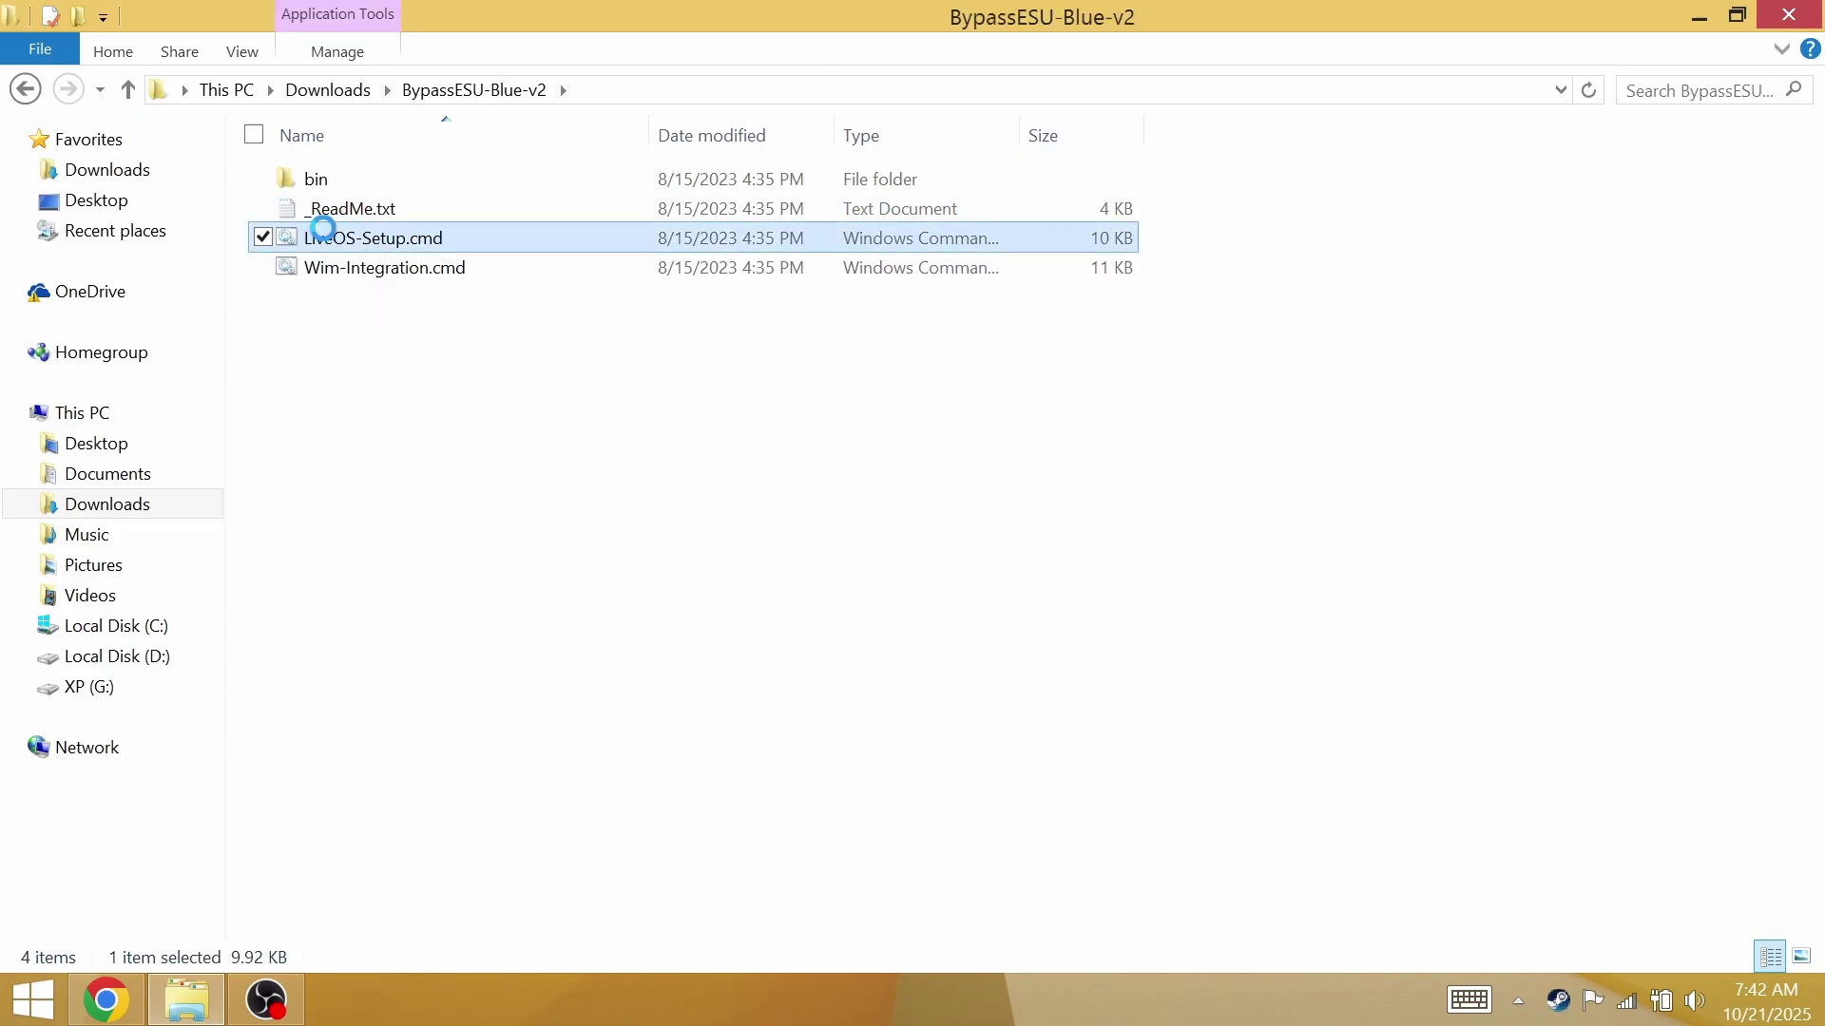
right_click(323, 229)
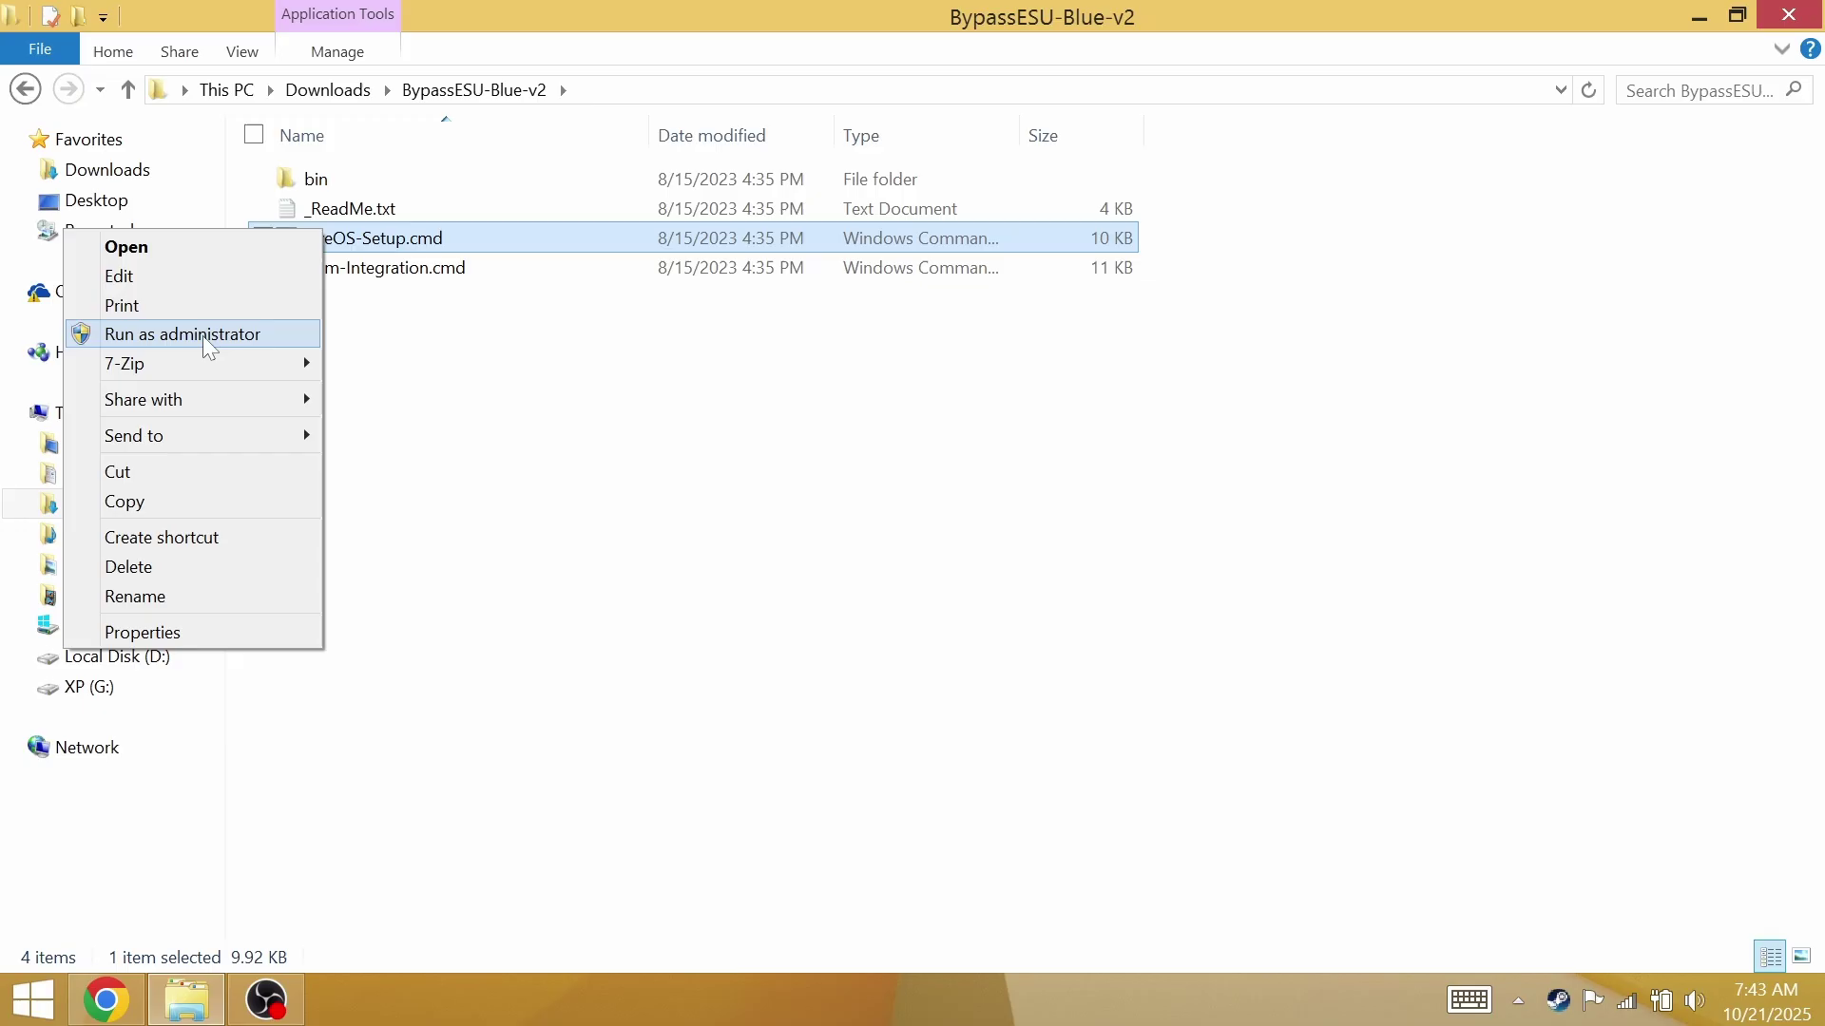
click(533, 404)
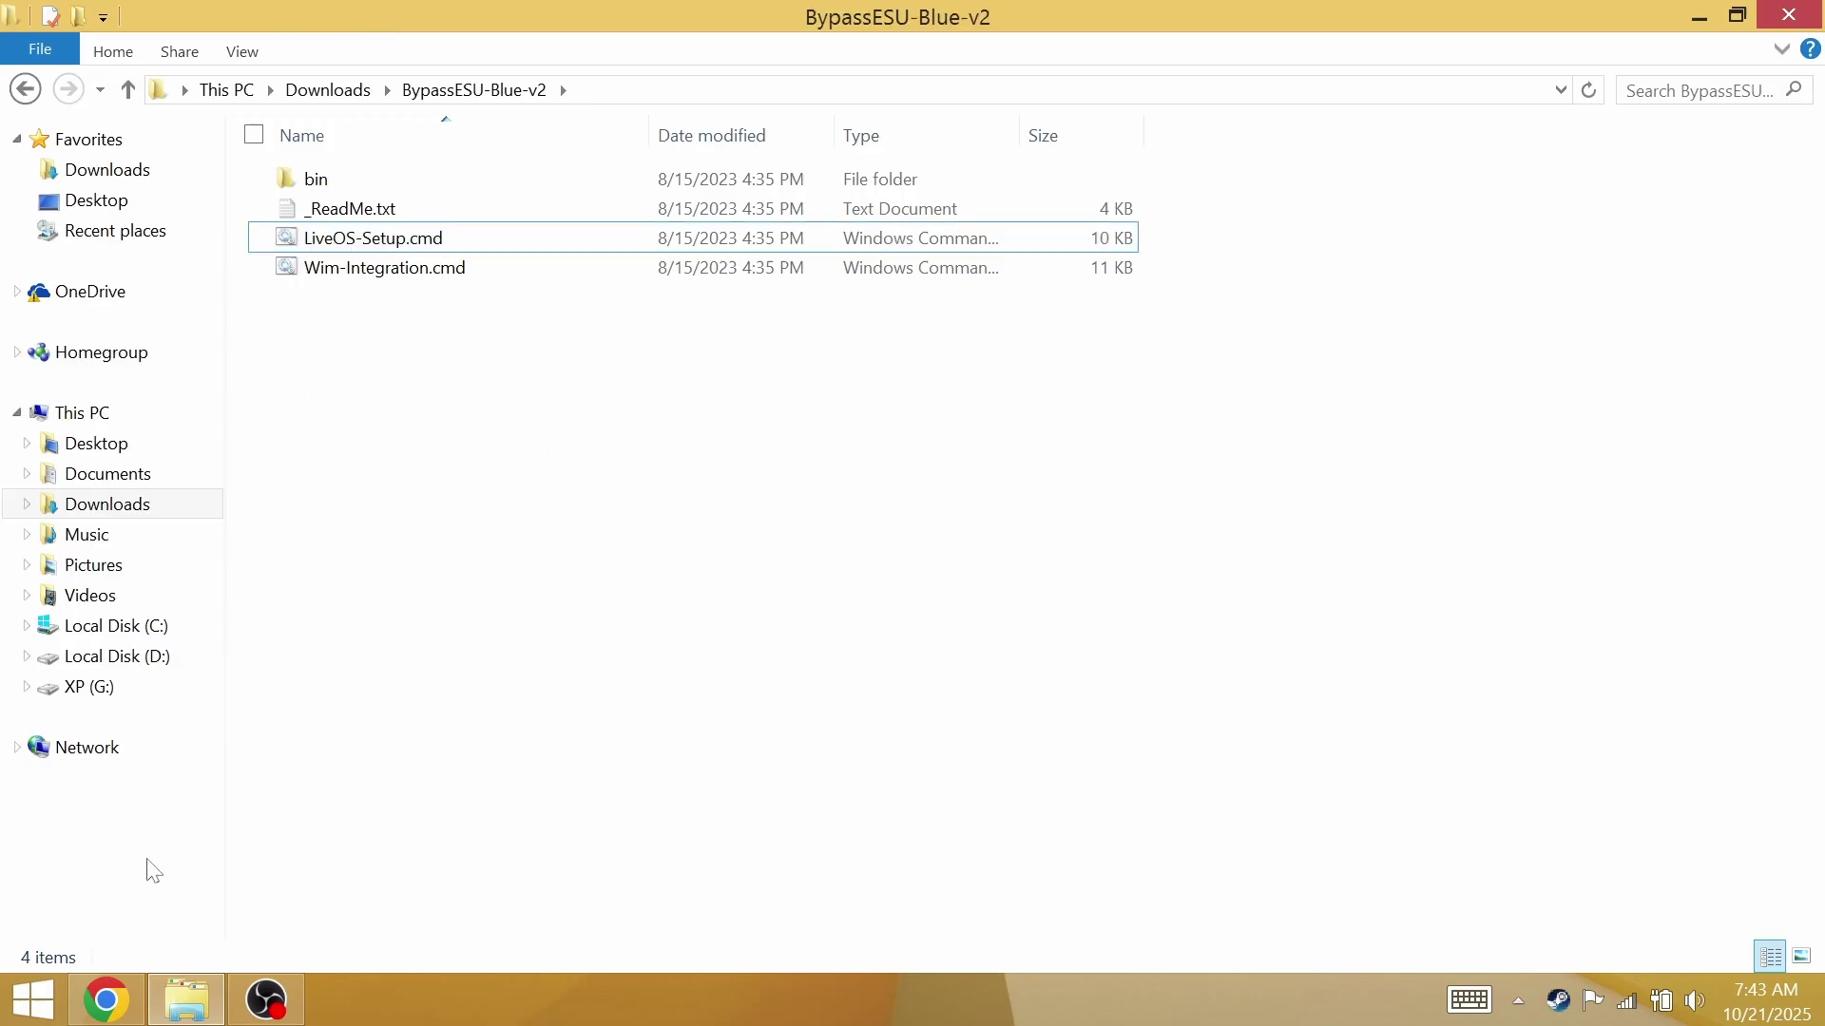
click(105, 998)
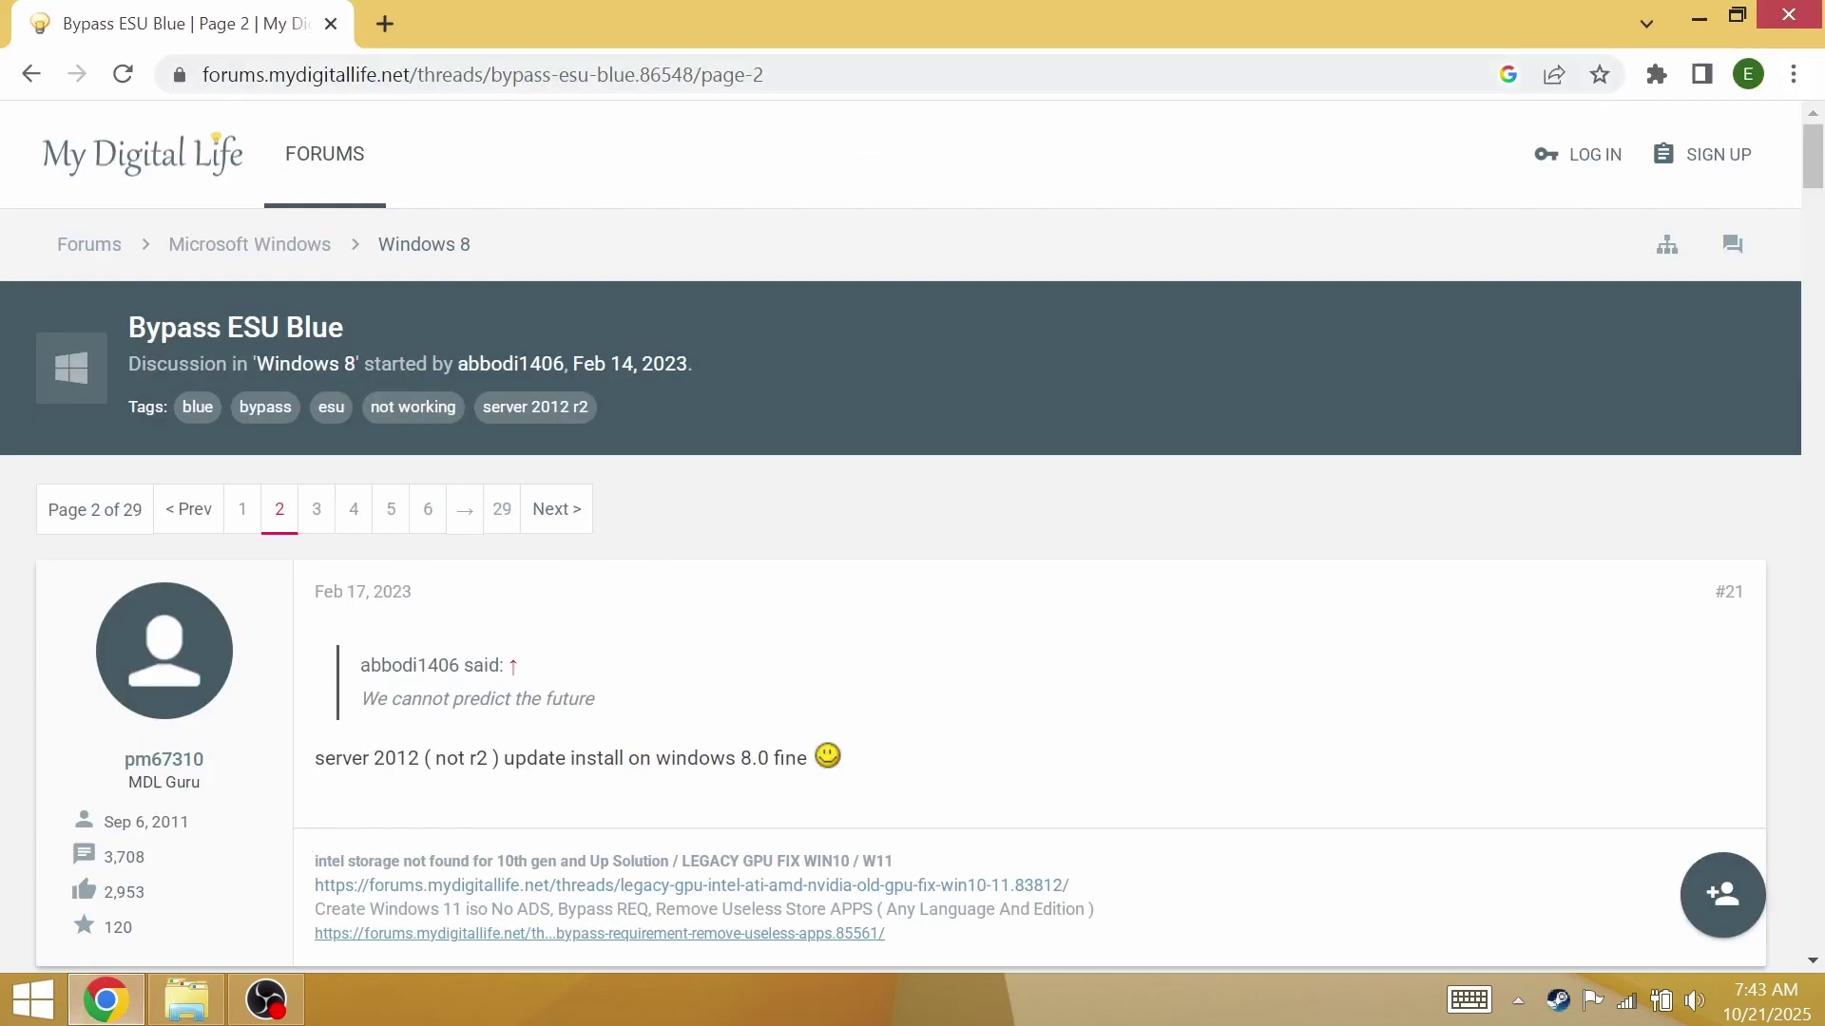
drag(129, 327, 345, 327)
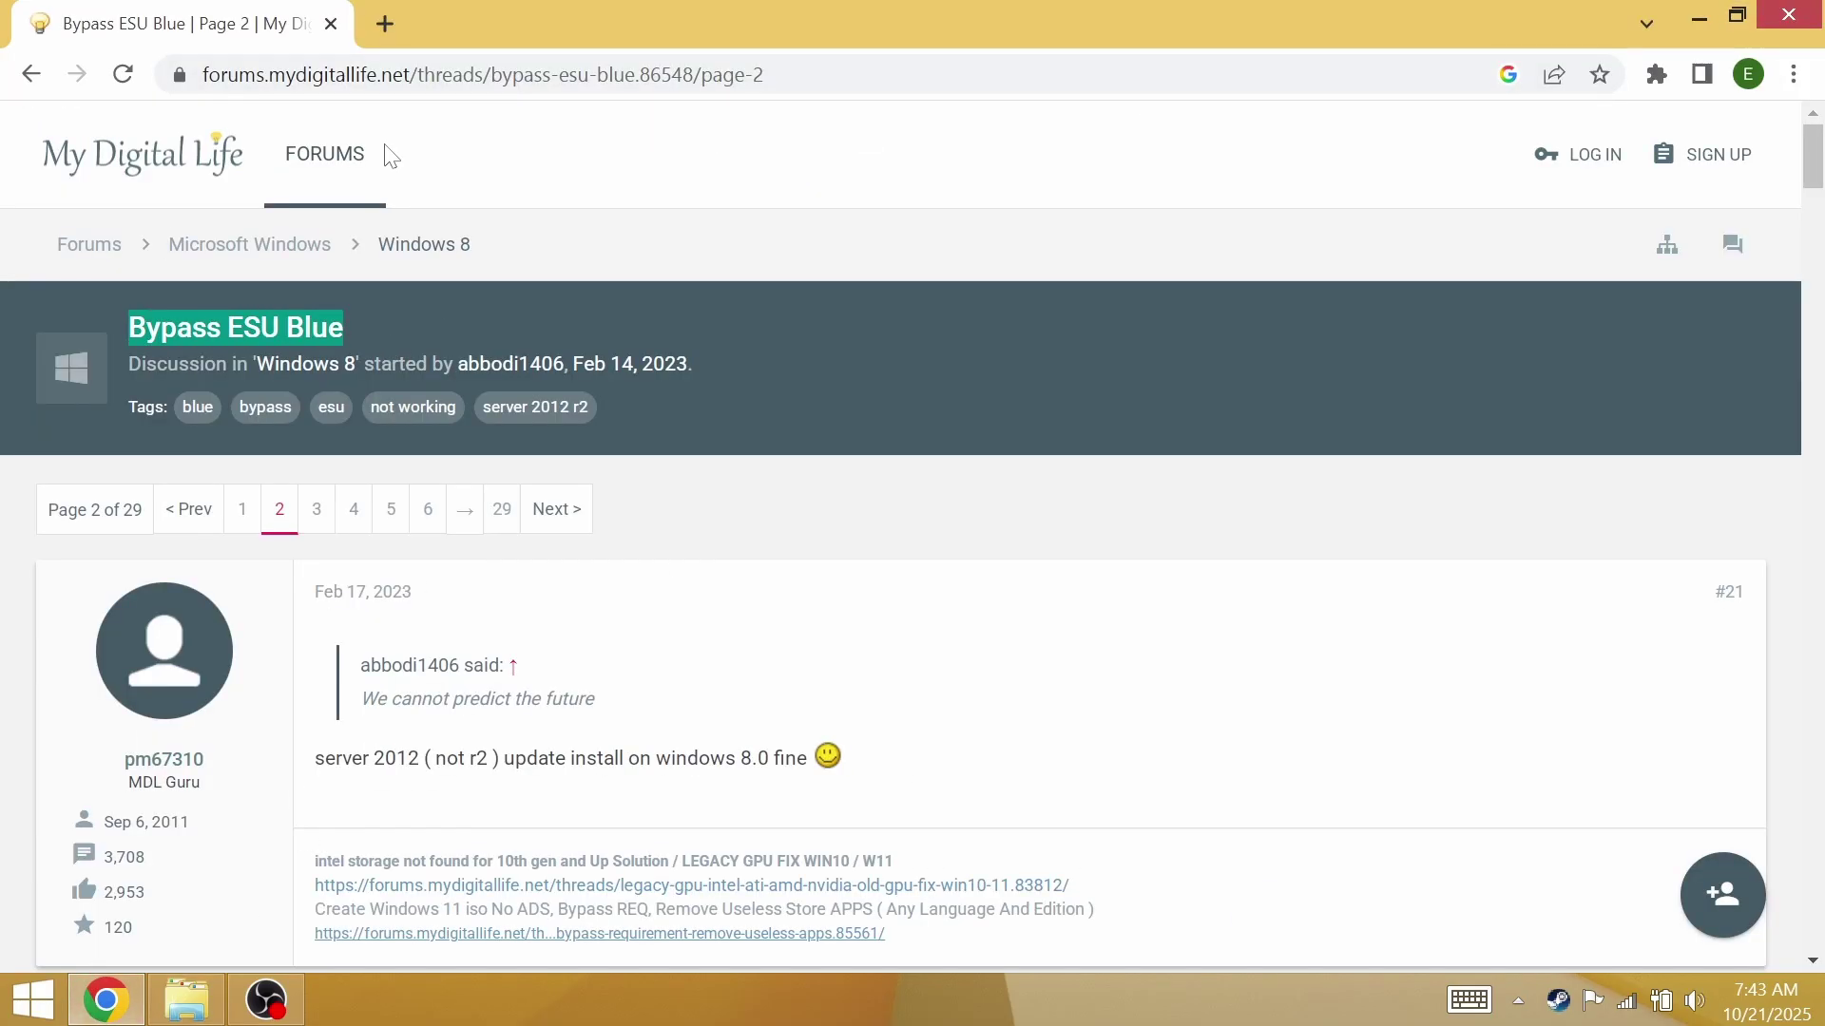
Replace the forum tab with a Google search for 'windows 8.1 ssu update' and copy KB5018922.
click(384, 23)
click(332, 21)
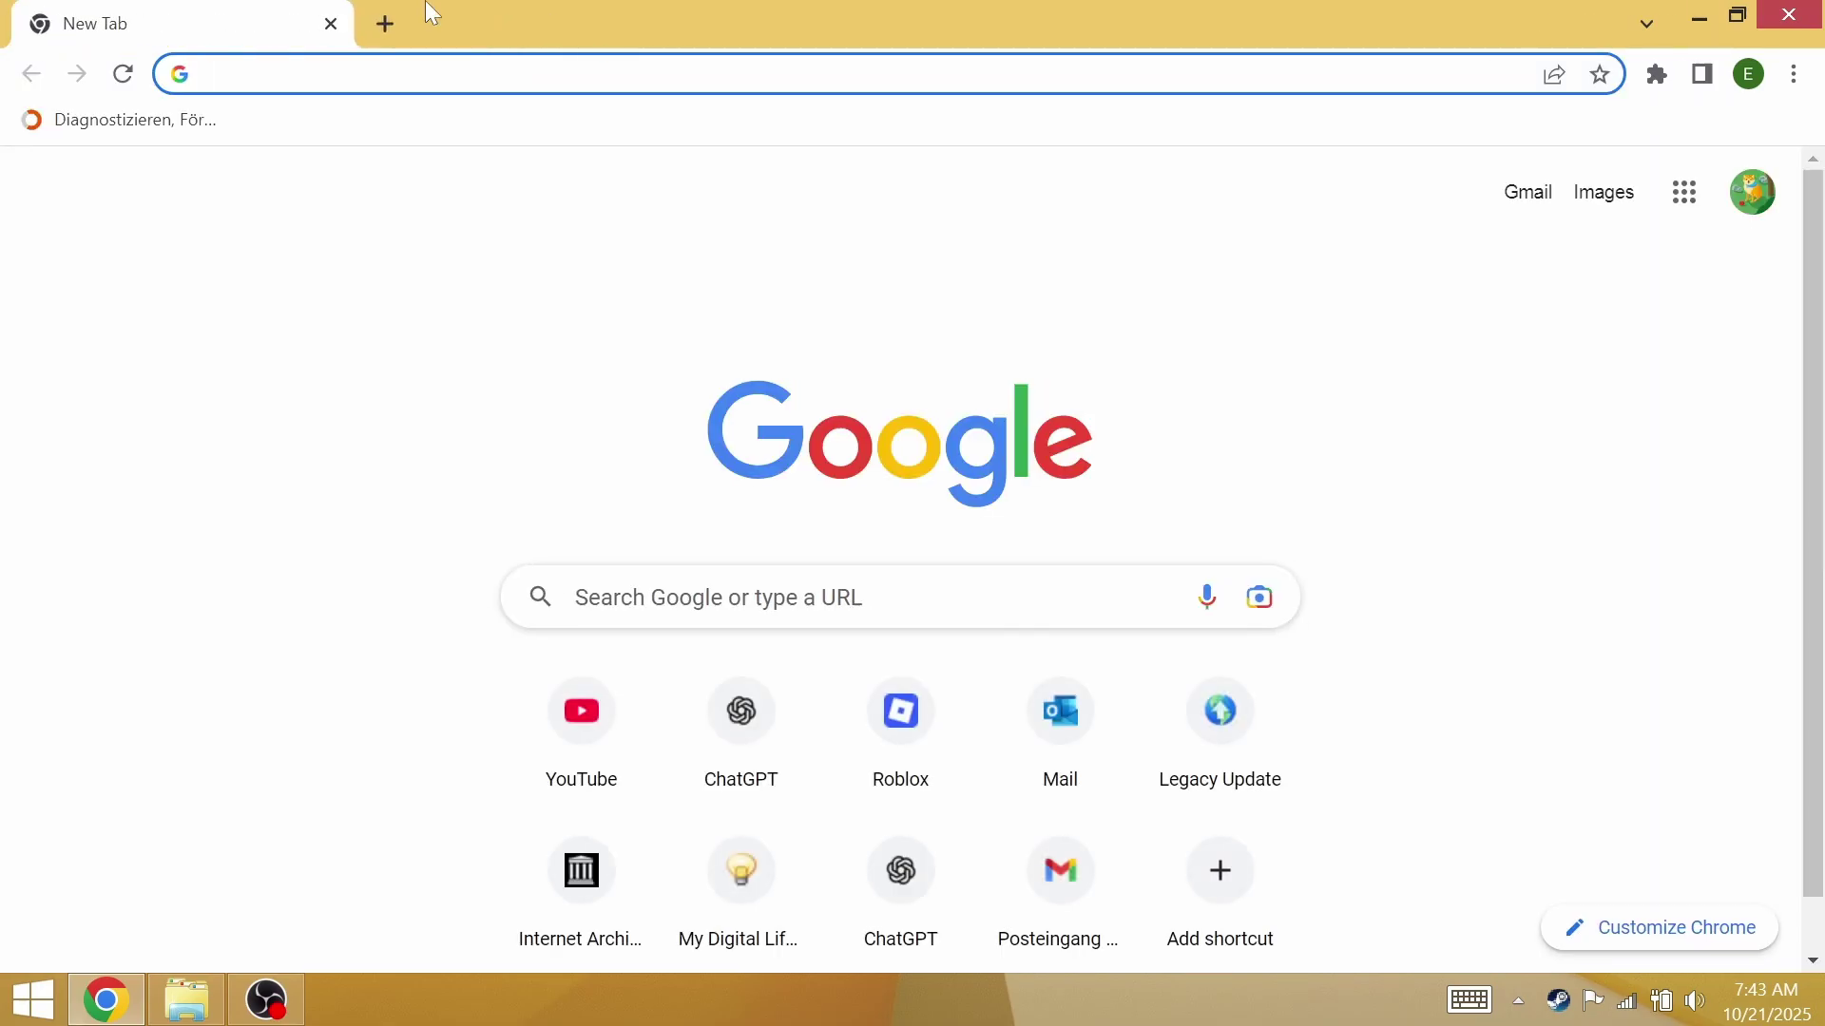
text(windows 8)
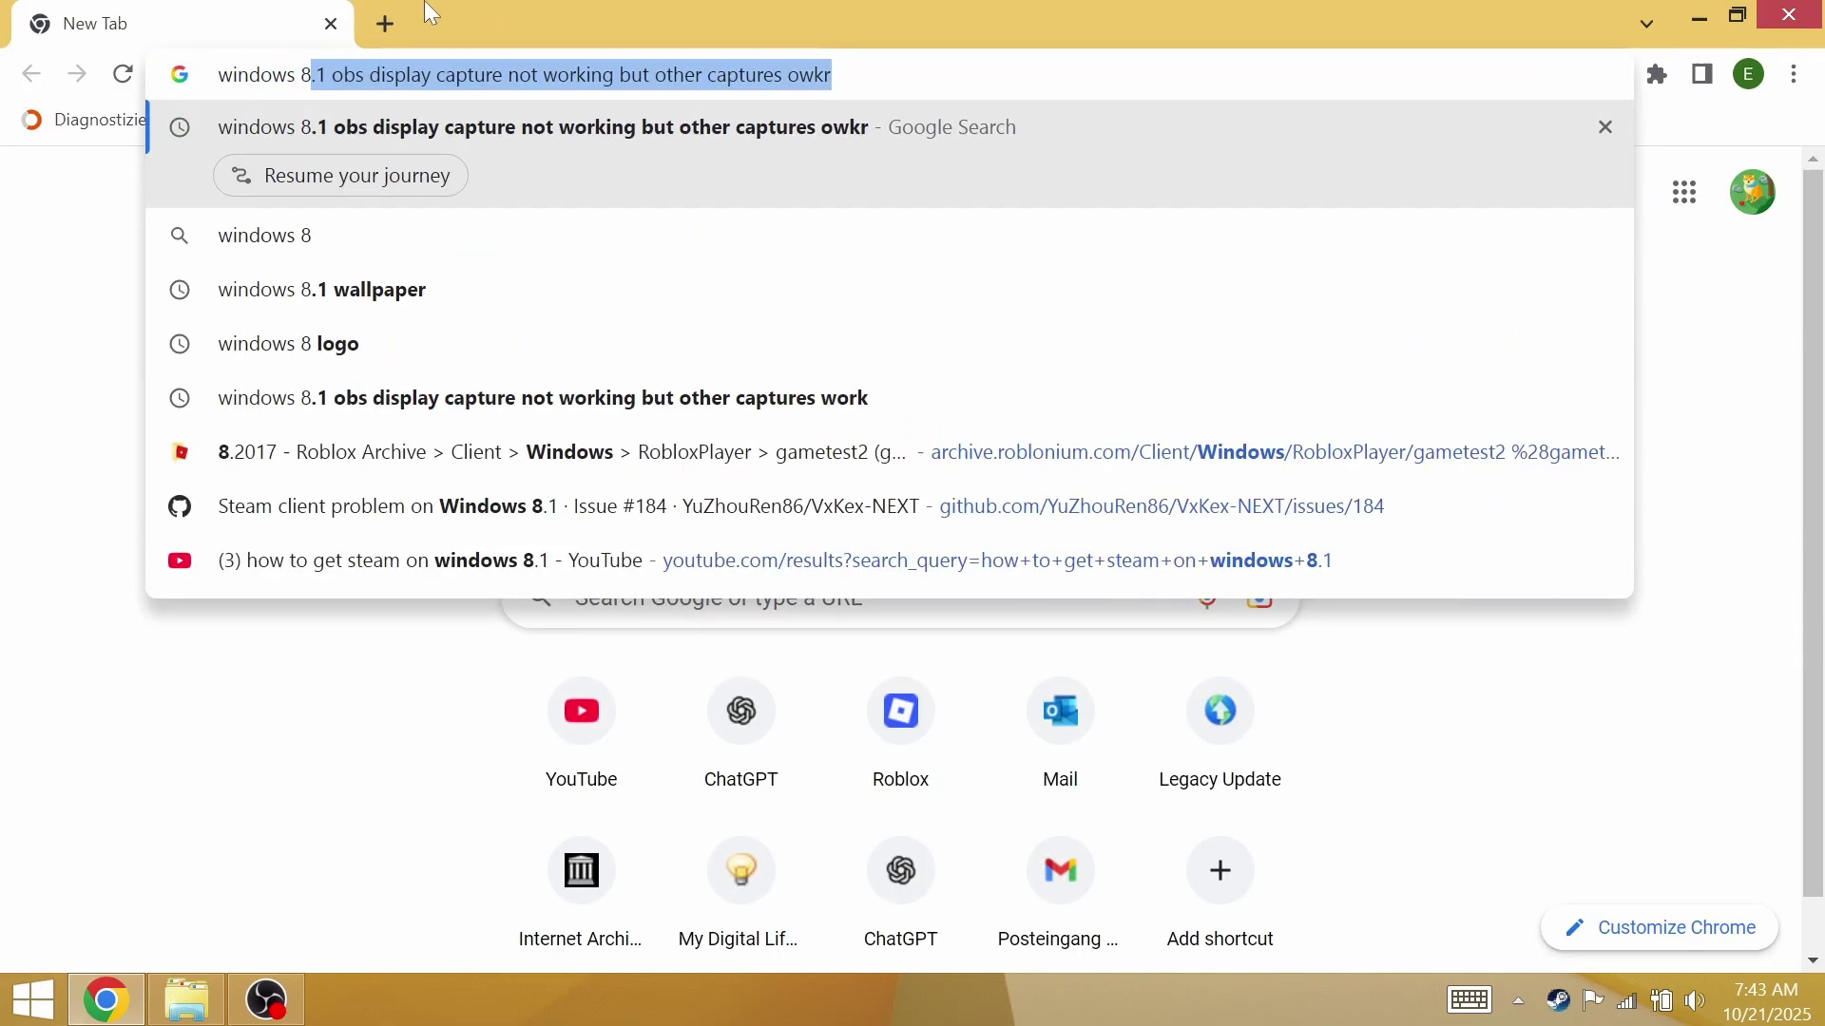
text(.1 ssu)
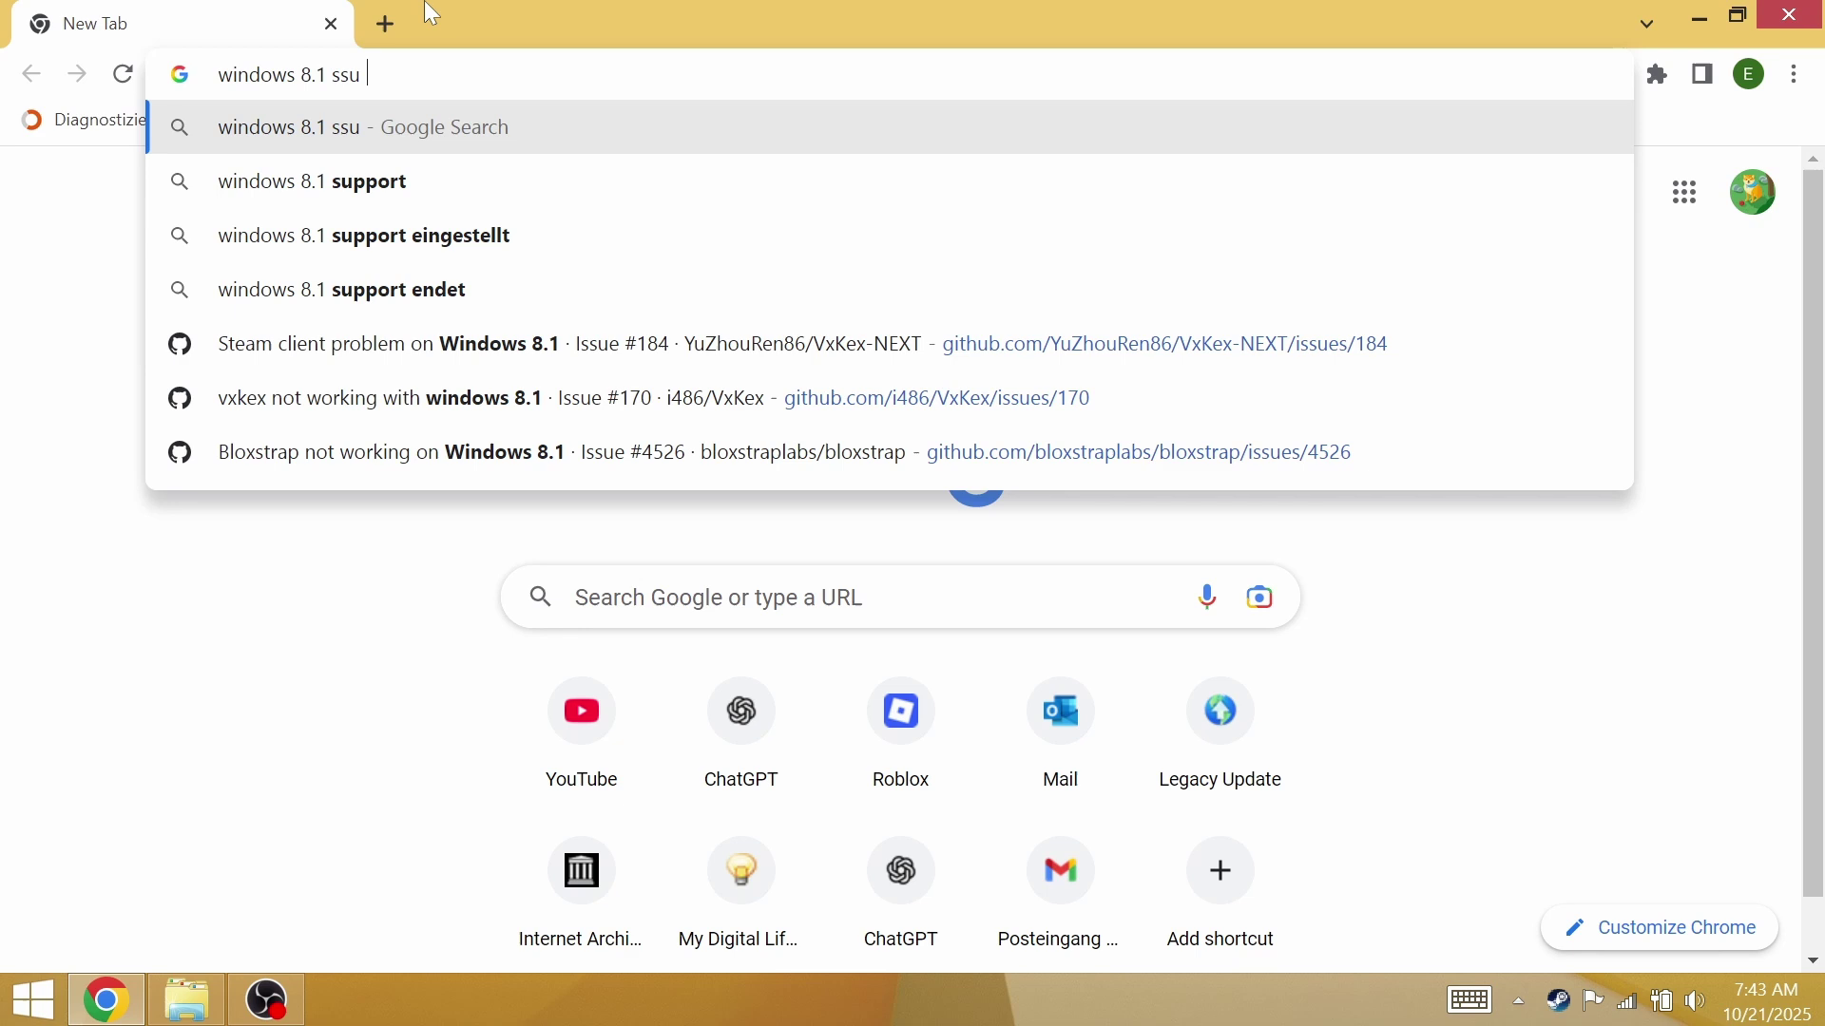
text( update)
key(Return)
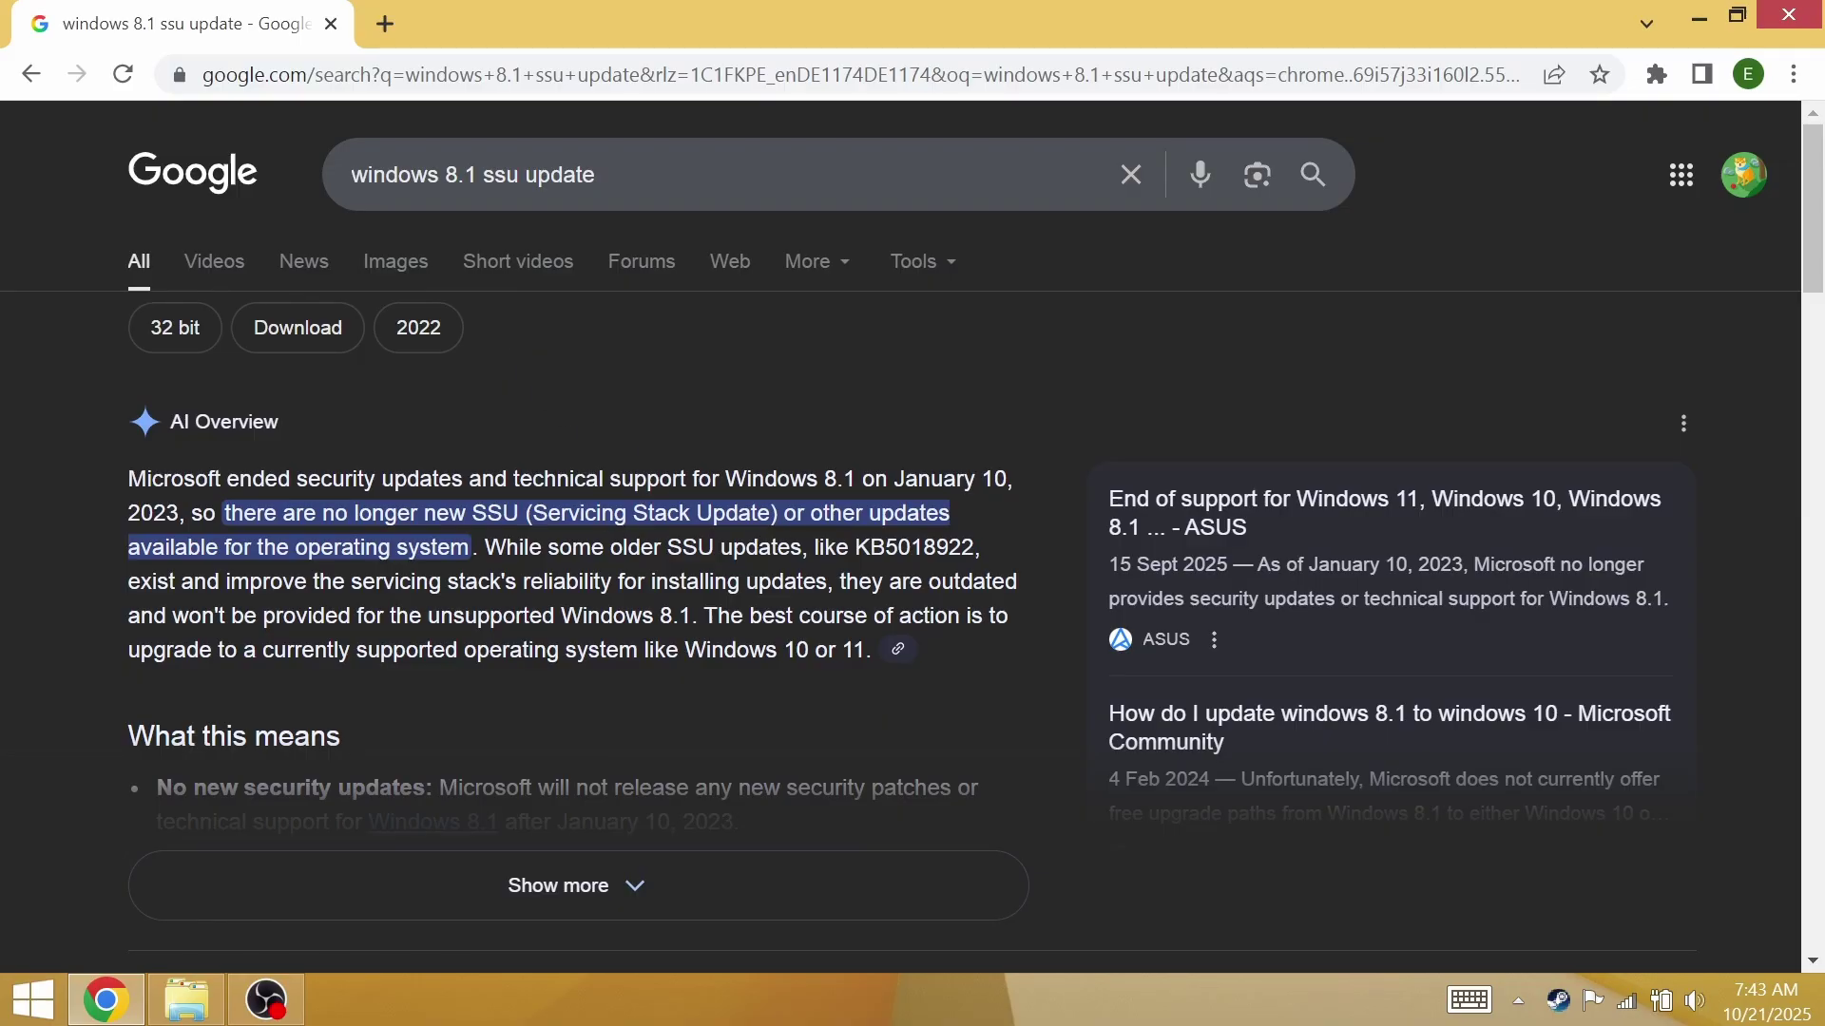
double_click(910, 547)
right_click(911, 540)
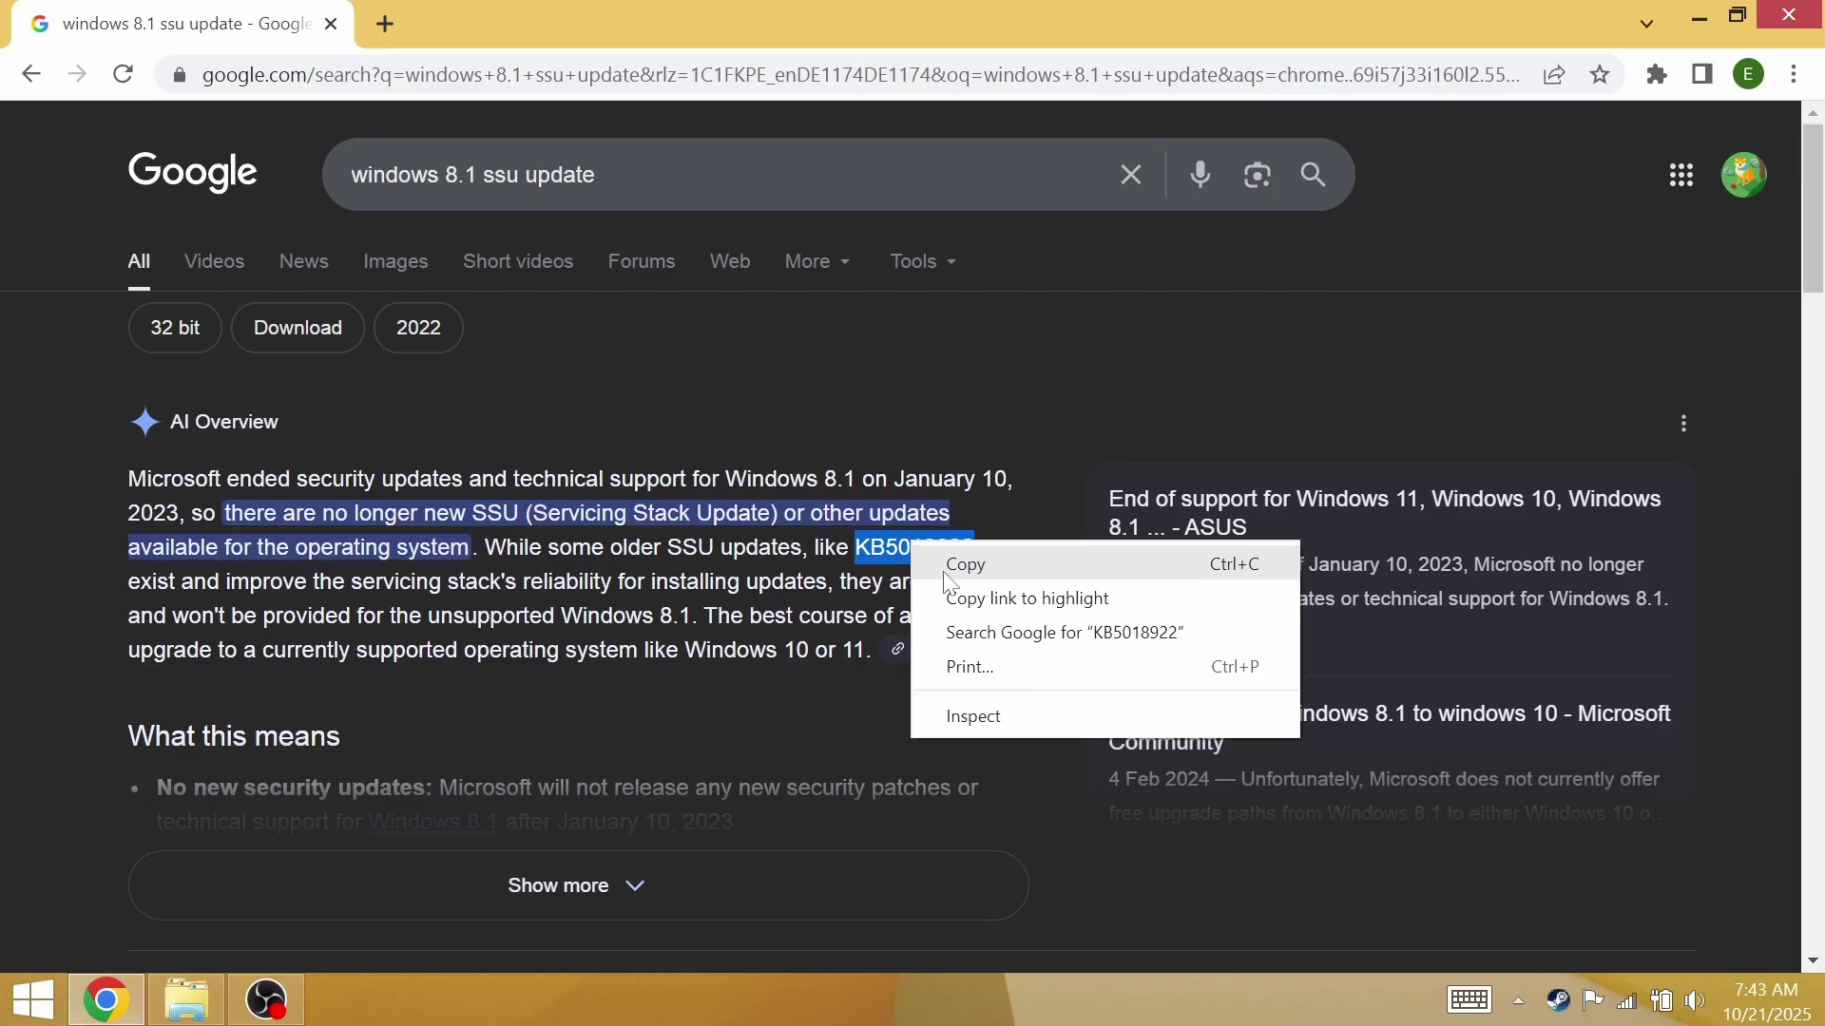
click(950, 566)
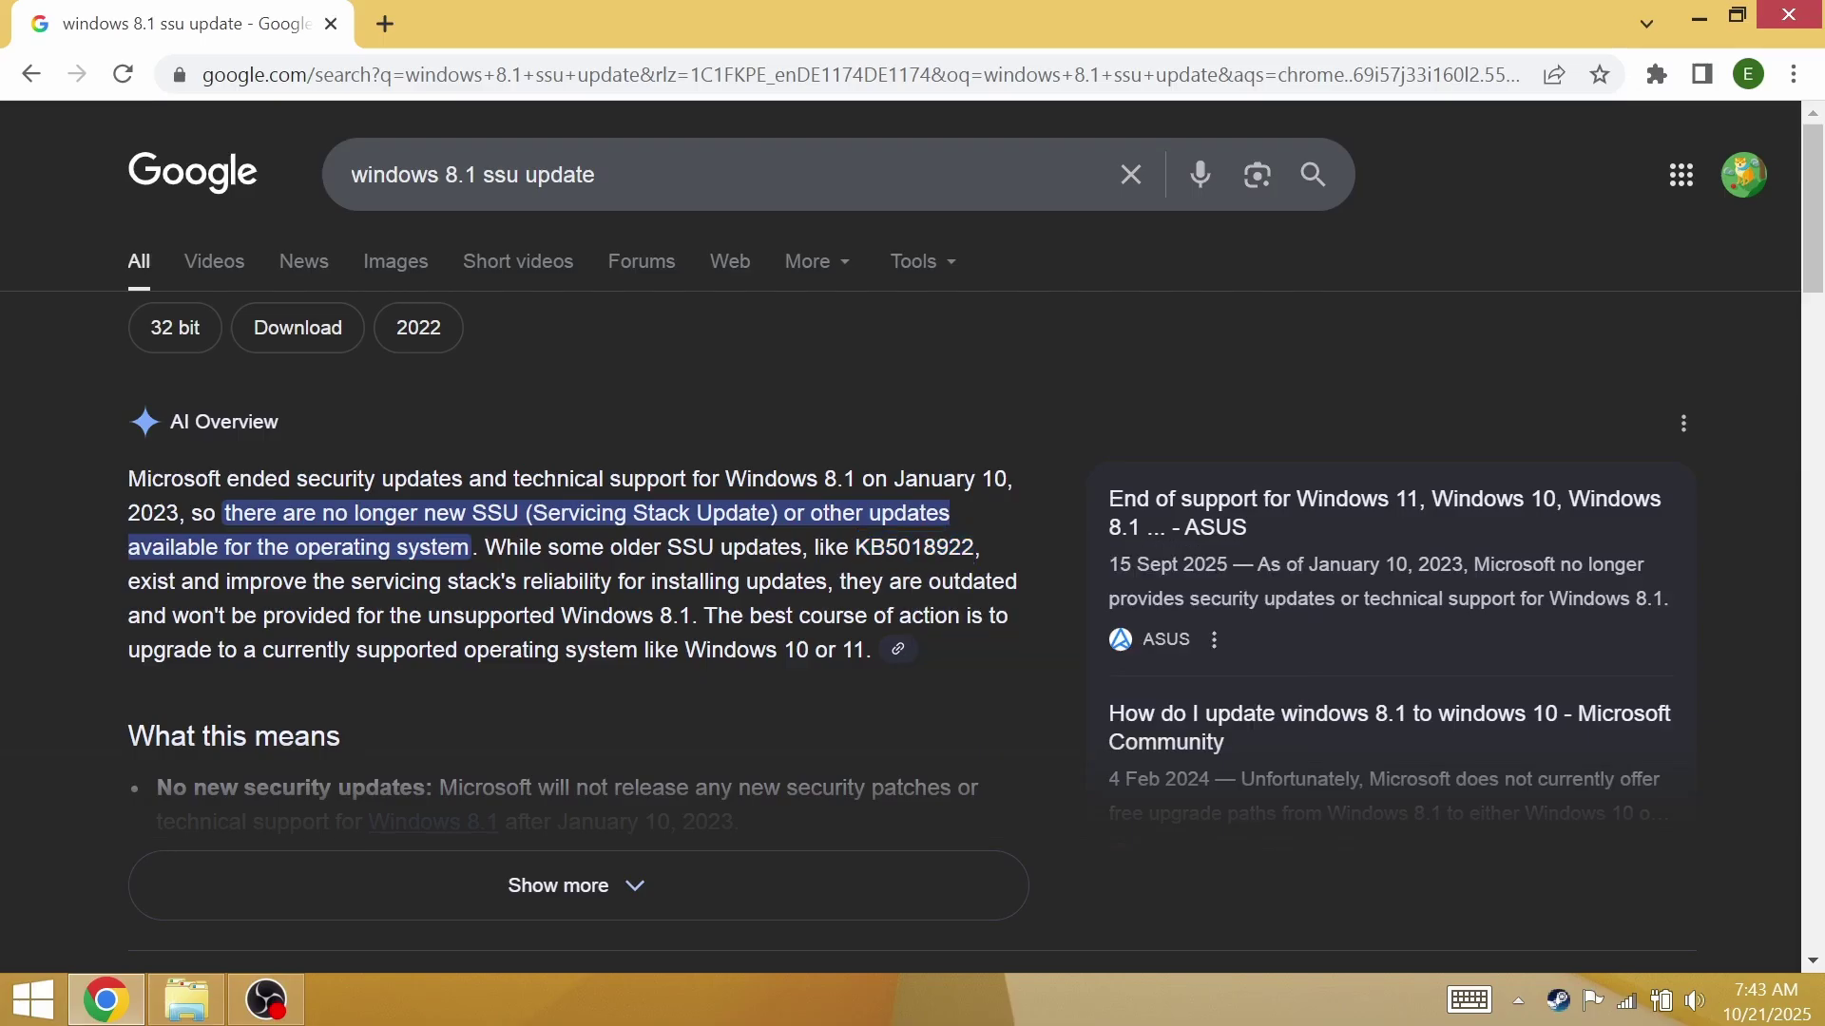
double_click(913, 548)
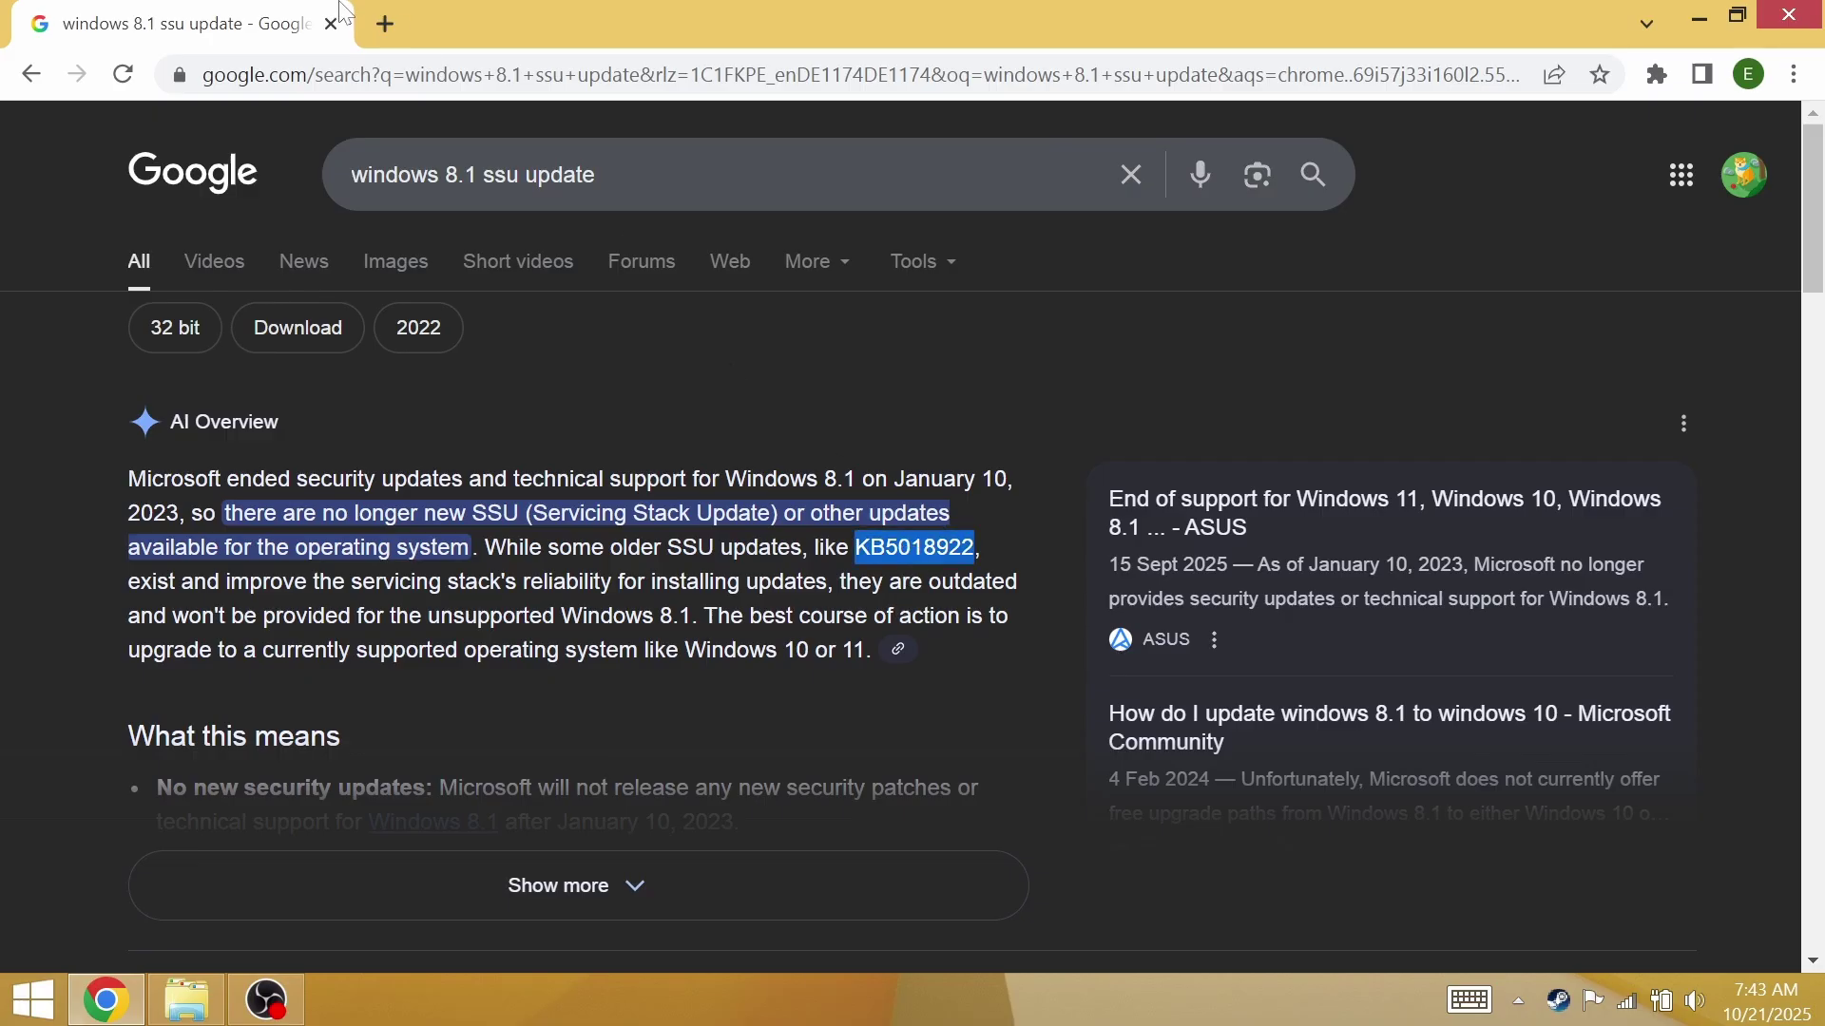
In a new tab, search for and open the Microsoft Update Catalog site.
click(389, 22)
text(m)
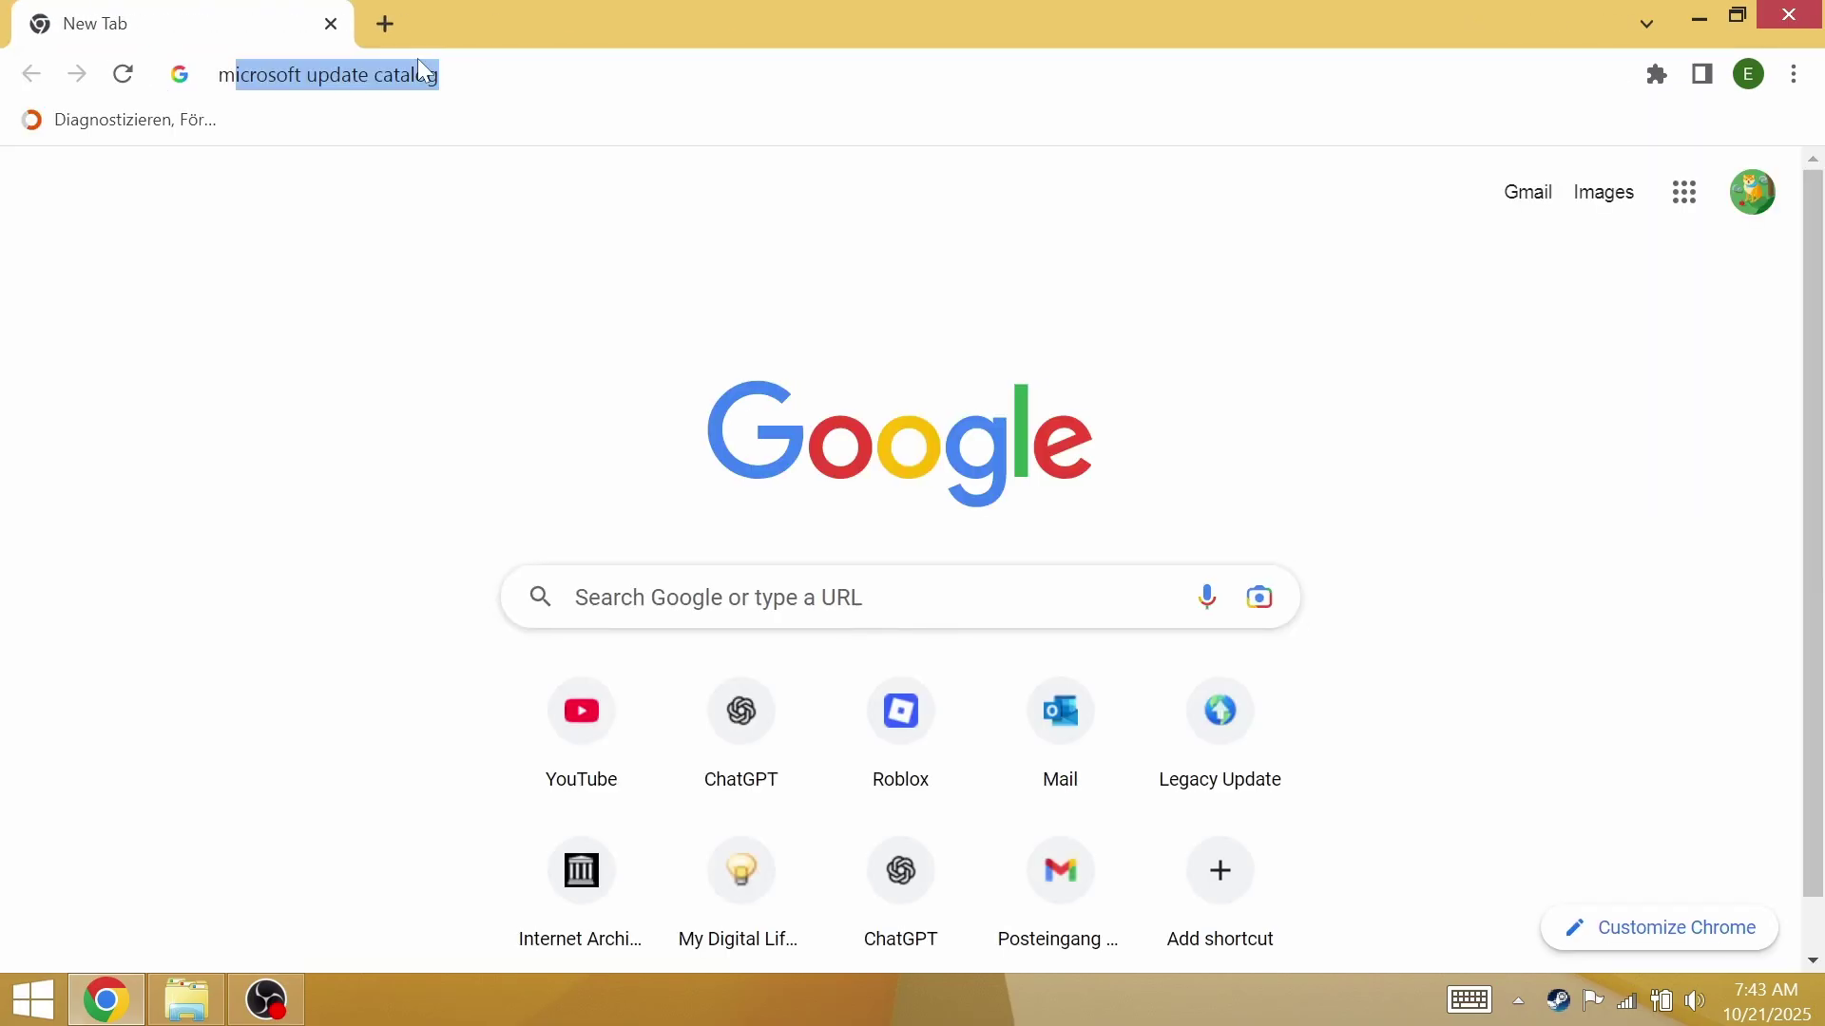
text(icr)
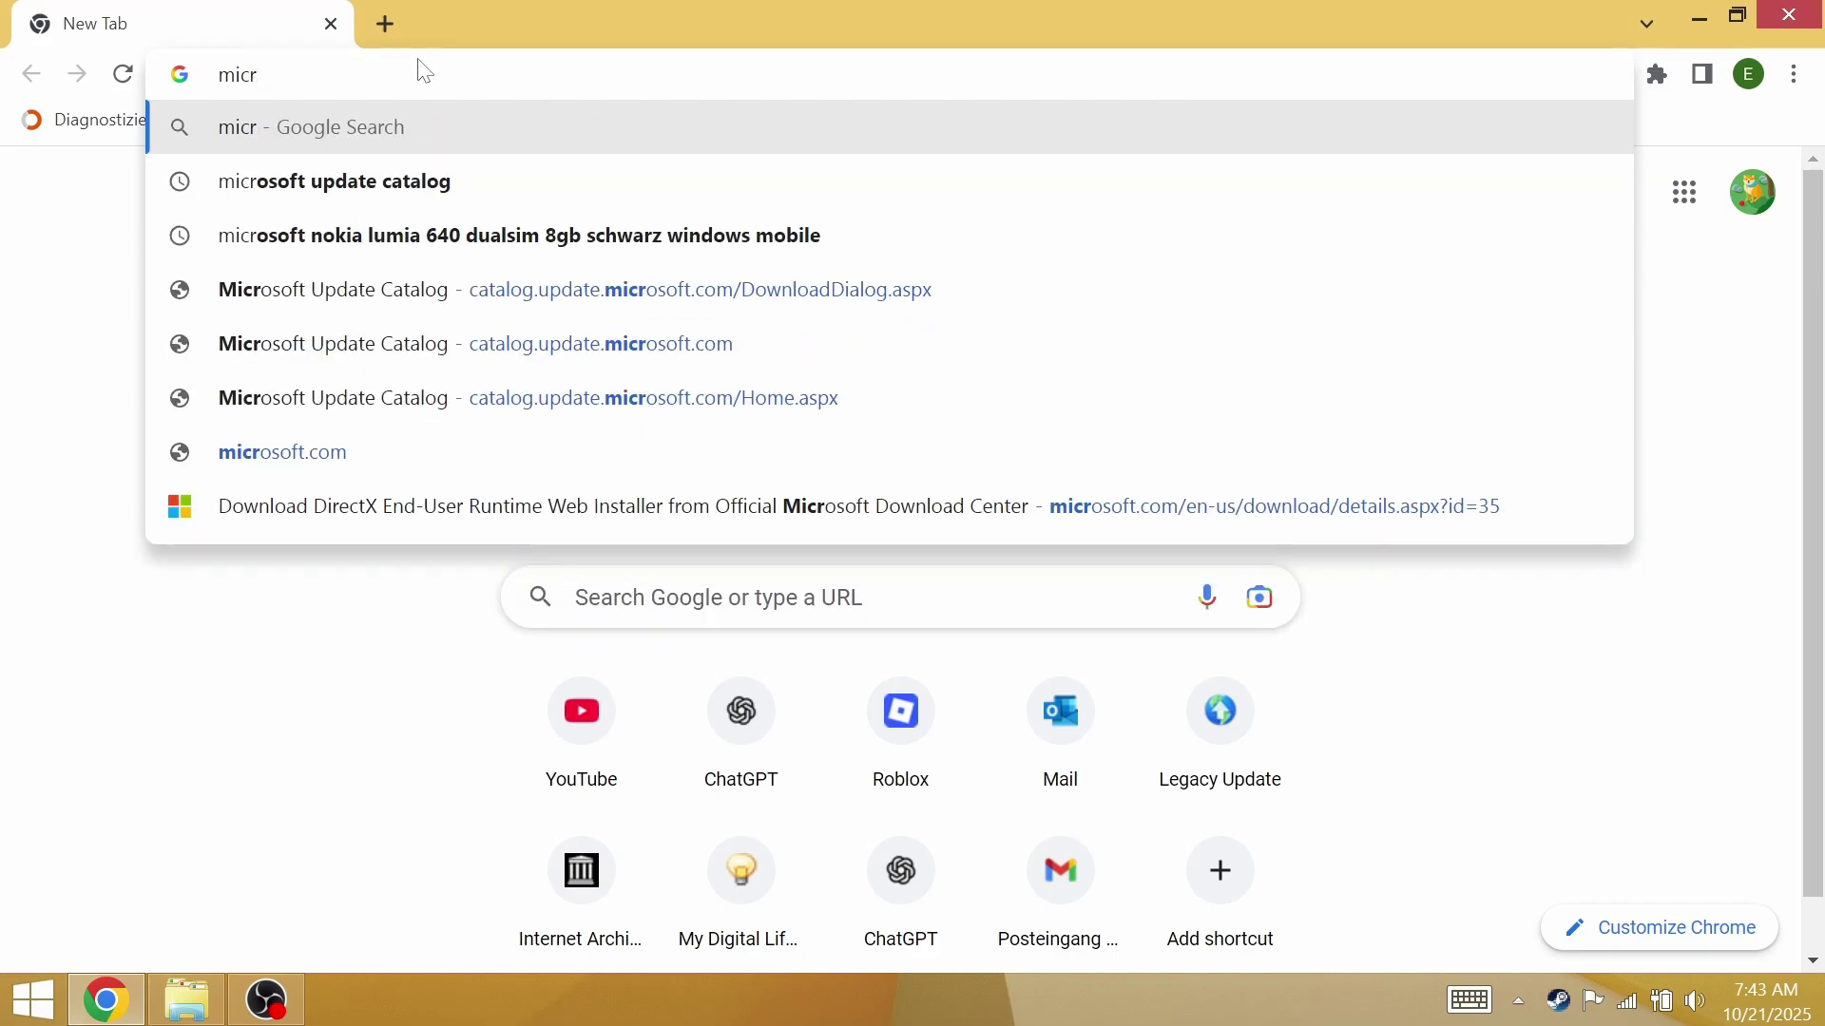
key(Down)
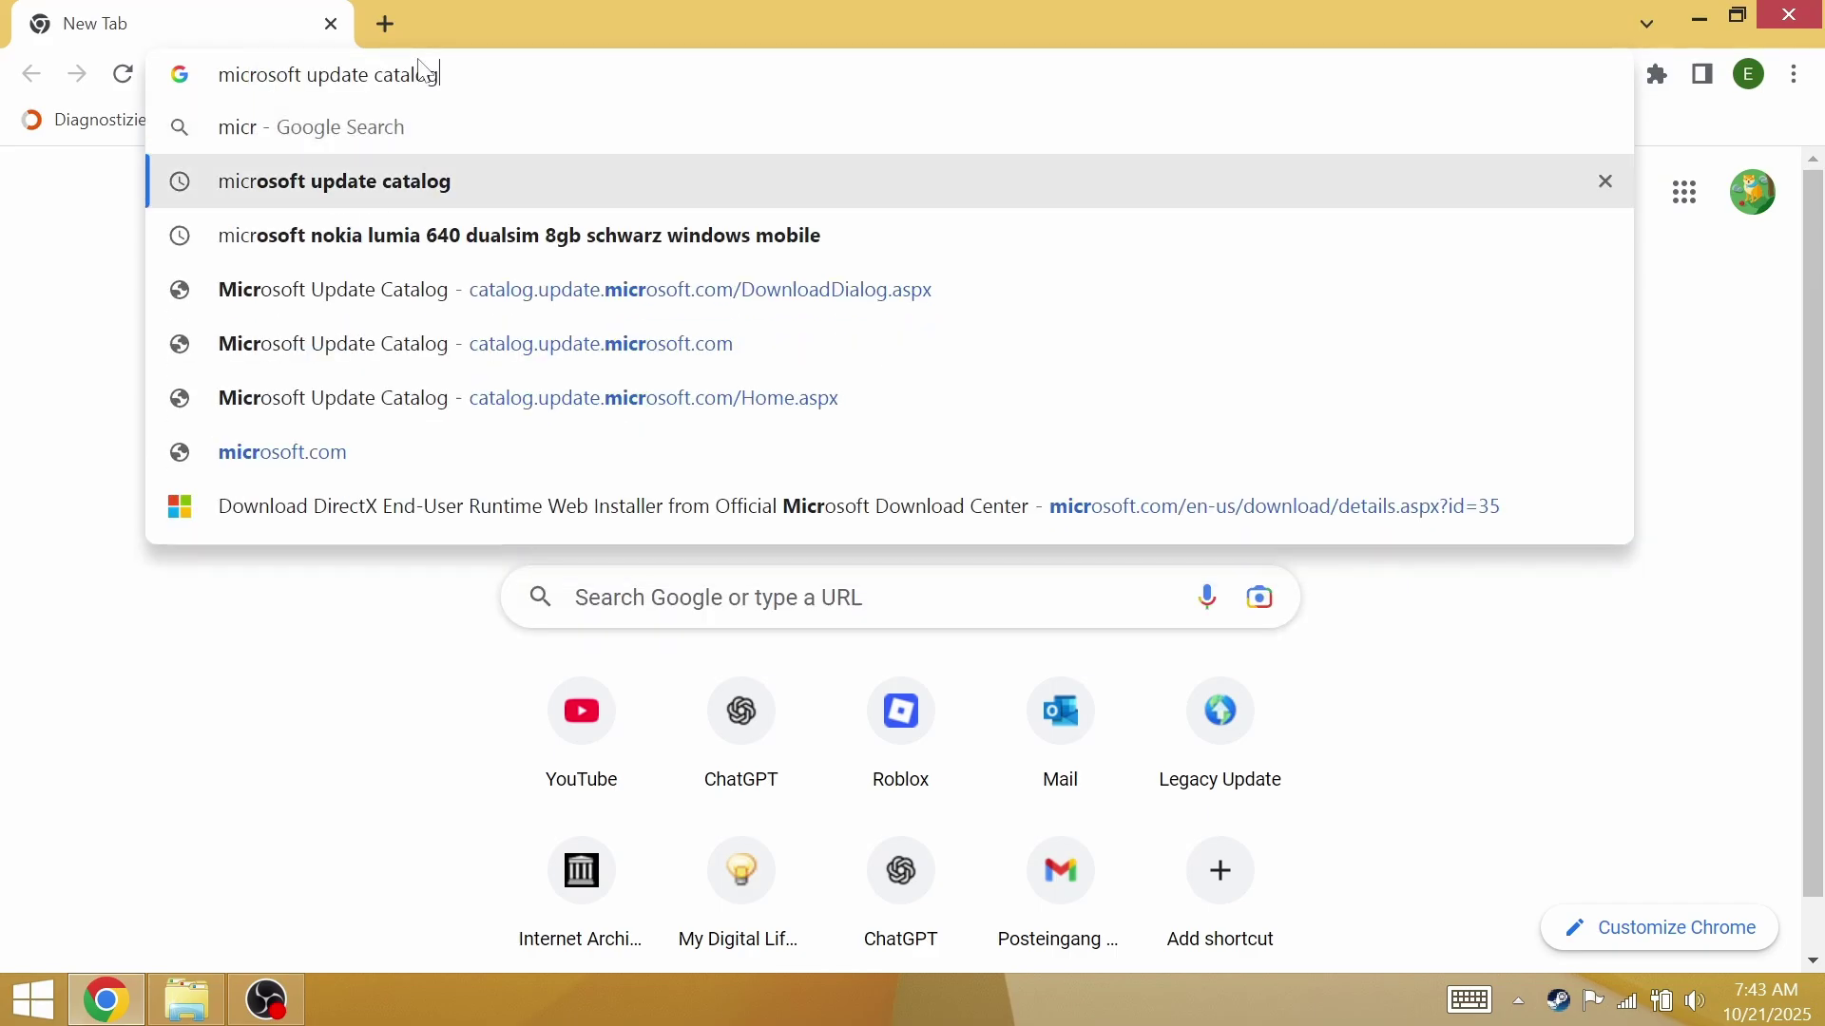
key(Return)
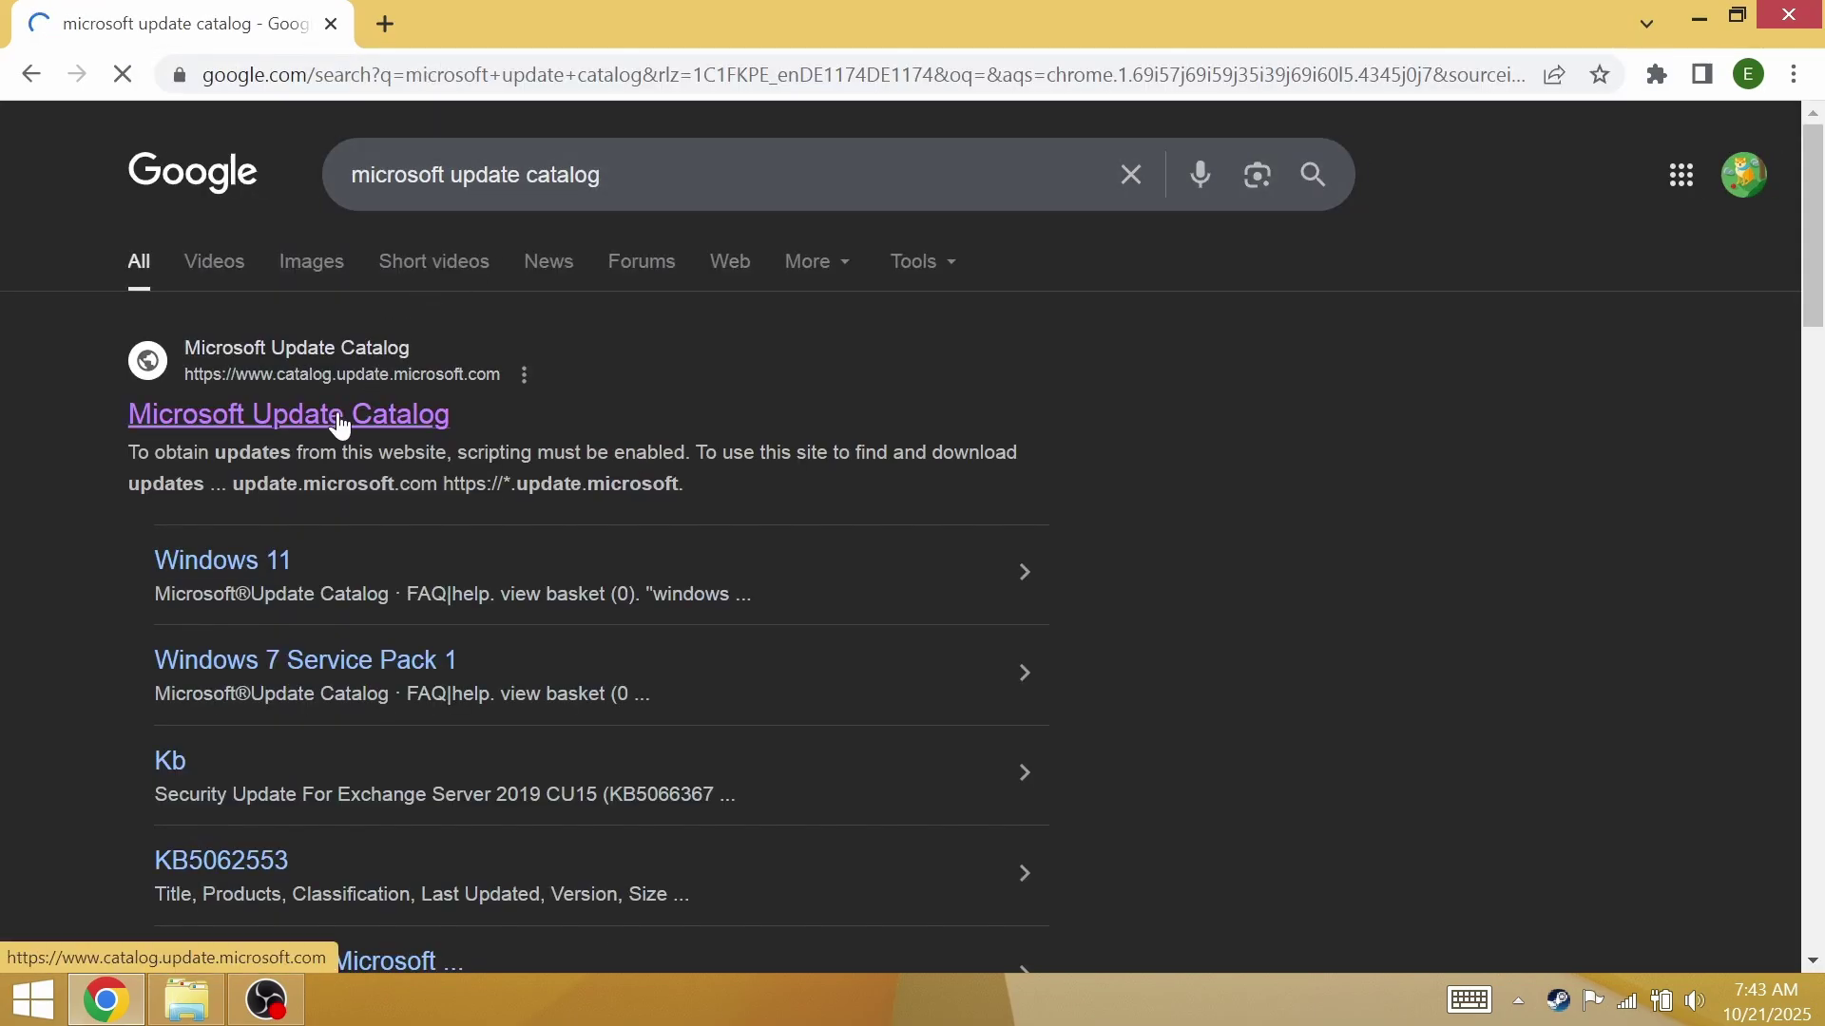
click(419, 412)
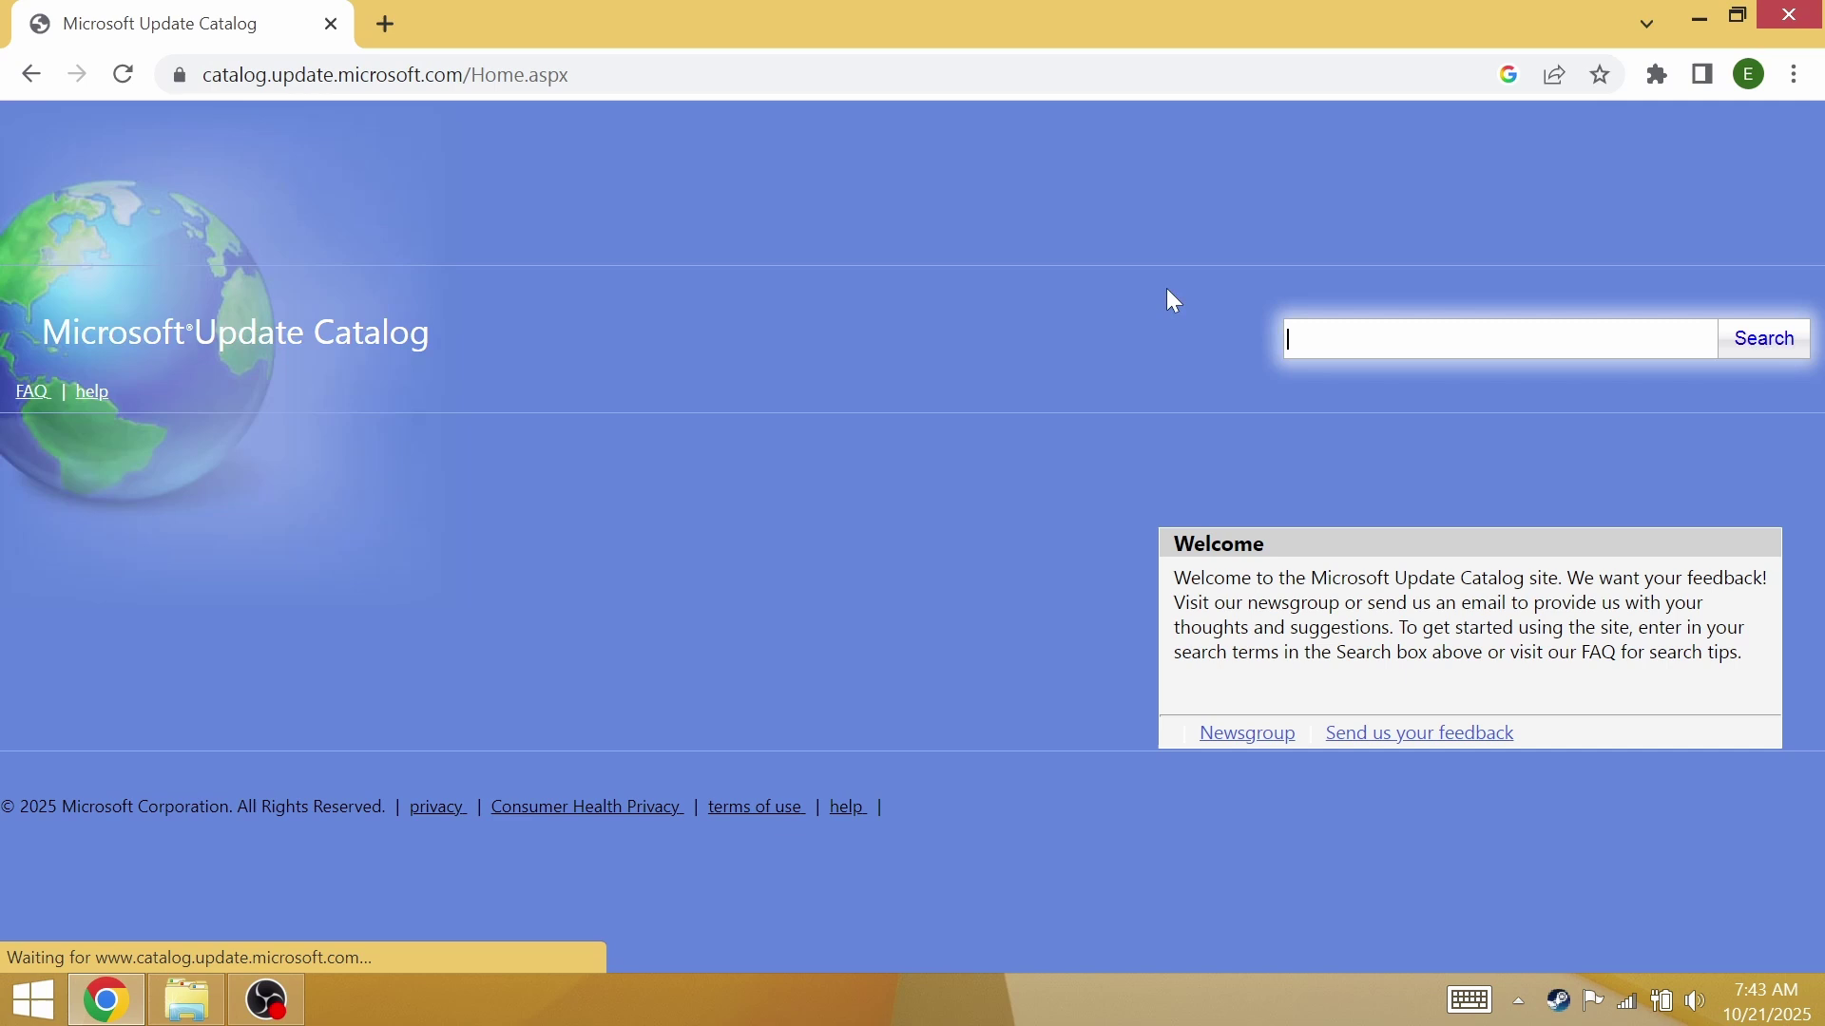
Search the catalog for KB5018922, view the Windows 8.1 x64 download, then minimize Chrome.
text(KB5018922)
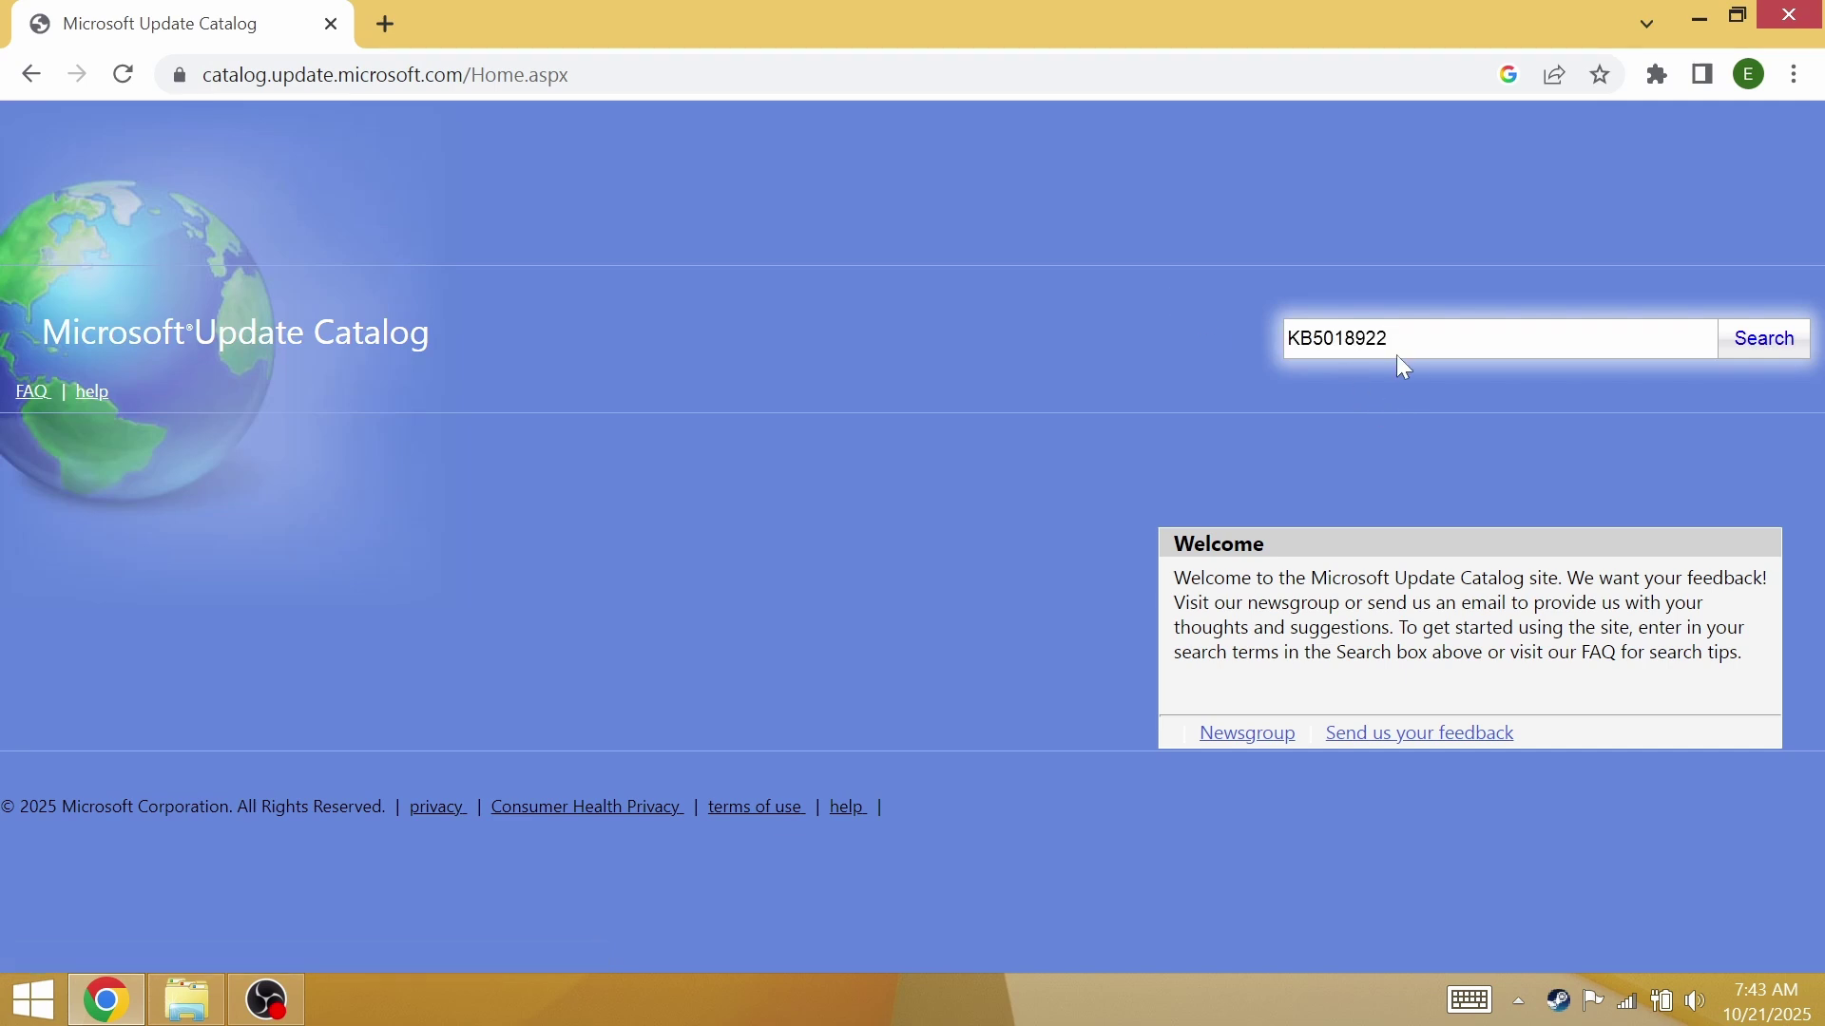
click(1760, 352)
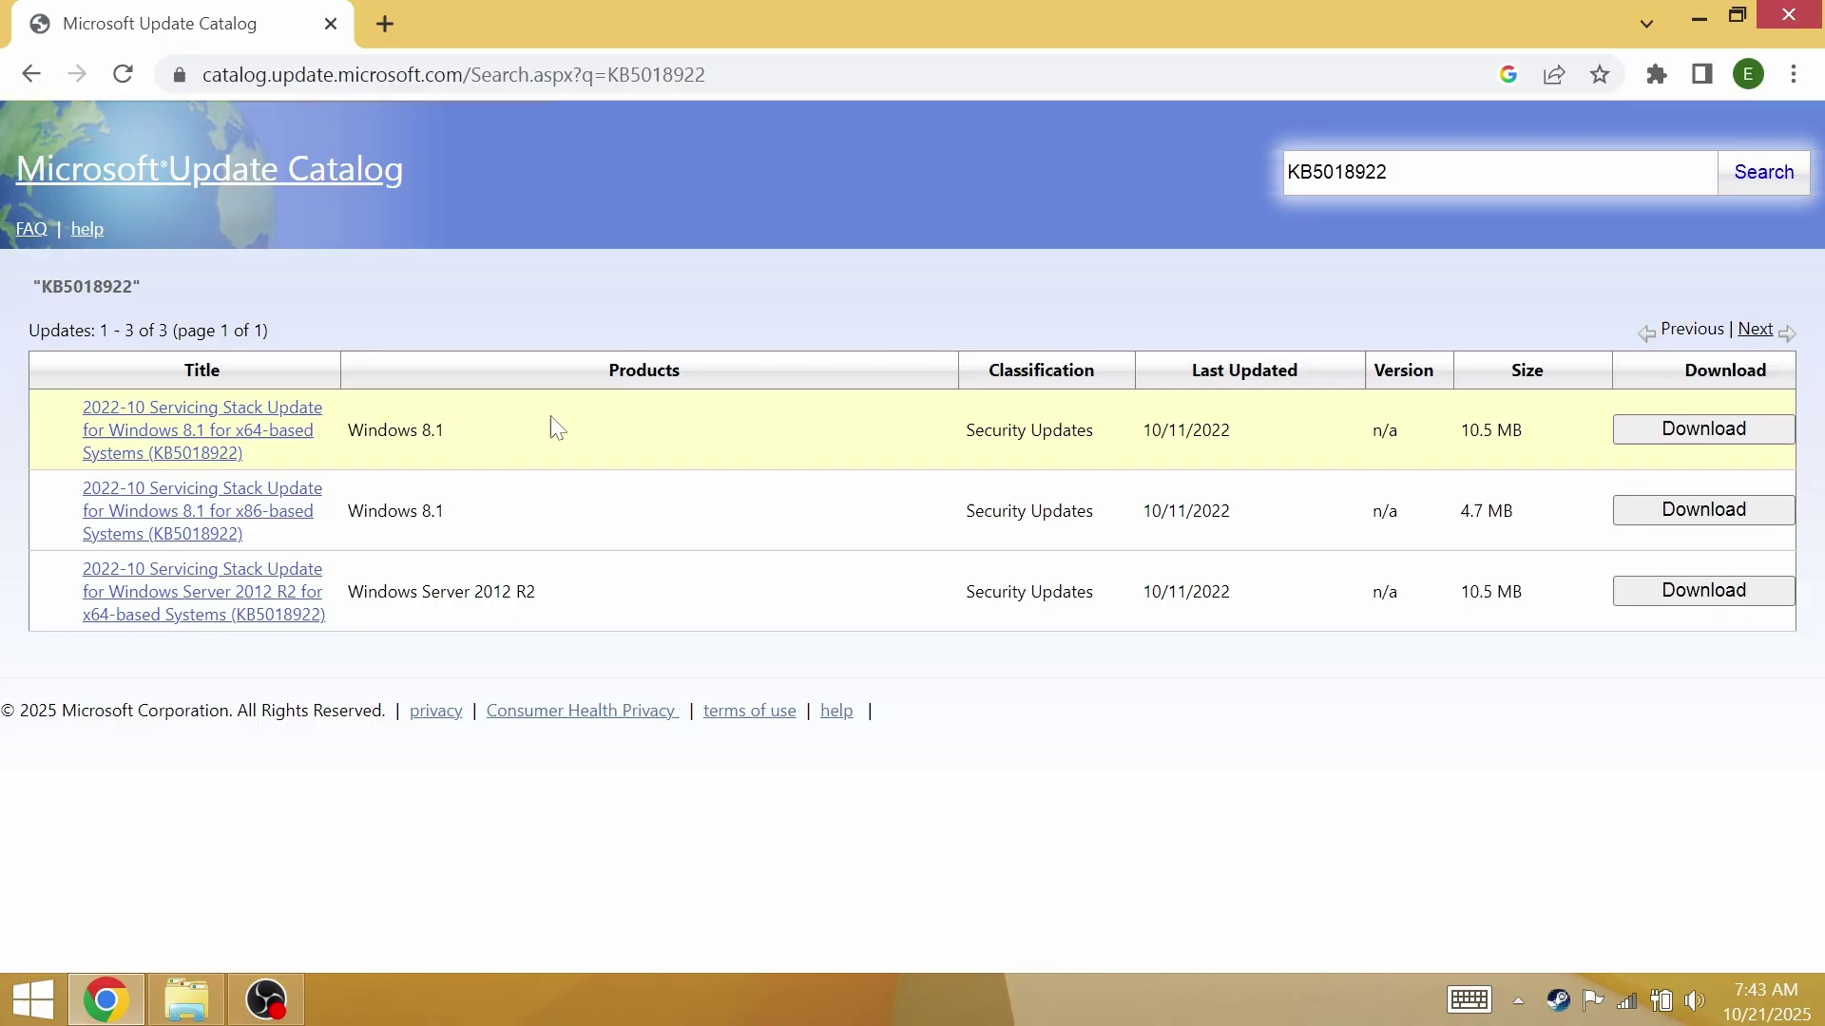
drag(913, 460, 533, 452)
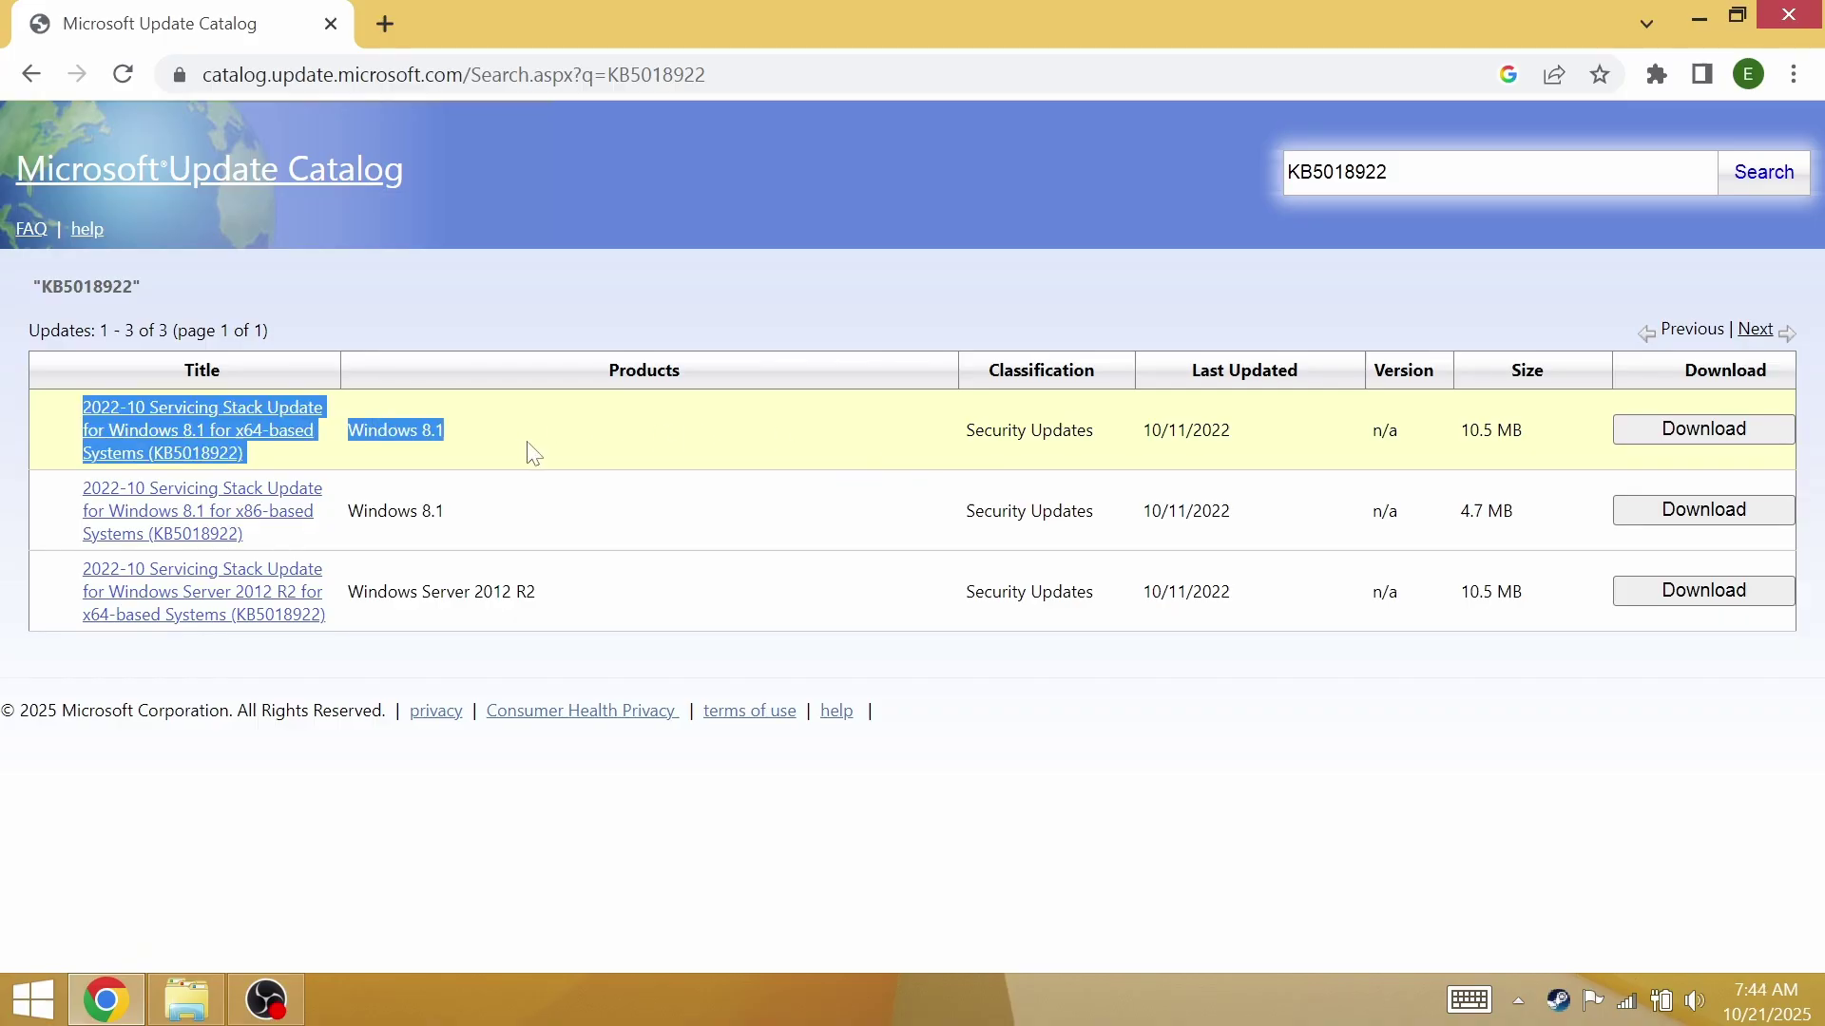
click(1652, 435)
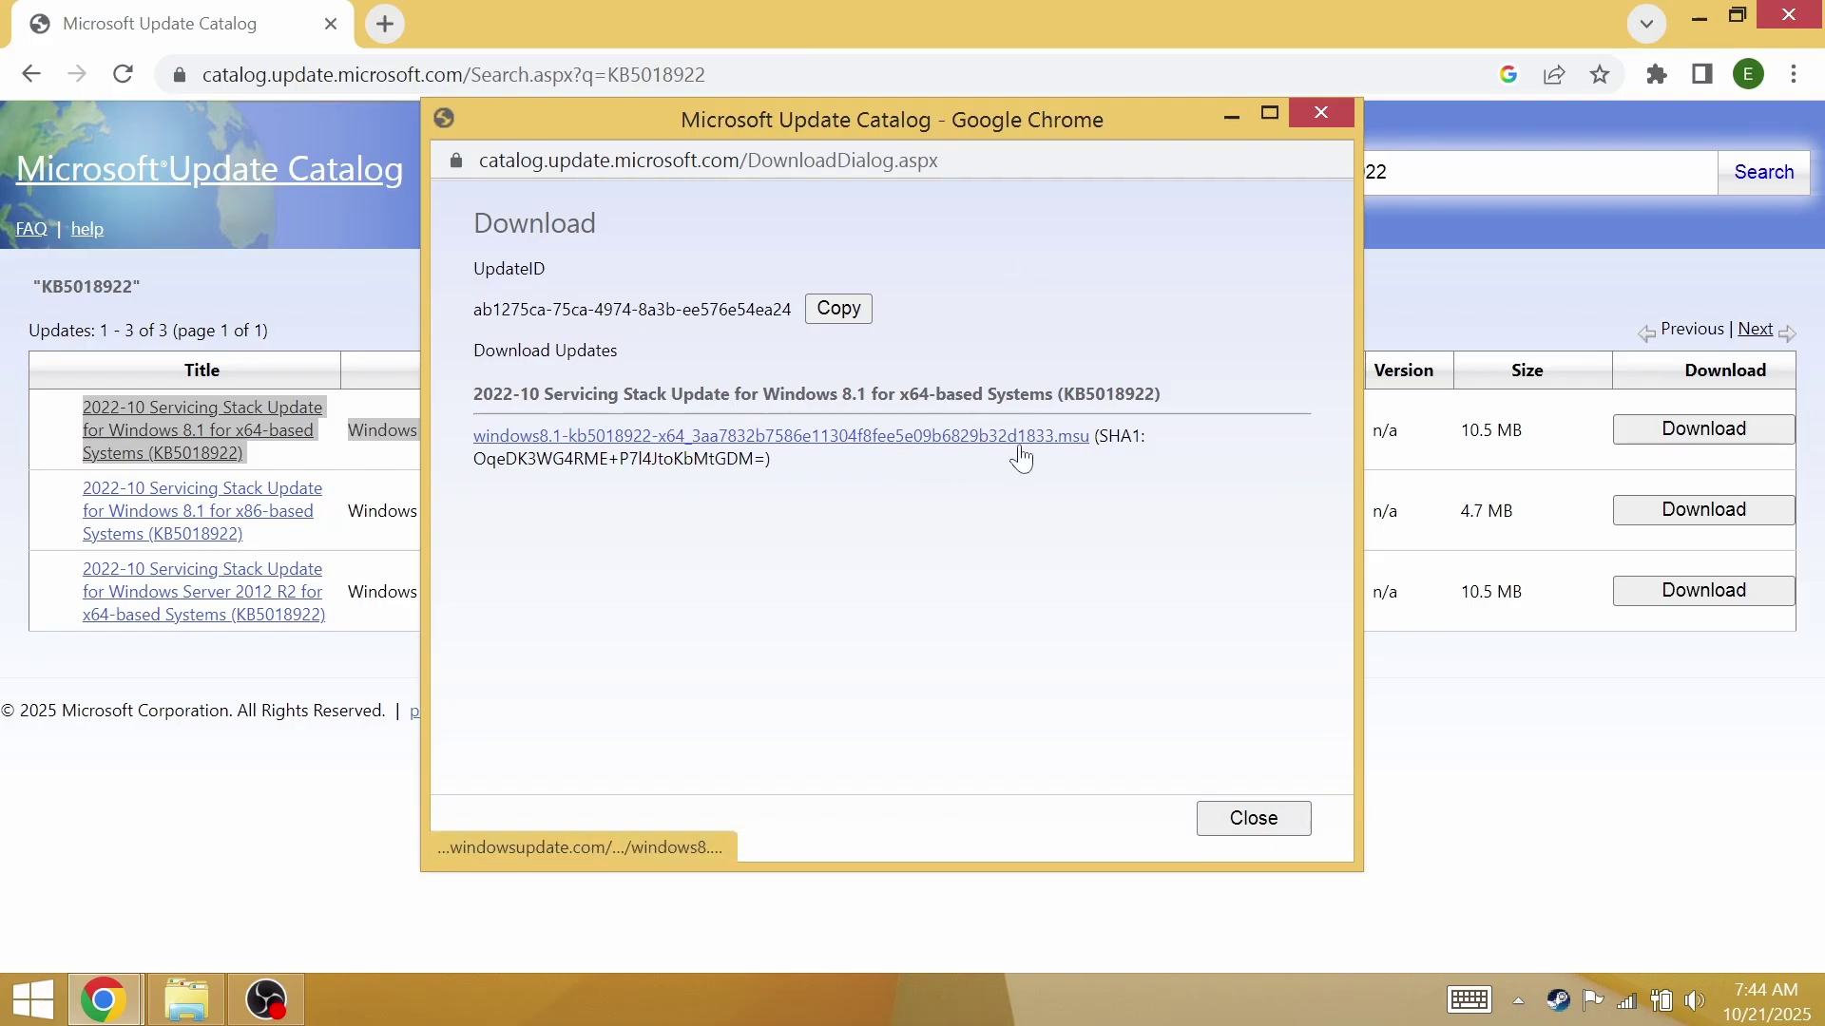
click(1253, 819)
click(1699, 17)
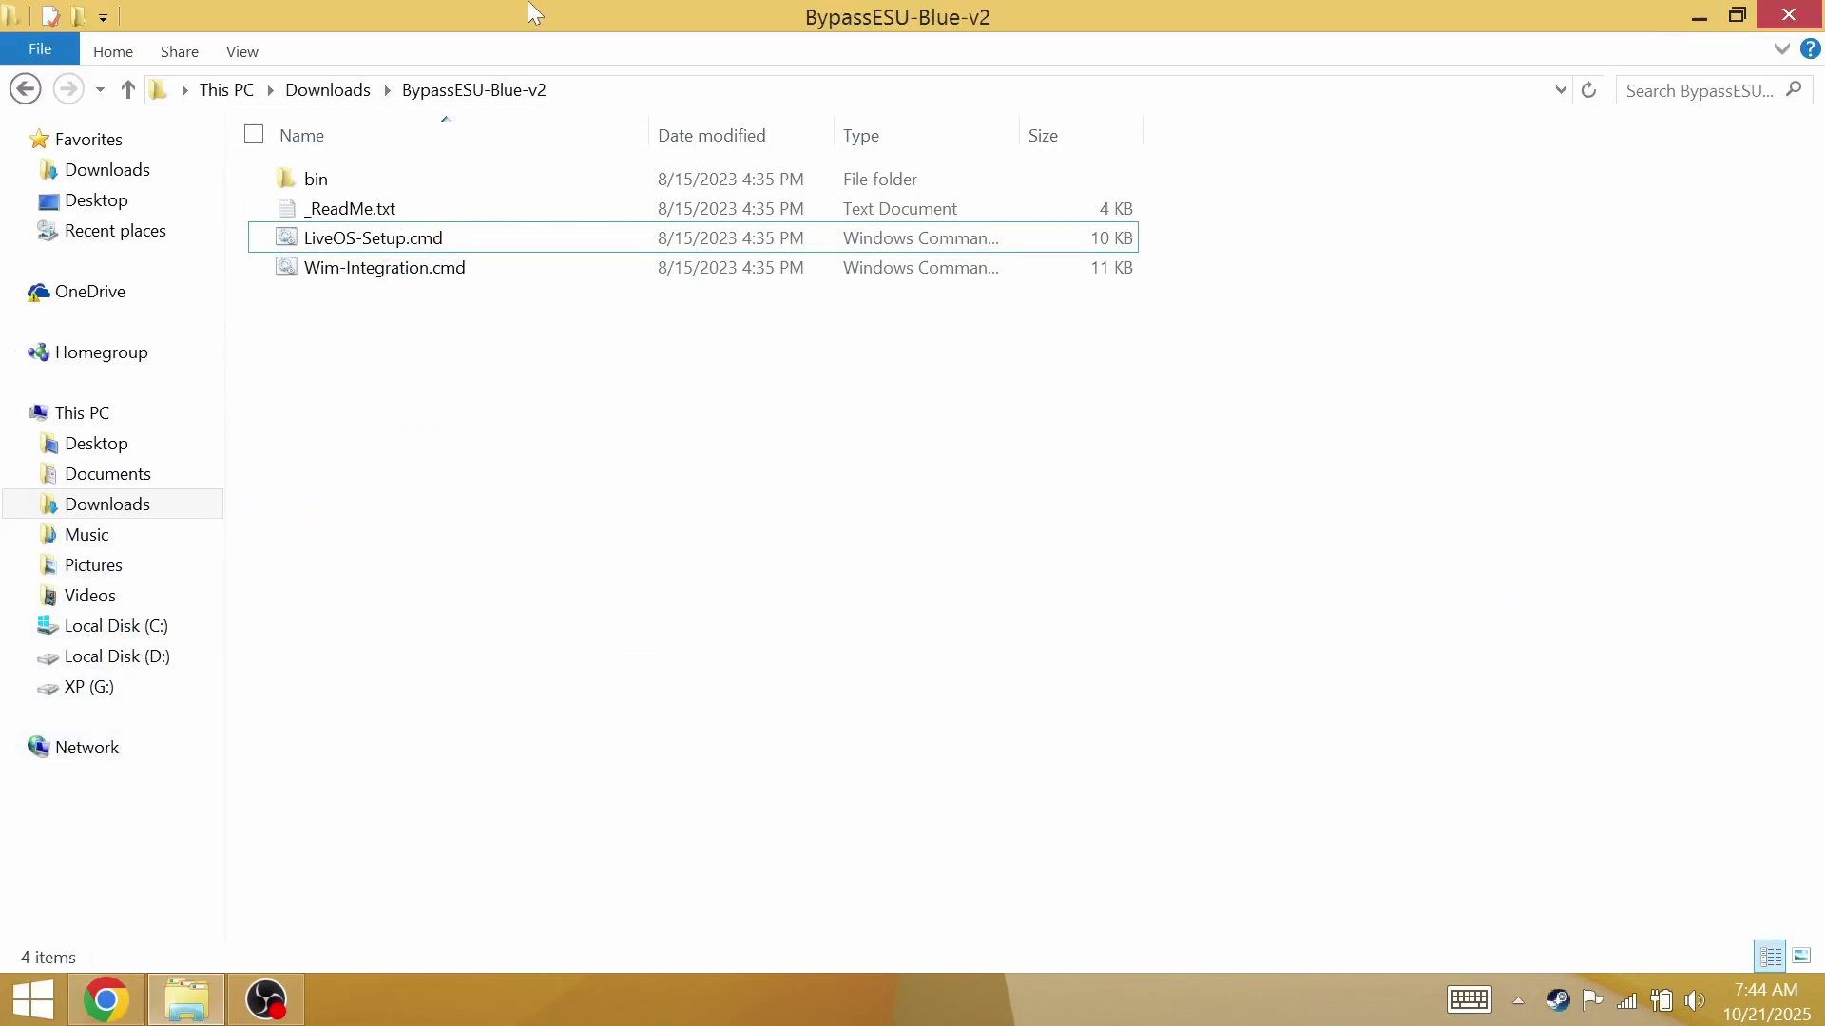
Check LiveOS-Setup.cmd's context menu without running it, then close the BypassESU-Blue-v2 window.
drag(529, 8, 899, 50)
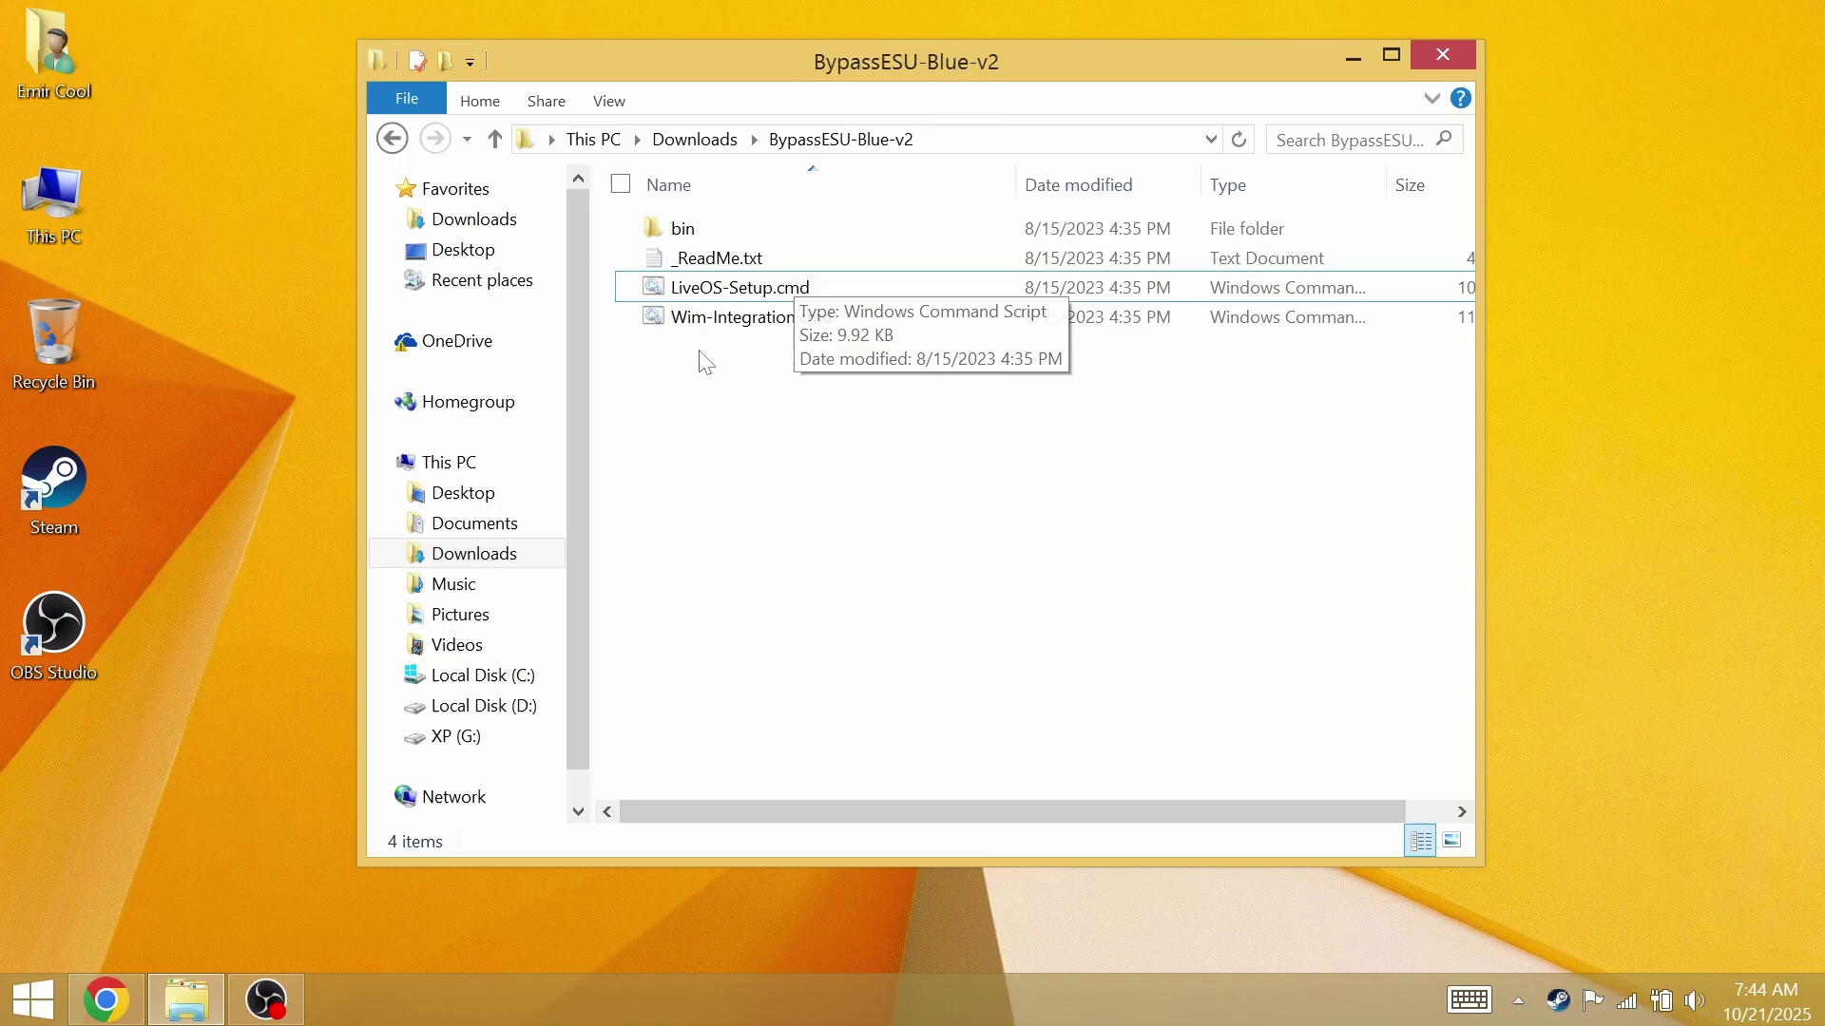
right_click(725, 295)
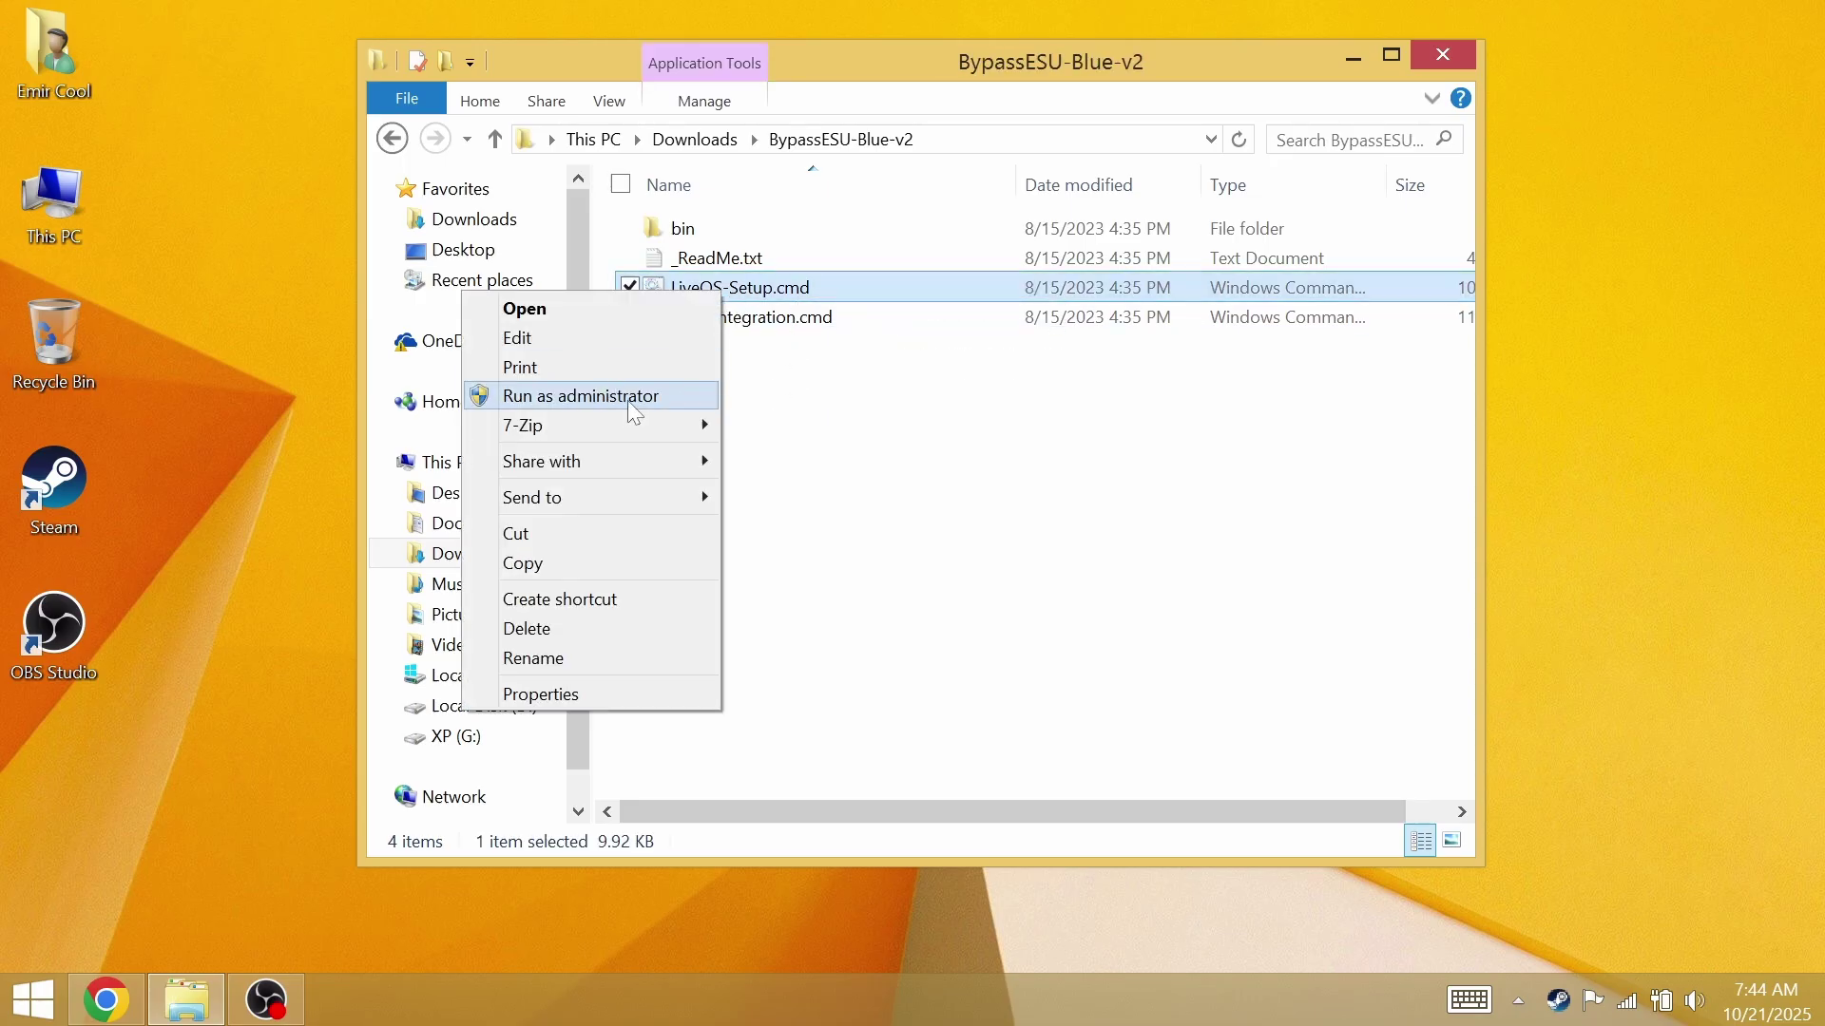
click(859, 514)
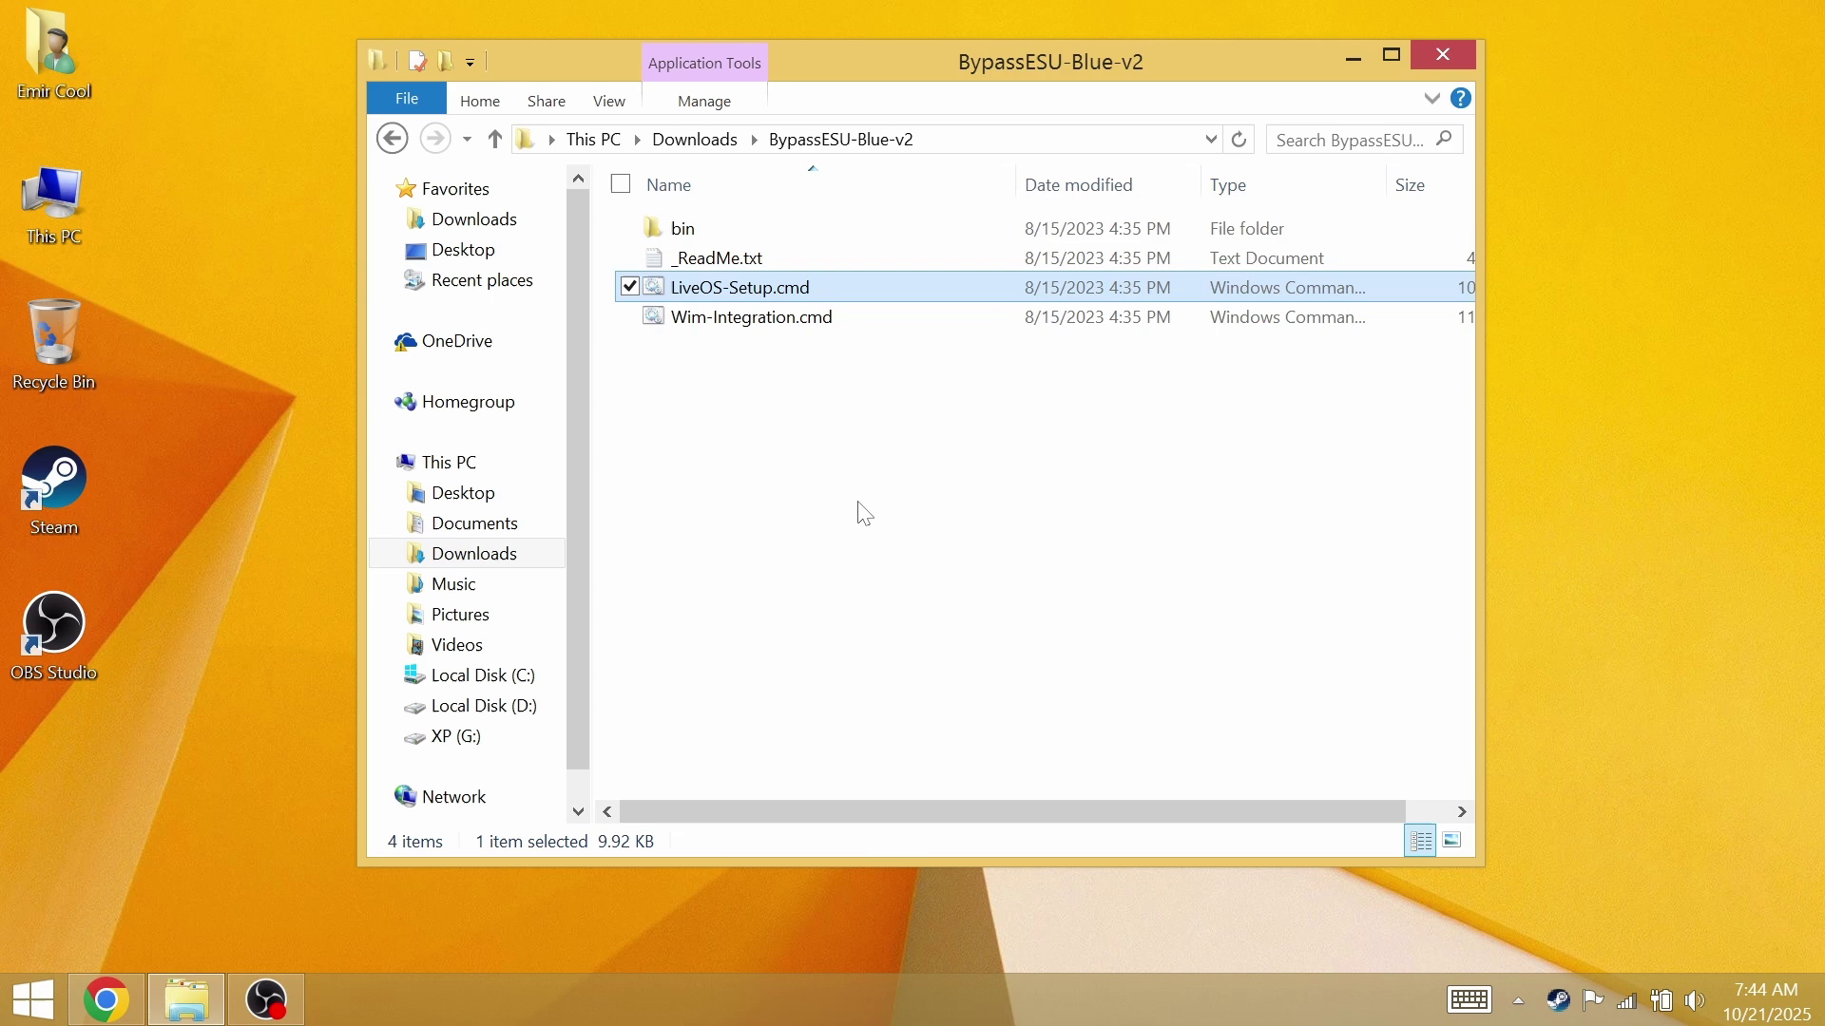
click(907, 504)
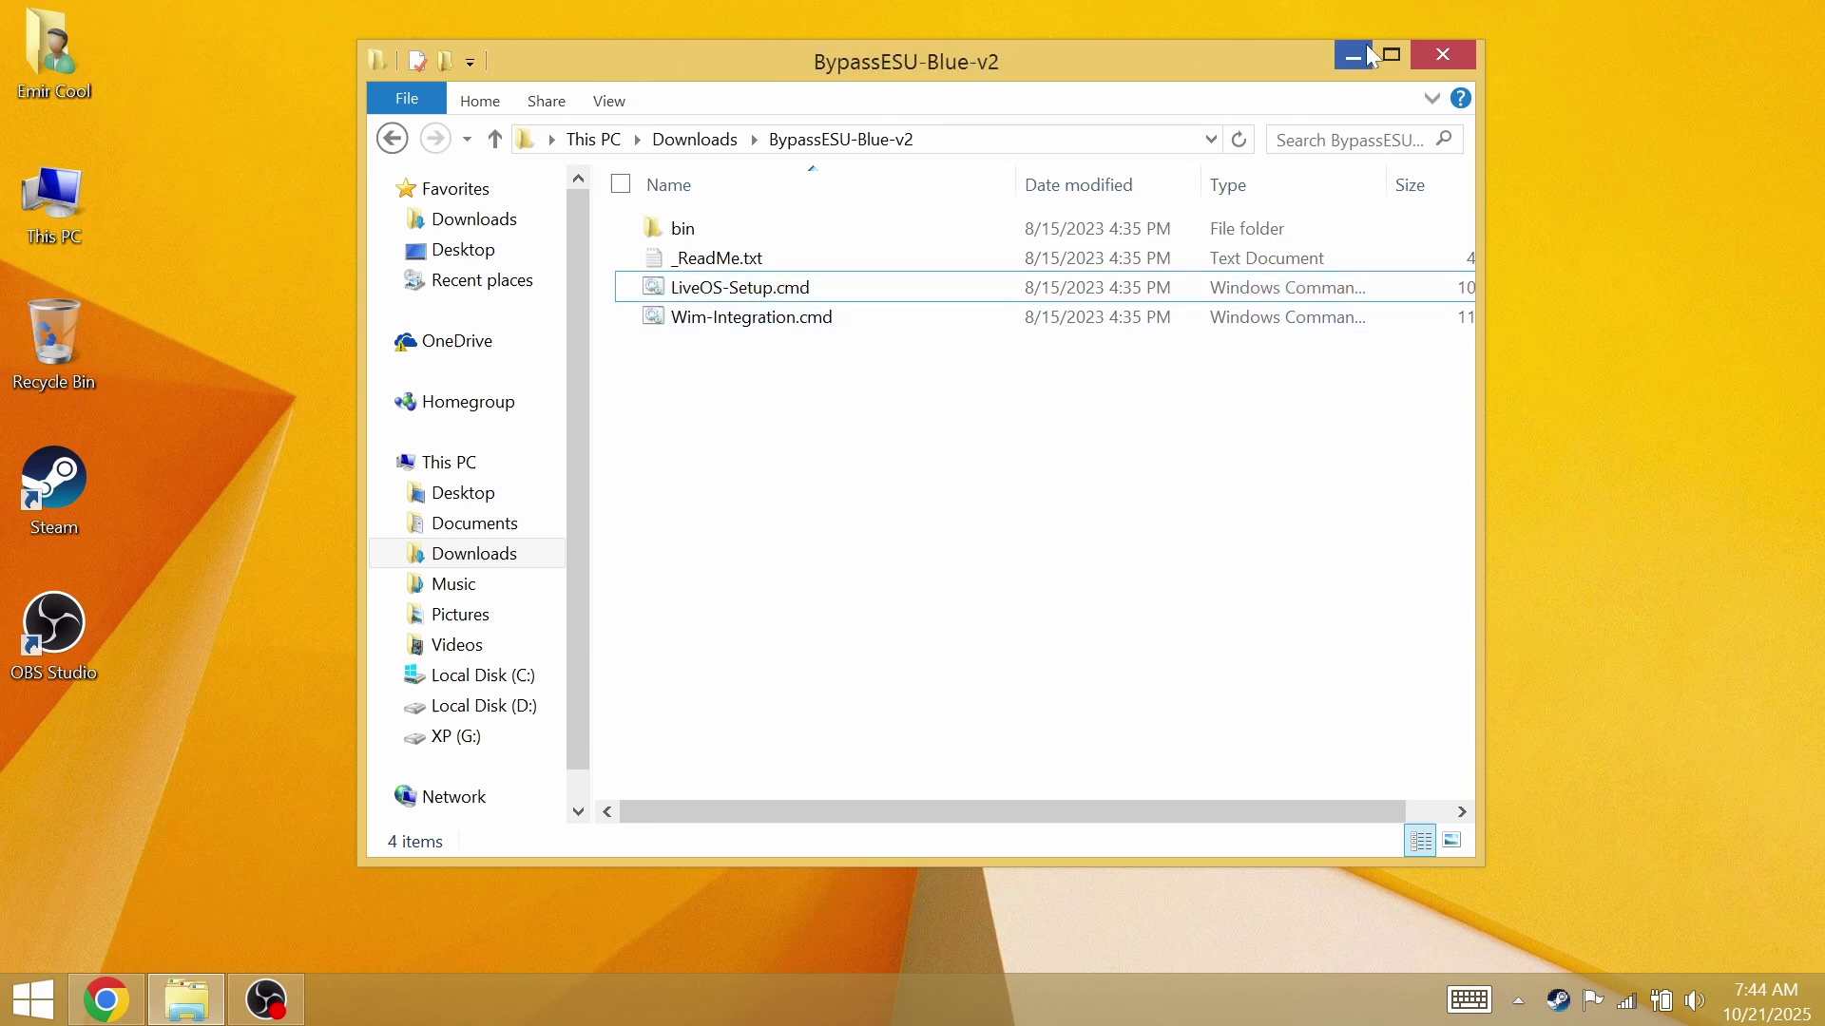
click(1439, 59)
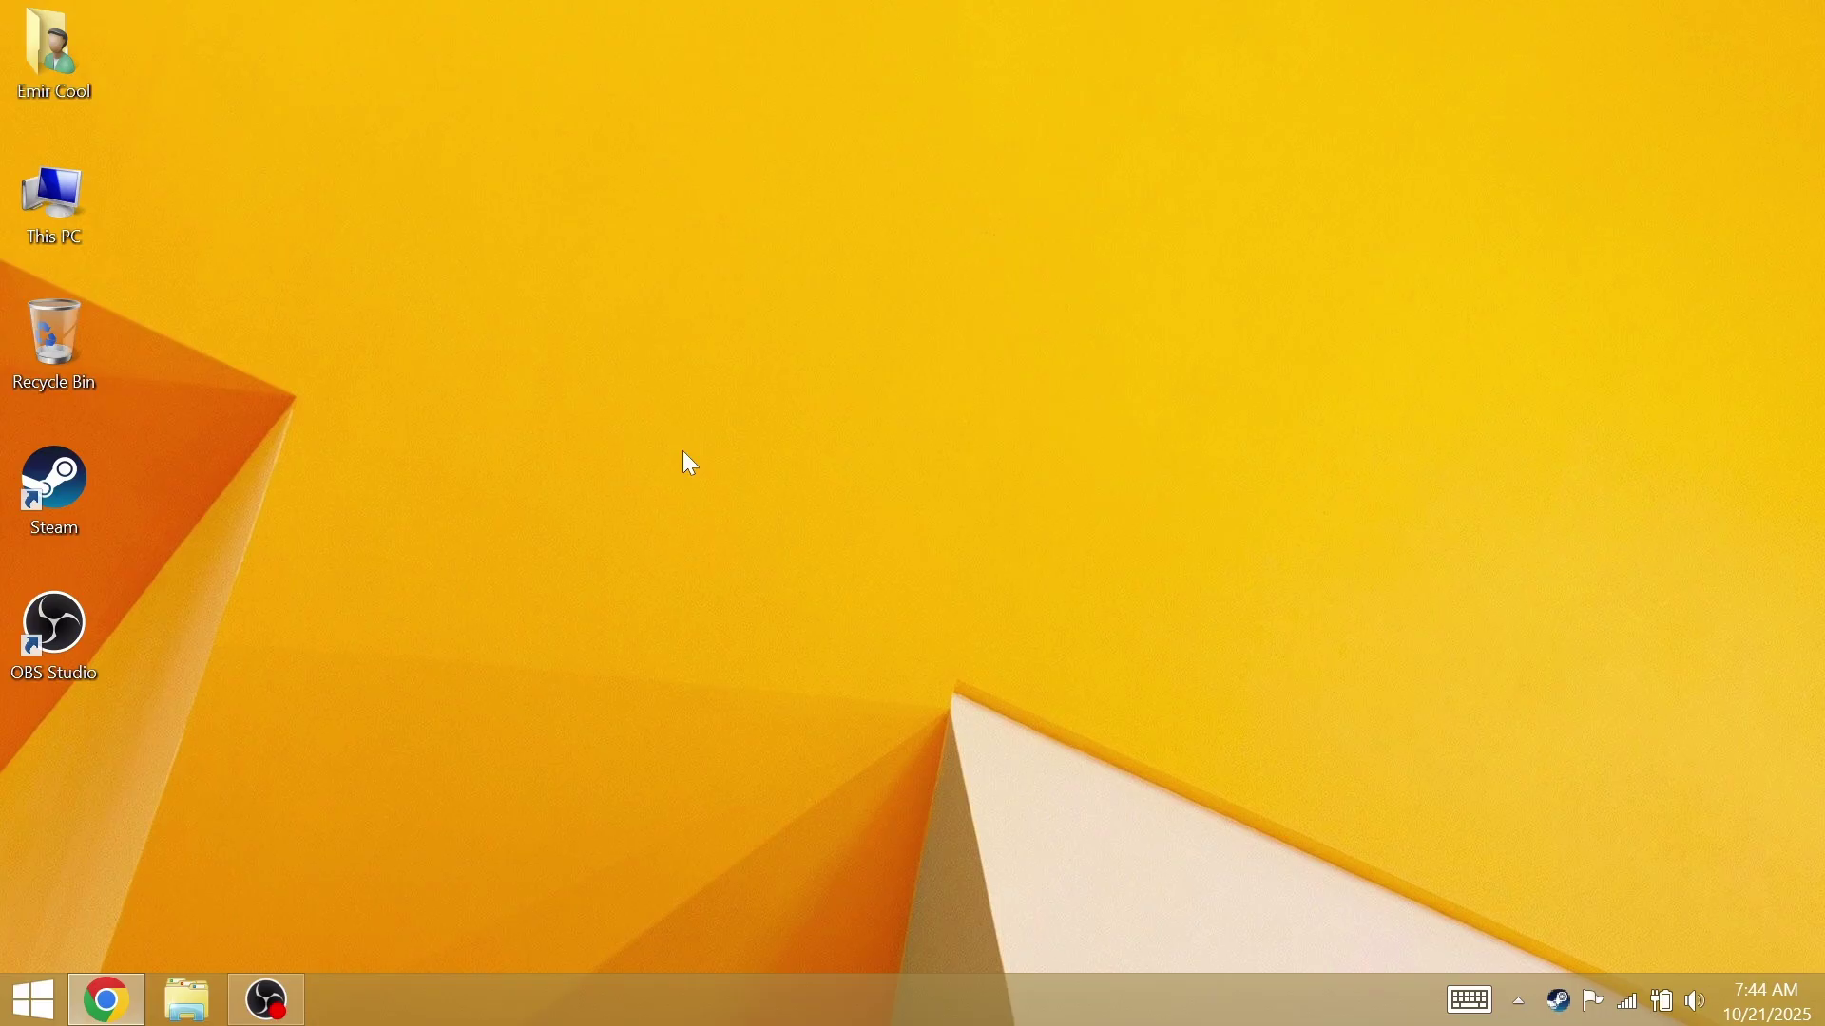
Replace the KB5018922 catalog query with 'Windows Server 2012 R2 security' and search.
click(107, 997)
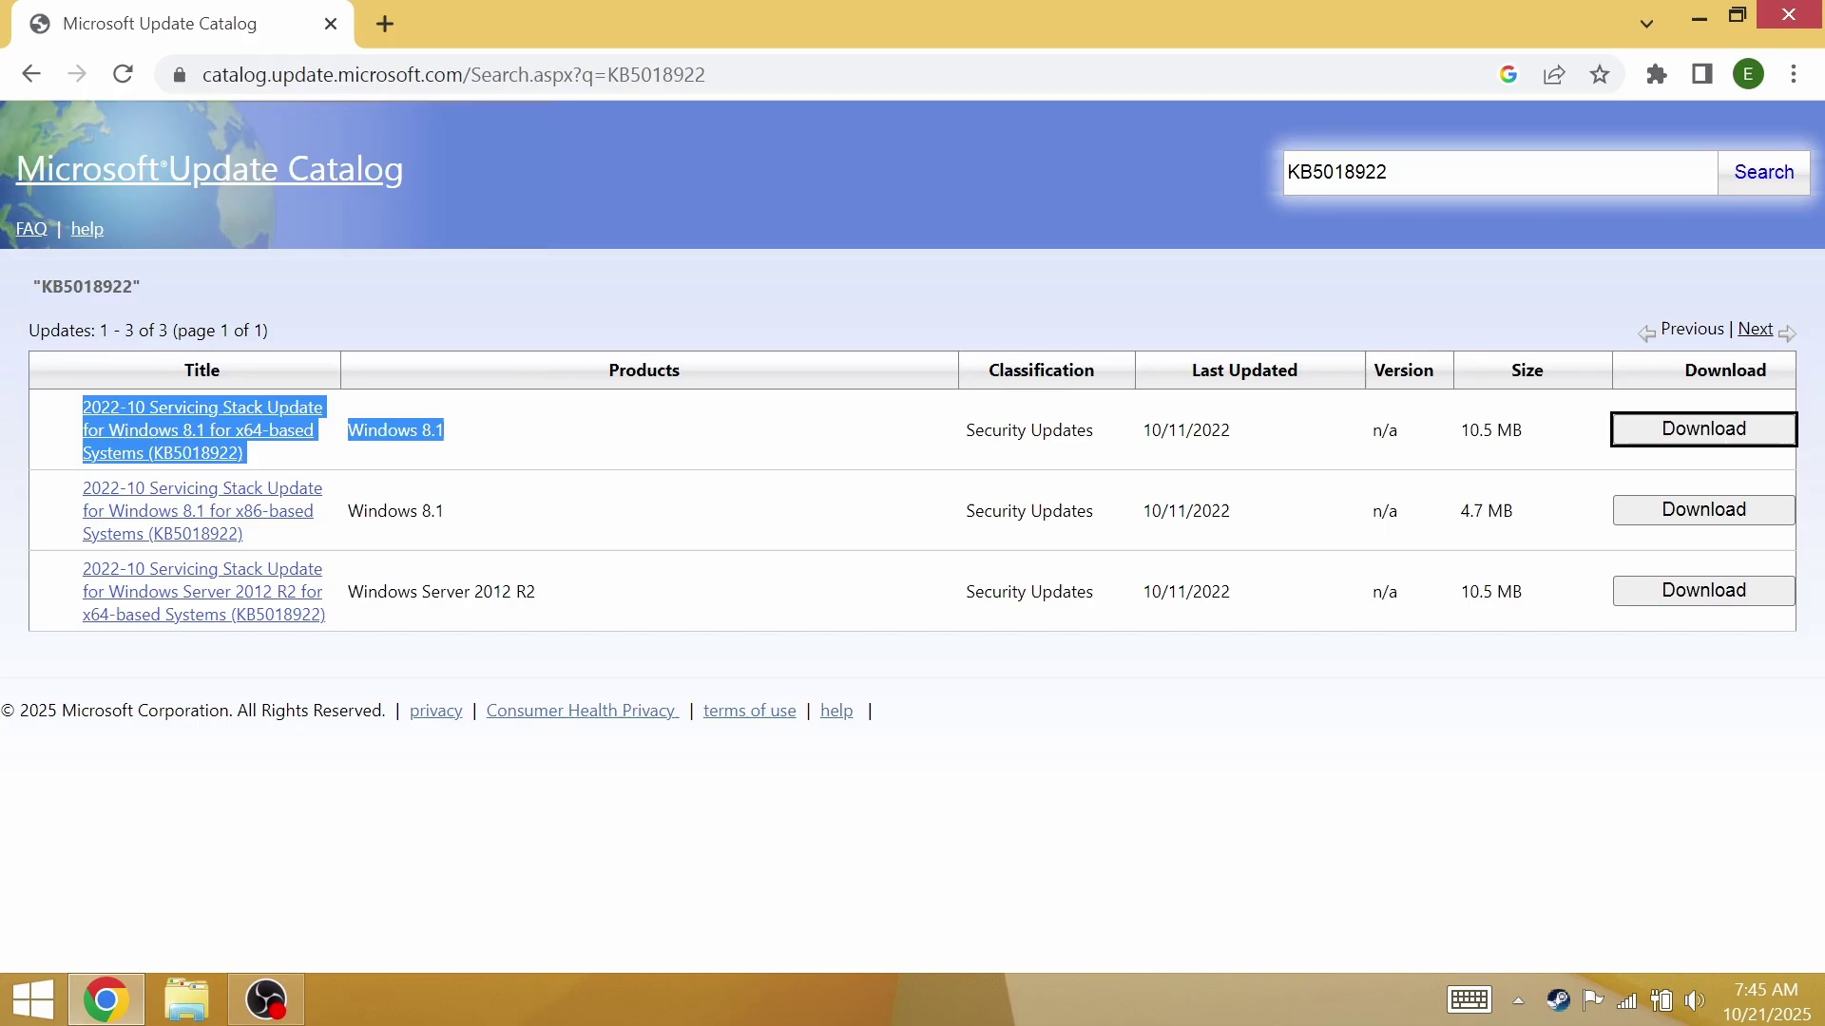
click(1387, 172)
drag(1387, 172, 1217, 179)
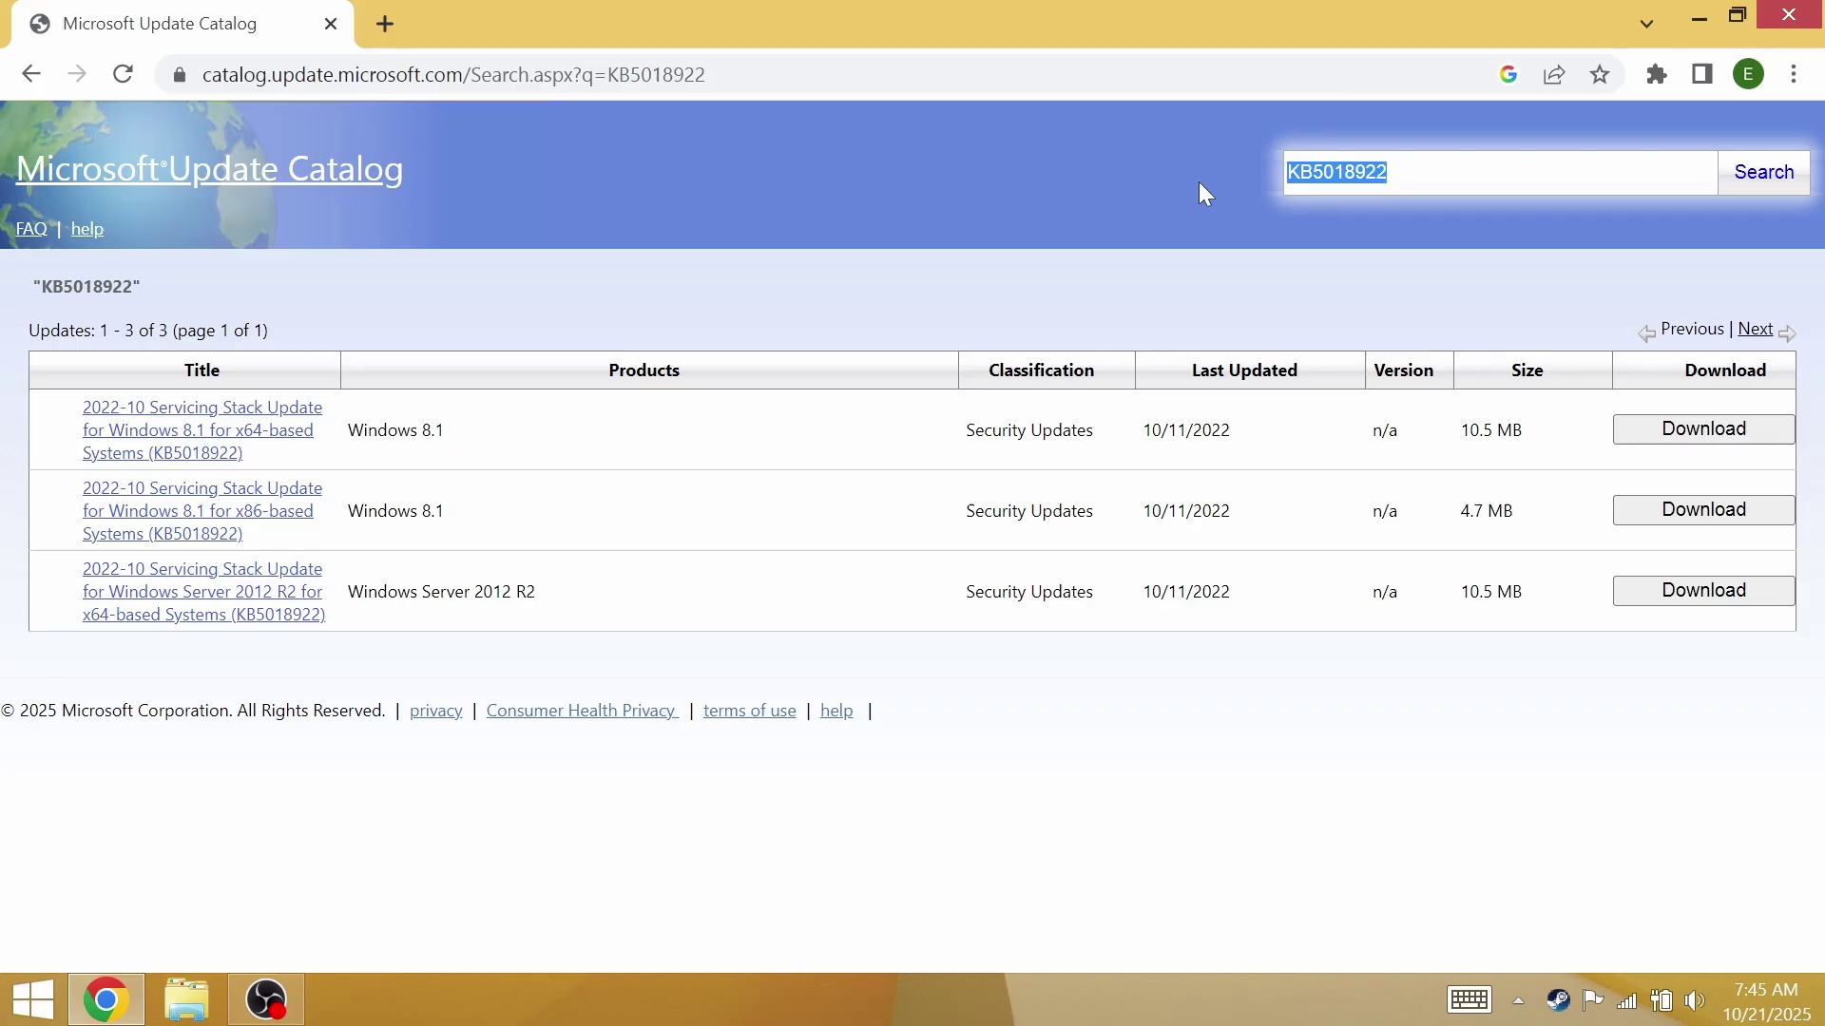
drag(1387, 172, 1033, 162)
key(BackSpace)
text(Wi)
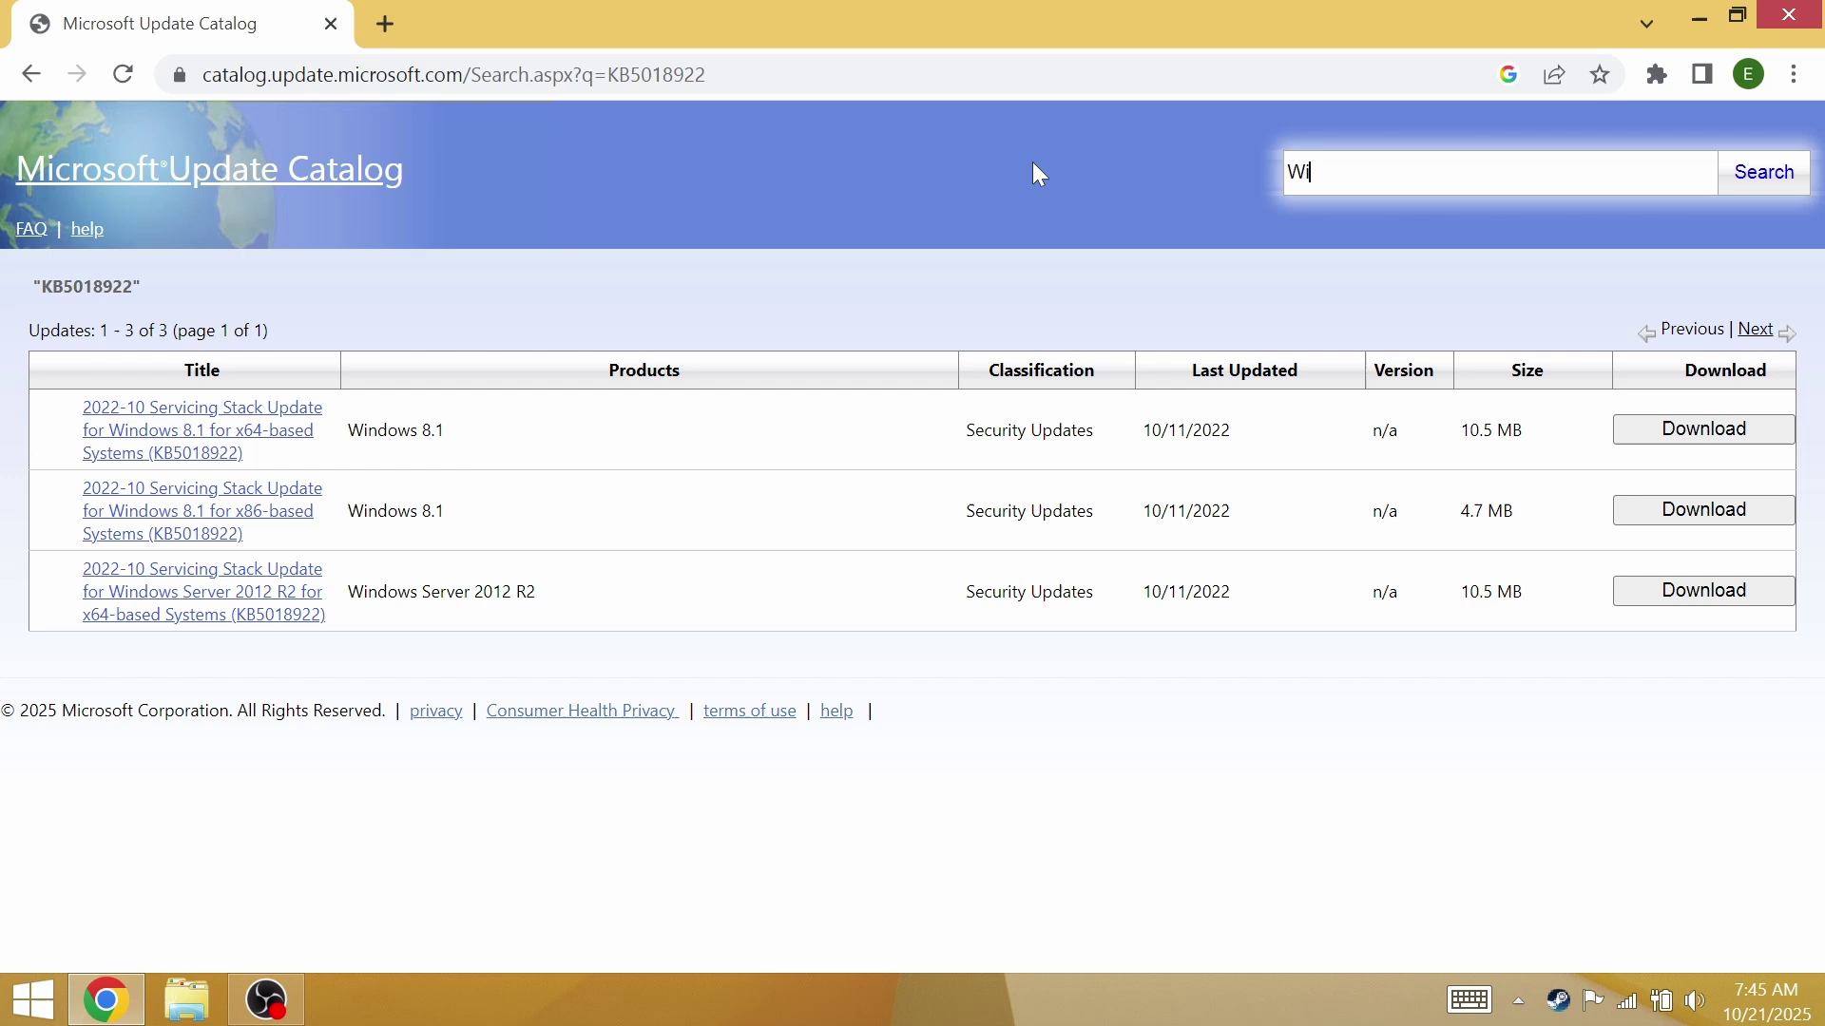
text(ndows Server 2012 R2)
key(Return)
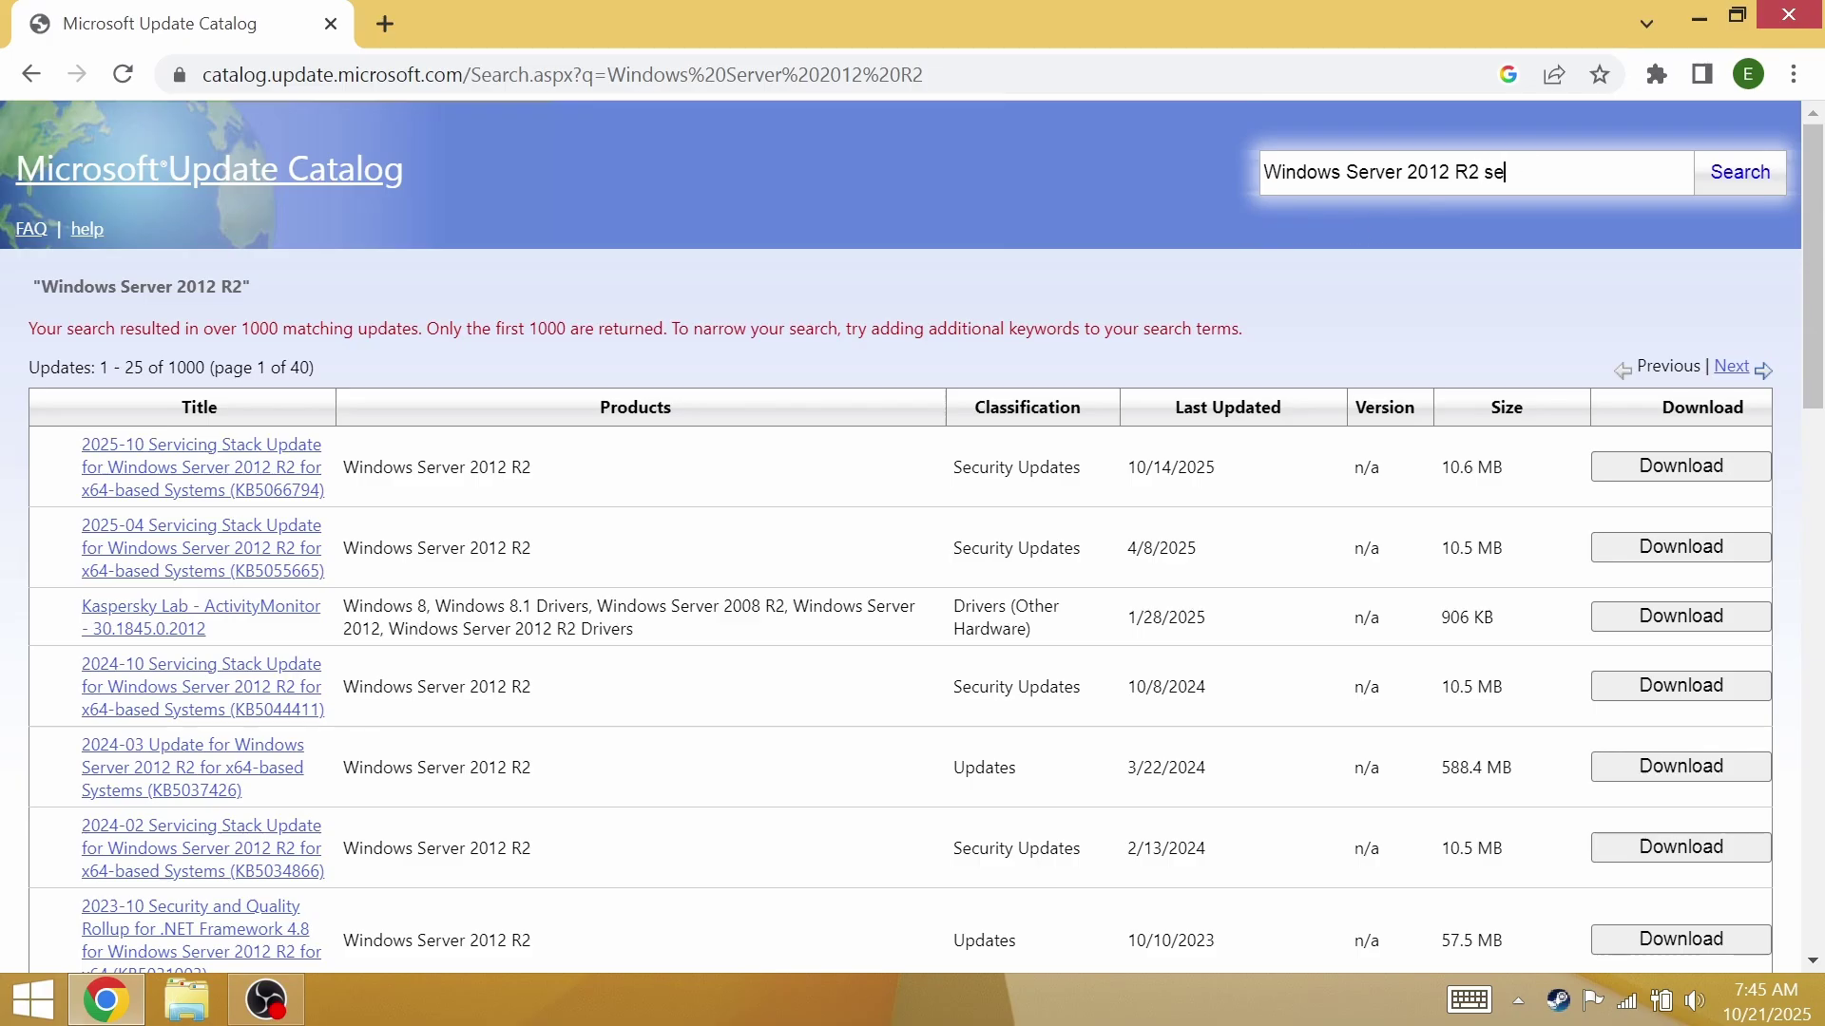
key(Return)
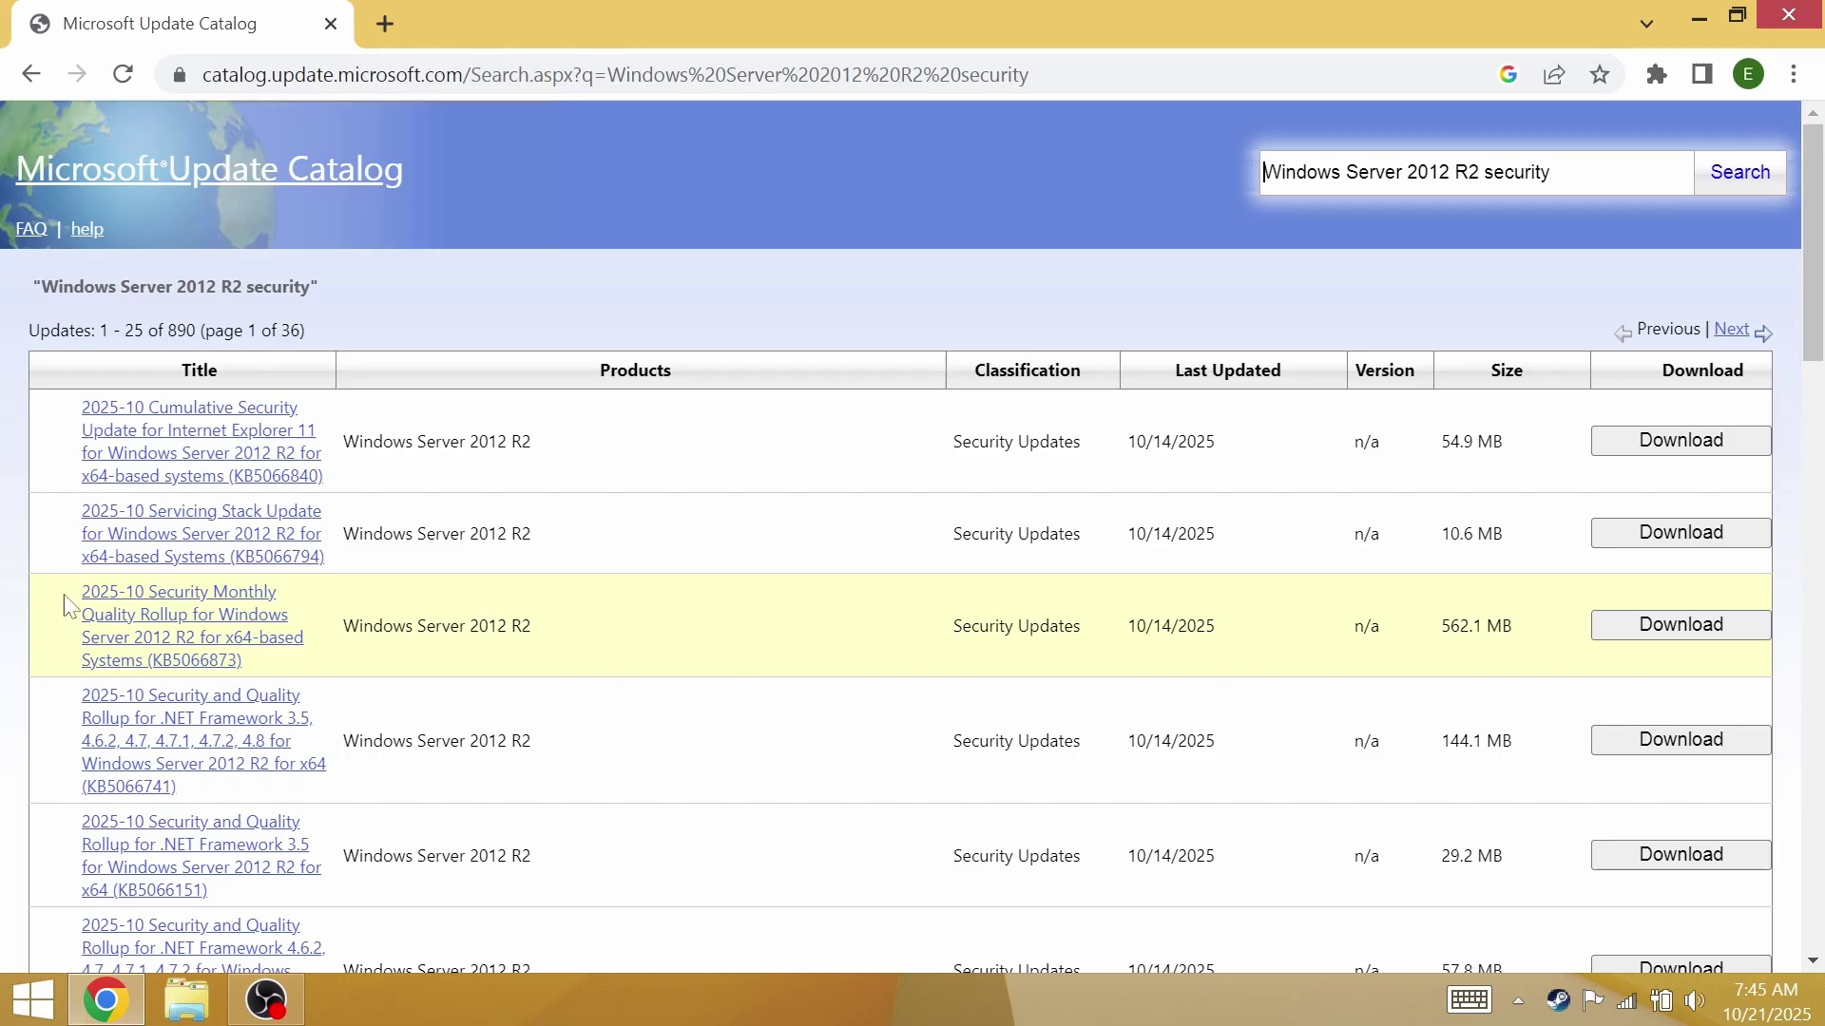
Review the 890 results, led by the 2025-10 KB5066873 Monthly Rollup.
drag(69, 595, 252, 665)
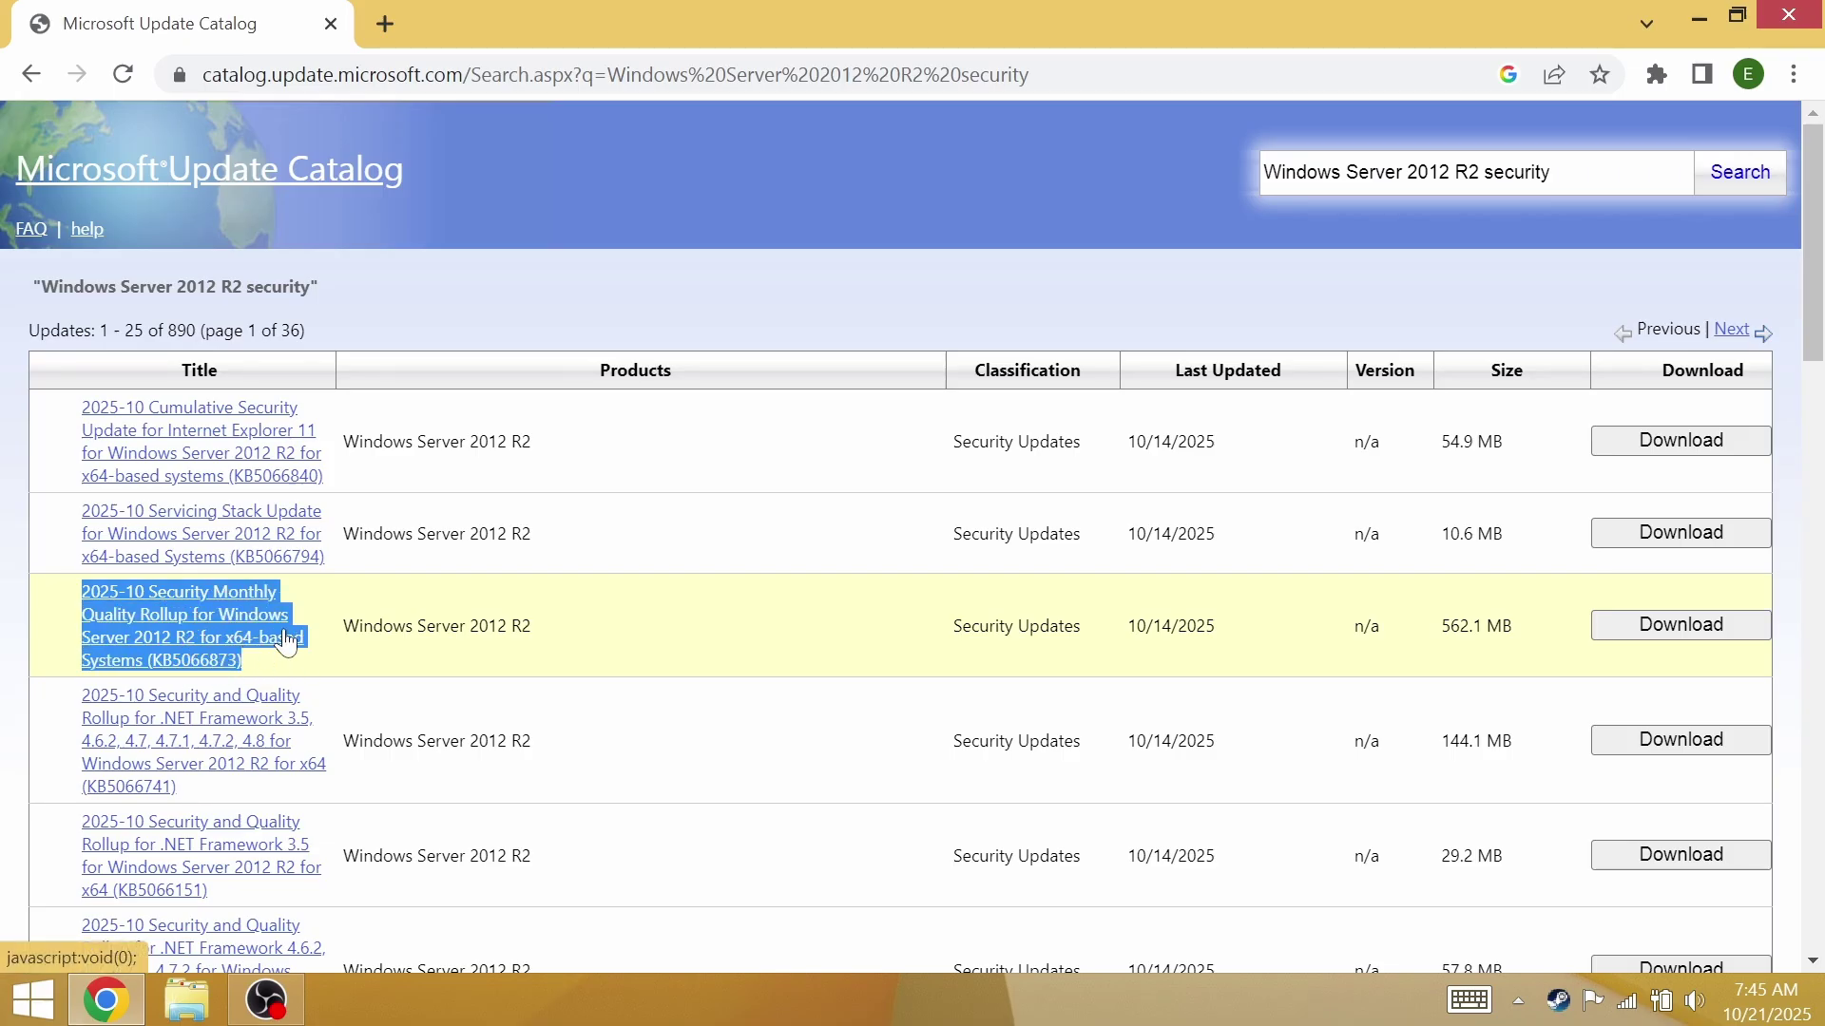
scroll(266, 638, down, 2)
scroll(266, 638, up, 2)
click(458, 602)
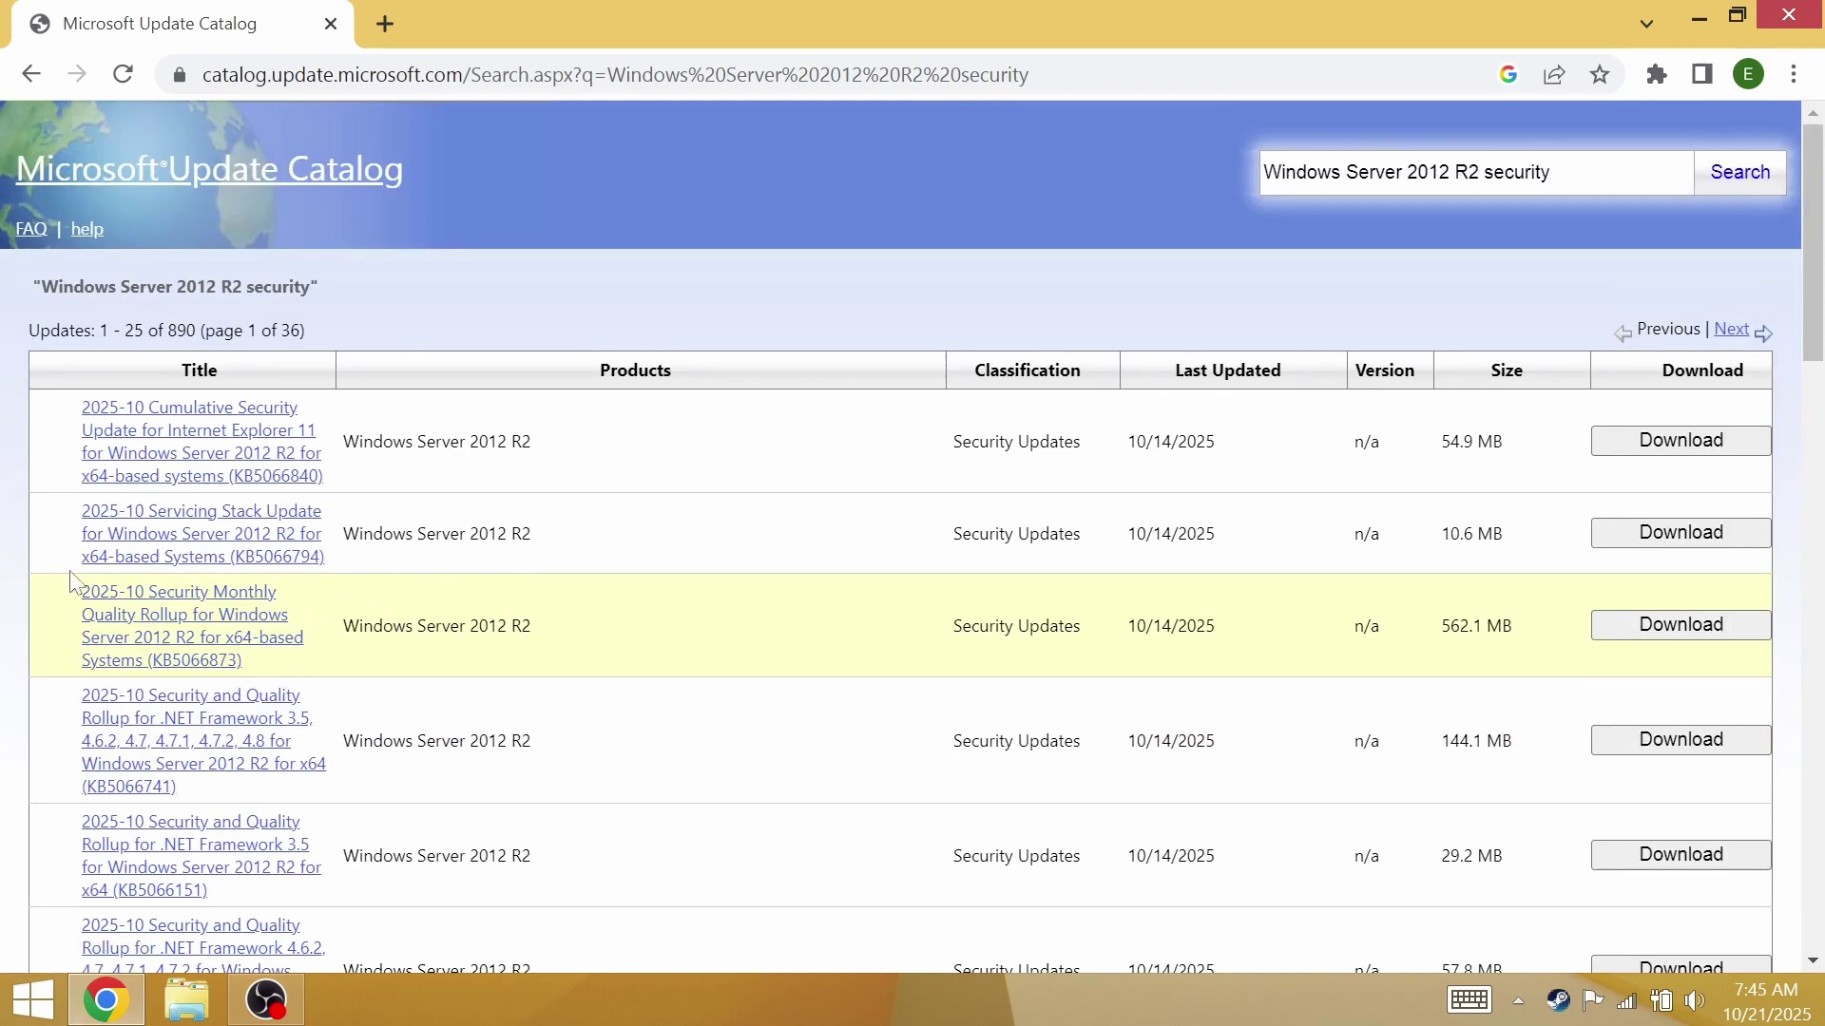
drag(55, 597, 354, 629)
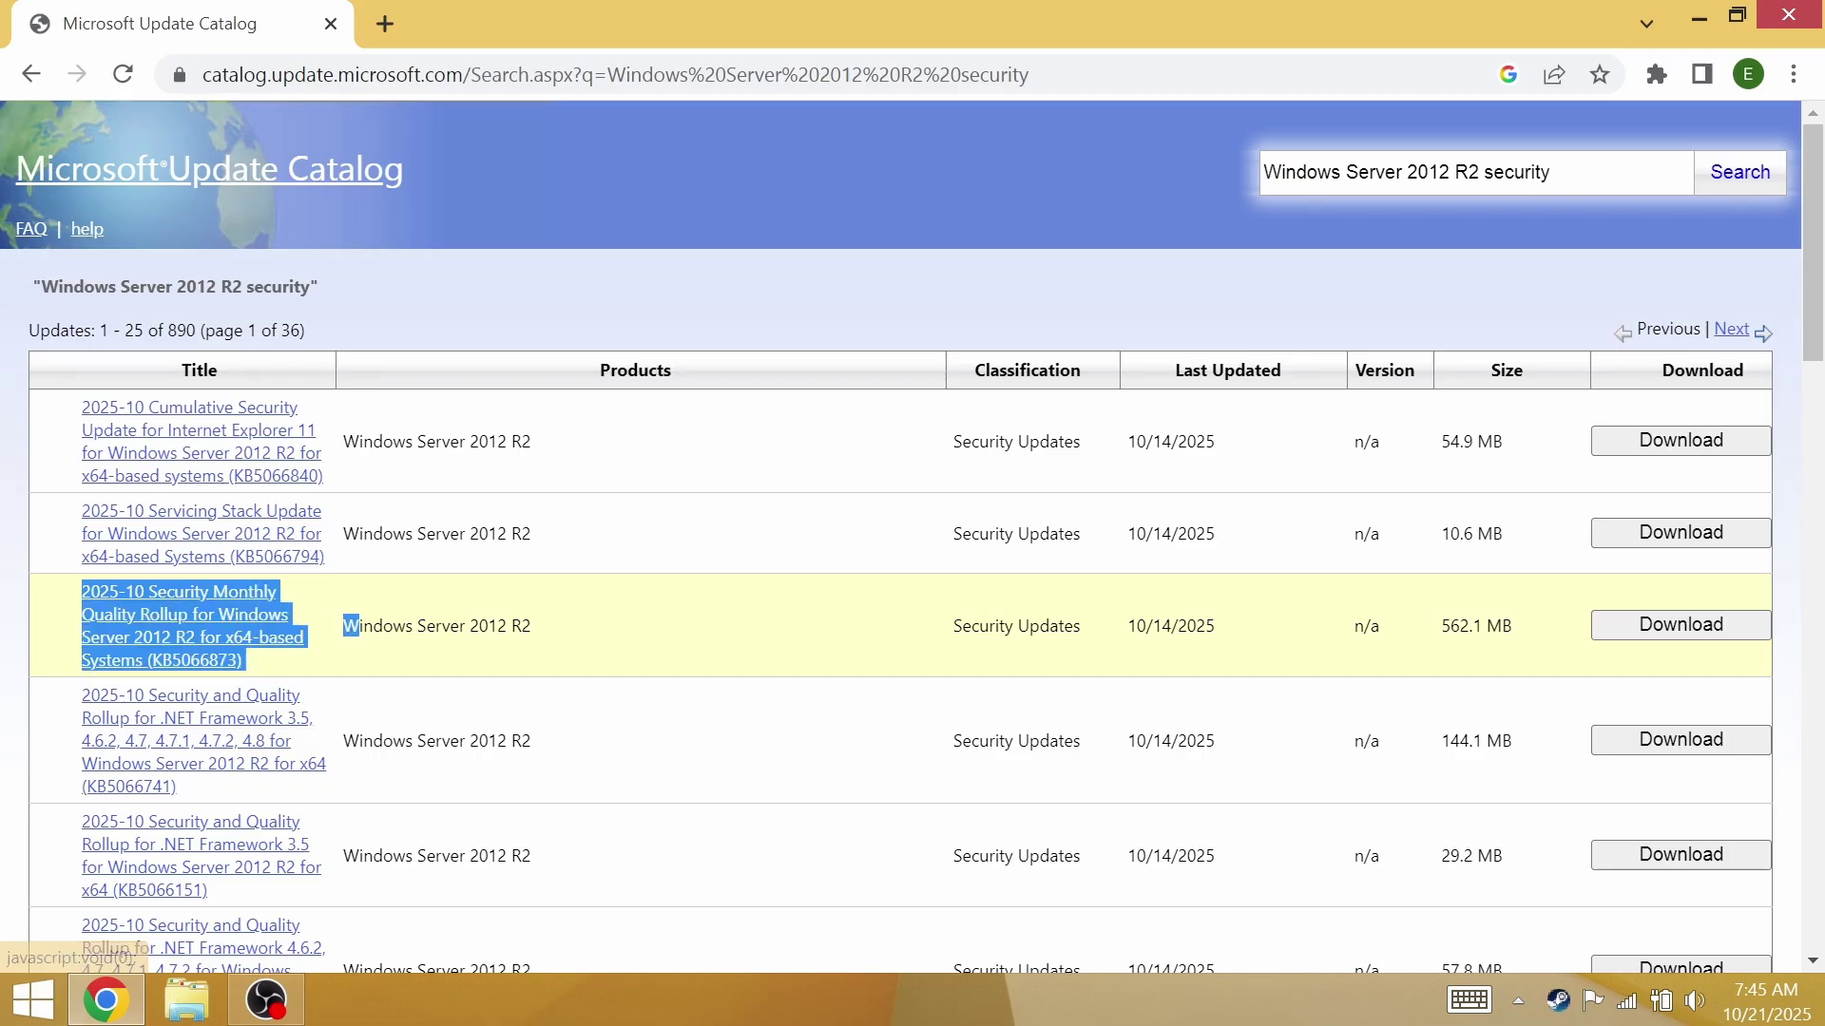
click(441, 624)
scroll(442, 625, down, 6)
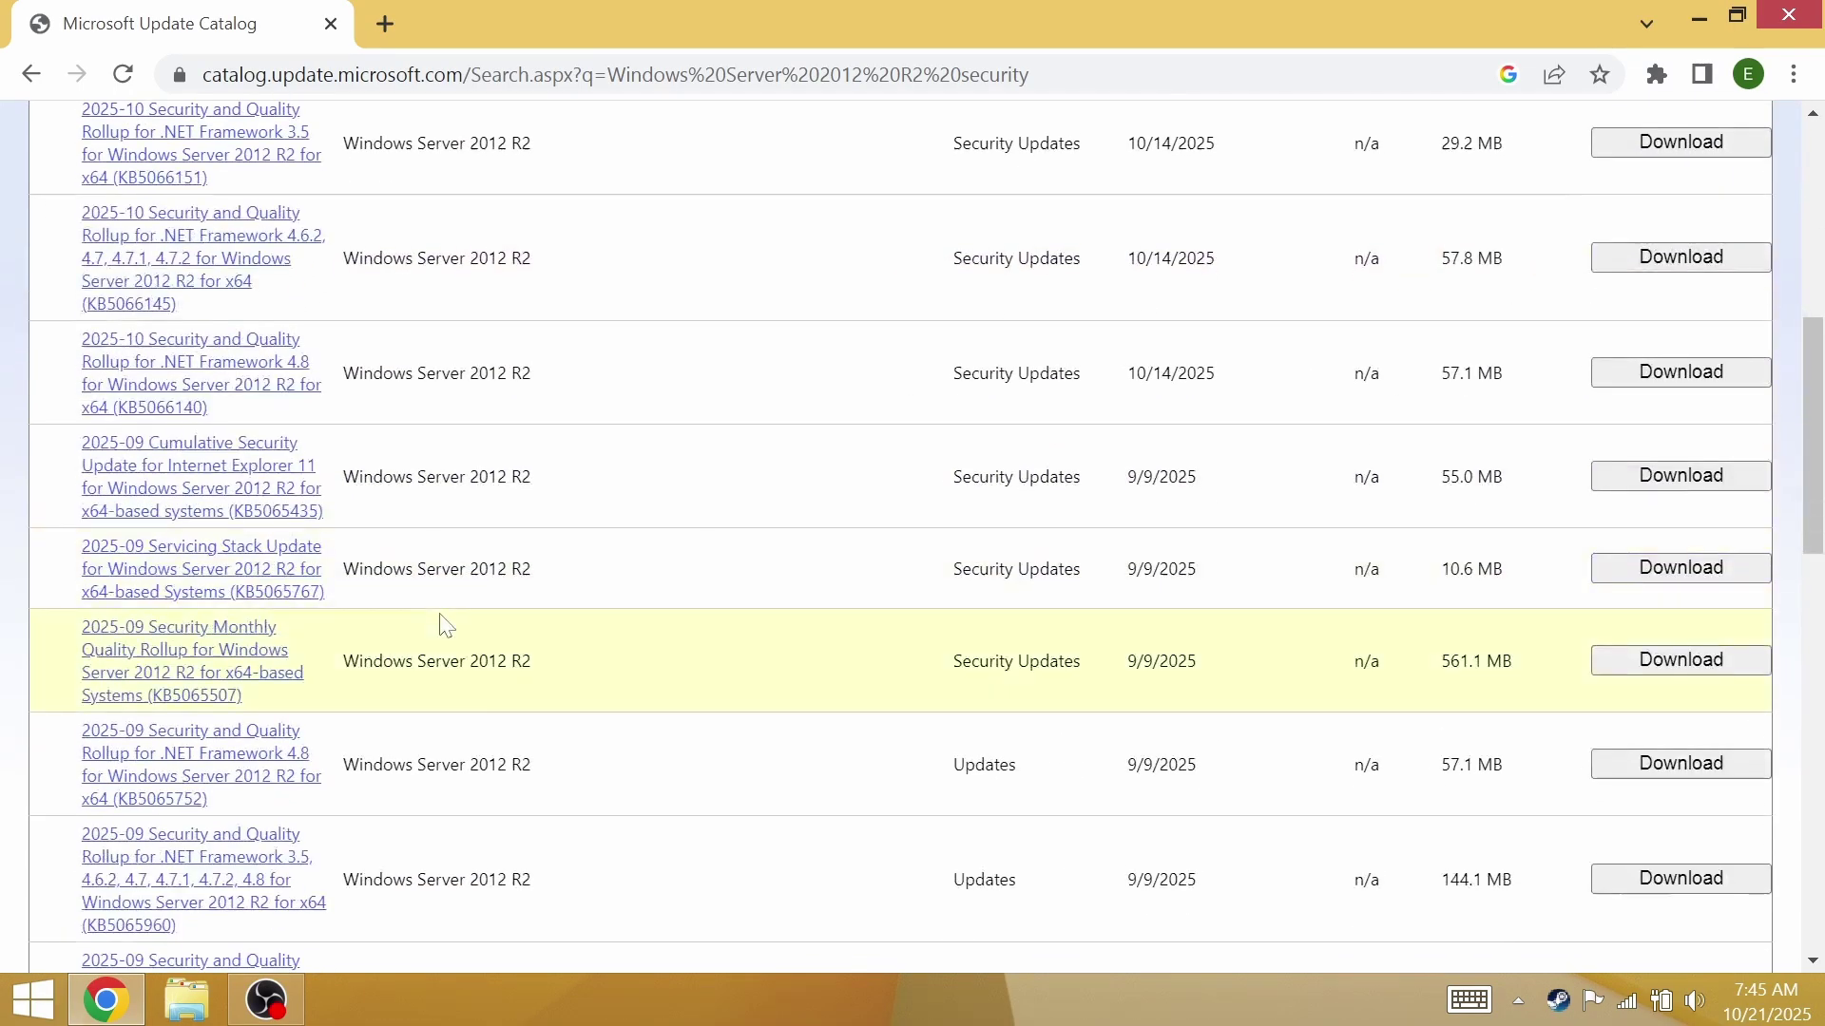
scroll(446, 624, up, 6)
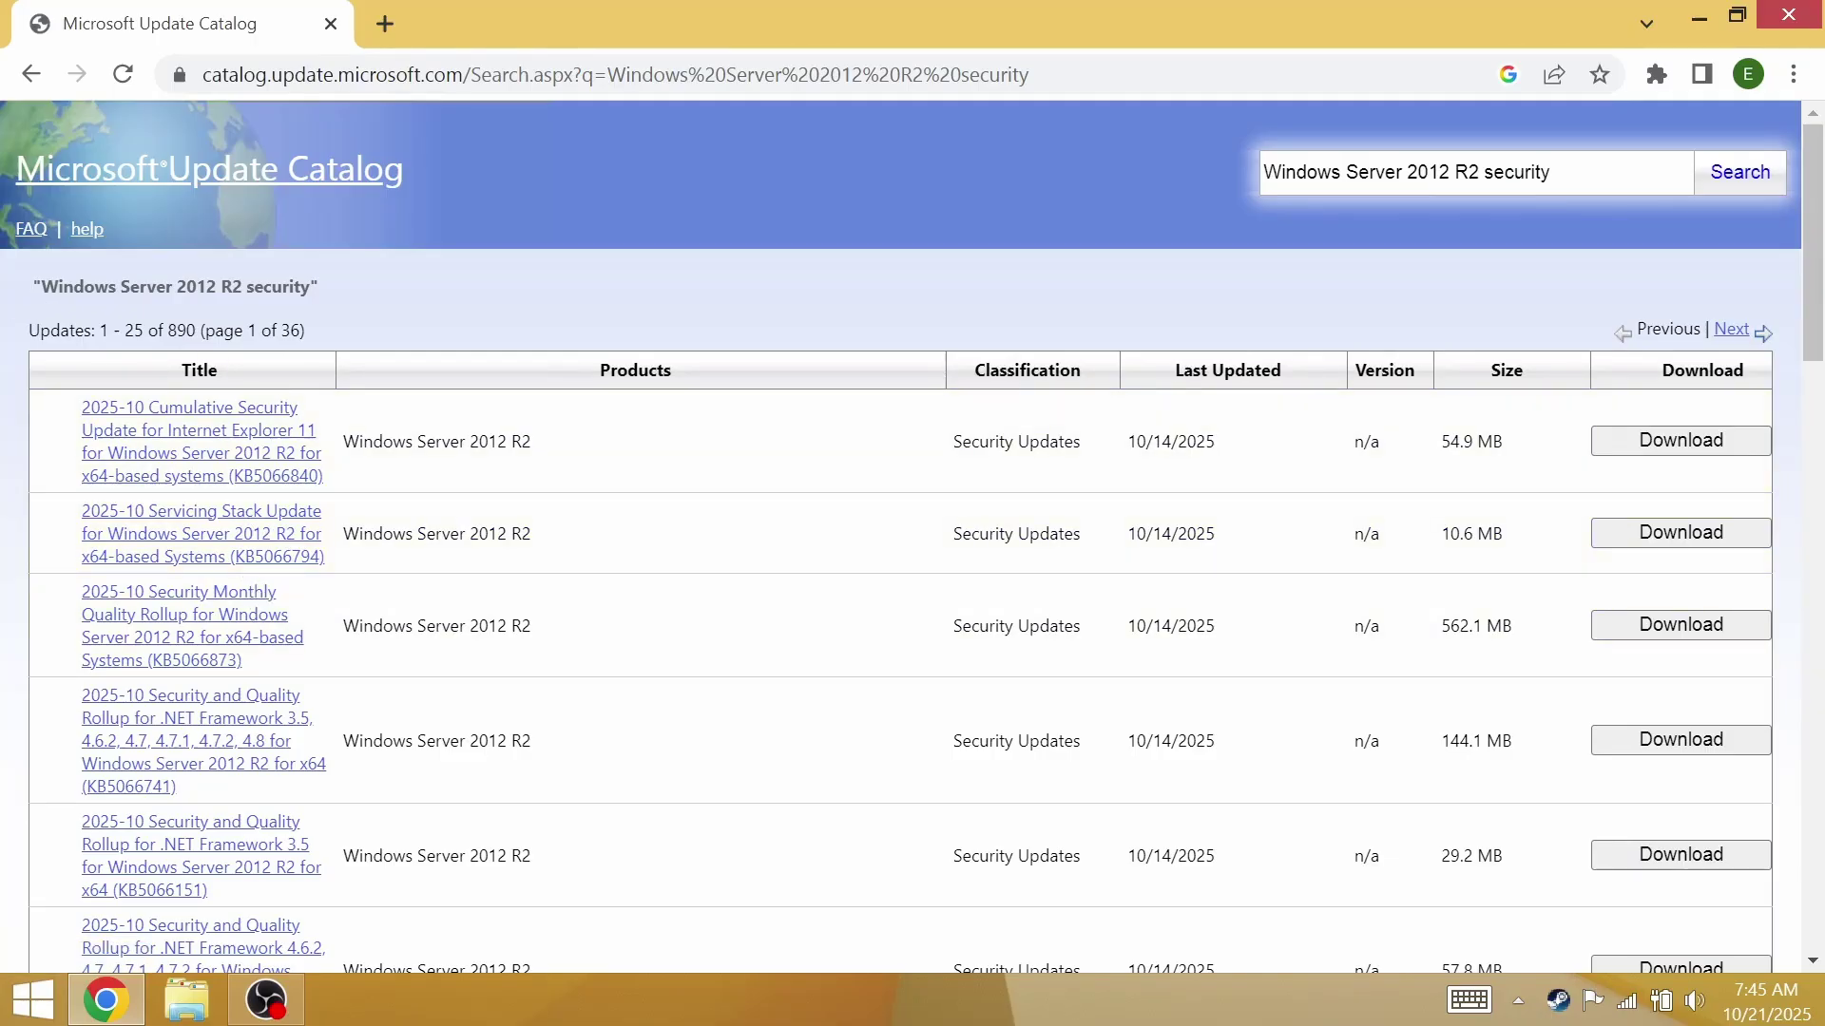
mouse_move(36, 286)
mouse_down()
mouse_move(237, 286)
mouse_move(40, 286)
mouse_up()
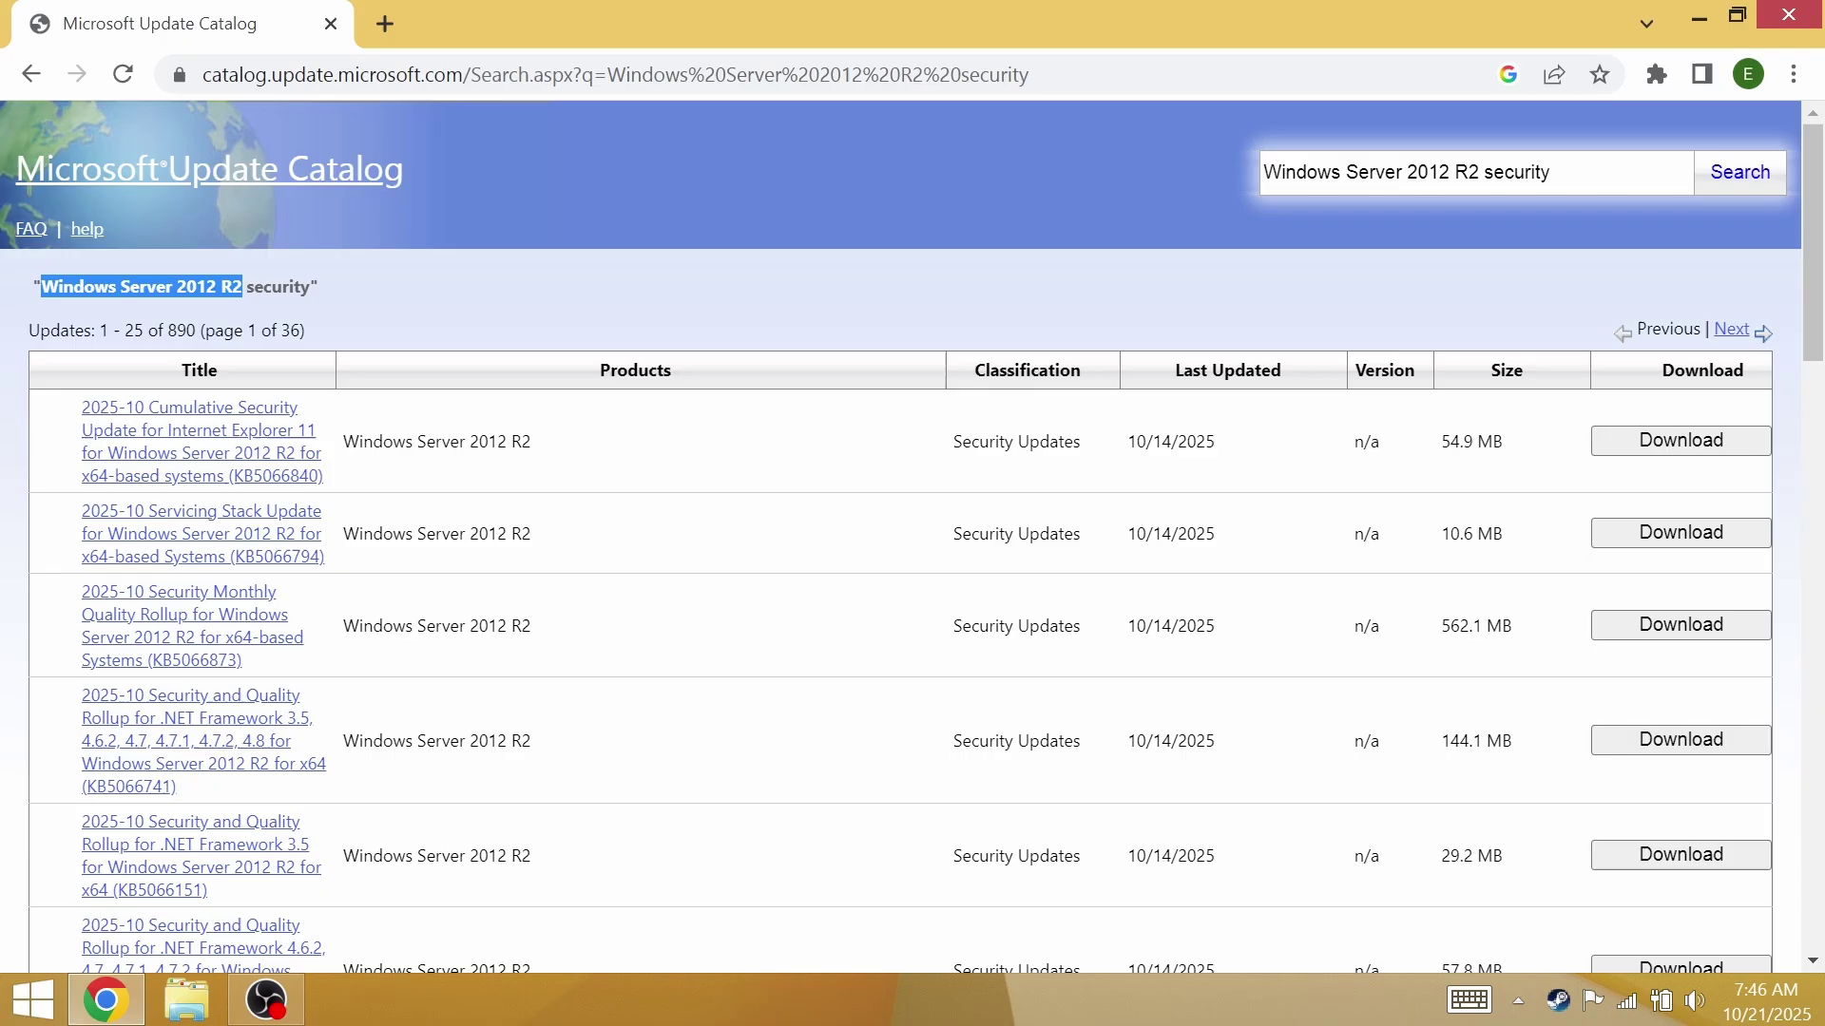
click(469, 259)
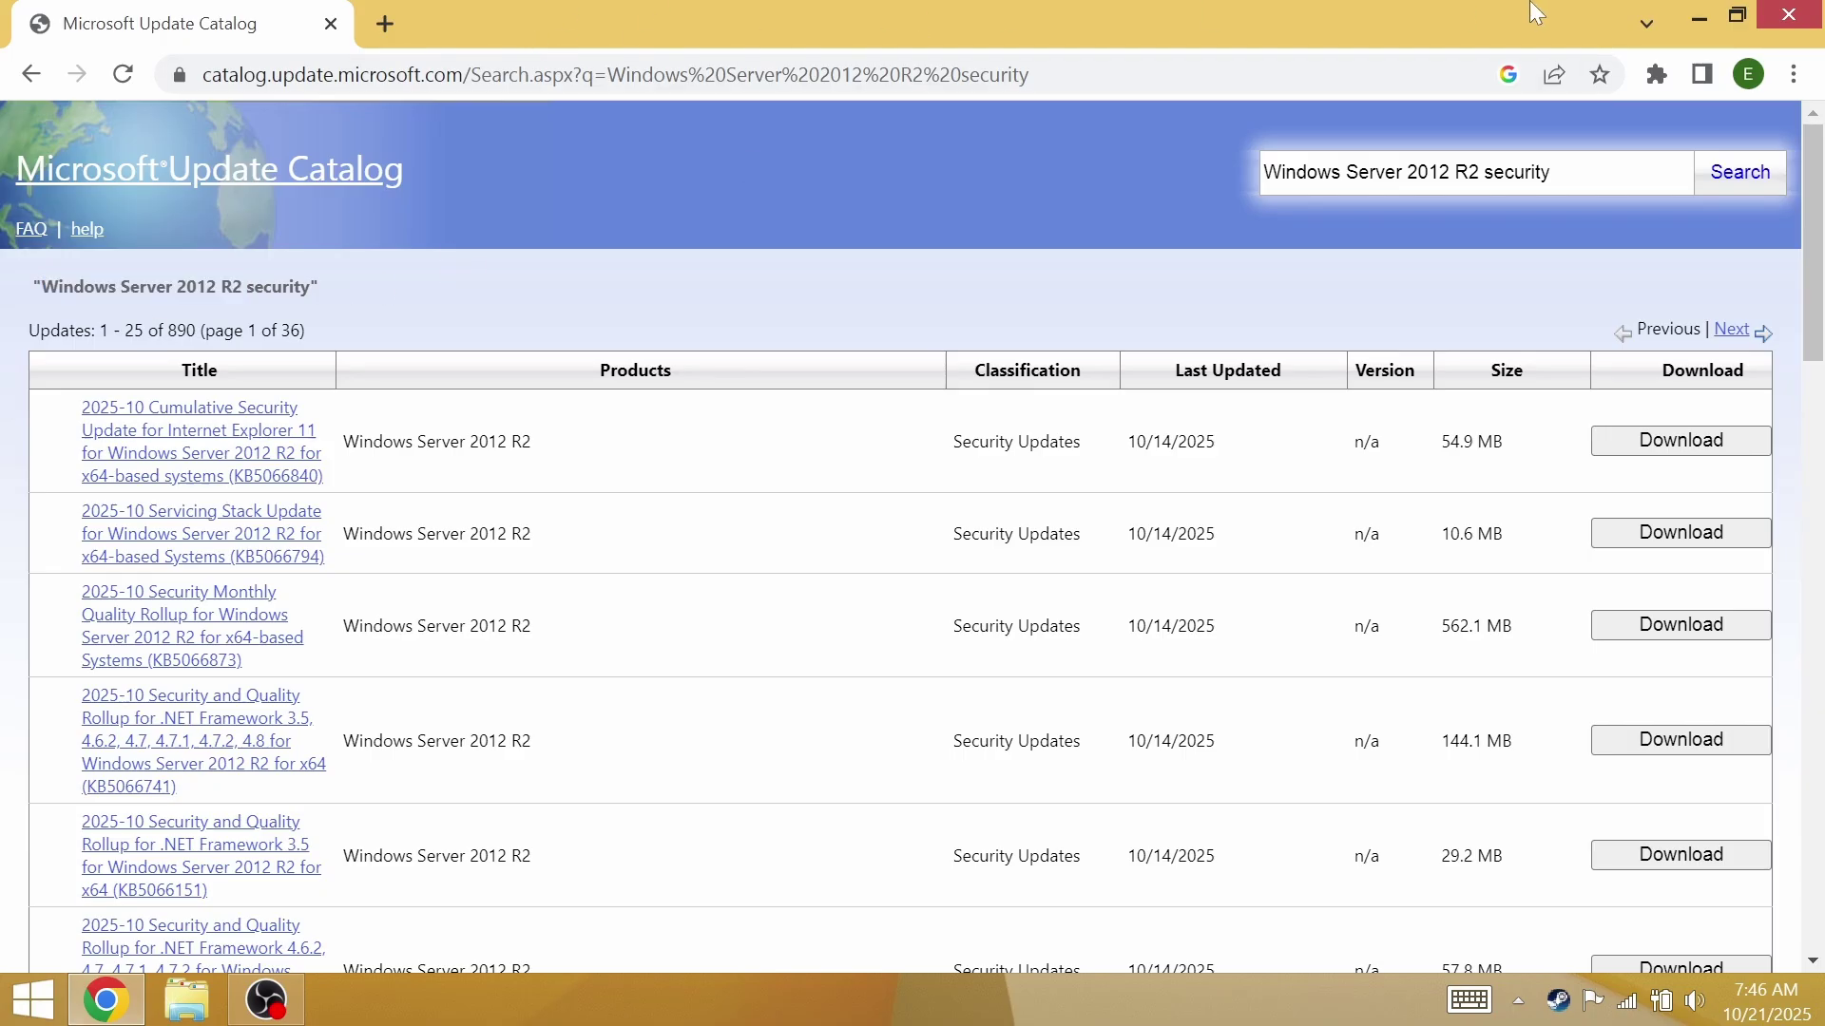
click(1784, 11)
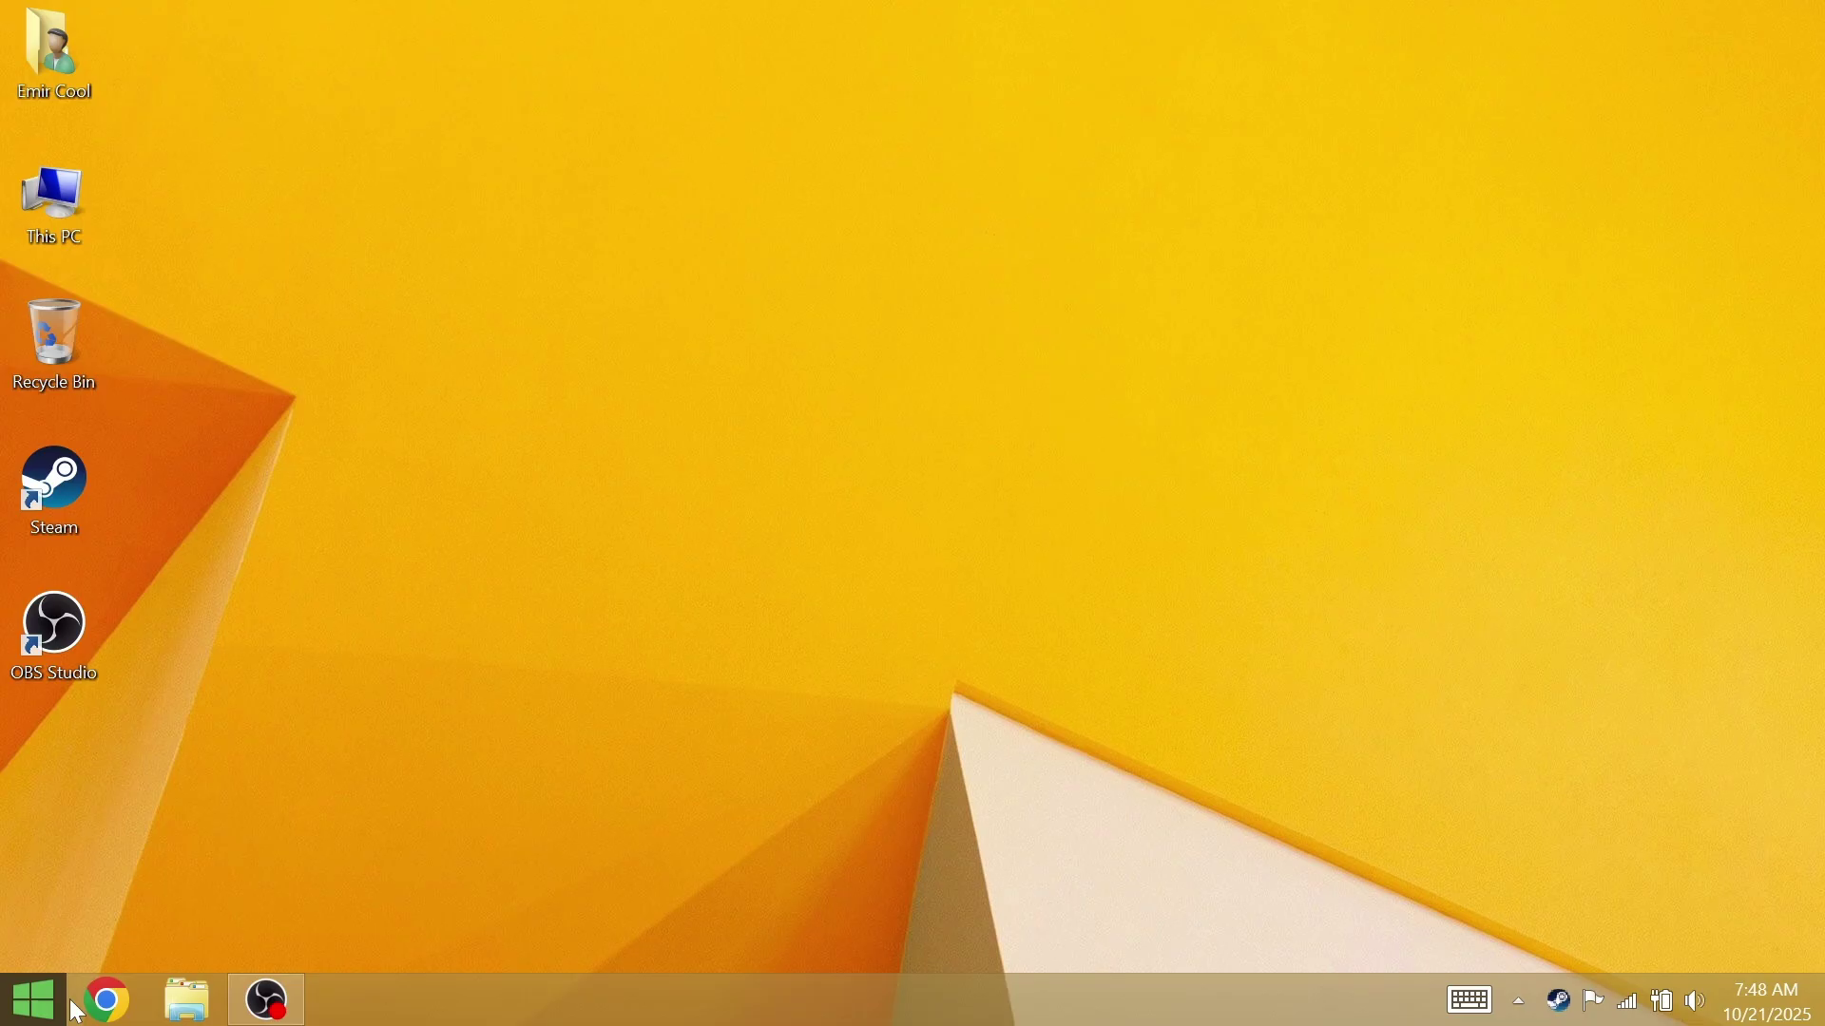
click(105, 999)
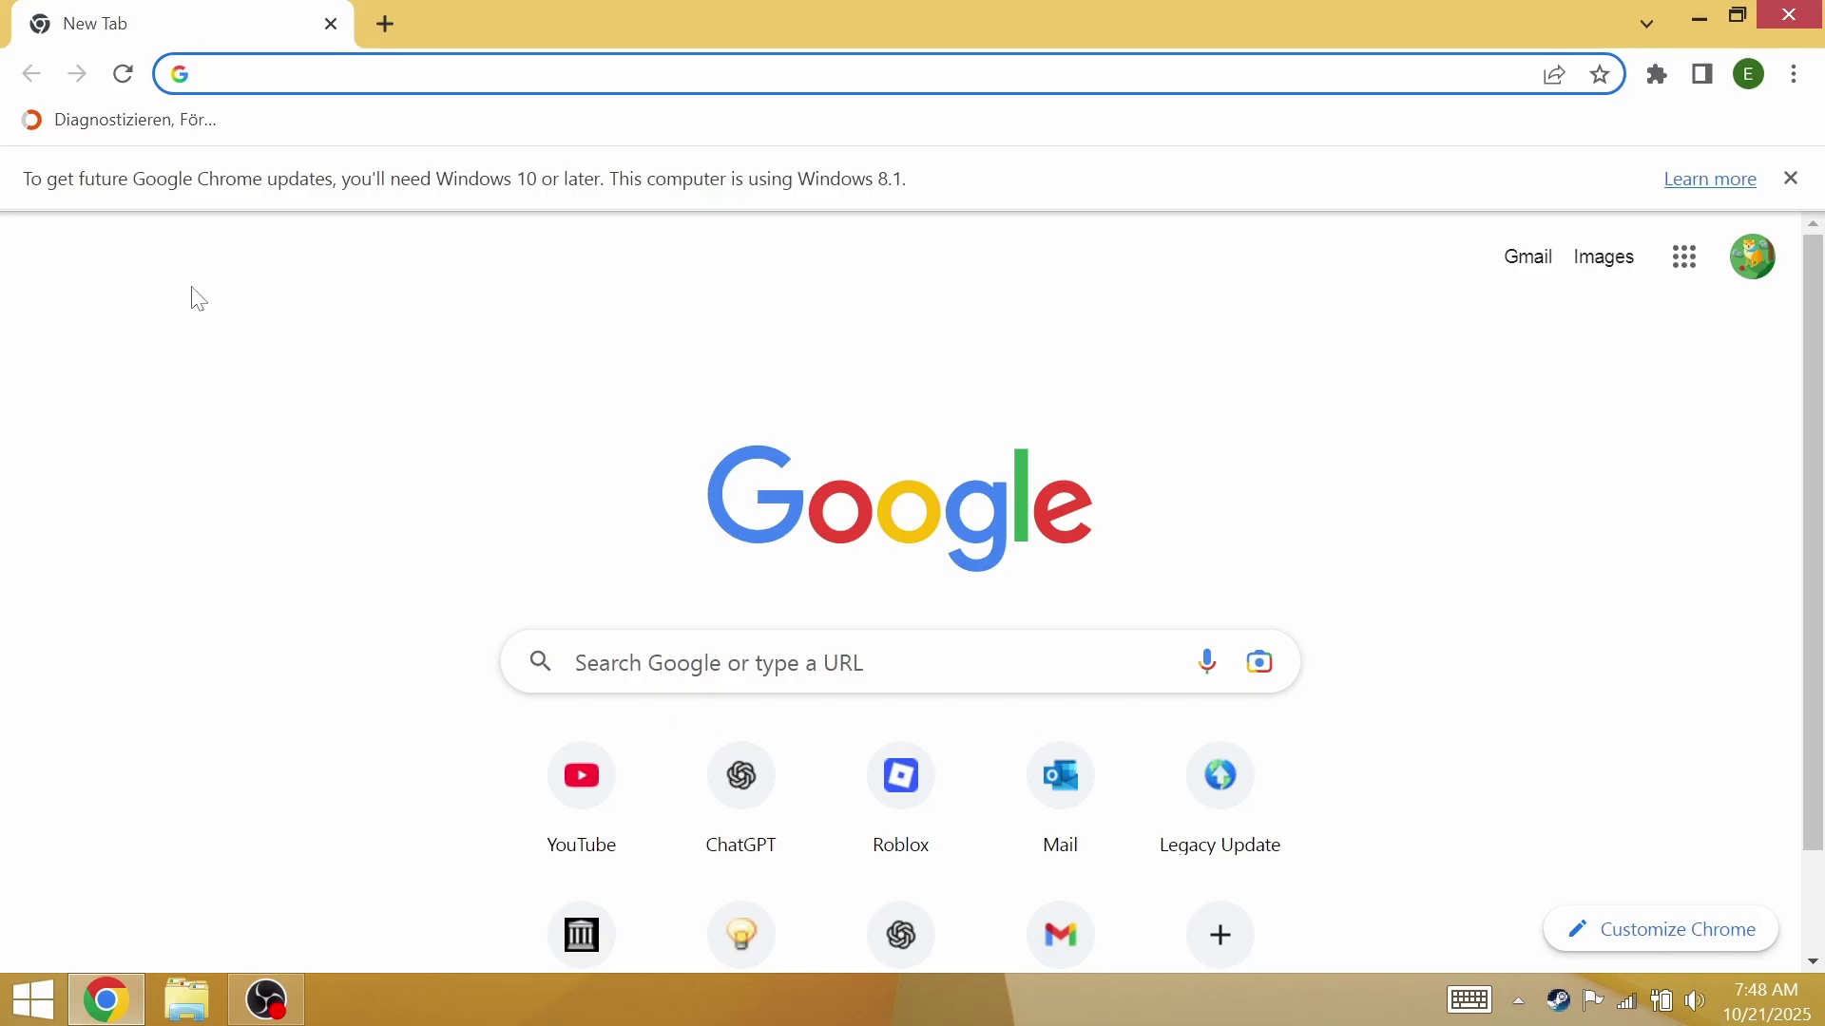
text(Dell YP)
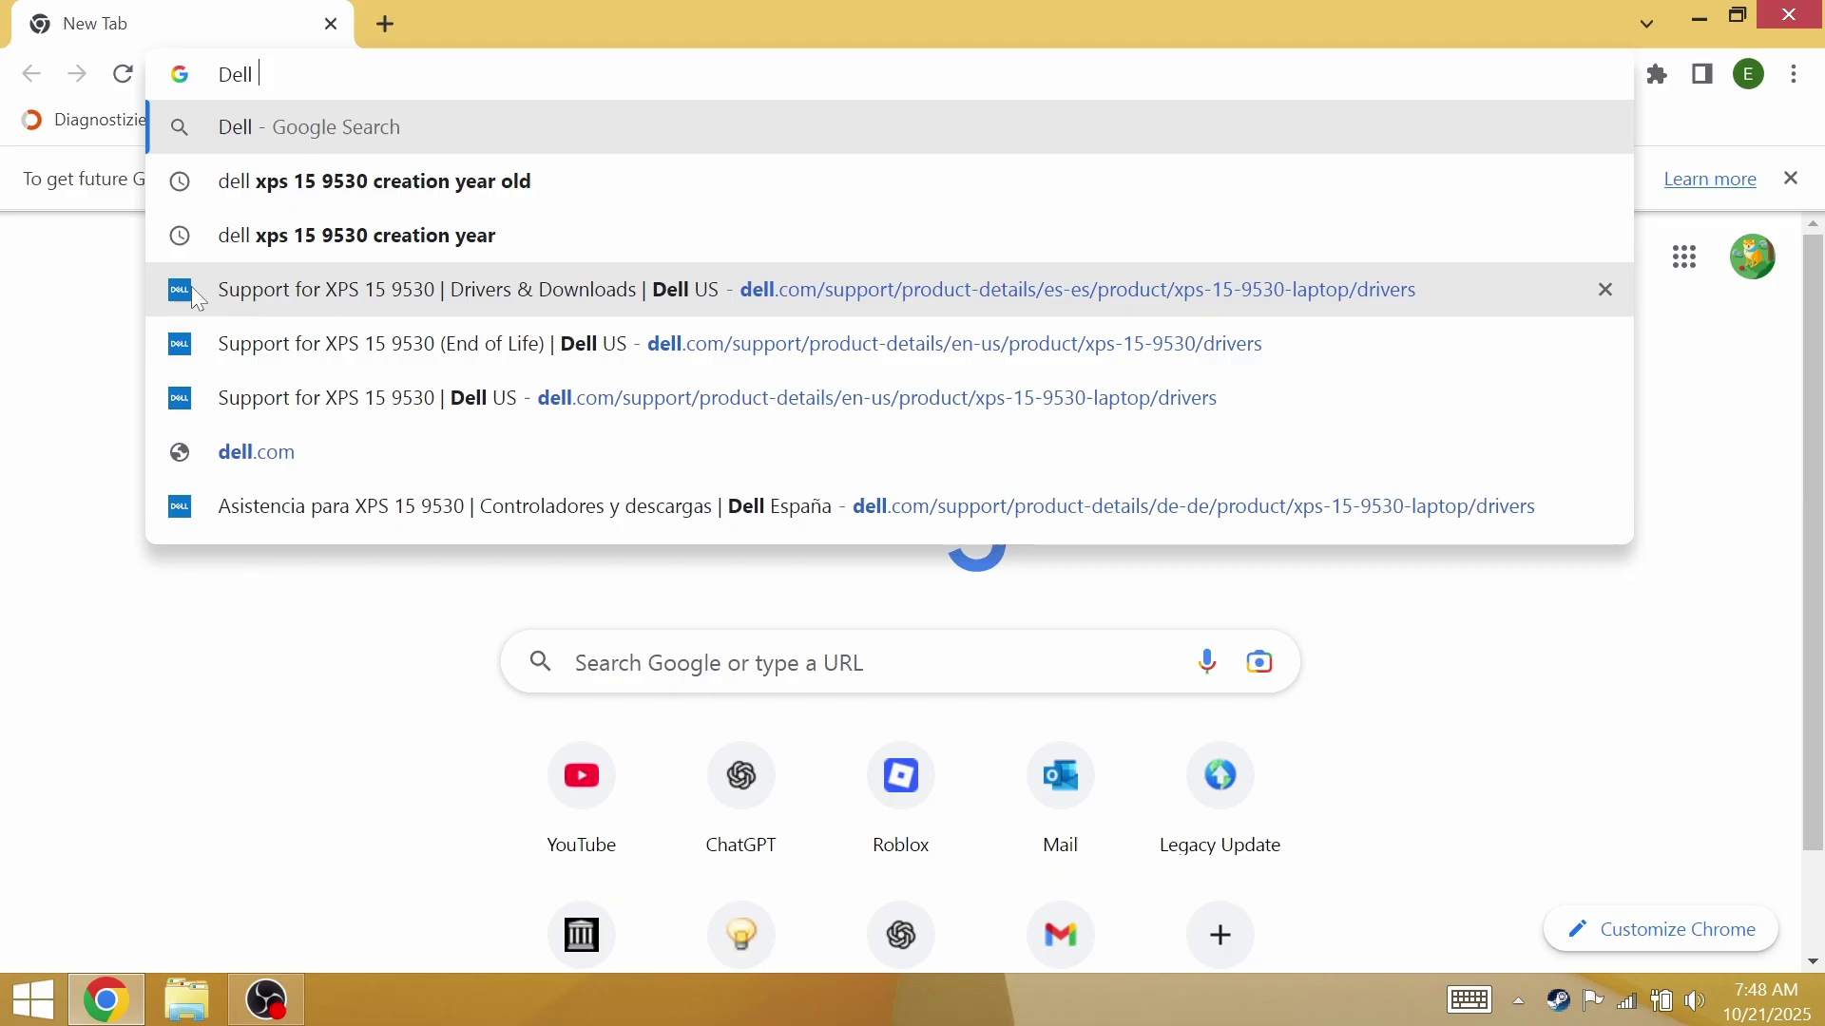
key(BackSpace)
key(BackSpace)
text(XPS)
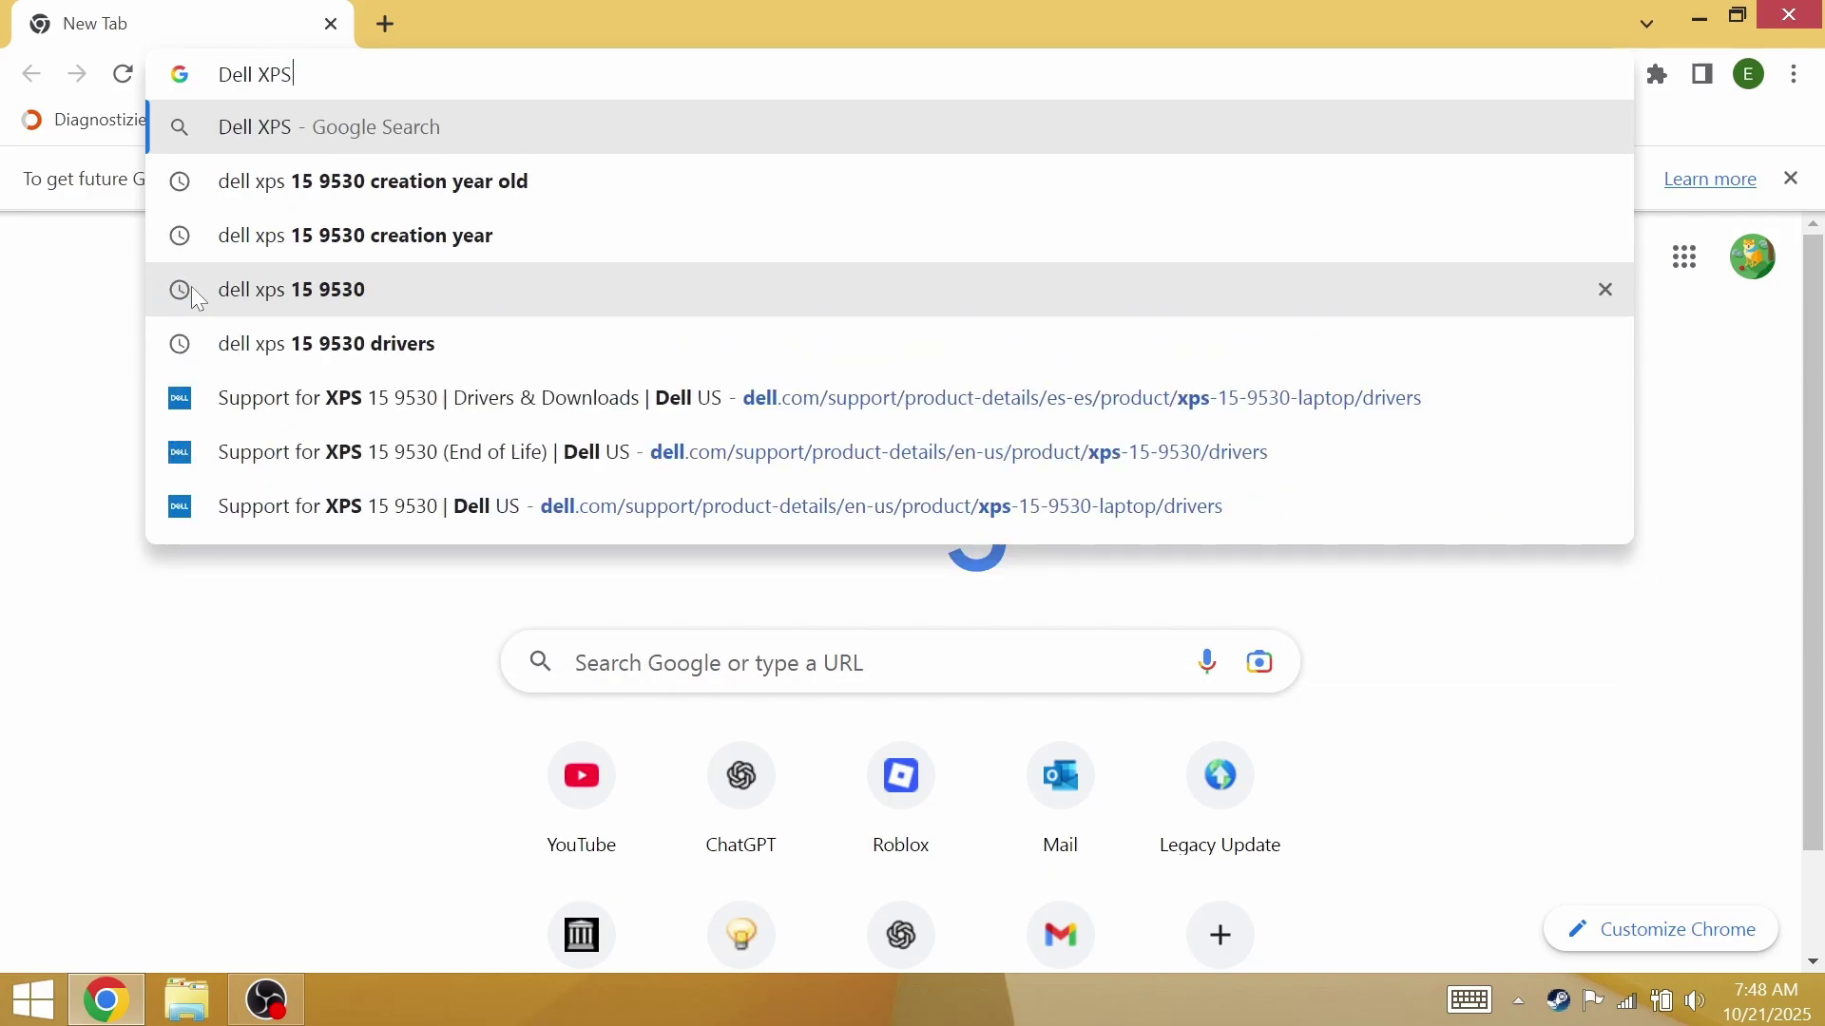
text( 15 95)
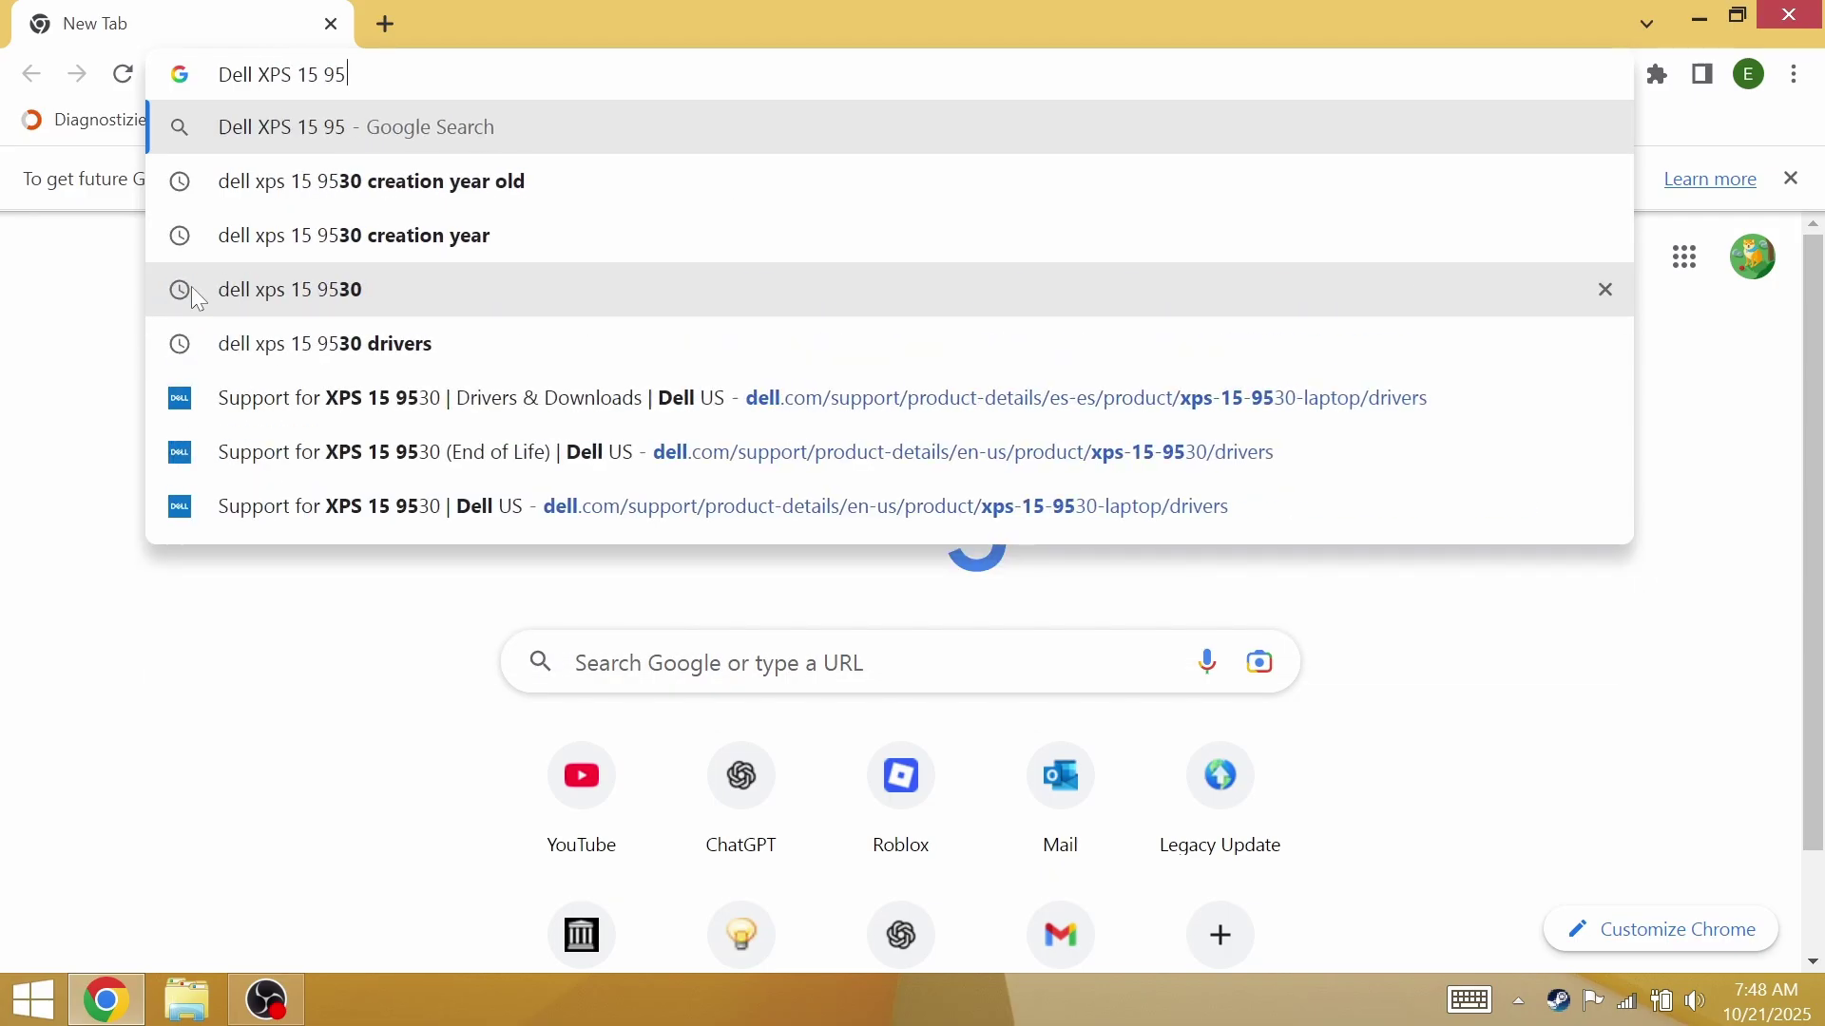
text(30 (201)
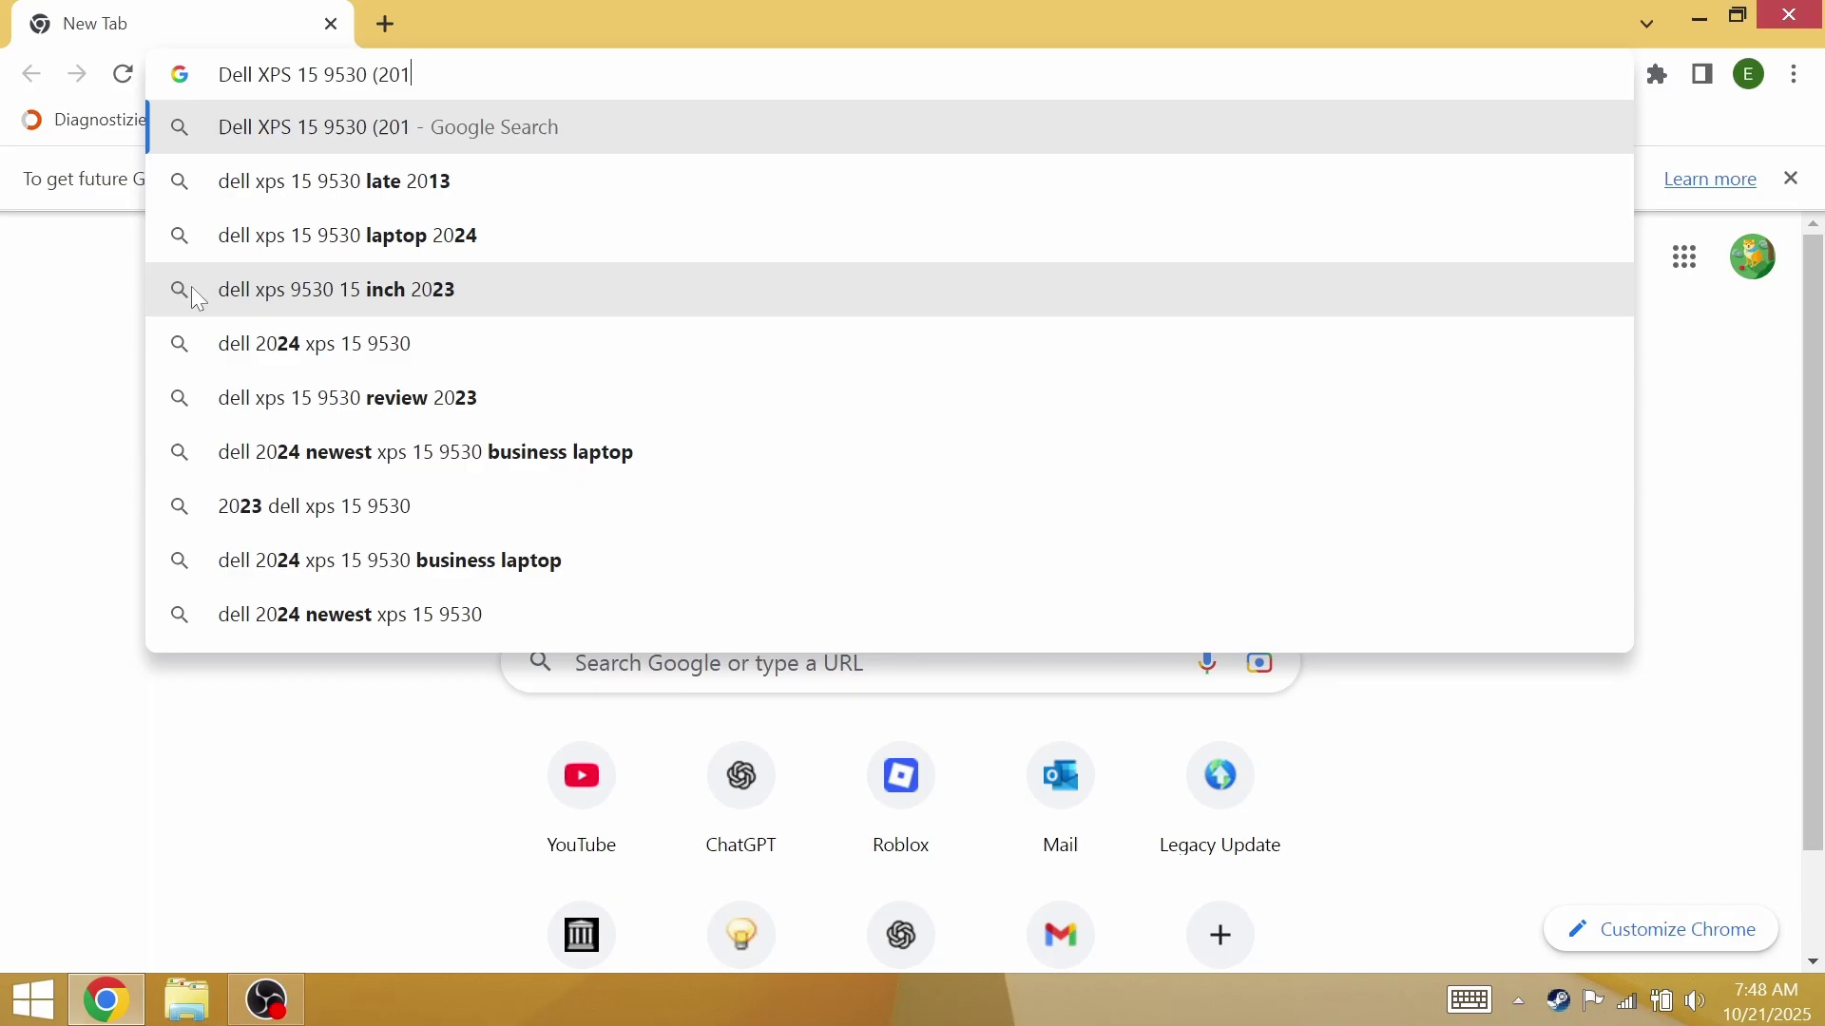
text(3))
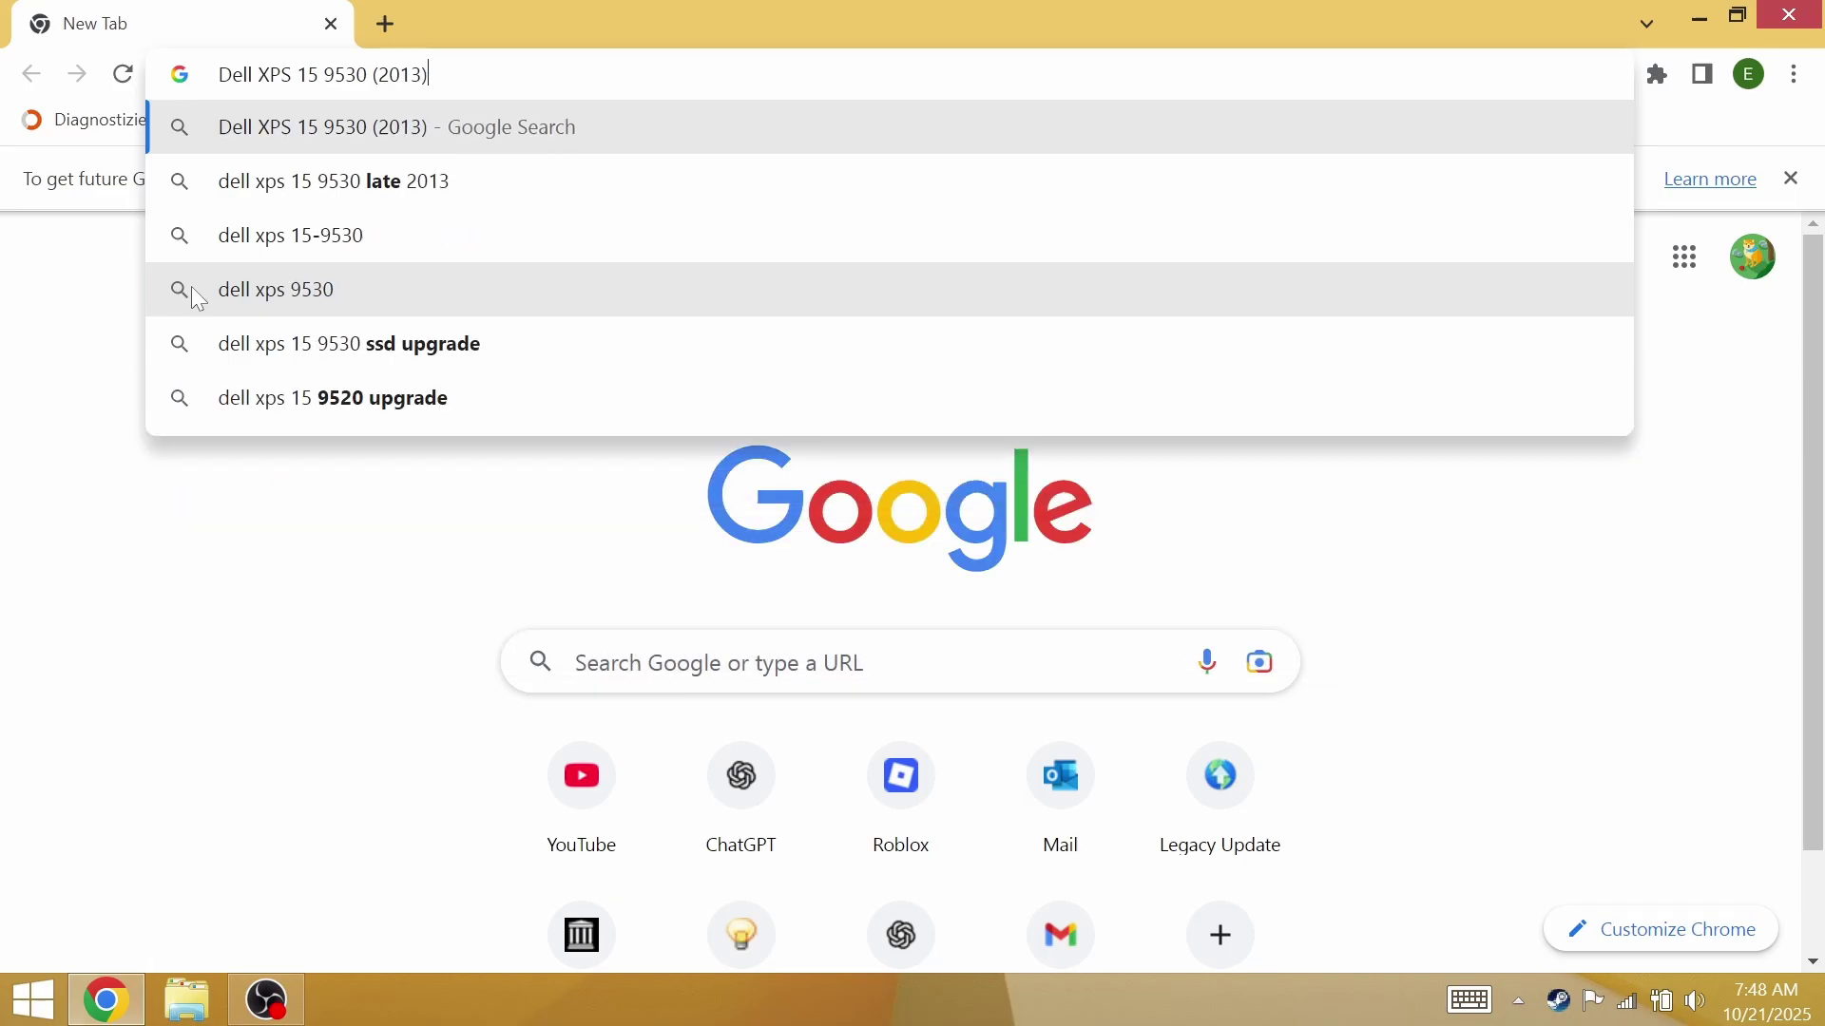
key(Return)
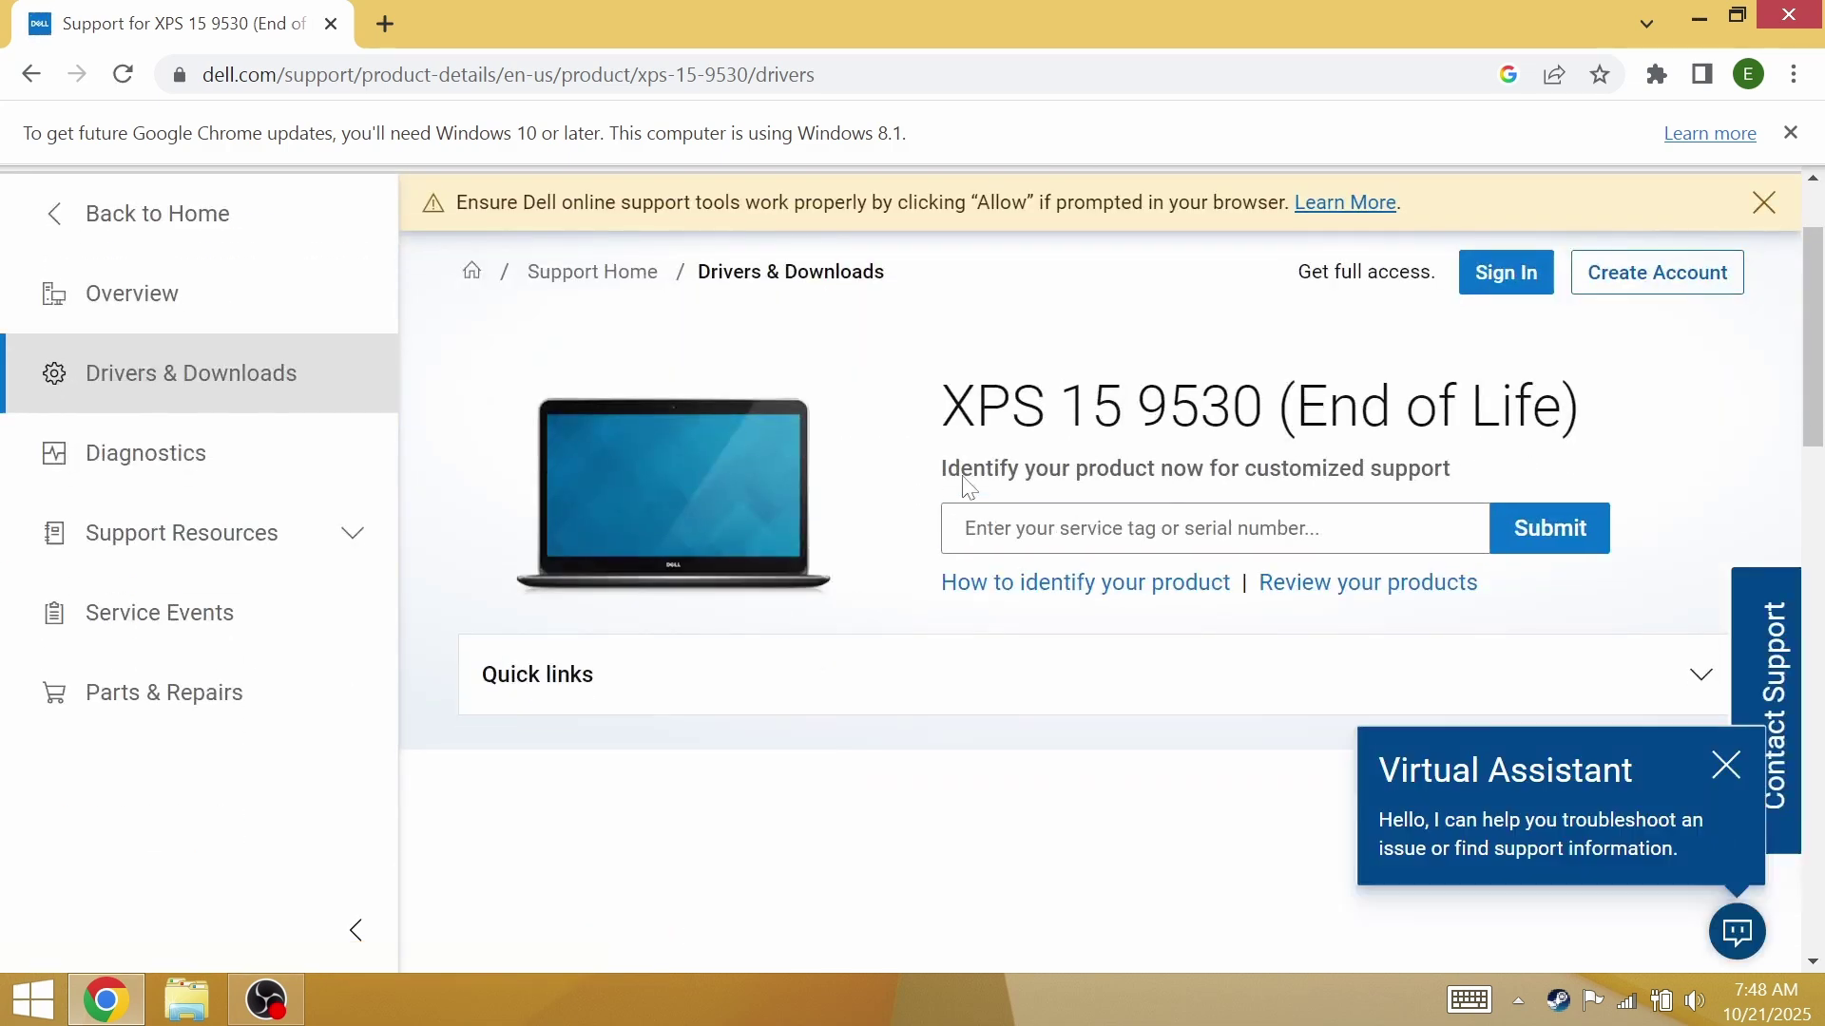
On Dell's XPS 15 9530 End of Life support page, scroll down to the driver options.
drag(1298, 407, 1658, 408)
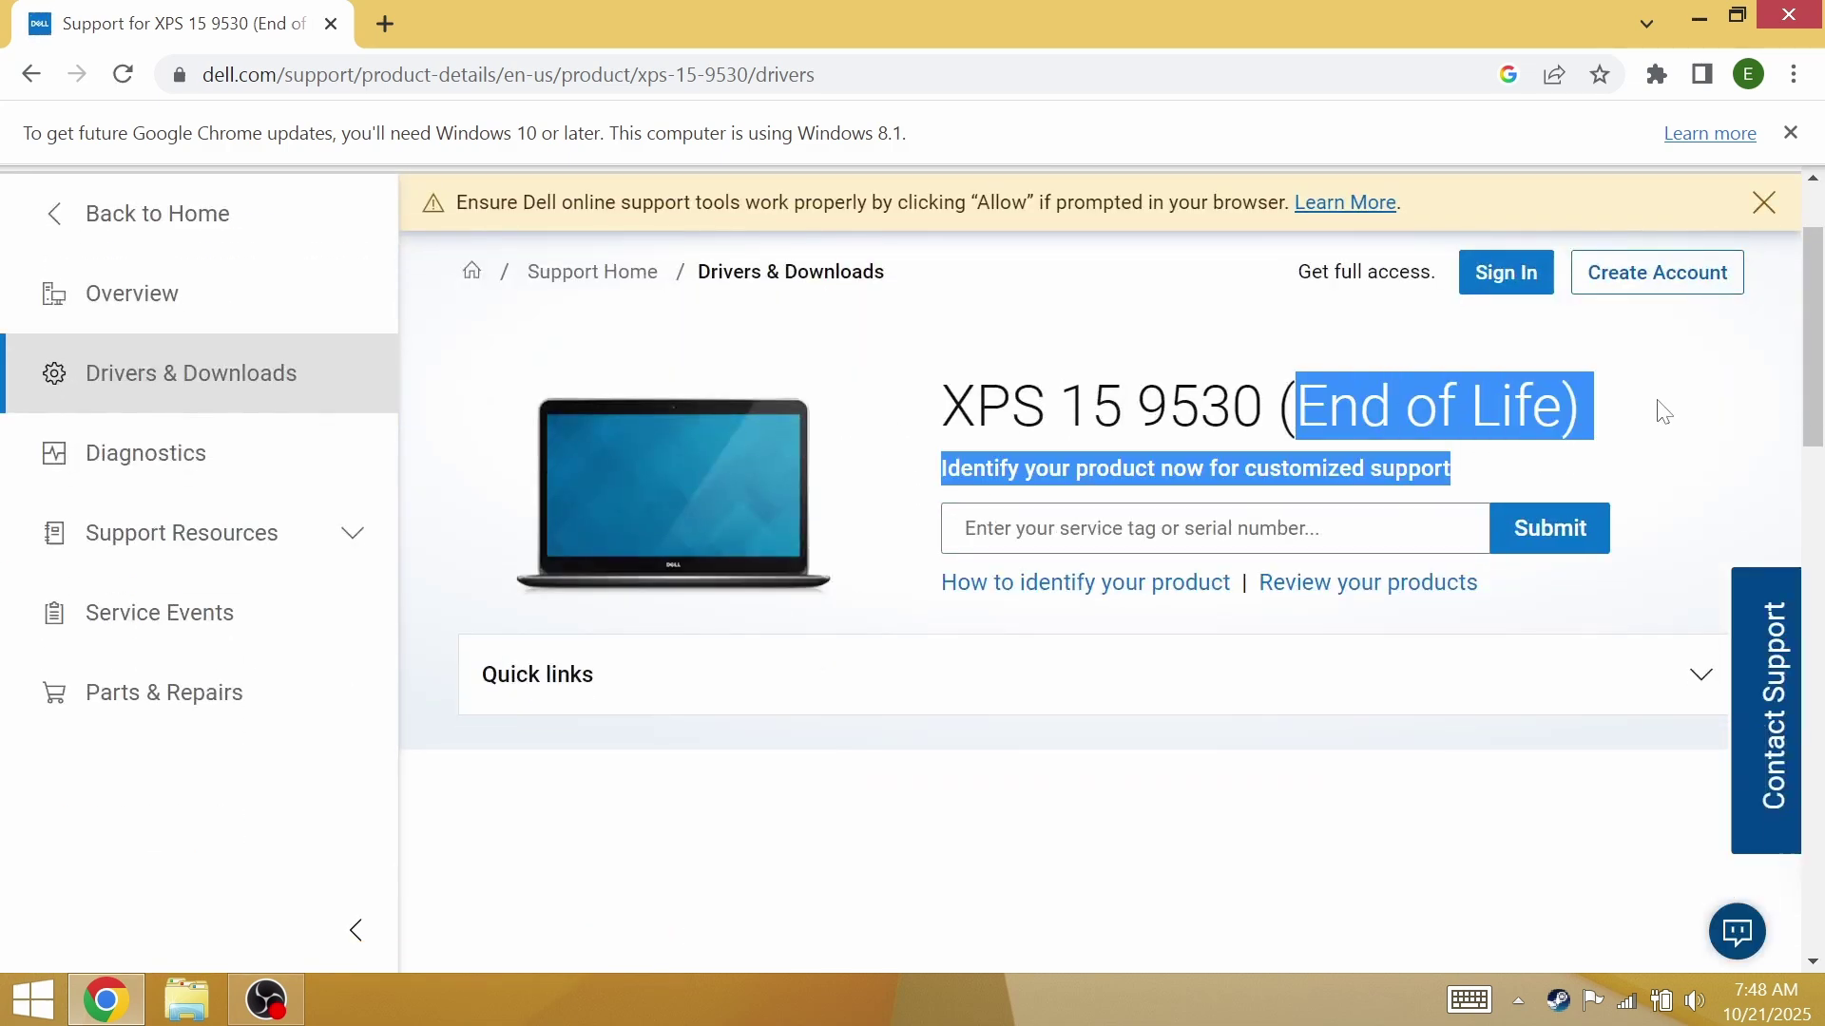
click(1377, 472)
scroll(1188, 480, down, 4)
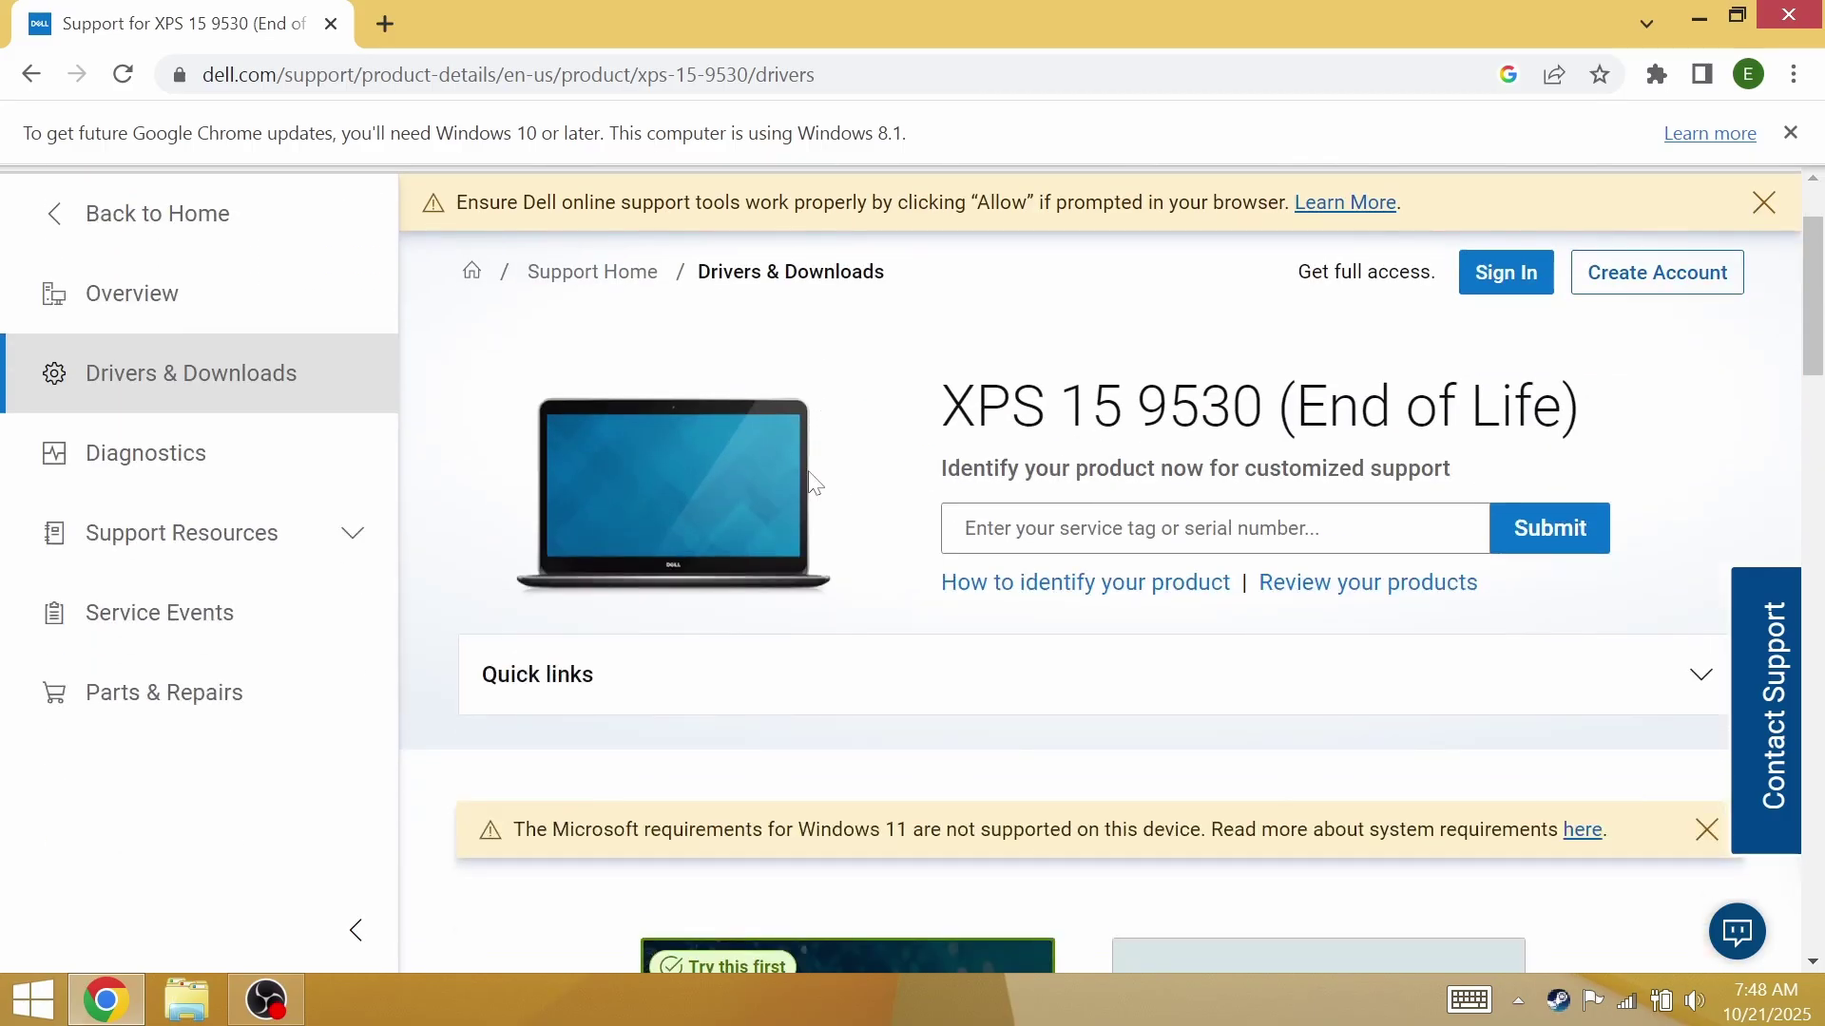
scroll(817, 514, down, 8)
scroll(832, 567, down, 4)
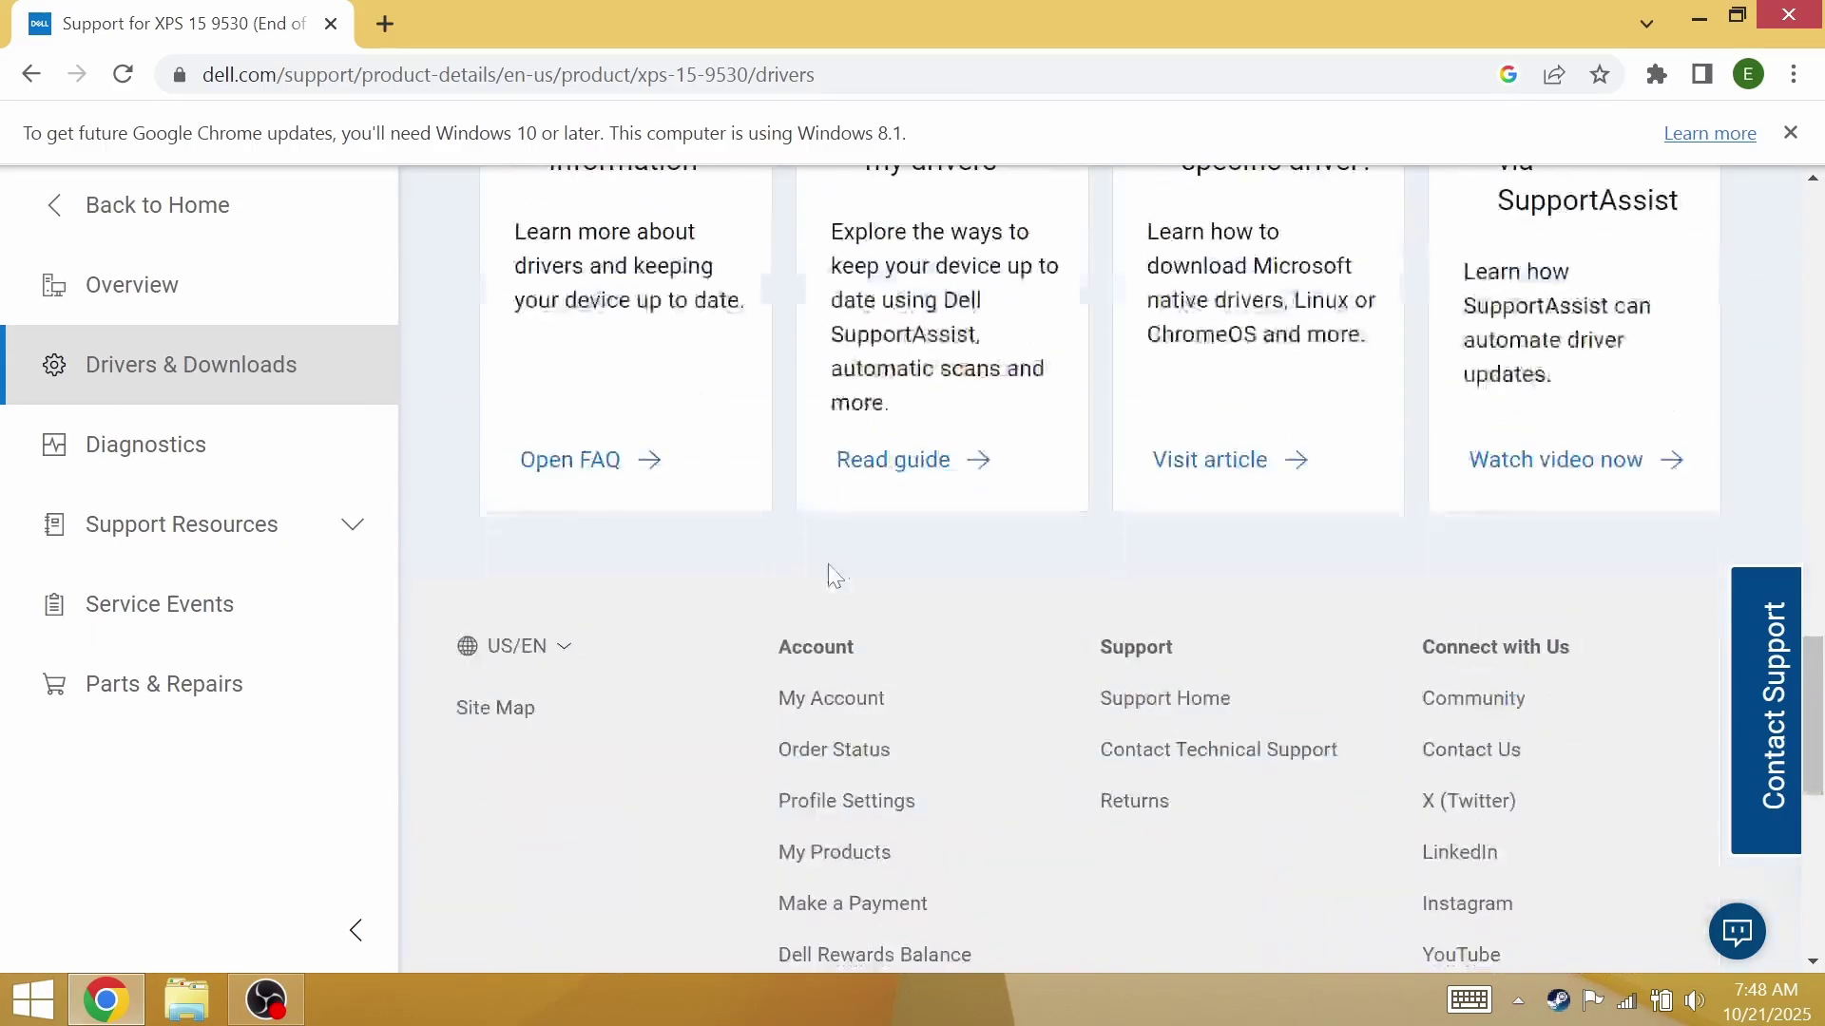
scroll(827, 582, down, 3)
scroll(829, 580, up, 10)
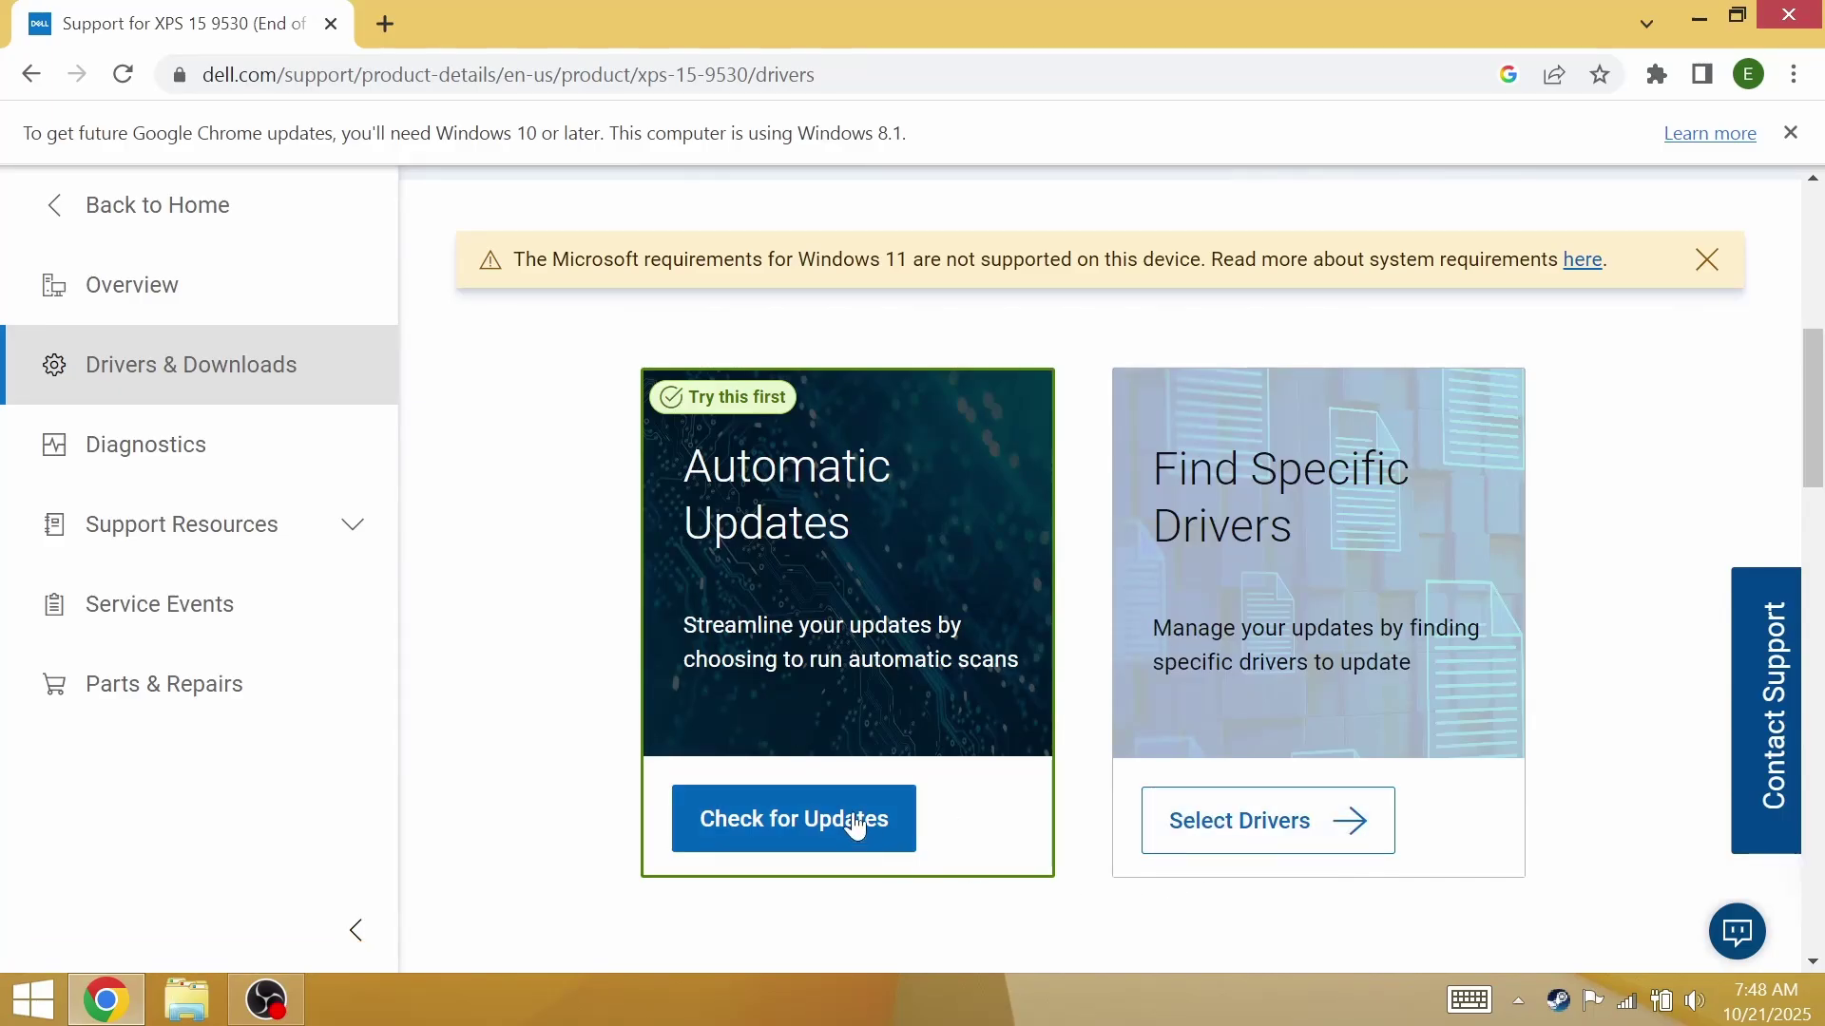
Open the All available drivers list and scroll through the 38 XPS 15 9530 driver rows.
click(1242, 843)
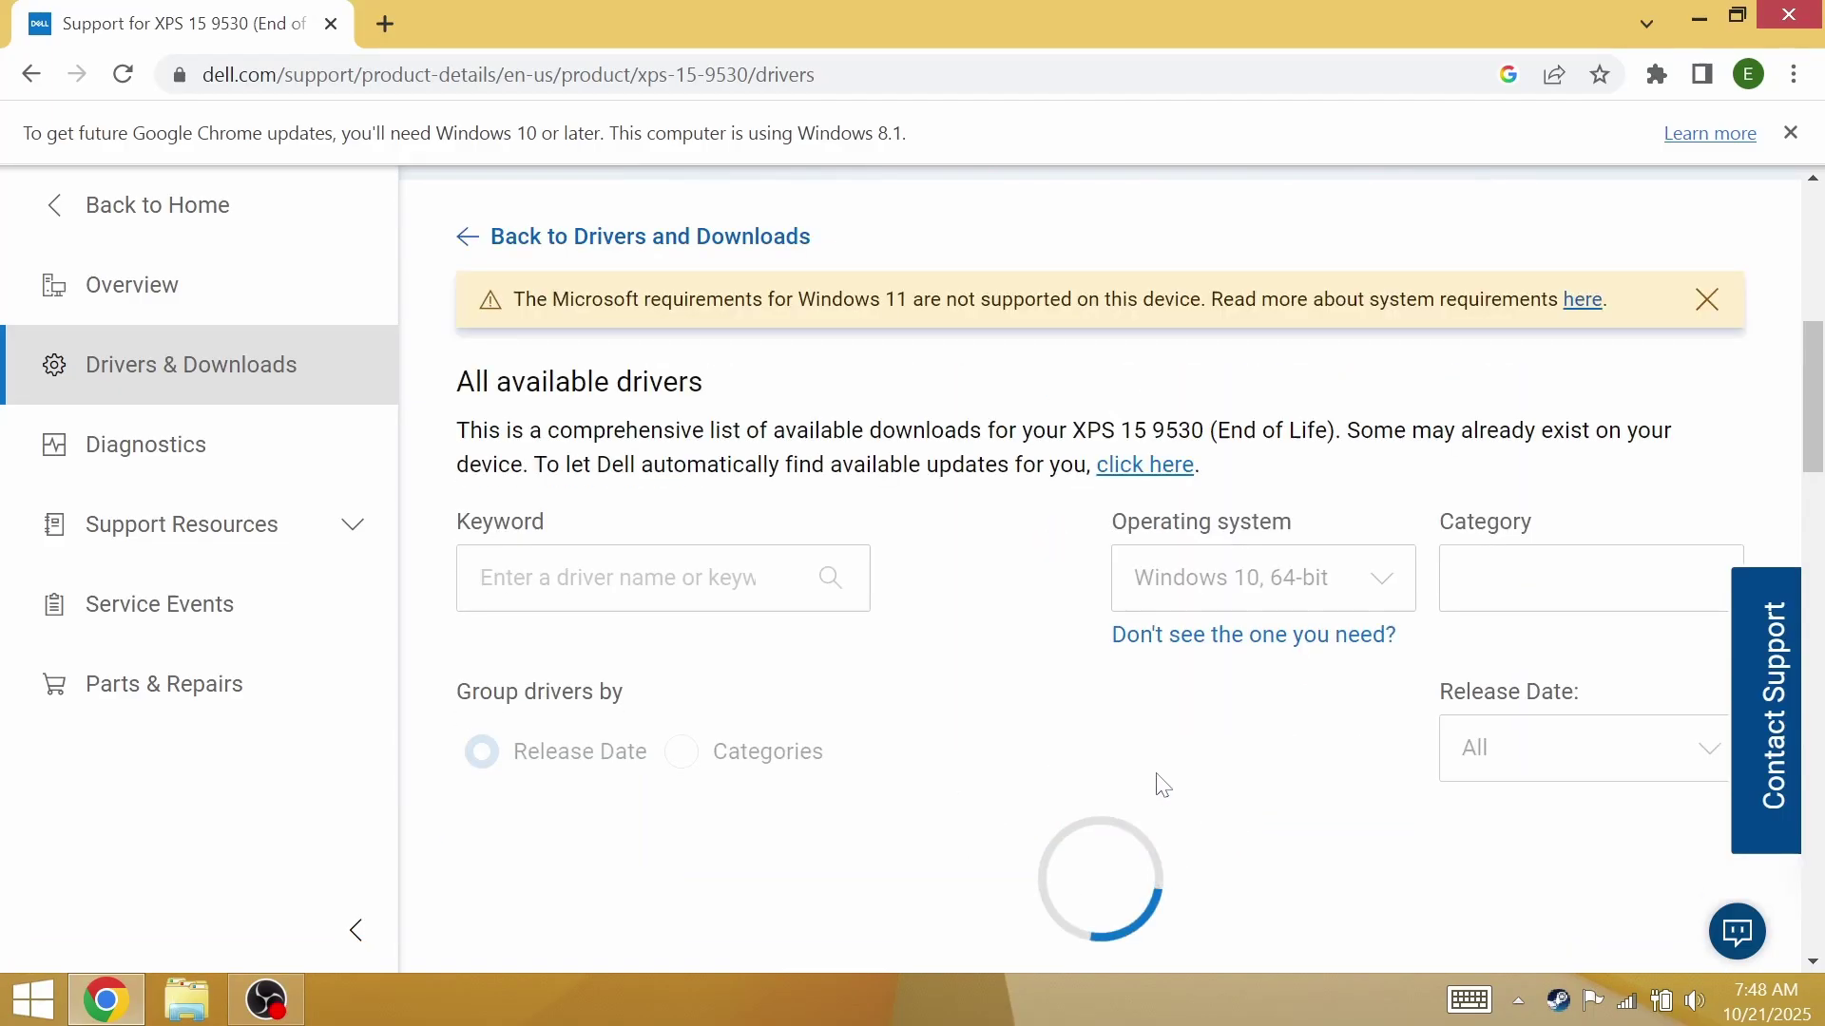
scroll(978, 733, down, 6)
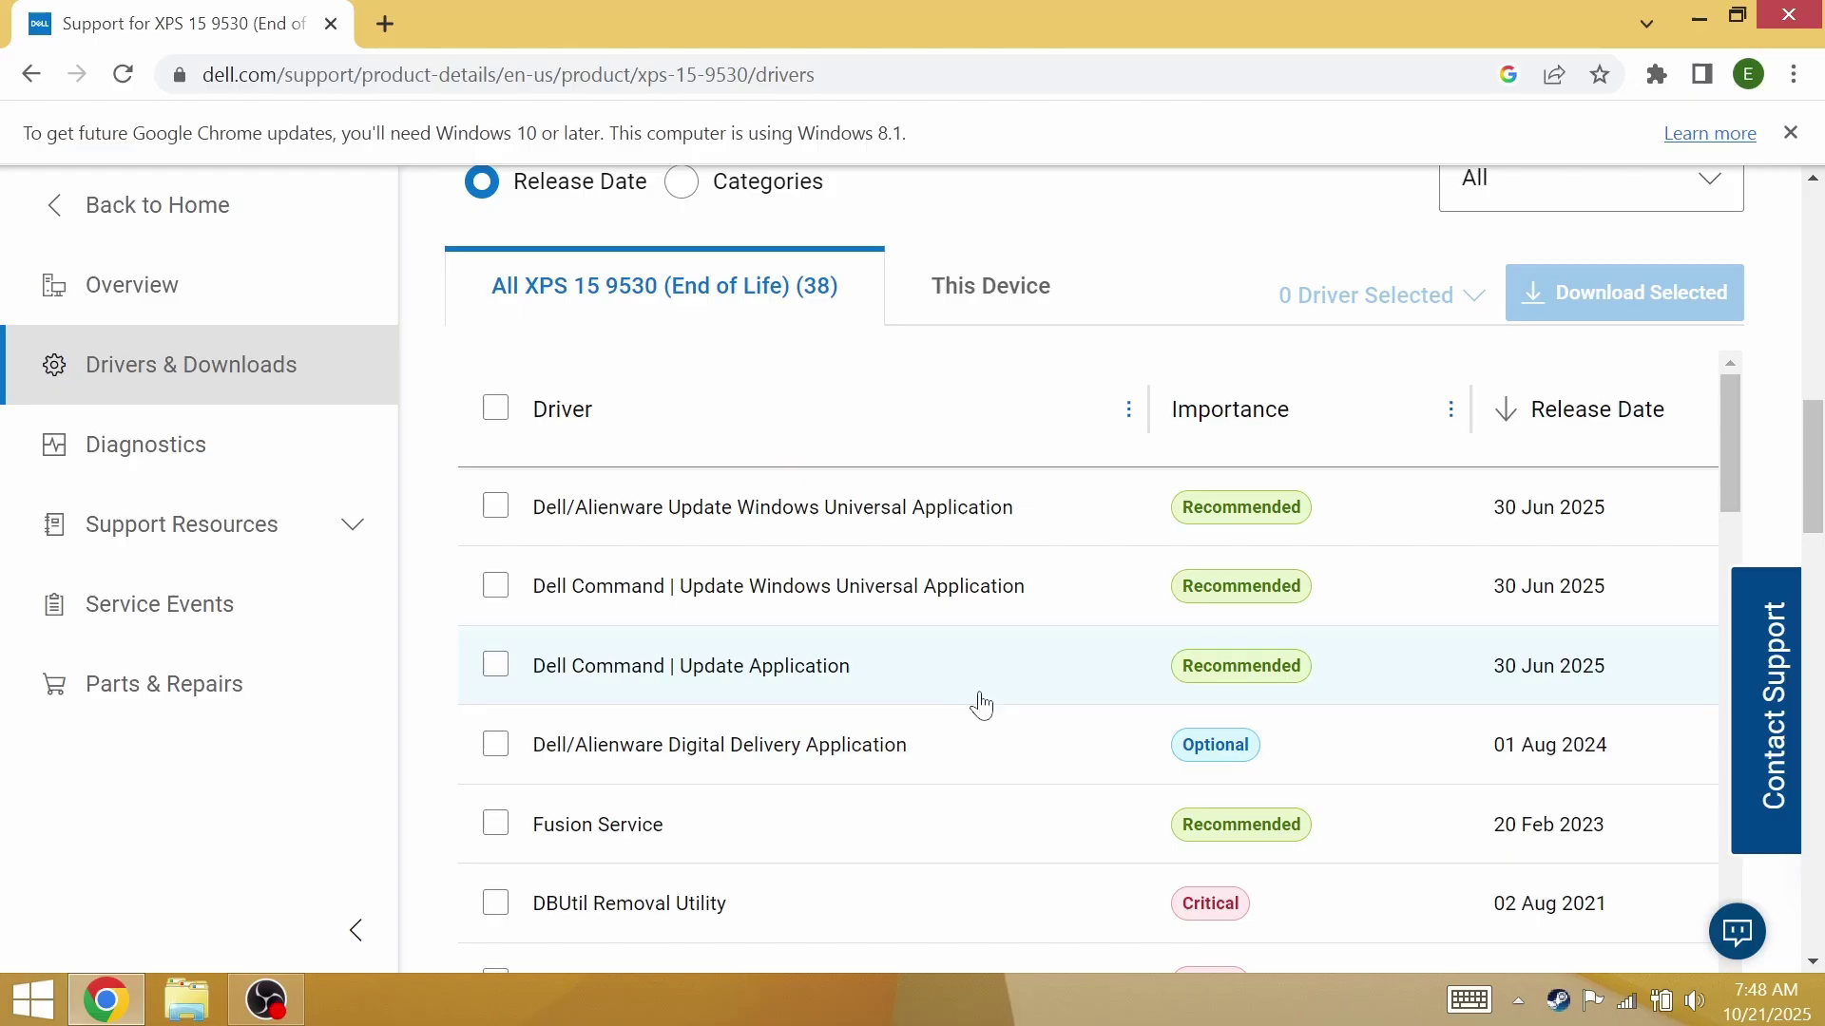
scroll(1075, 547, up, 3)
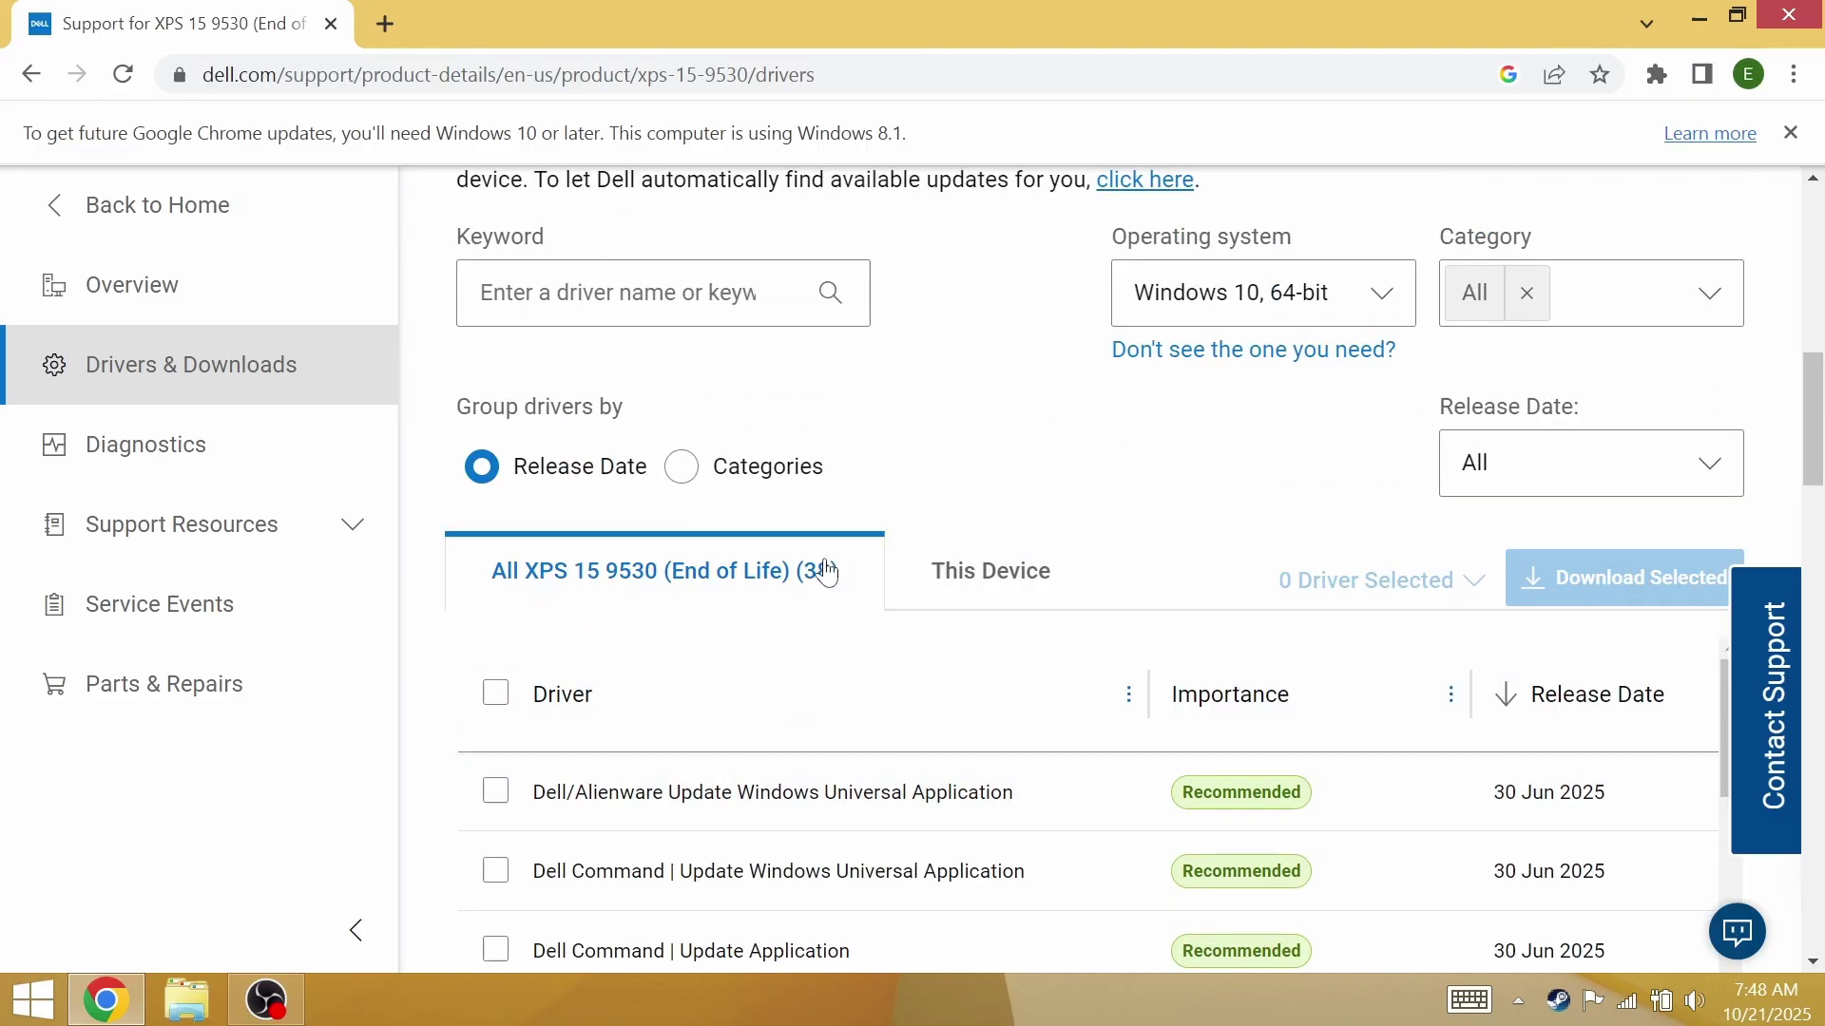
scroll(803, 571, down, 5)
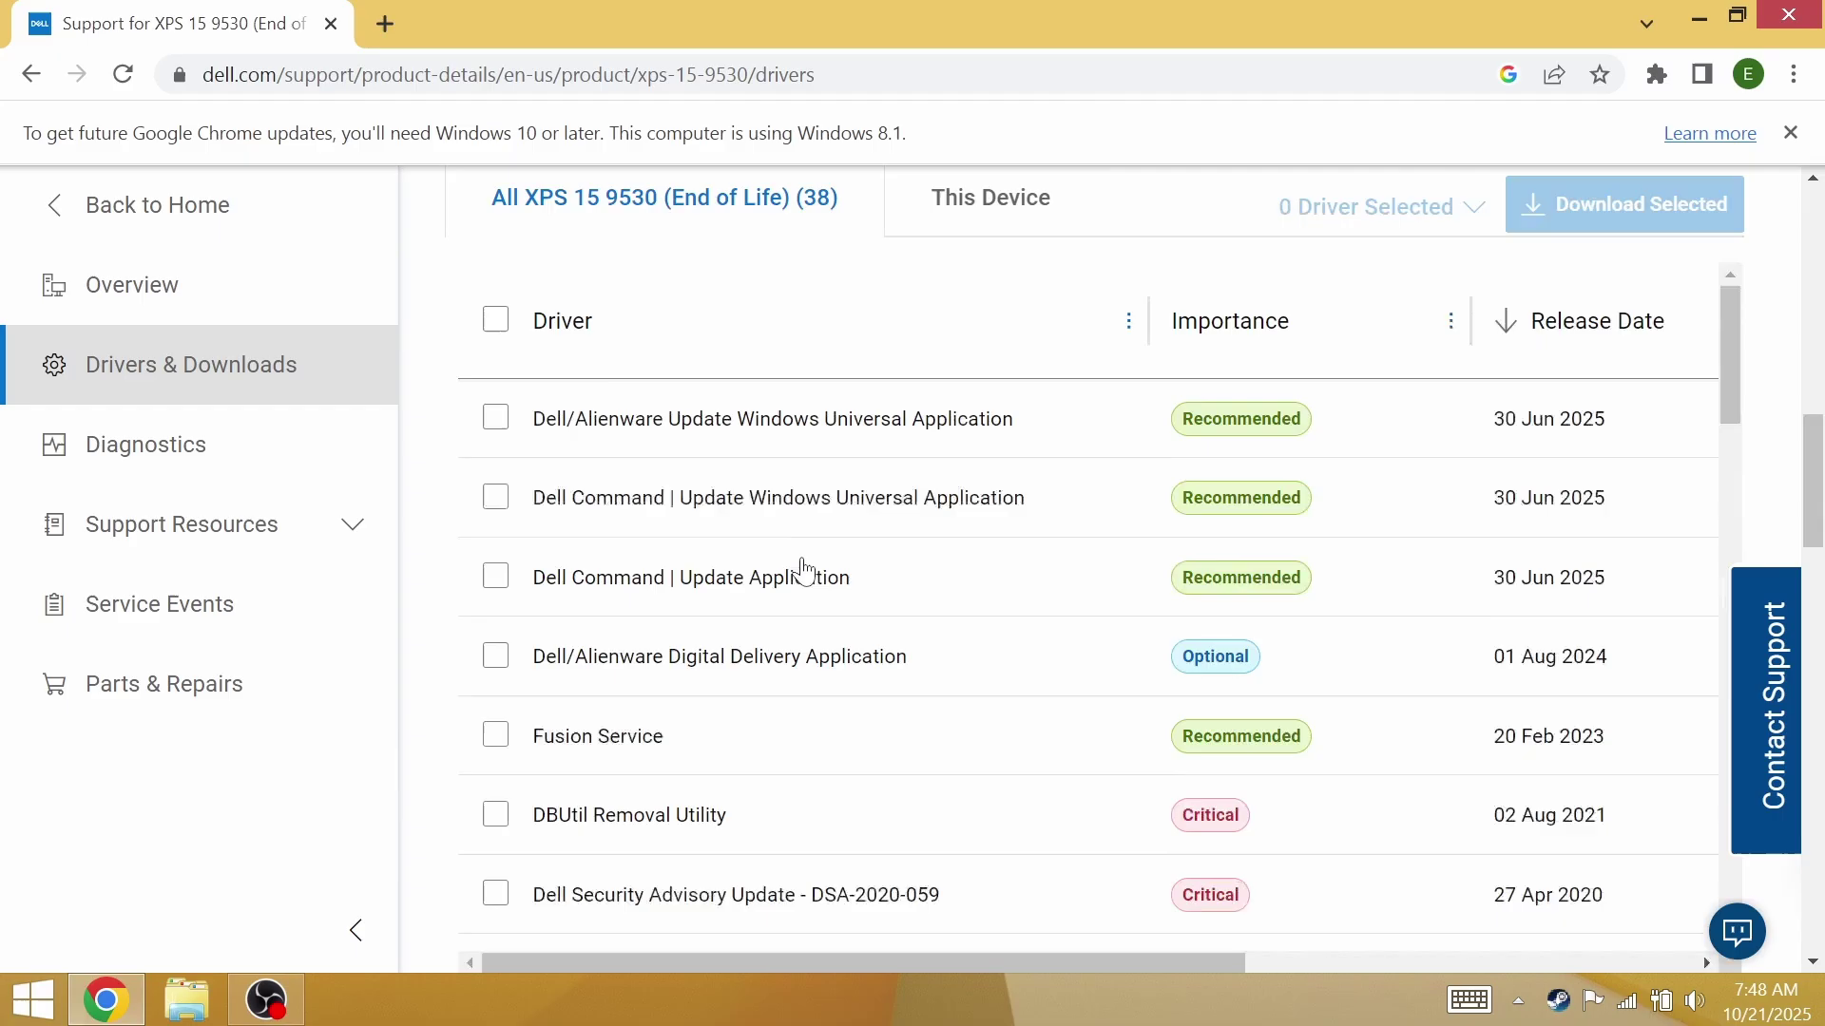
scroll(804, 570, down, 3)
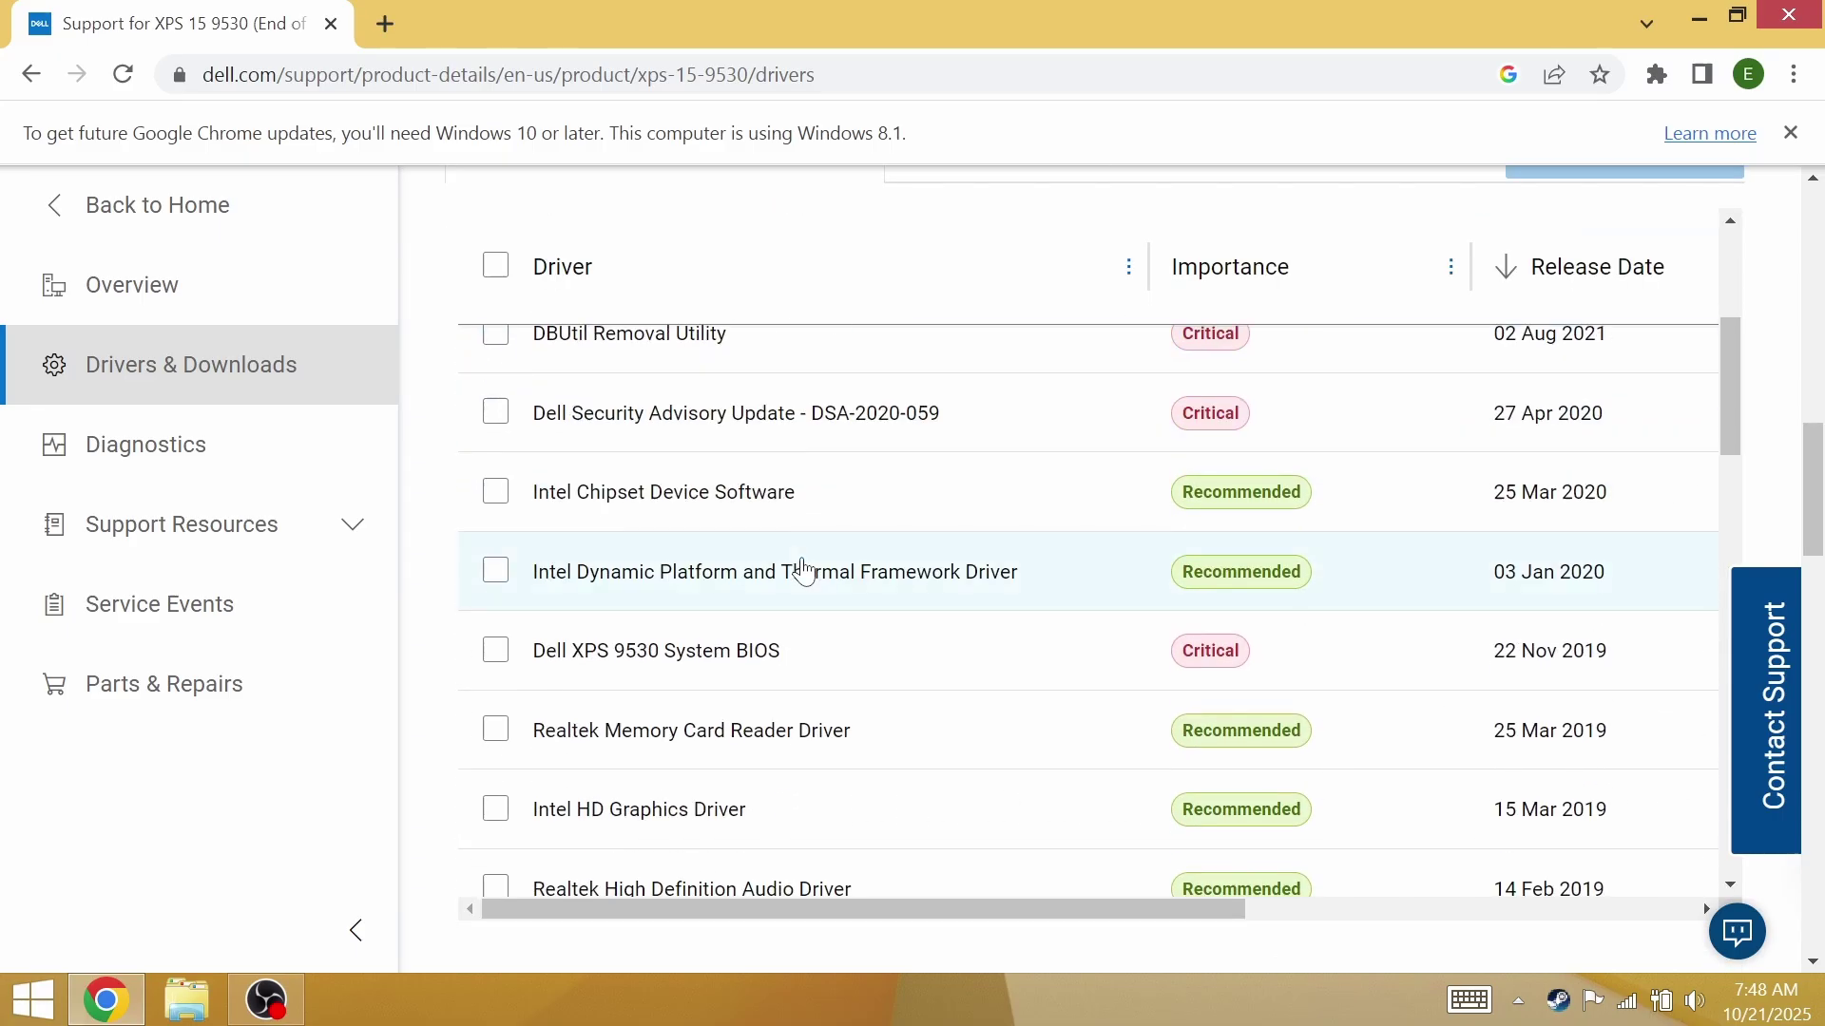
scroll(803, 570, up, 3)
scroll(803, 570, up, 2)
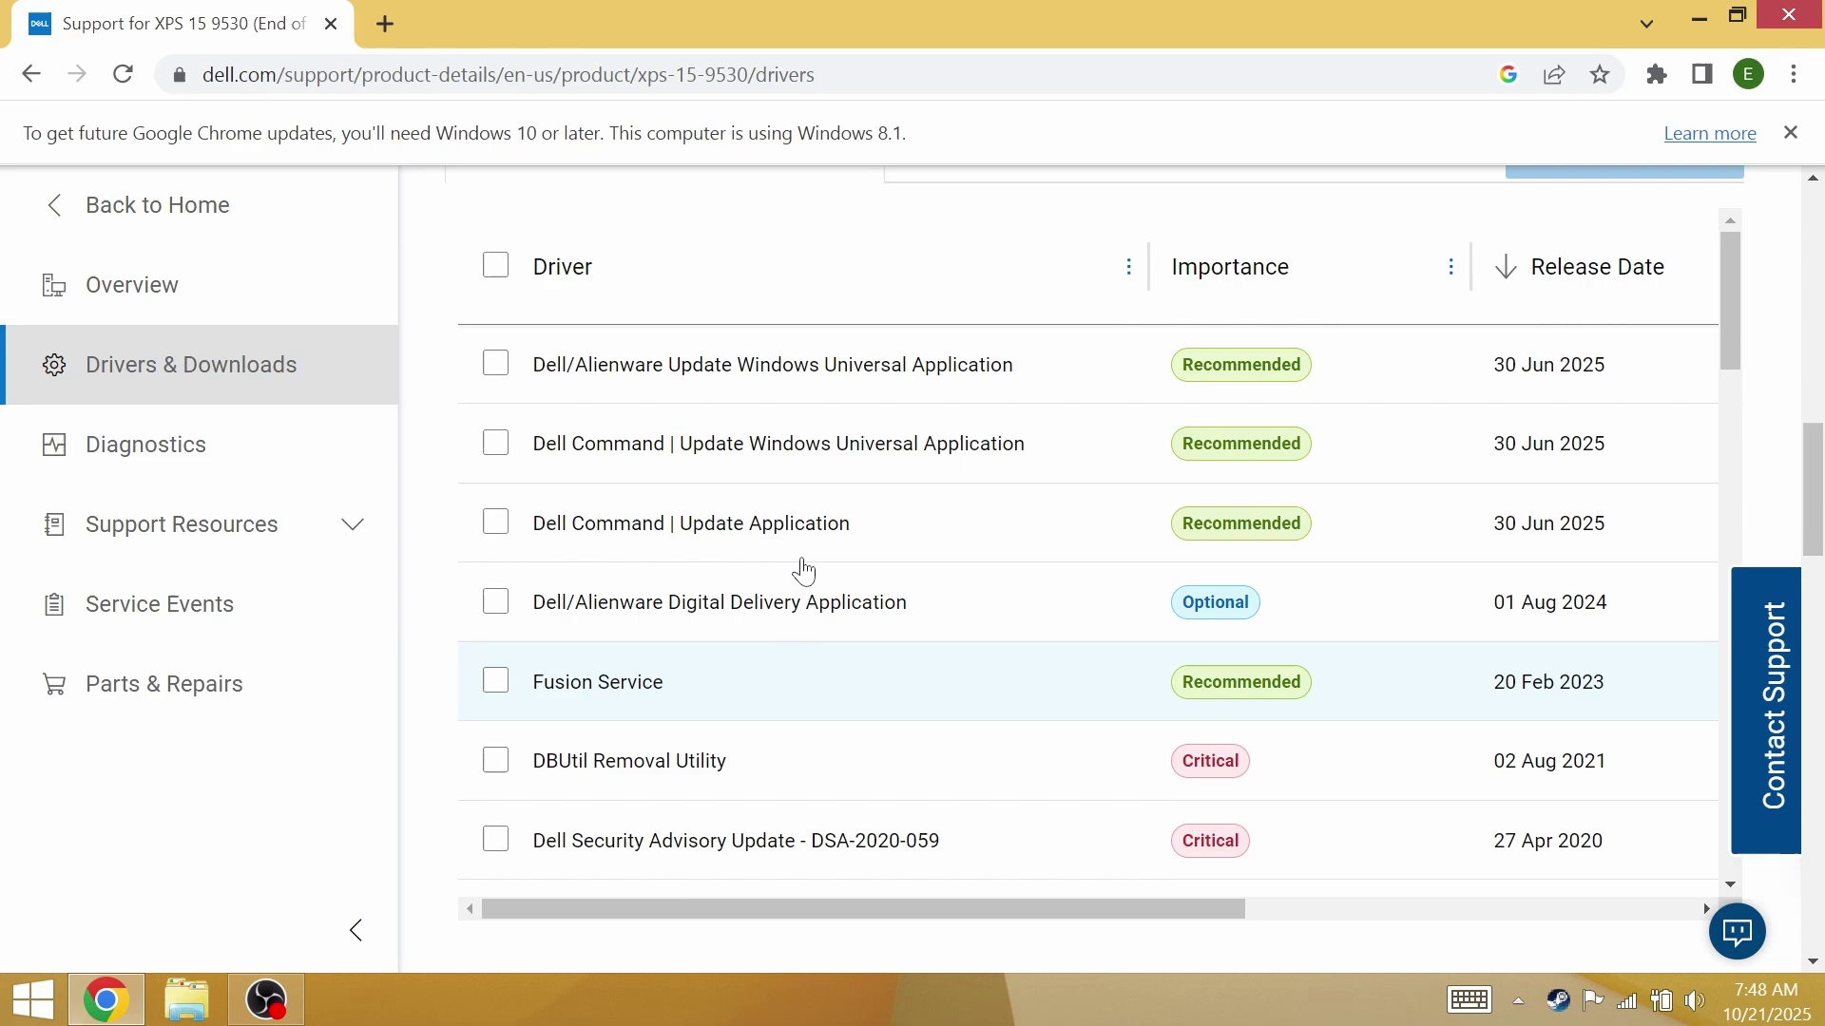
scroll(803, 570, up, 2)
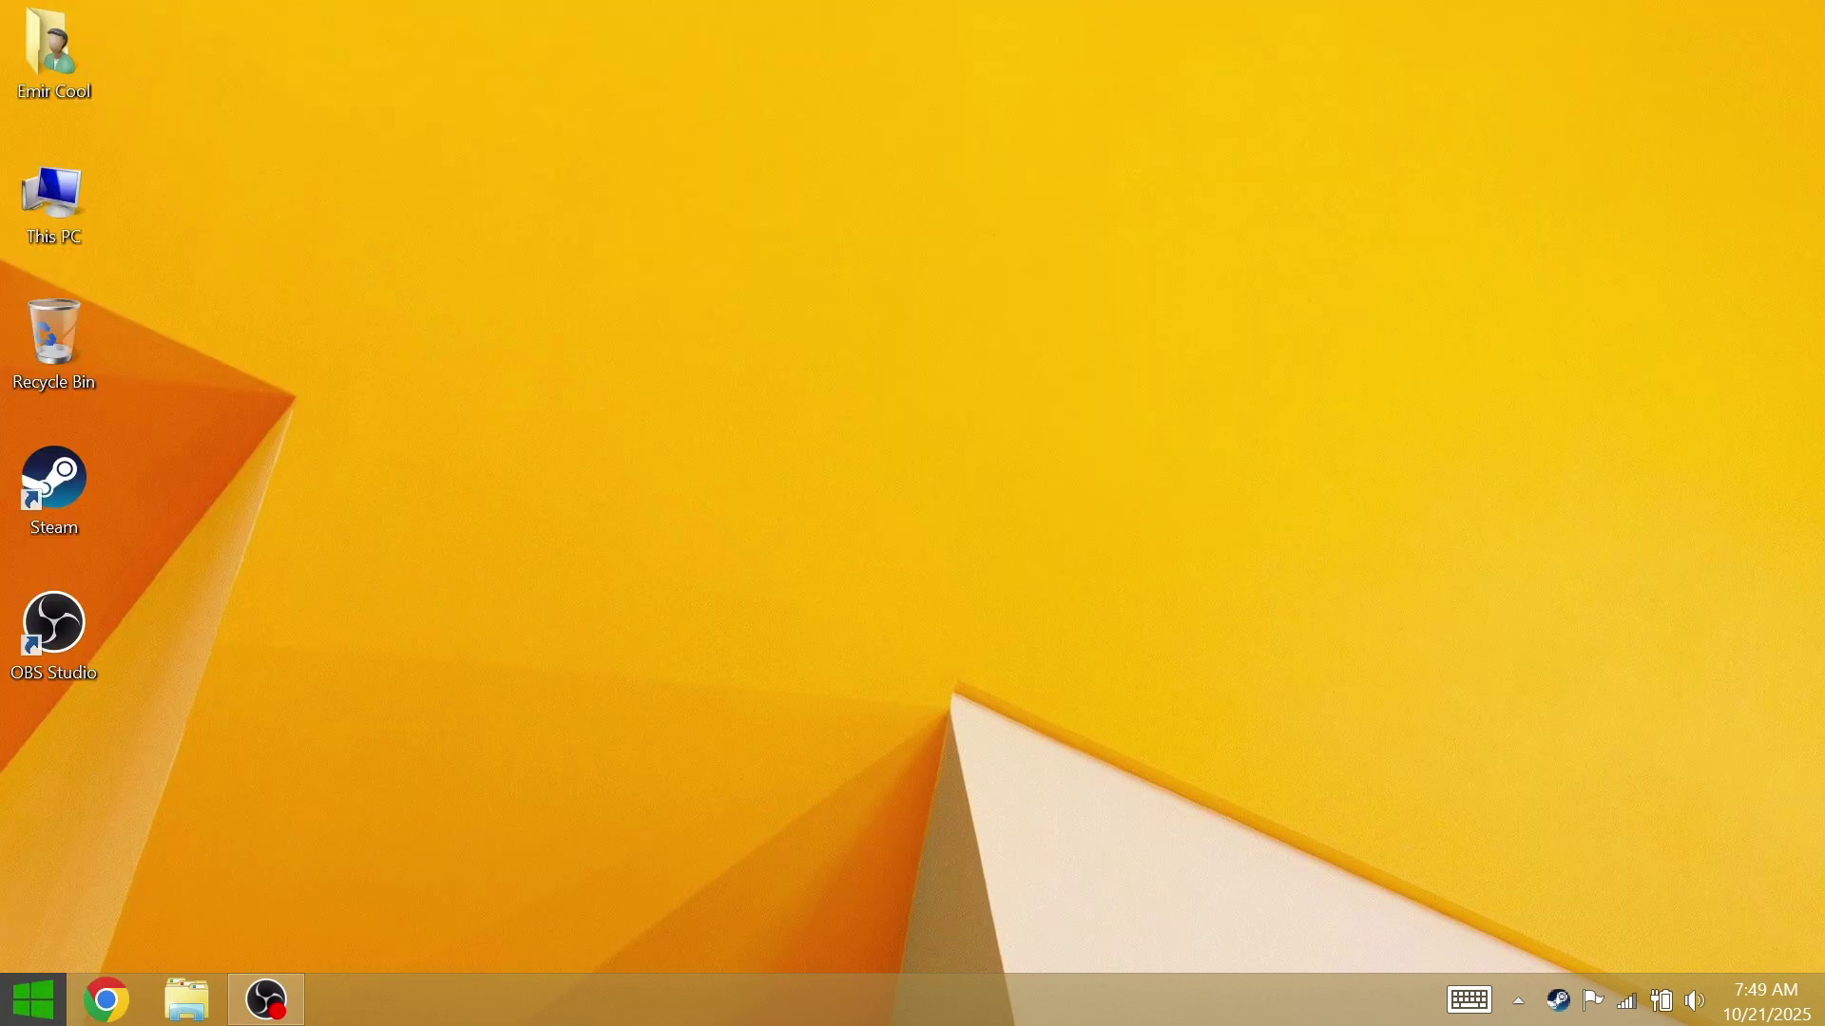
Return from the Start screen to the desktop and launch Chrome.
click(33, 998)
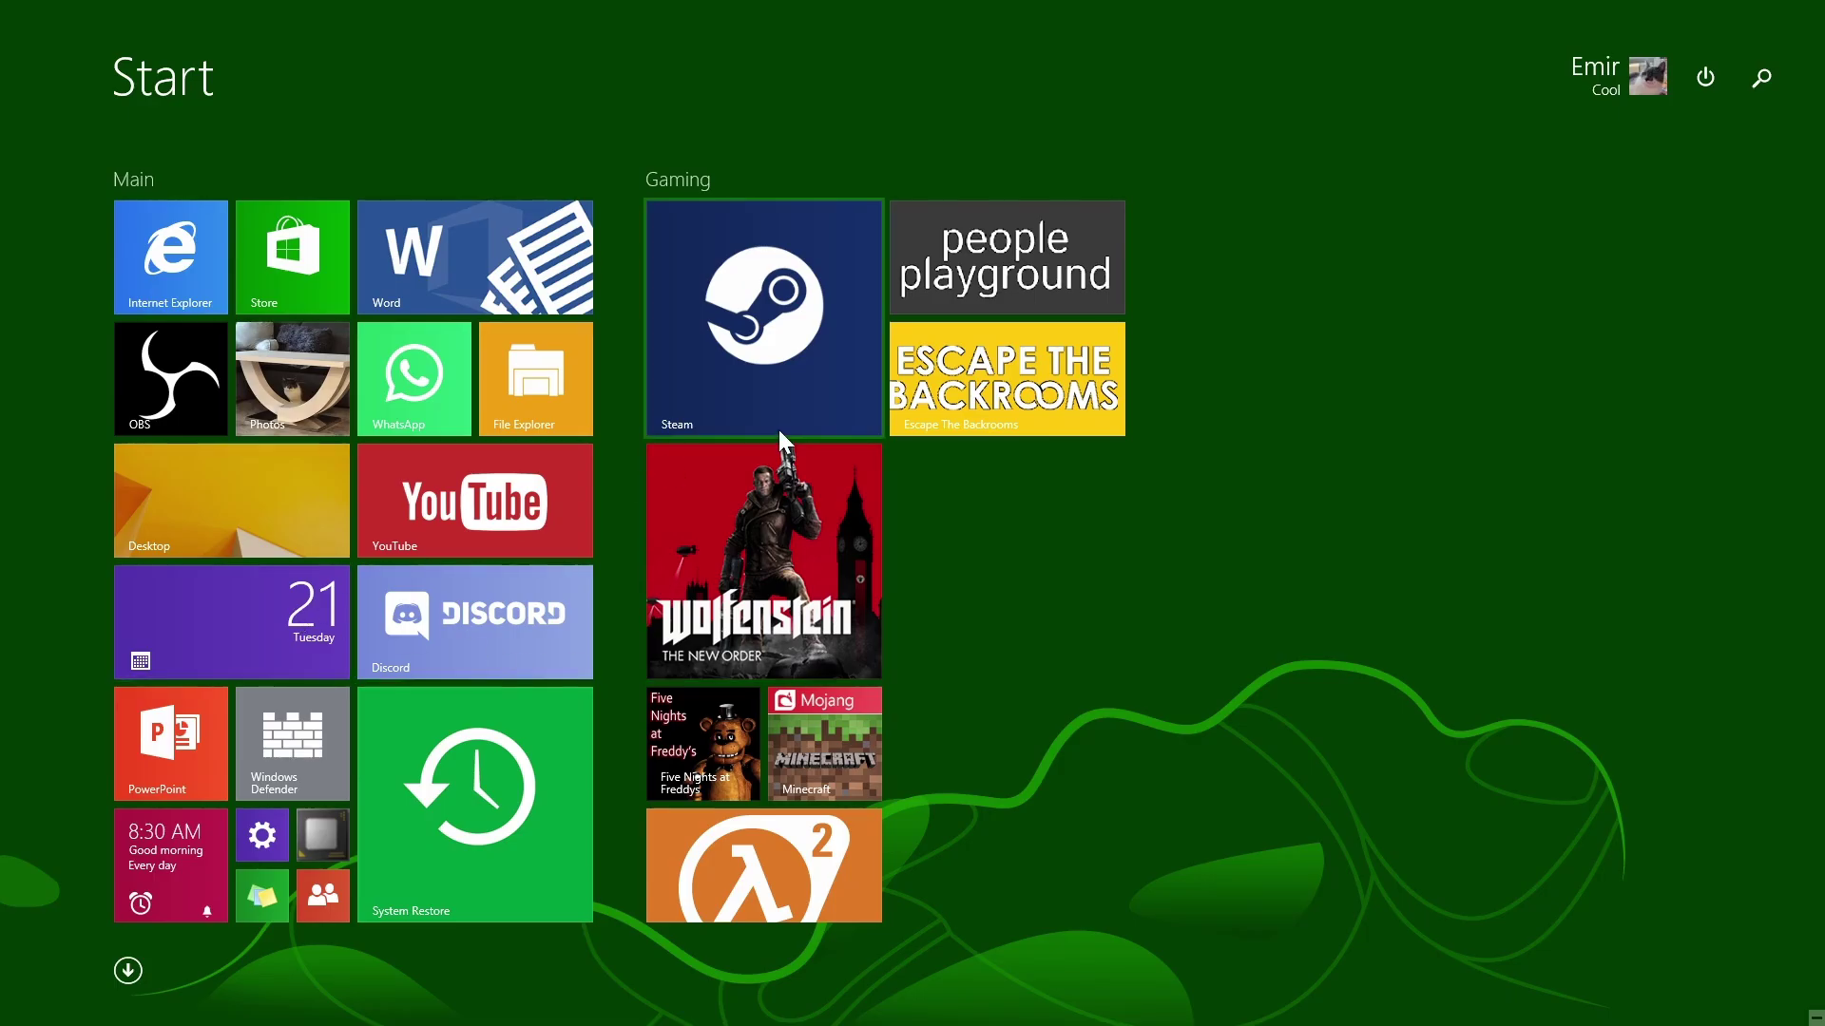
click(242, 477)
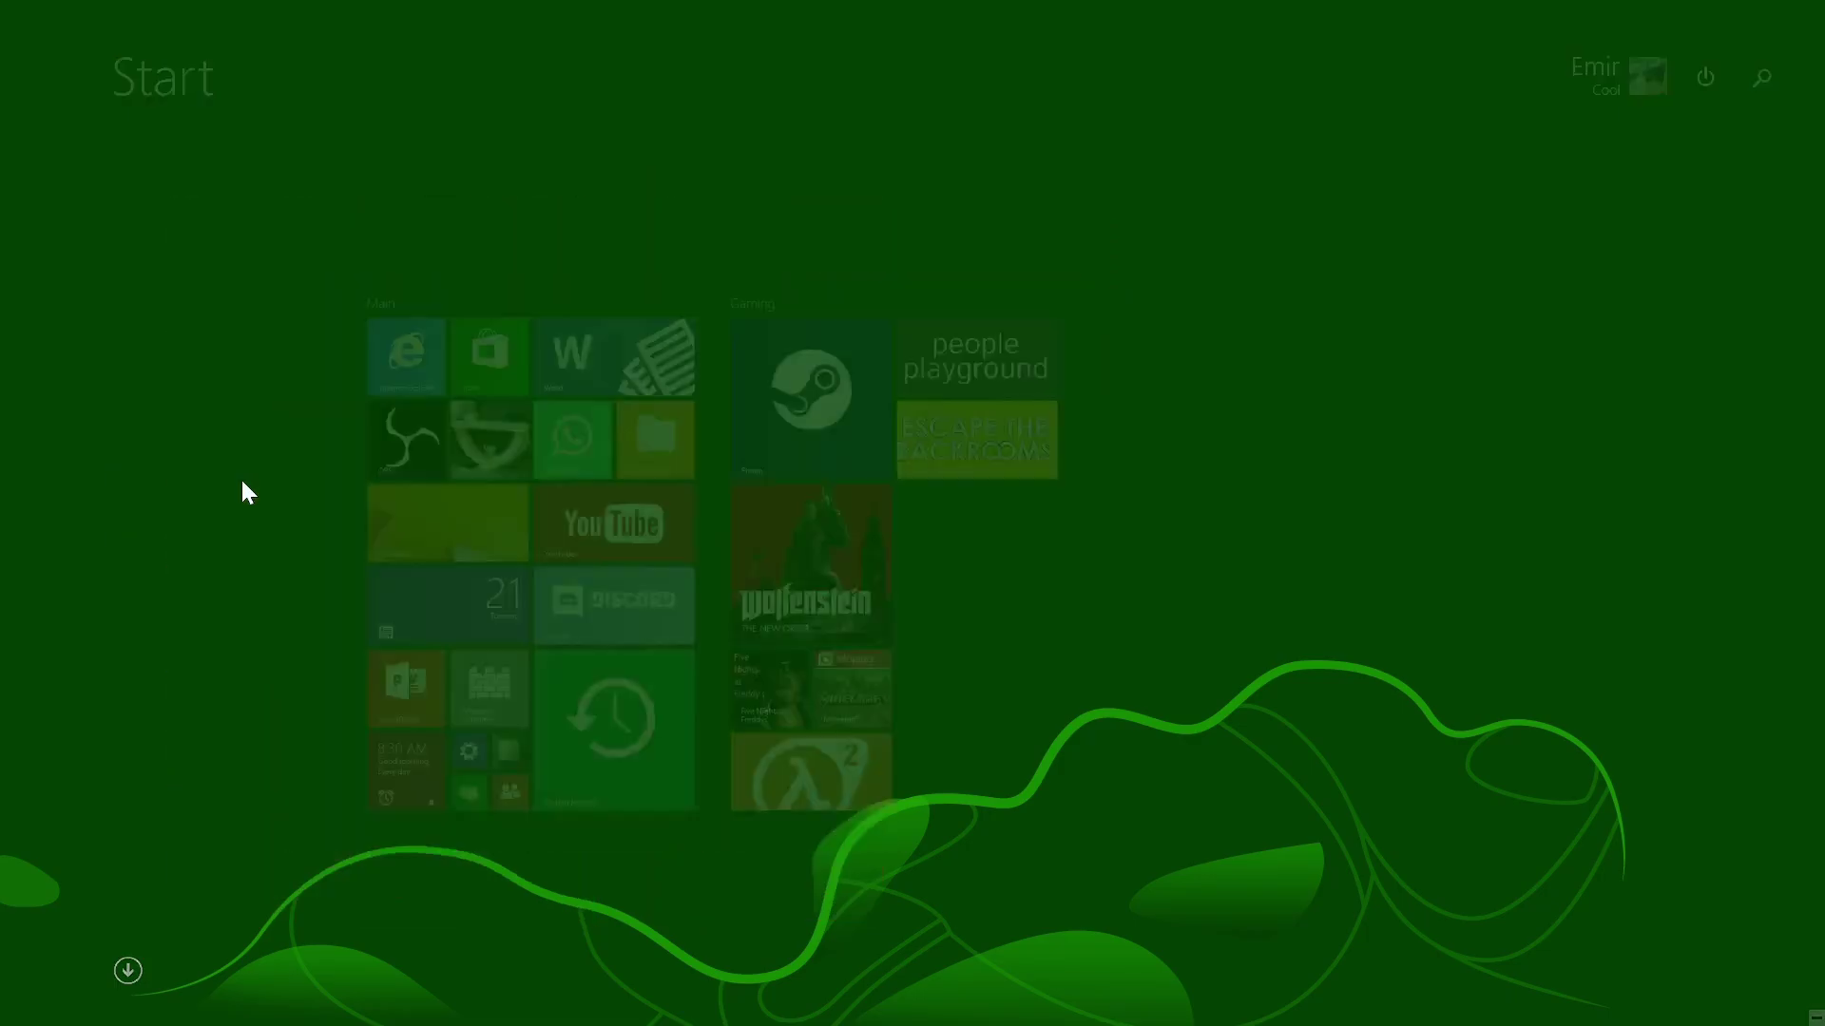
click(133, 984)
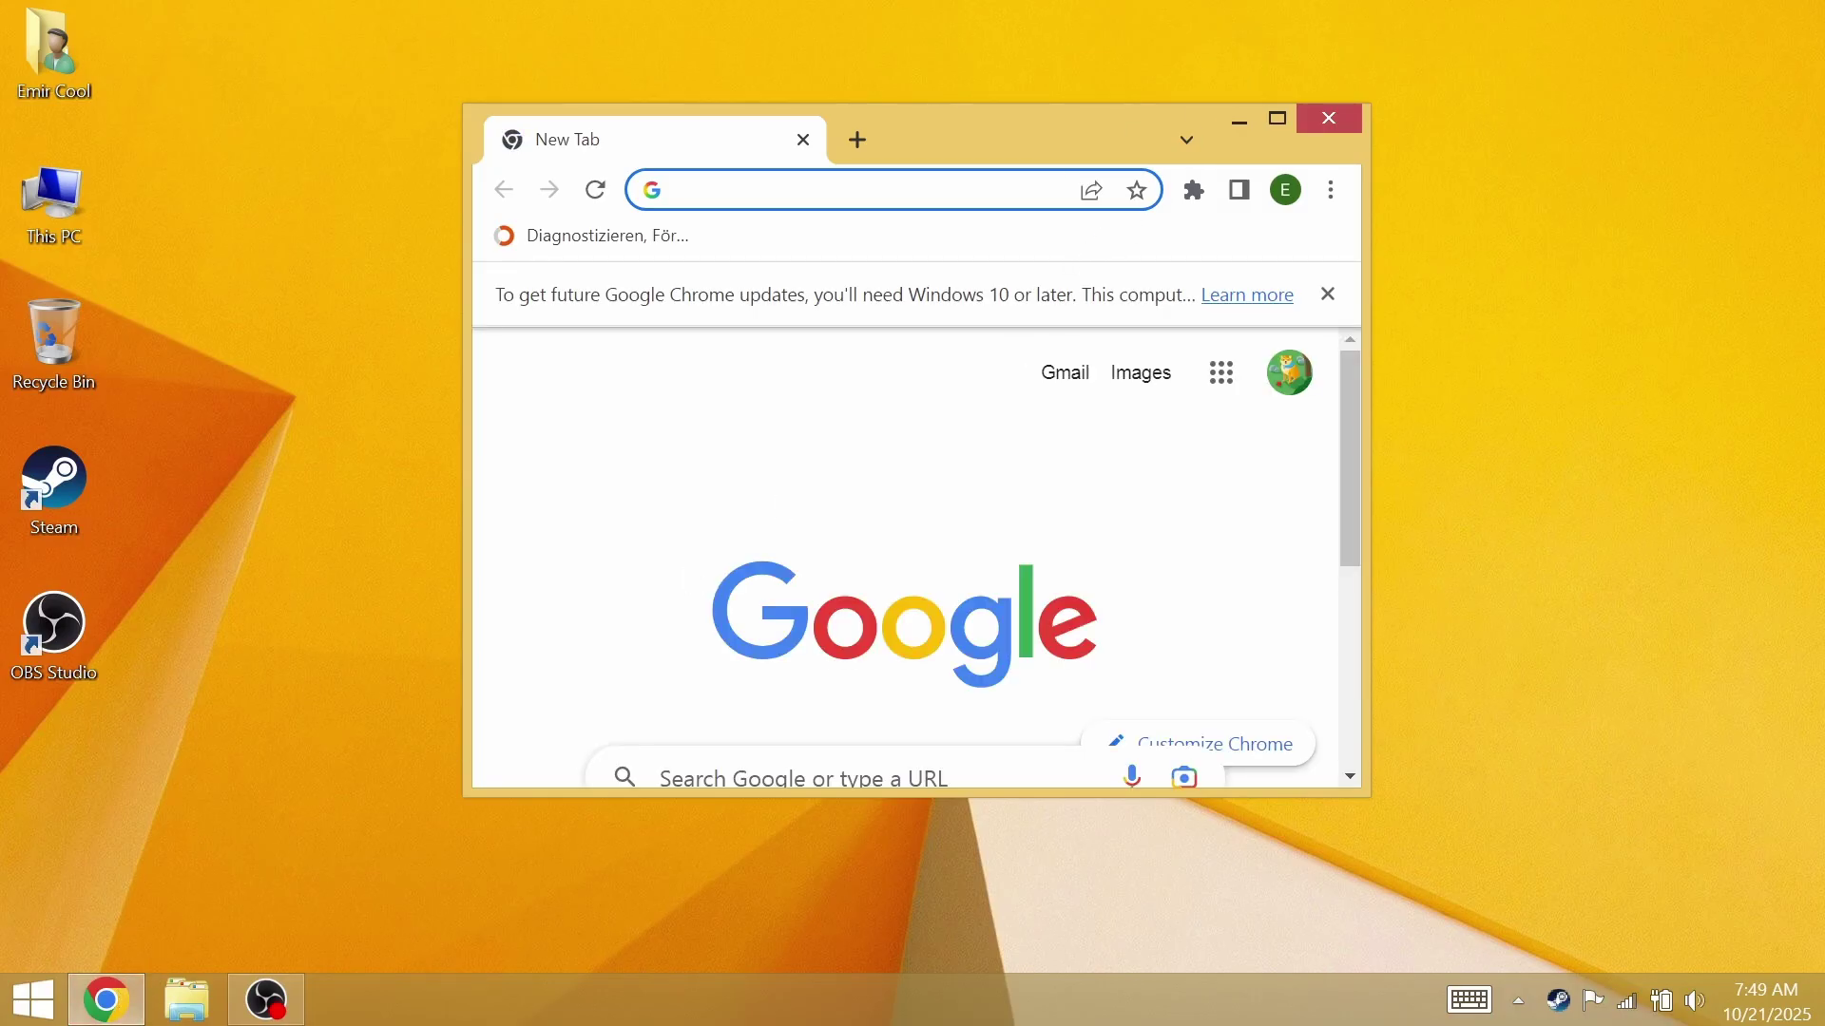
Search 'DISCORD WINDOWS 8 INTERNET ARCHI' and scroll the results down to the r/windows8 Reddit thread.
text(DISCORD WINDO)
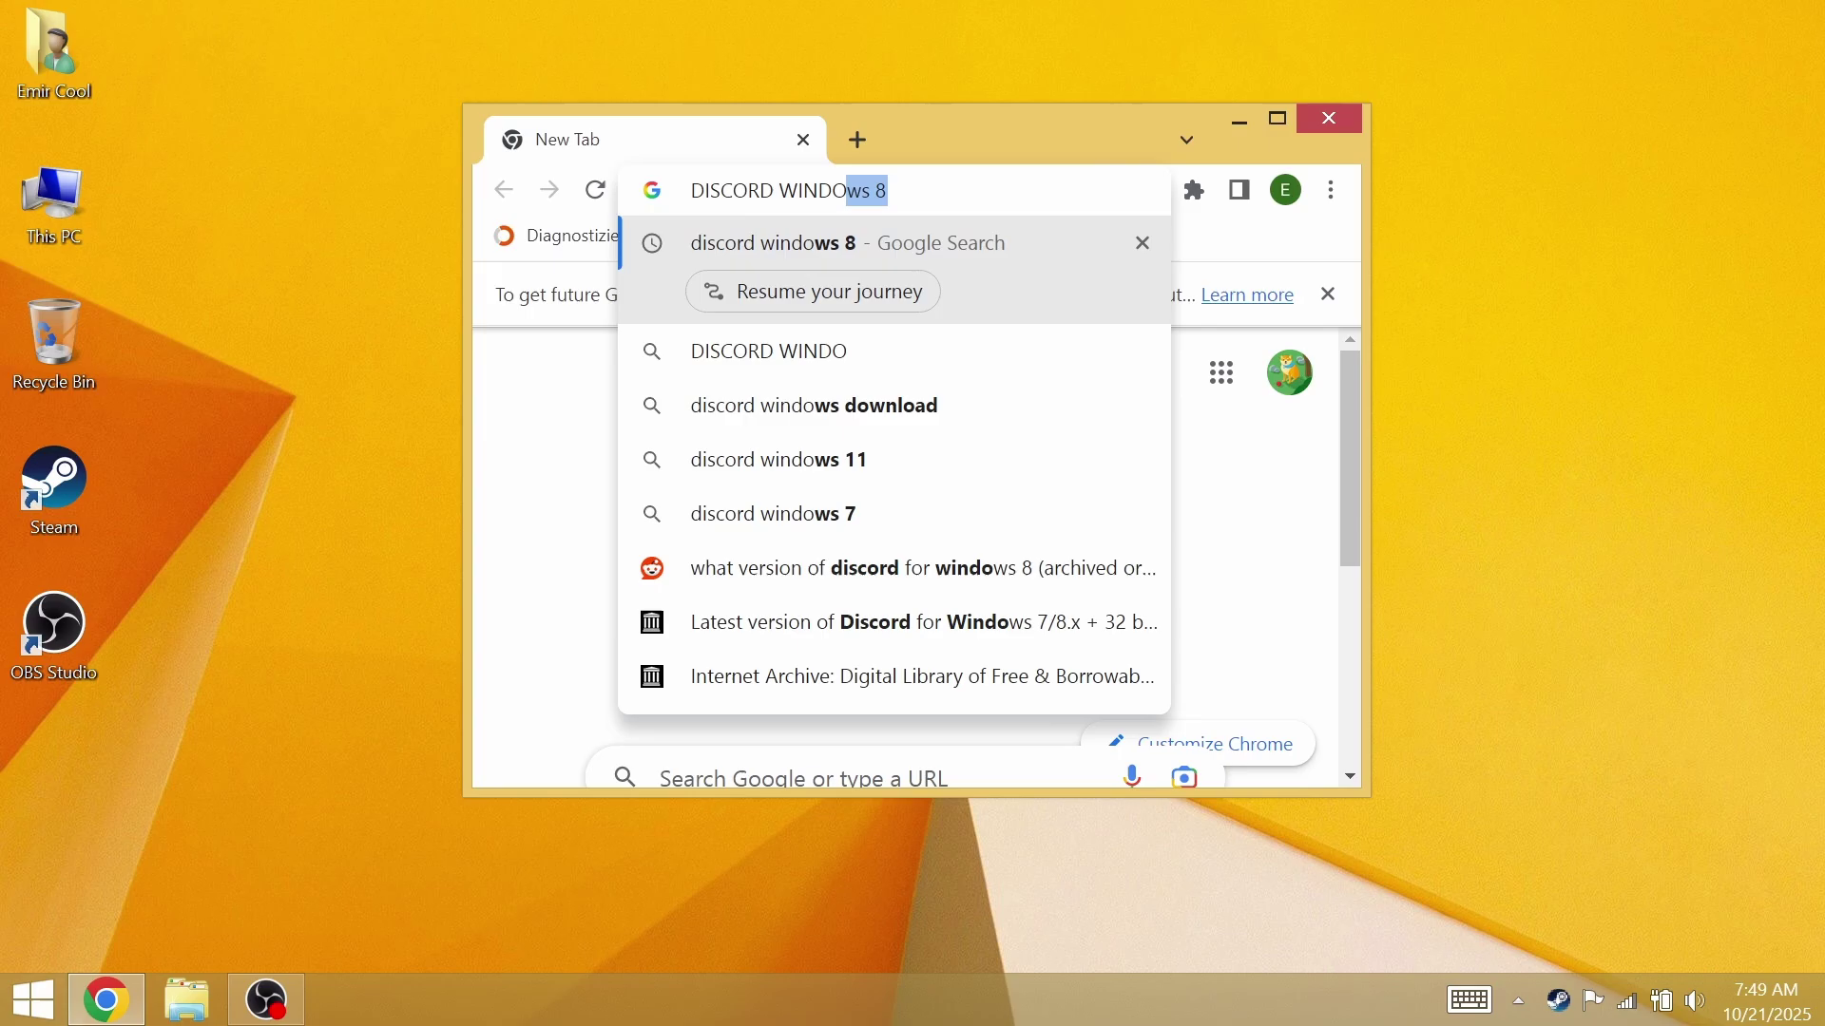
text(WS 8 IN)
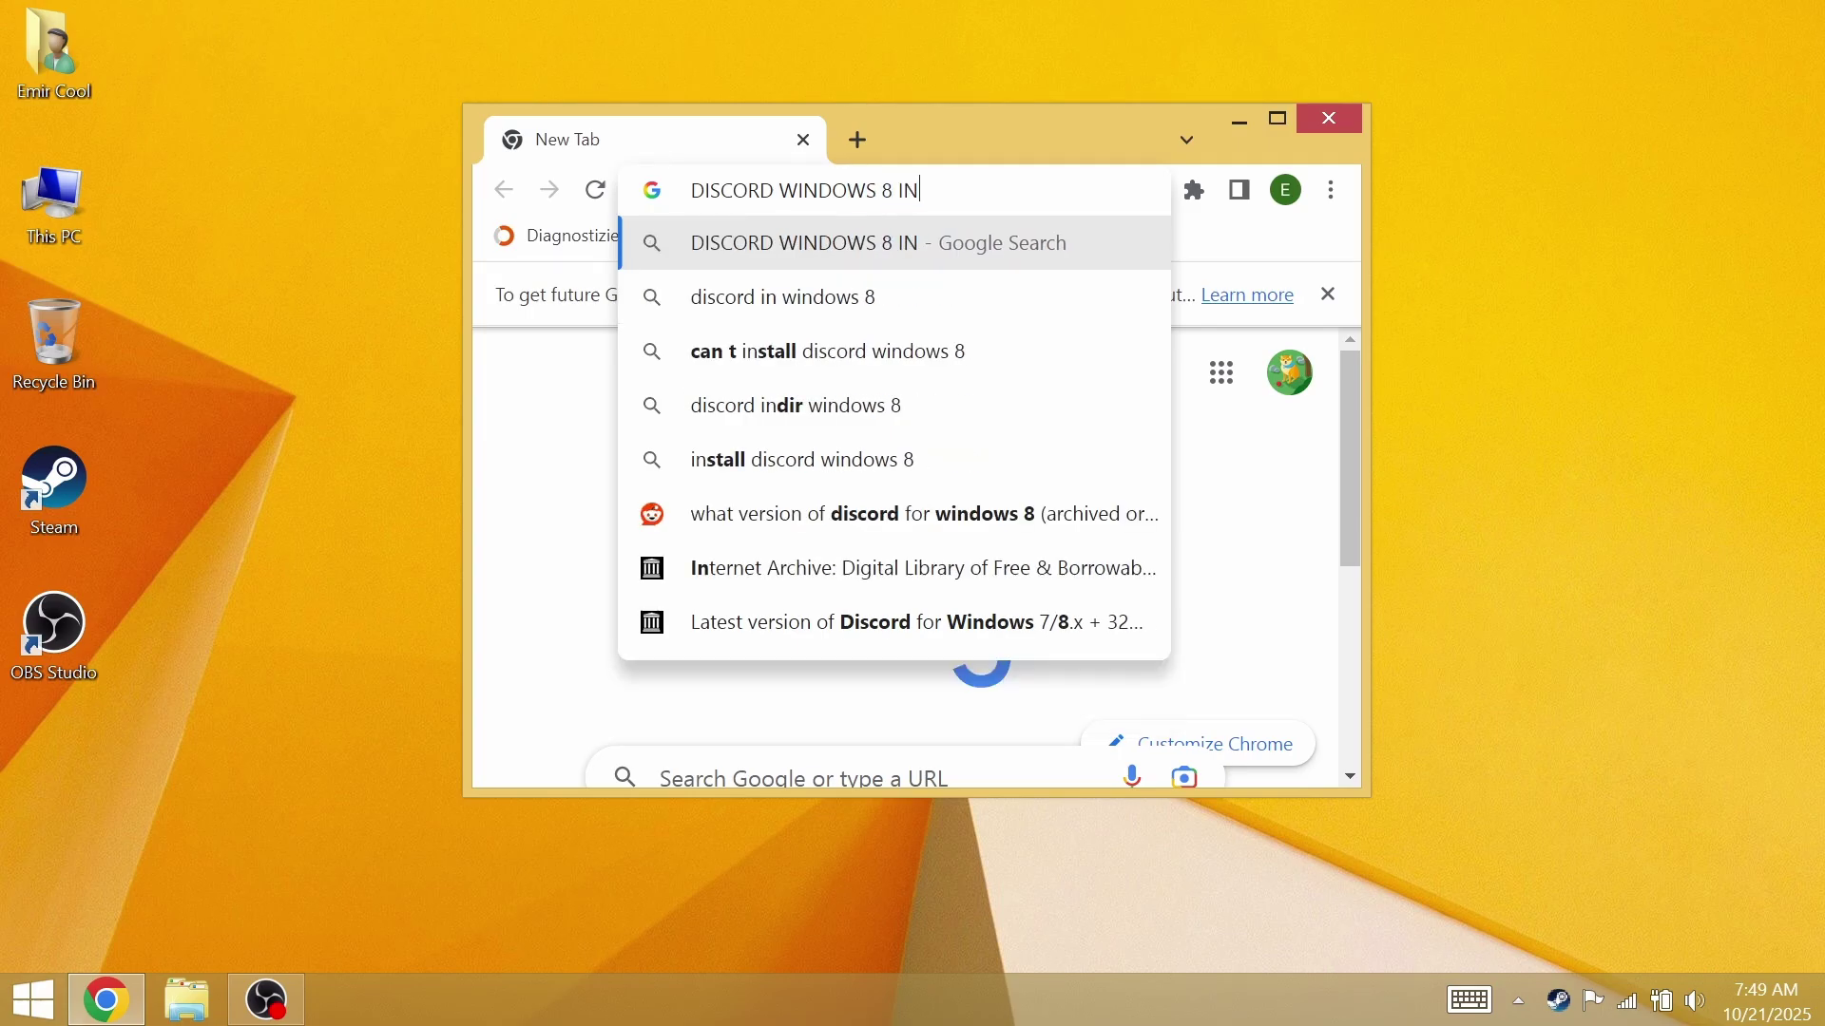
text(TERNET ARCHI)
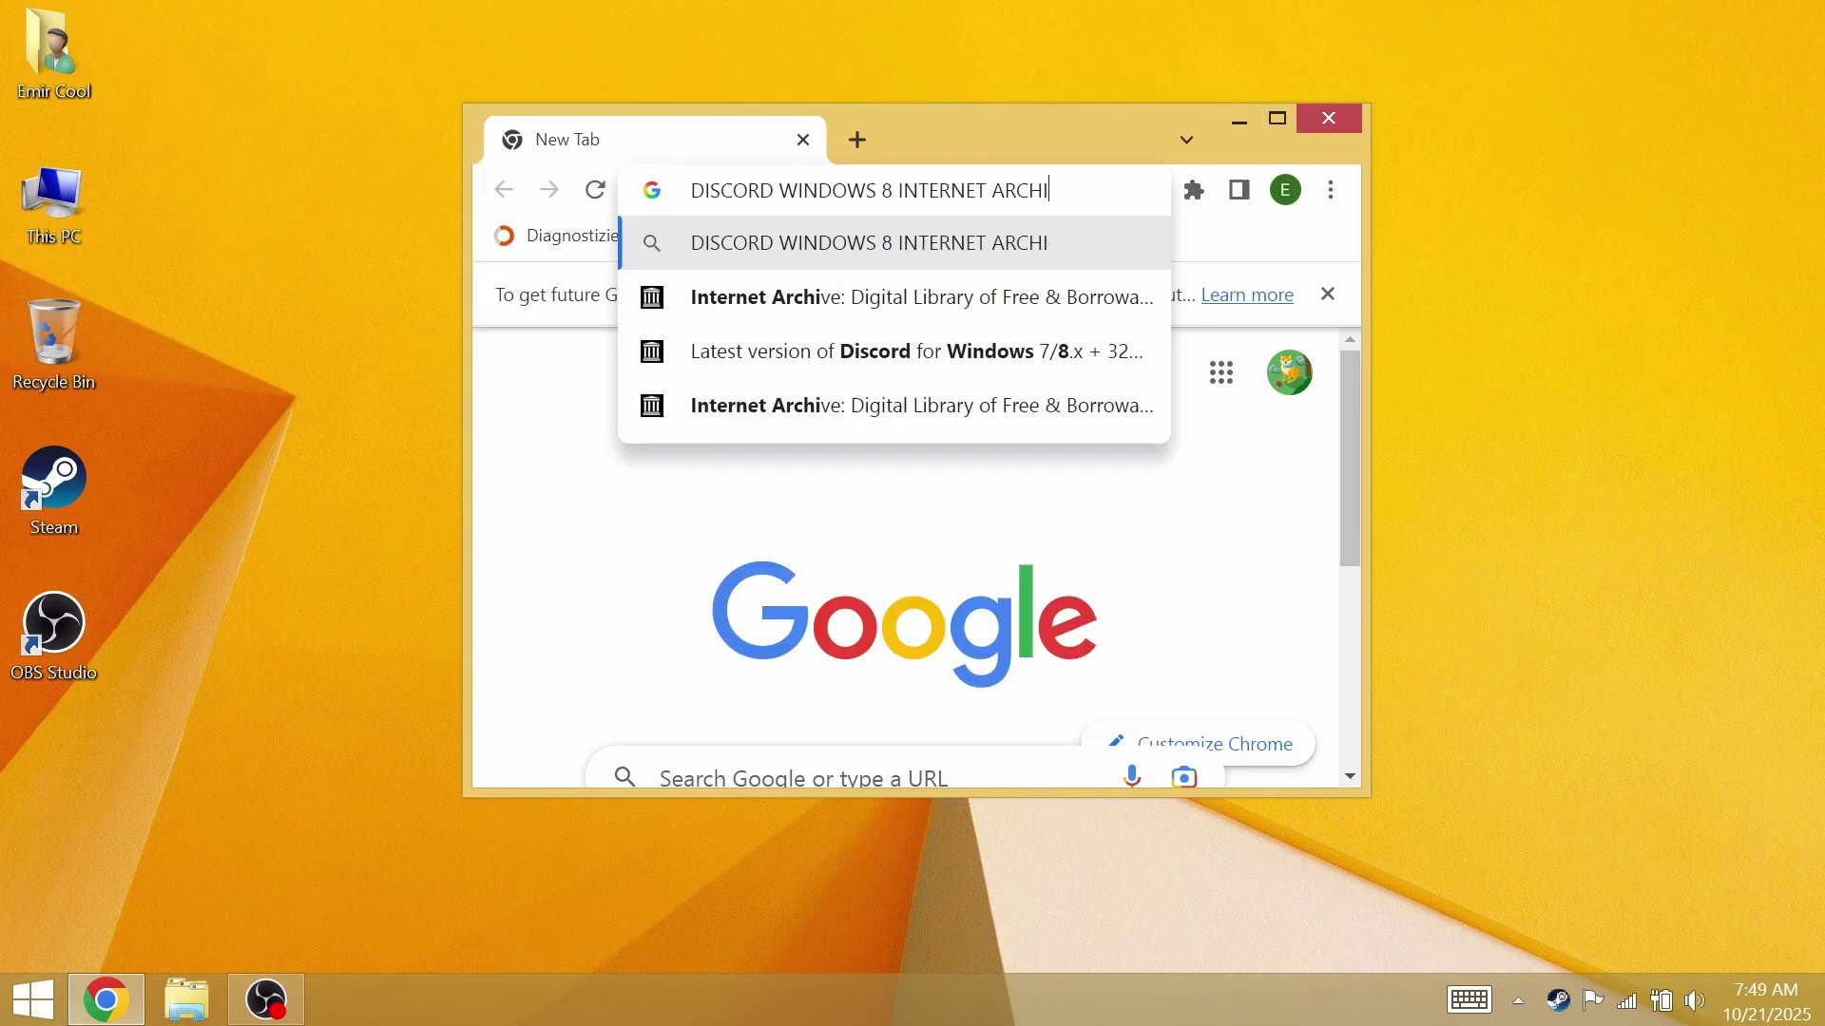
key(Return)
scroll(962, 513, down, 3)
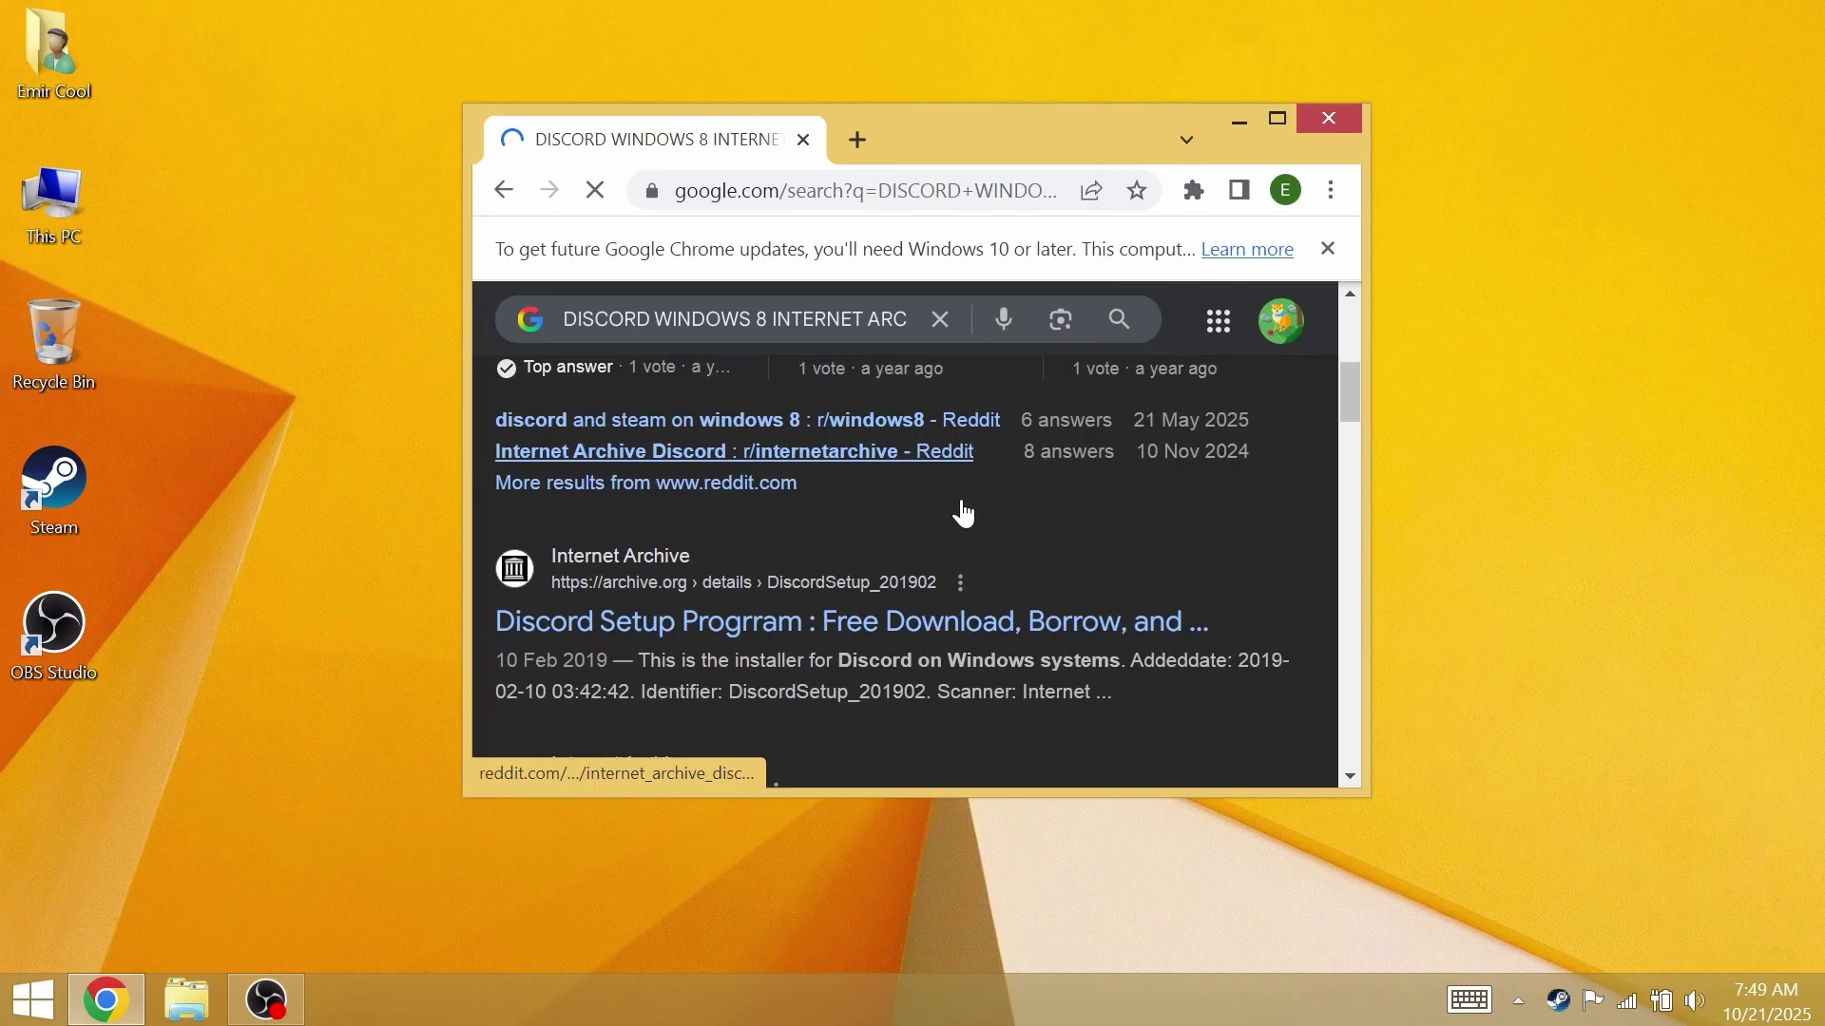
scroll(963, 513, down, 7)
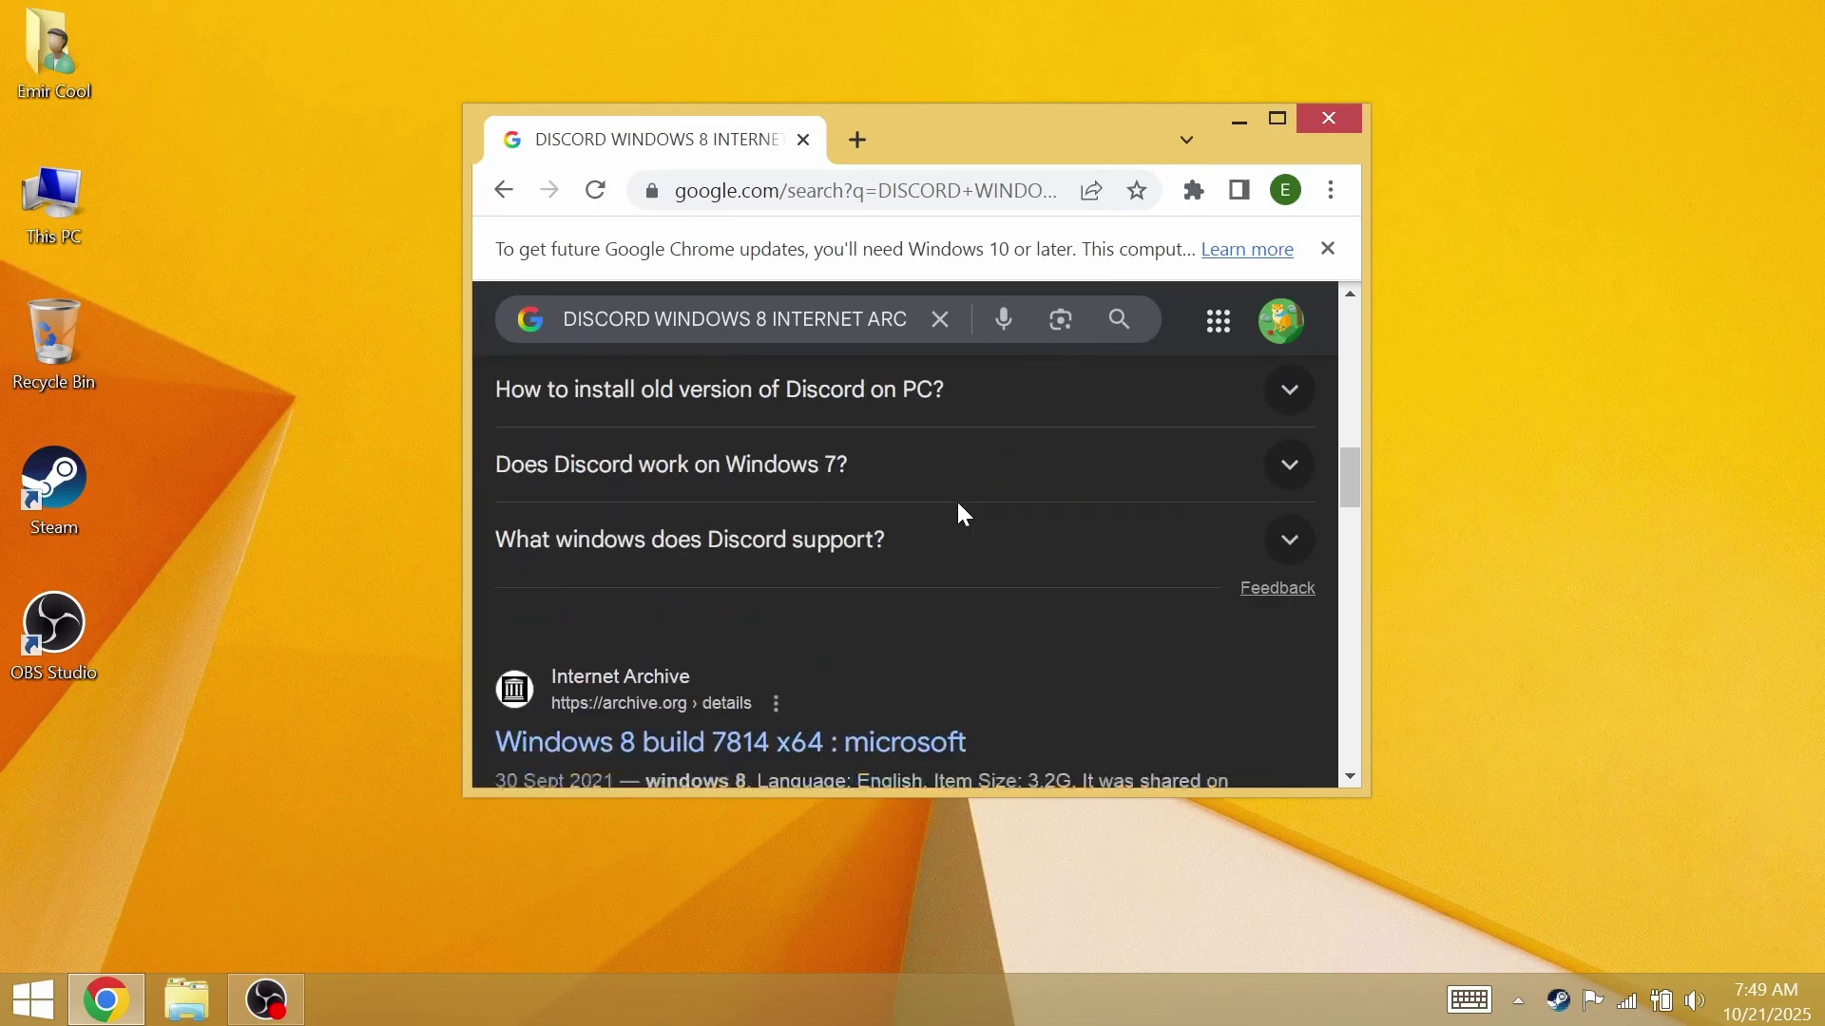
scroll(958, 505, down, 3)
scroll(1006, 432, down, 5)
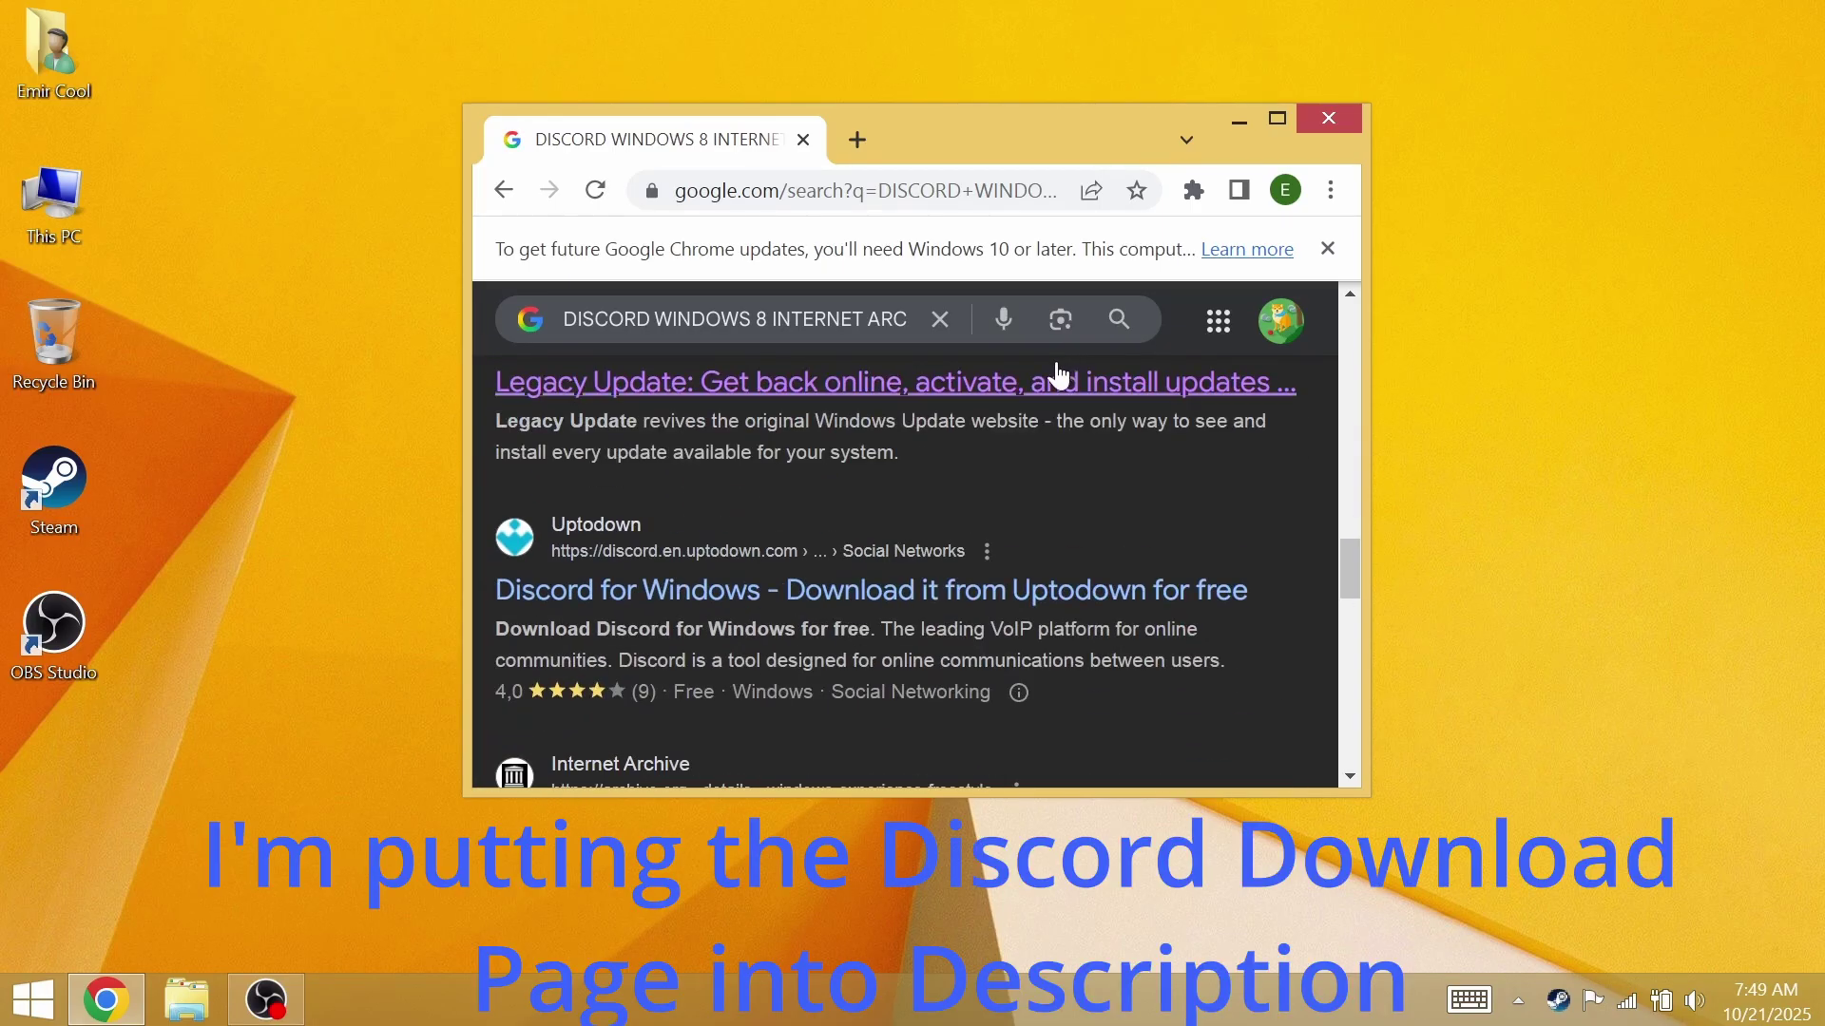
scroll(1061, 385, down, 4)
scroll(1041, 424, down, 8)
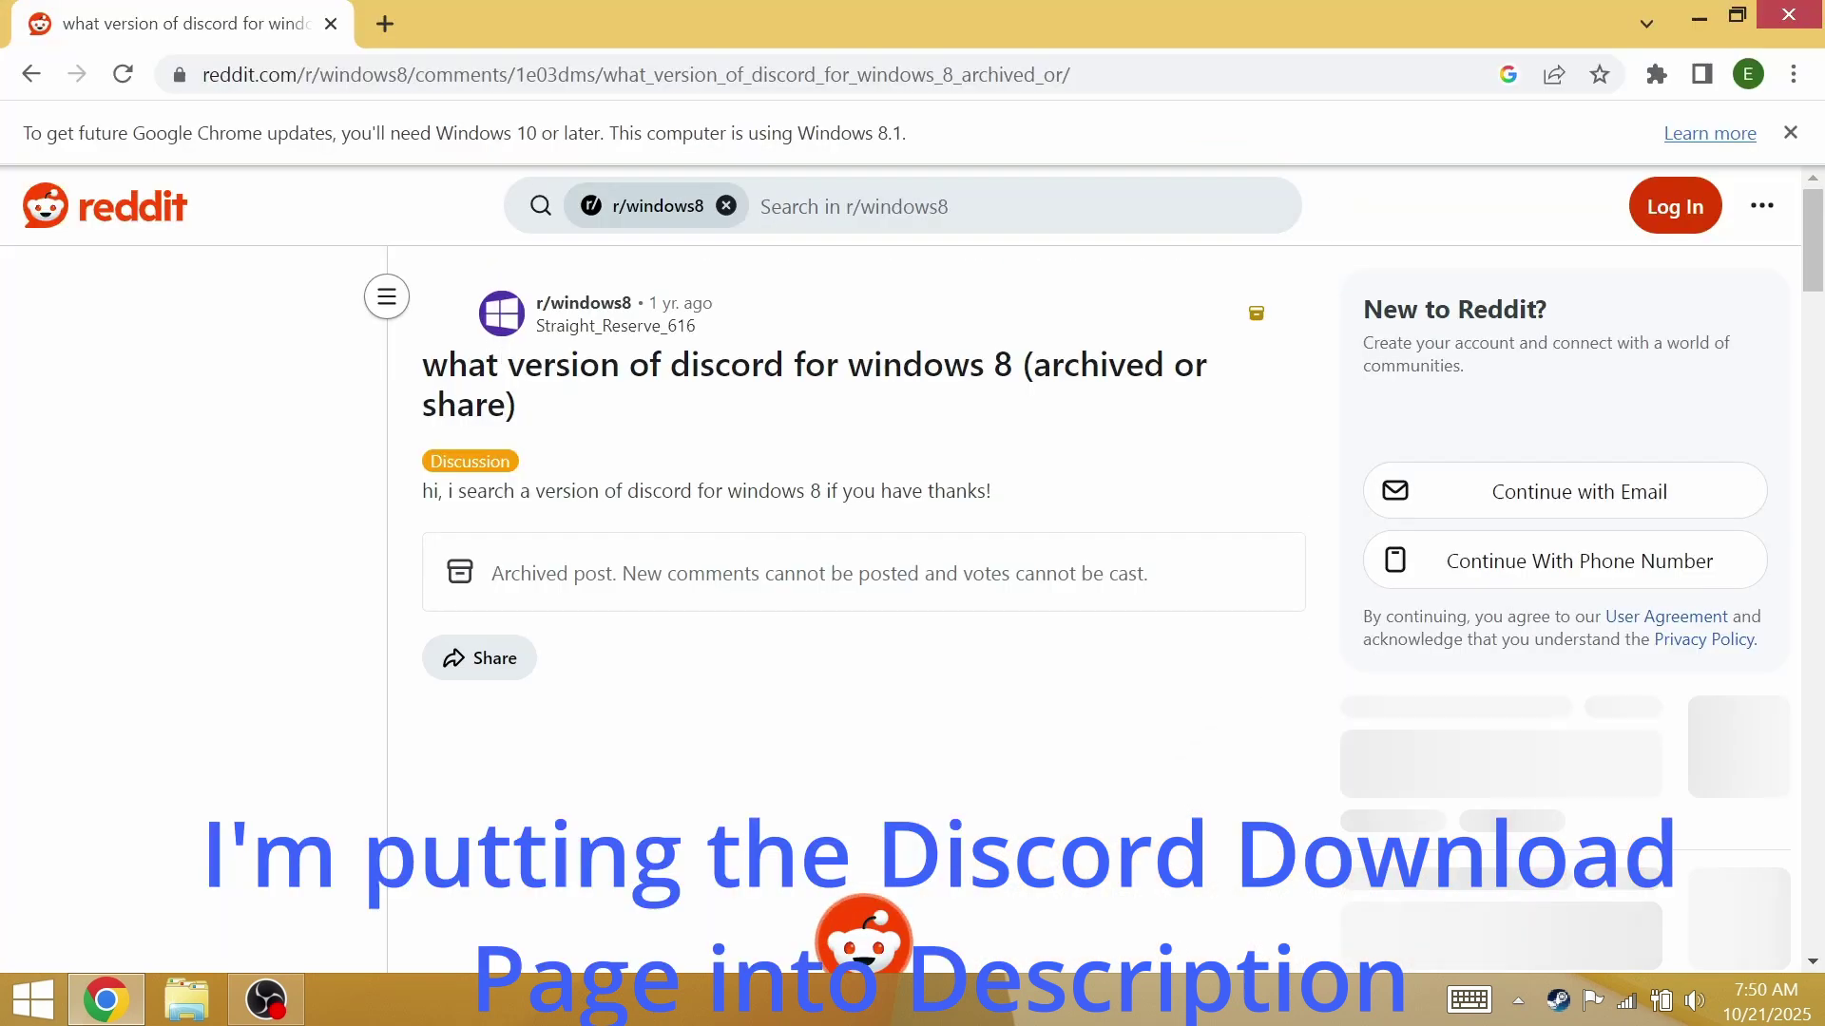
scroll(711, 678, down, 12)
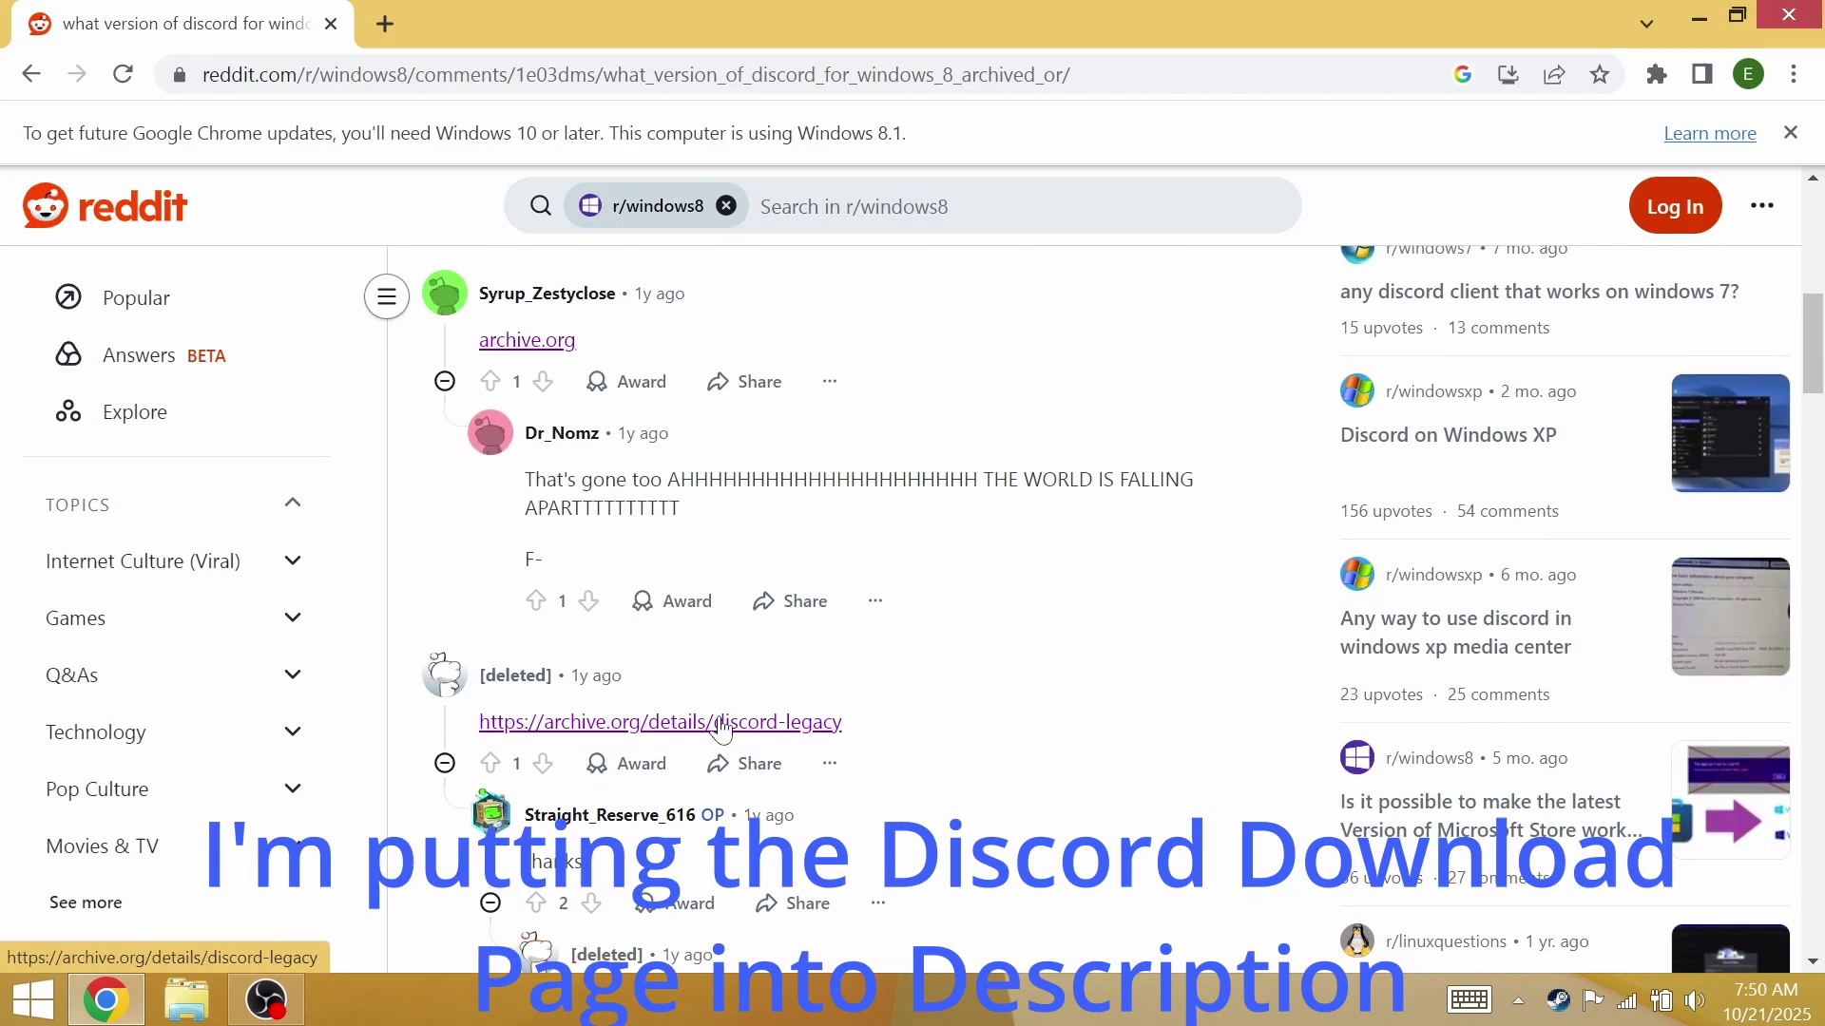
Open the archive.org discord-legacy link in a new tab and list its Windows executable downloads.
click(718, 726)
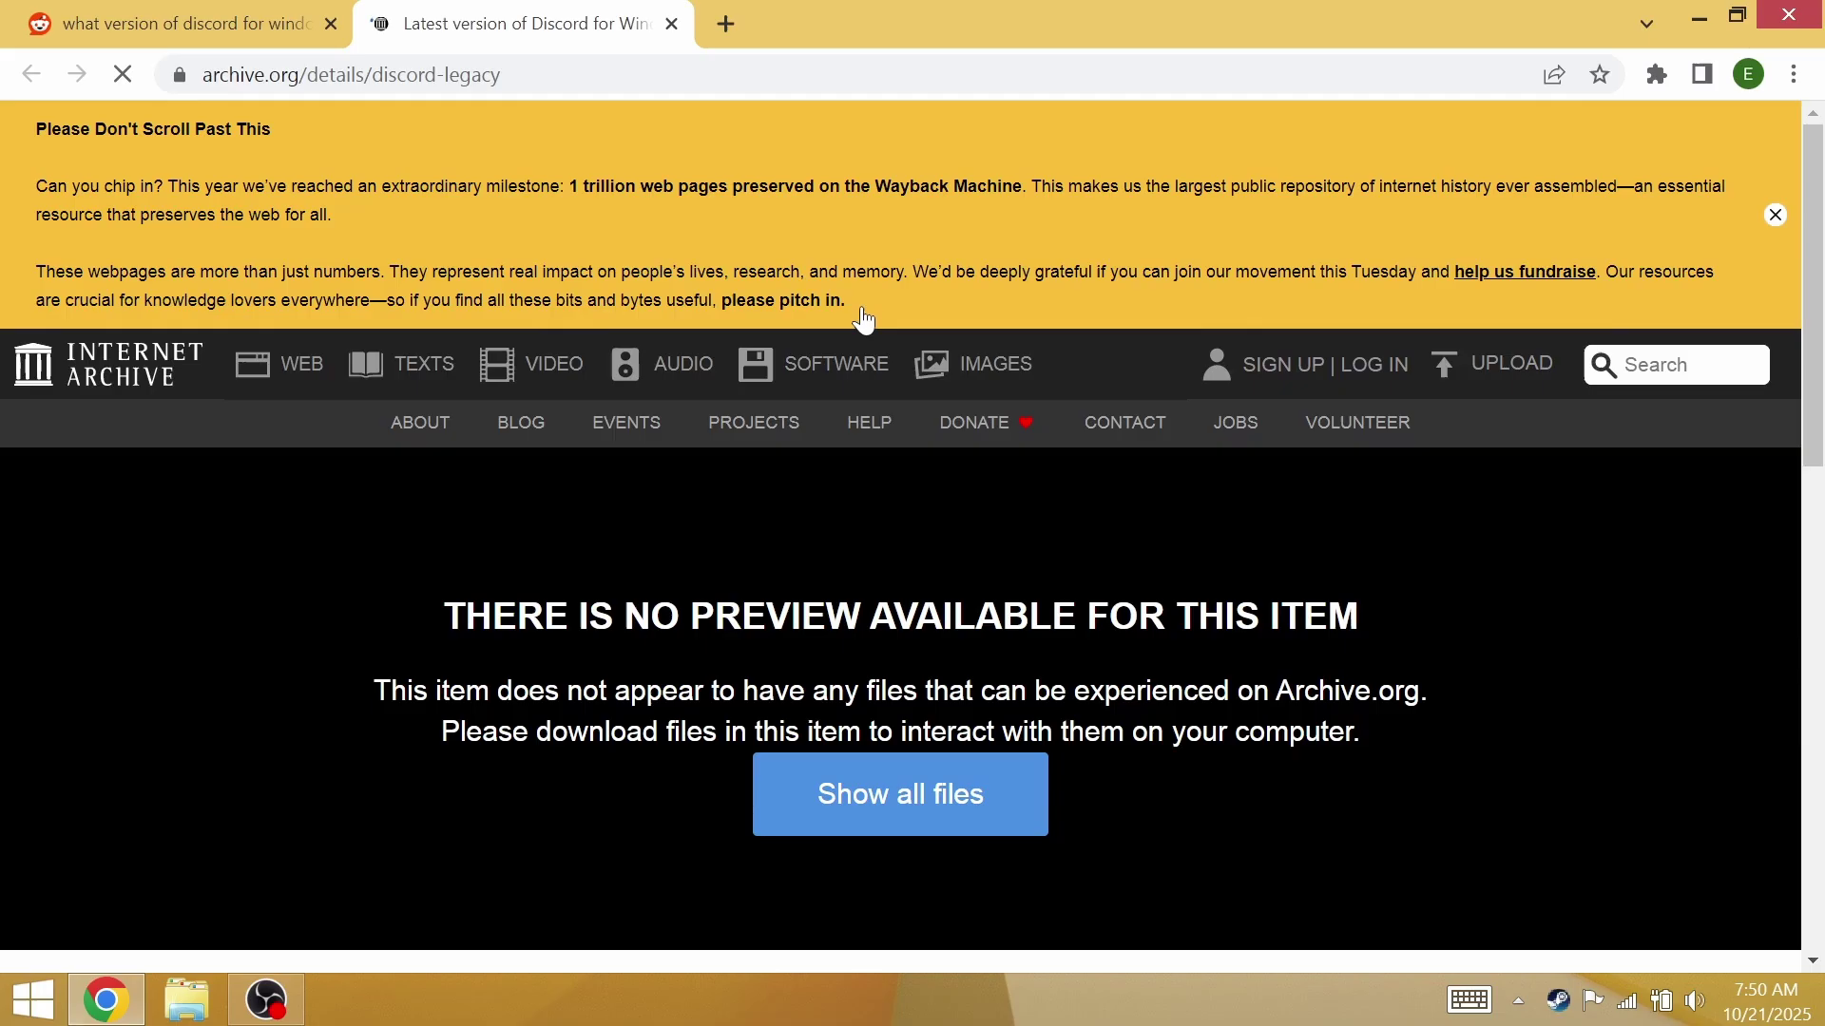
scroll(884, 323, down, 6)
scroll(927, 335, down, 1)
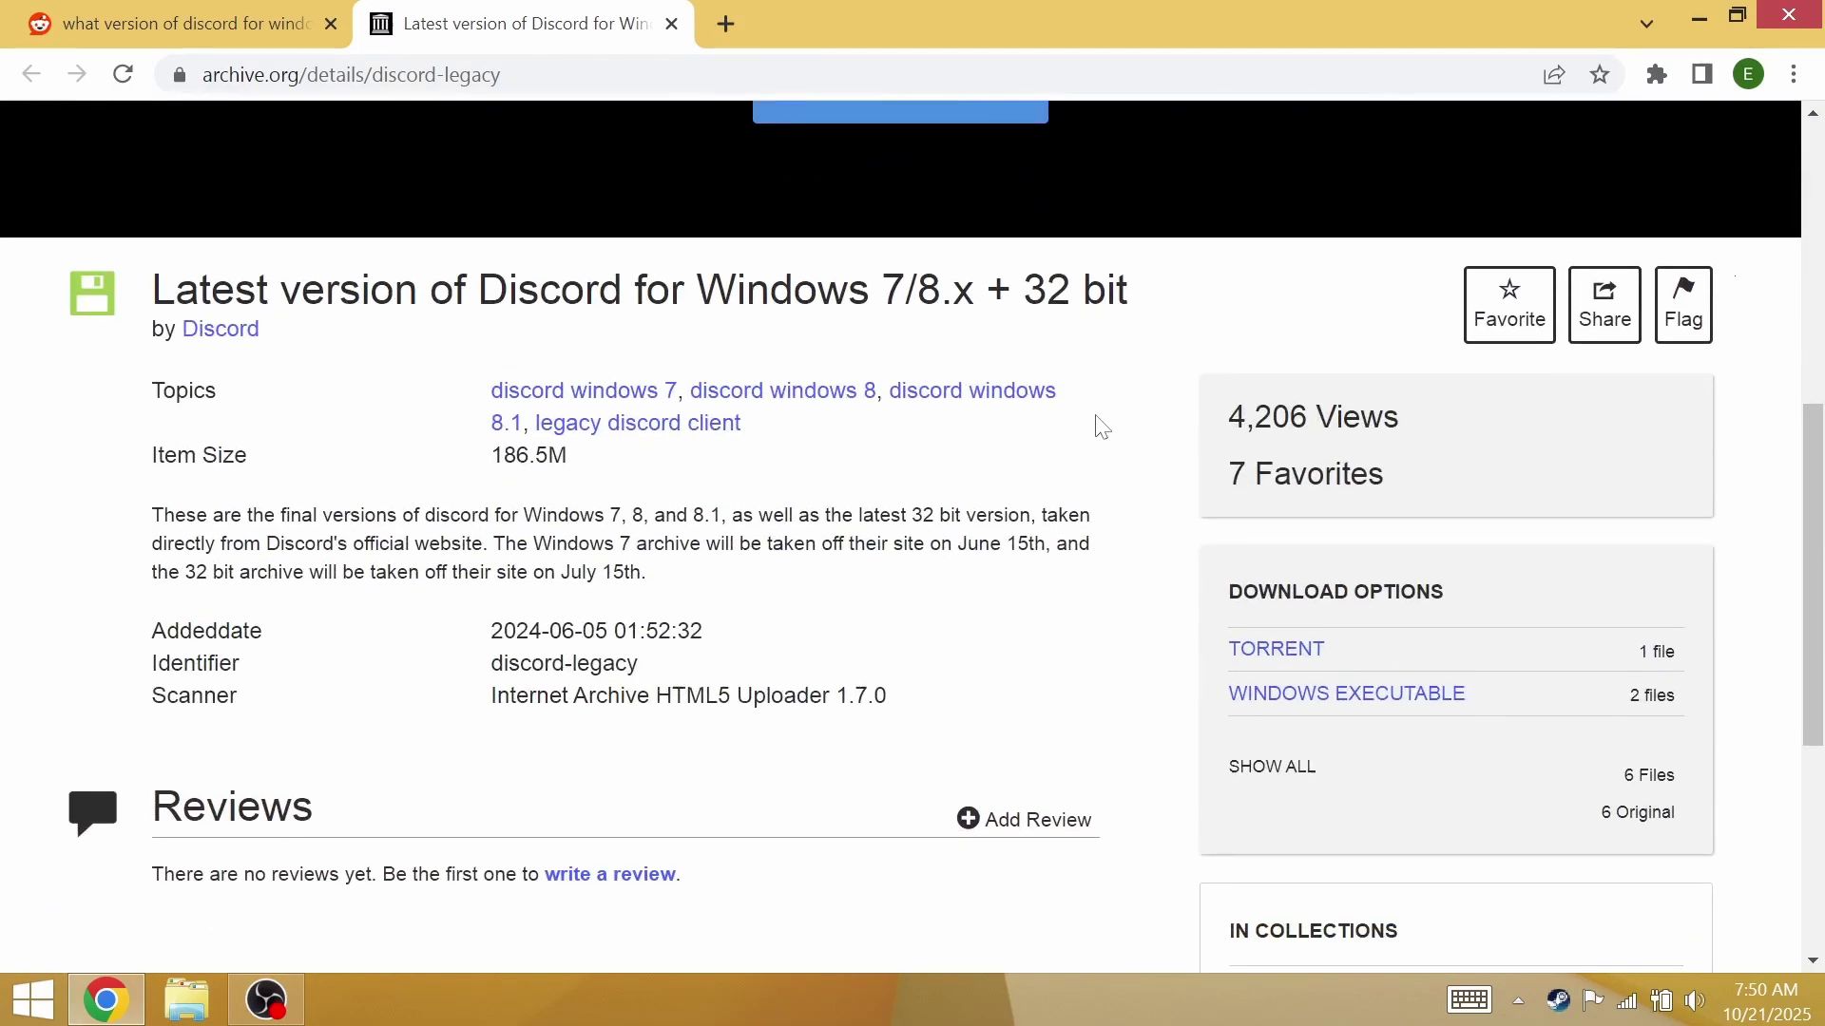
click(1487, 700)
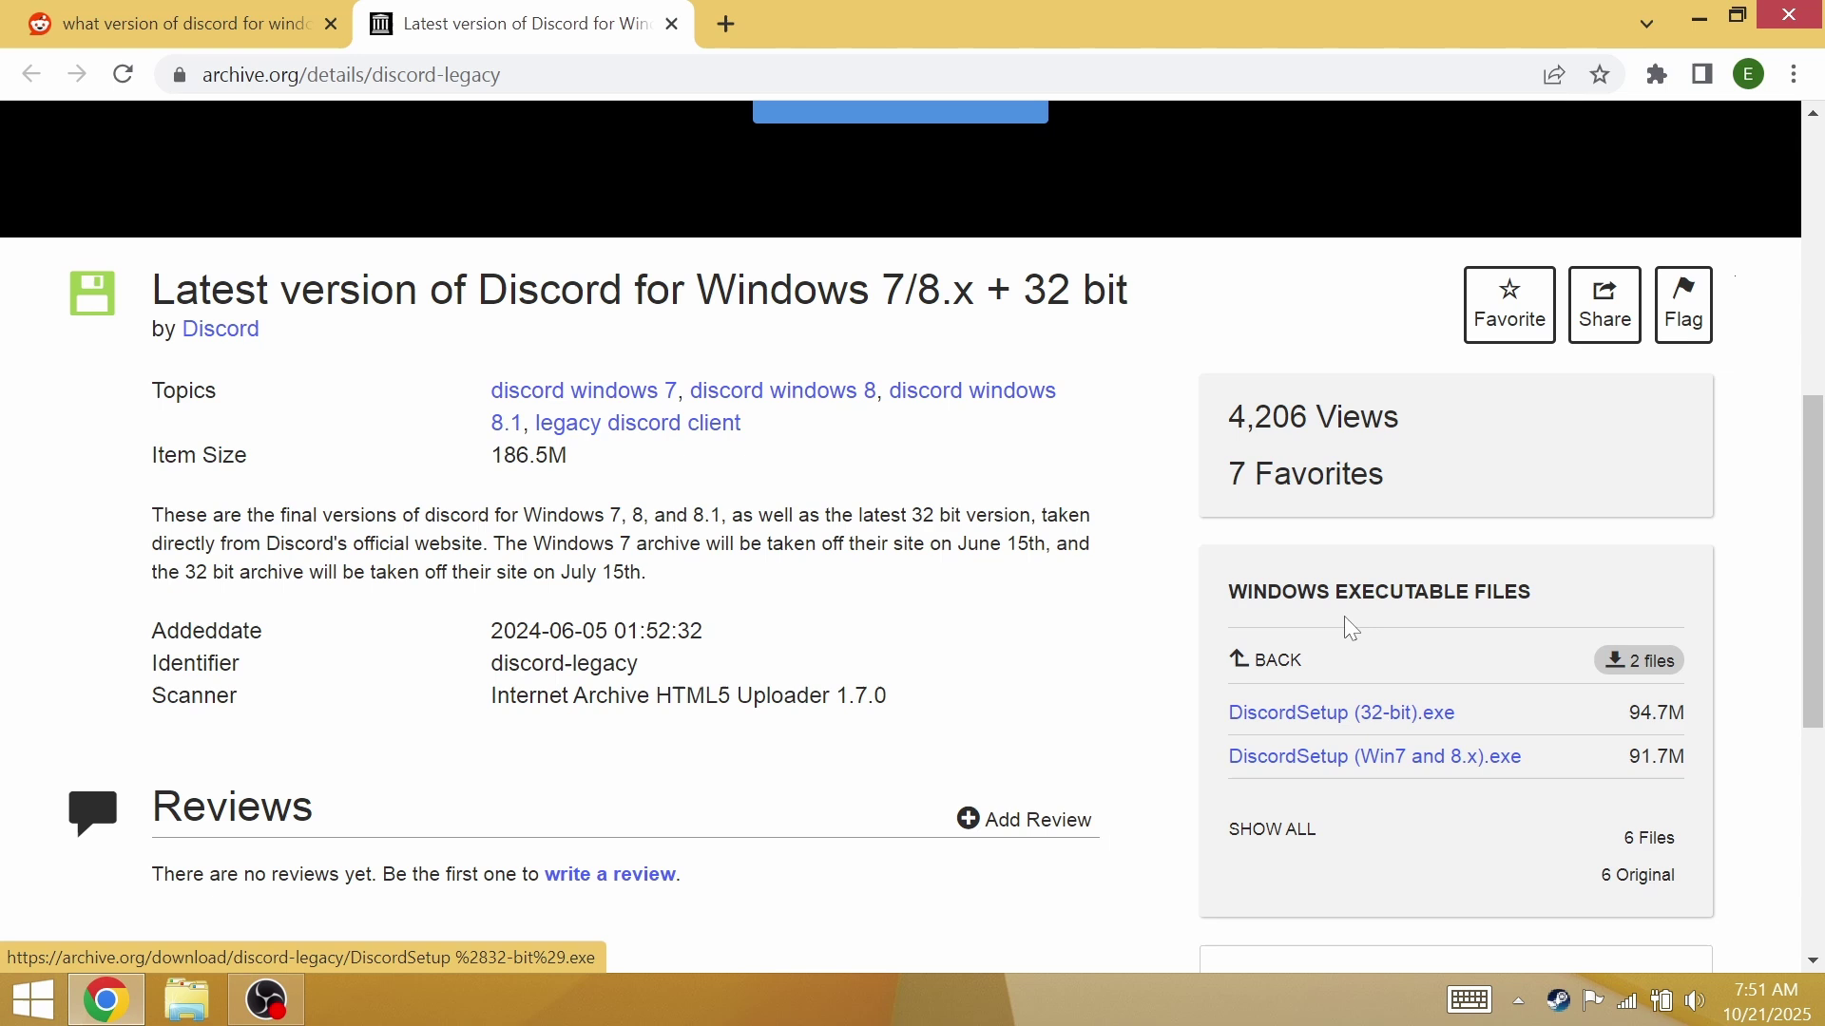
scroll(1273, 362, up, 8)
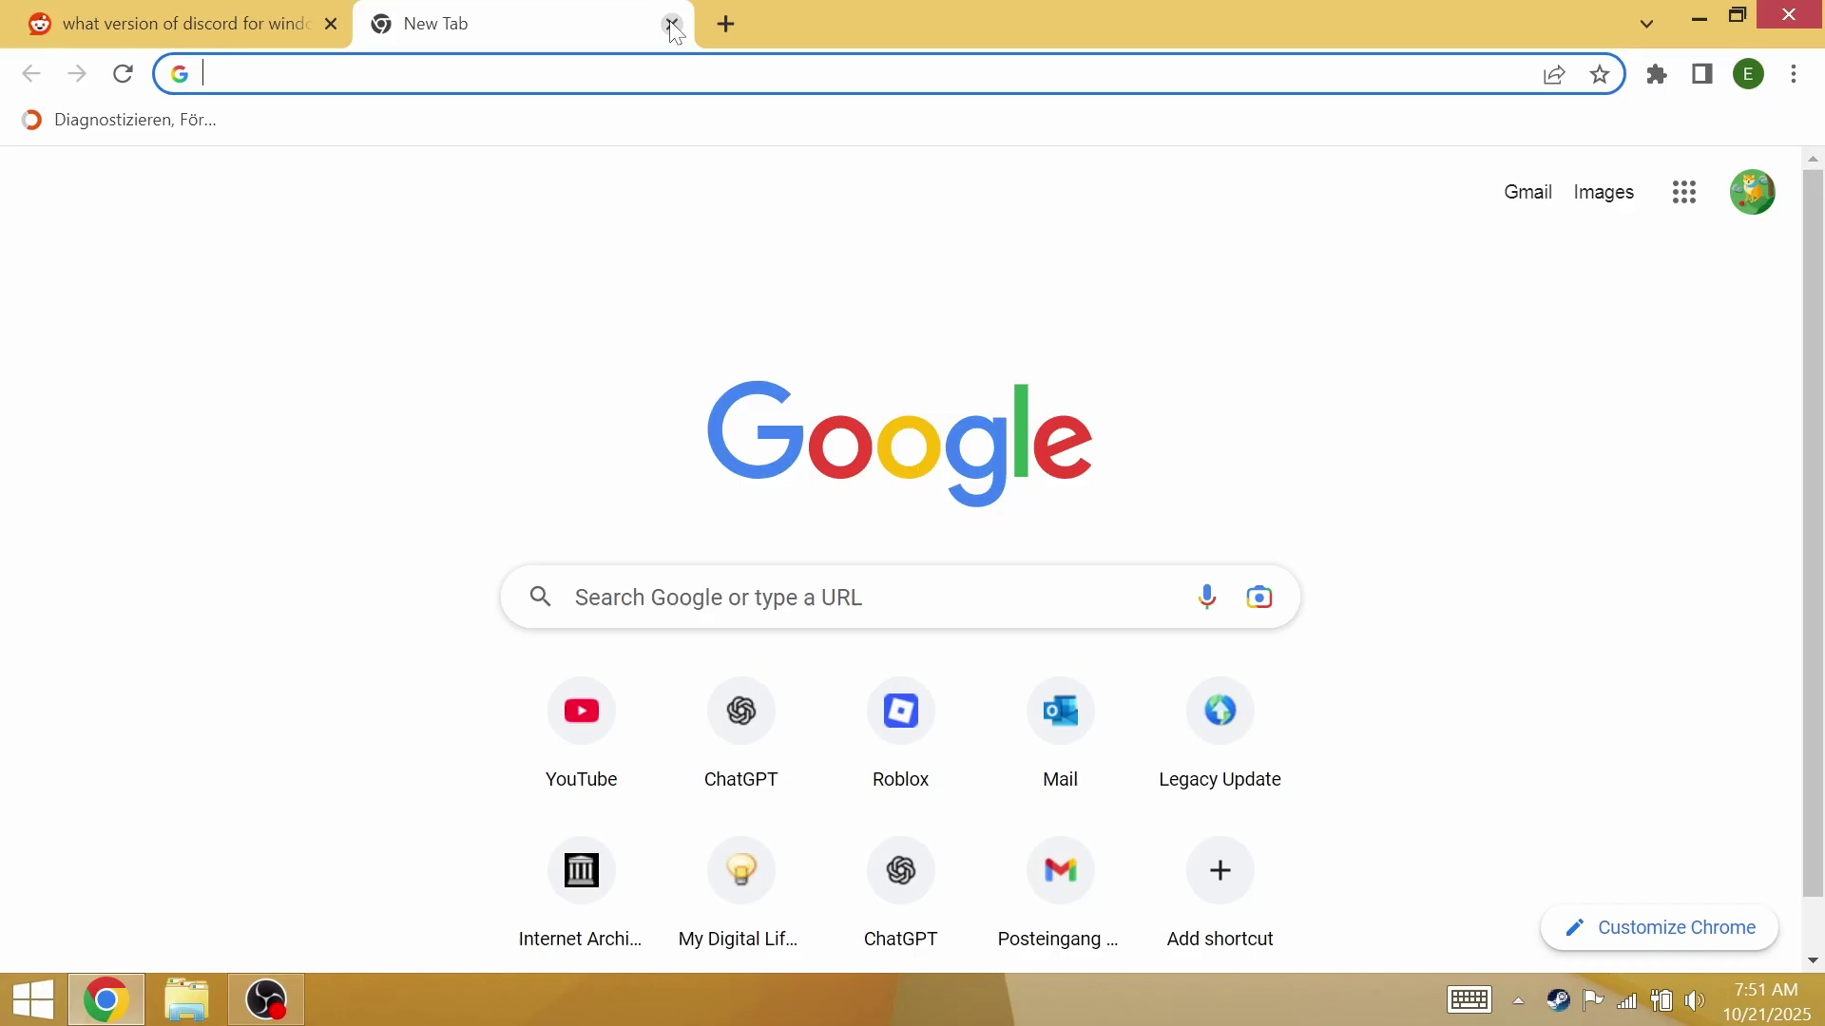
Search for 'Steam' and open the official store.steampowered.com site.
text(Stea)
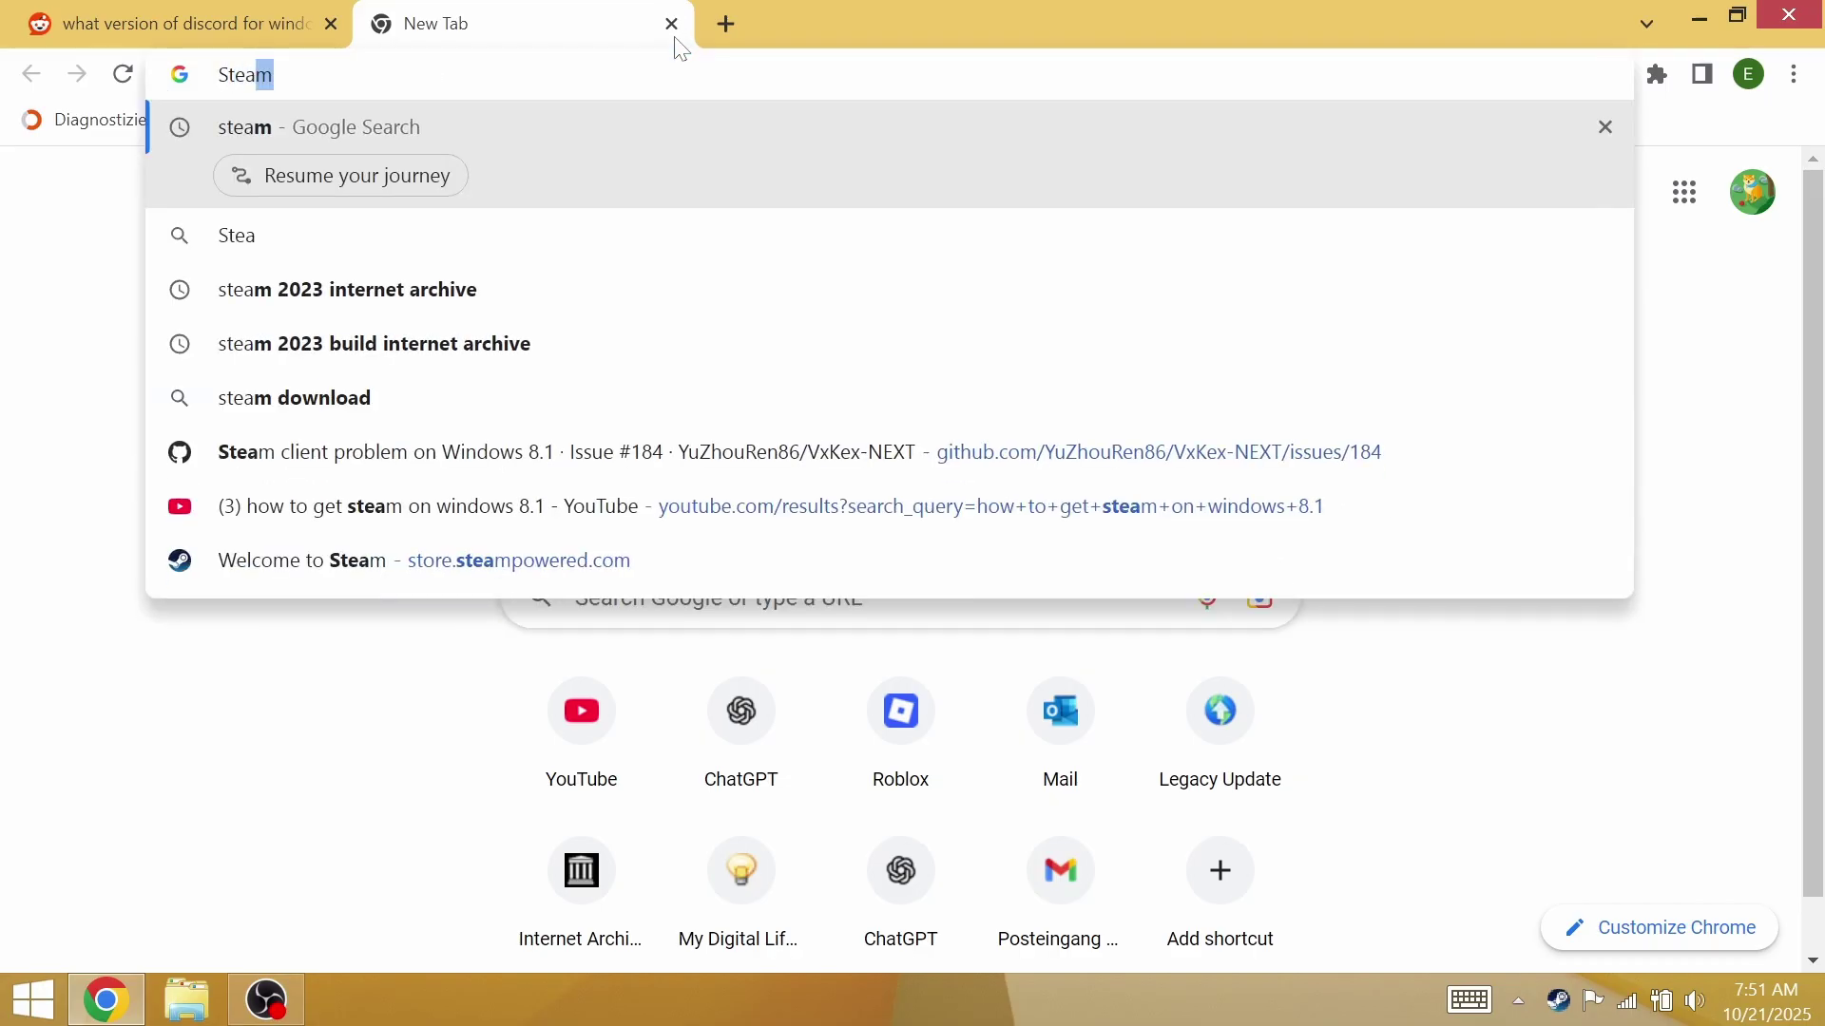
text(m)
key(Return)
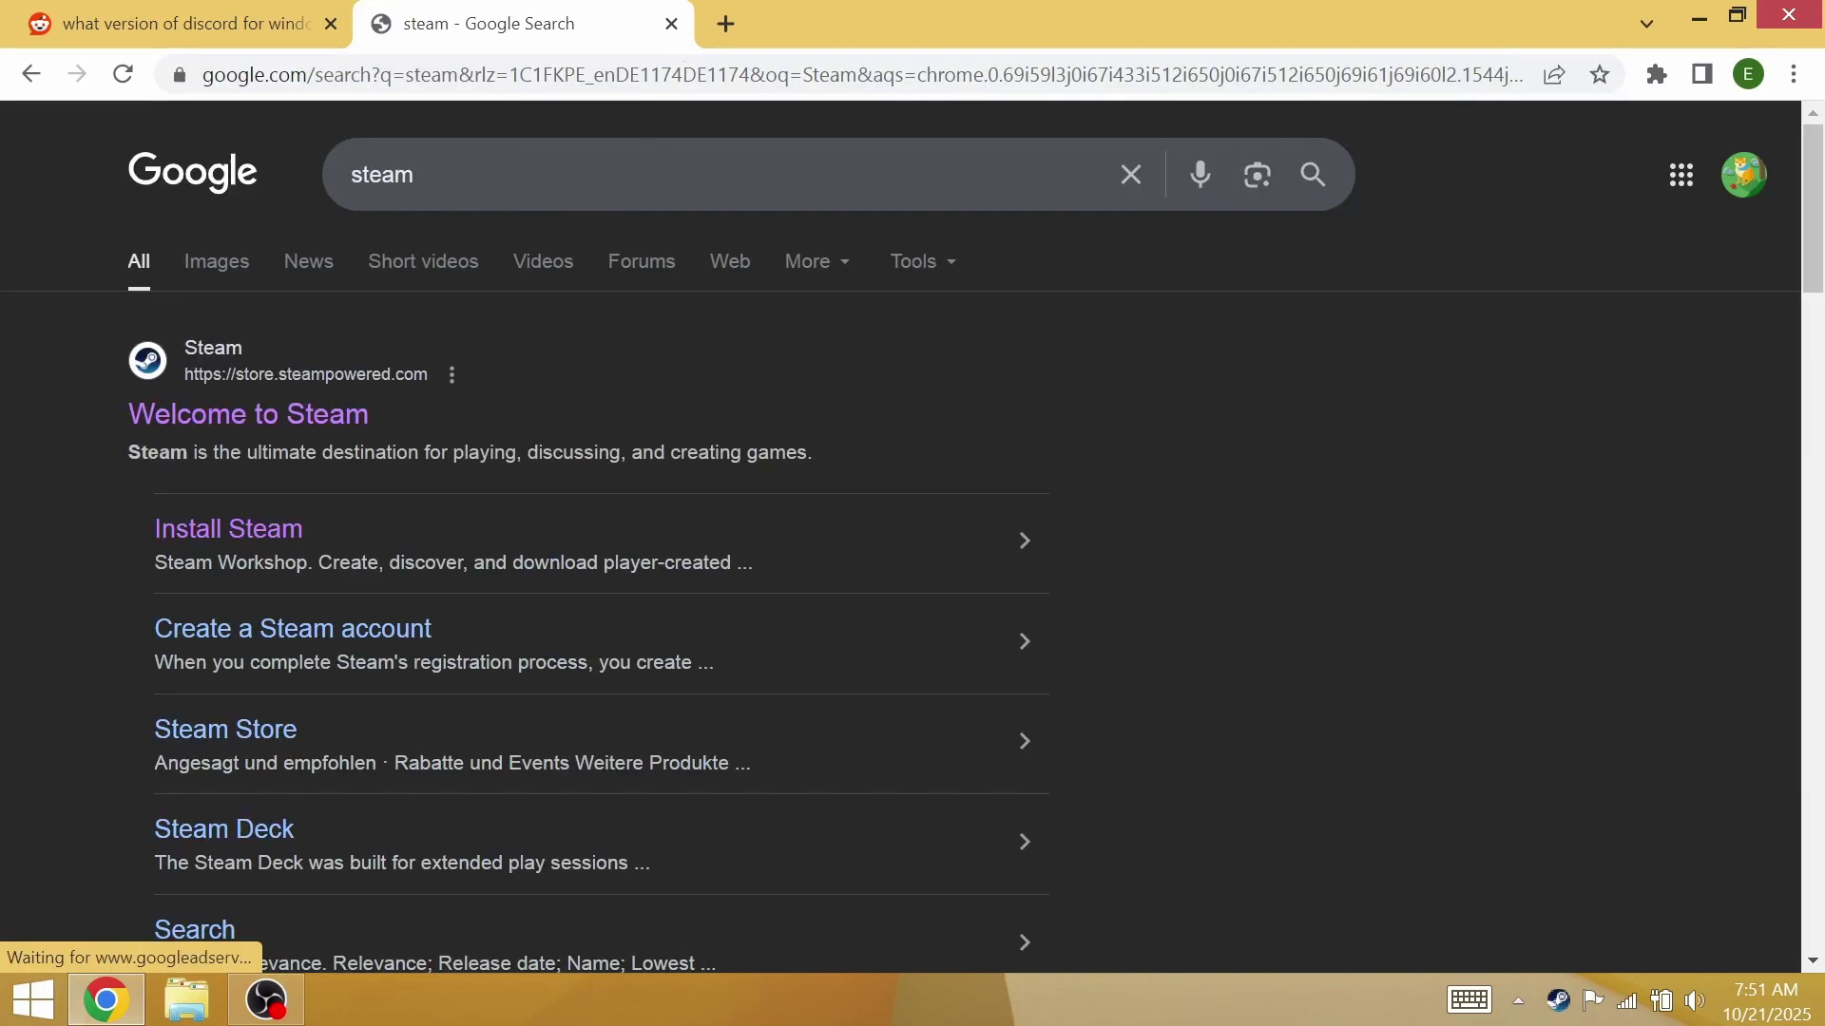
click(361, 423)
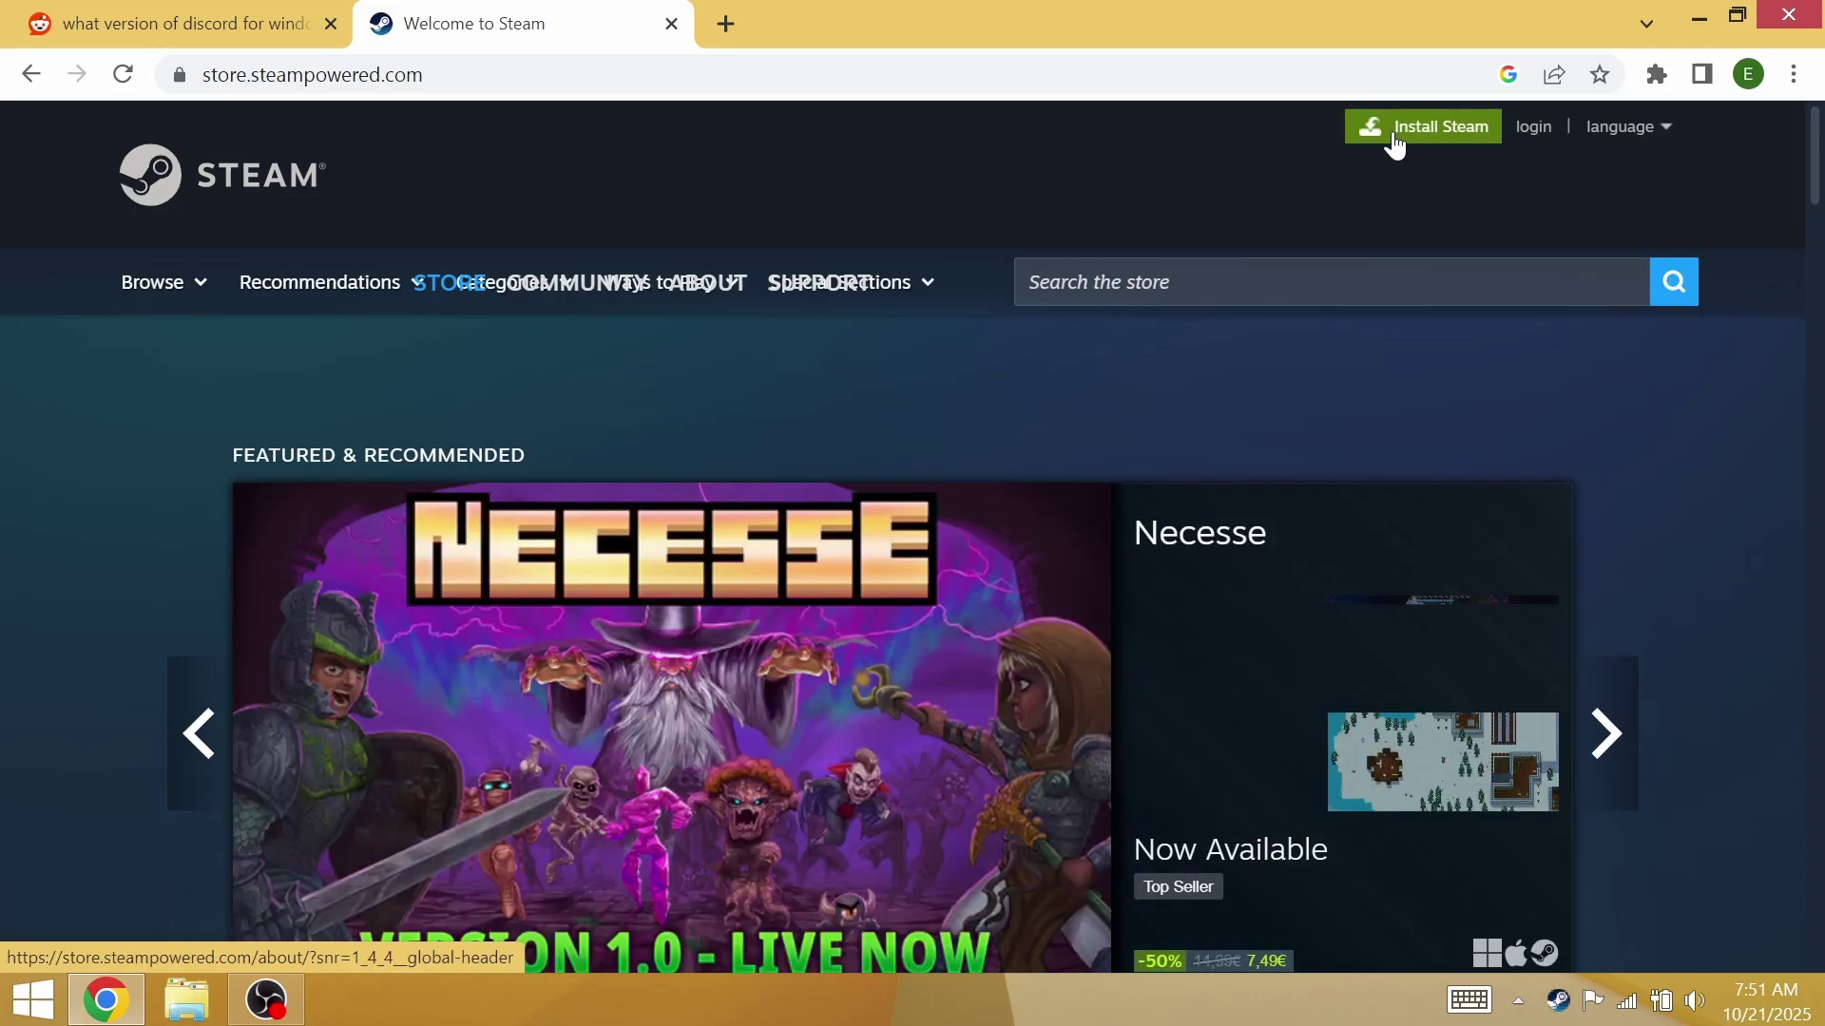
Download the Windows Steam installer and launch SteamSetup (1).exe from the download bar.
click(1359, 127)
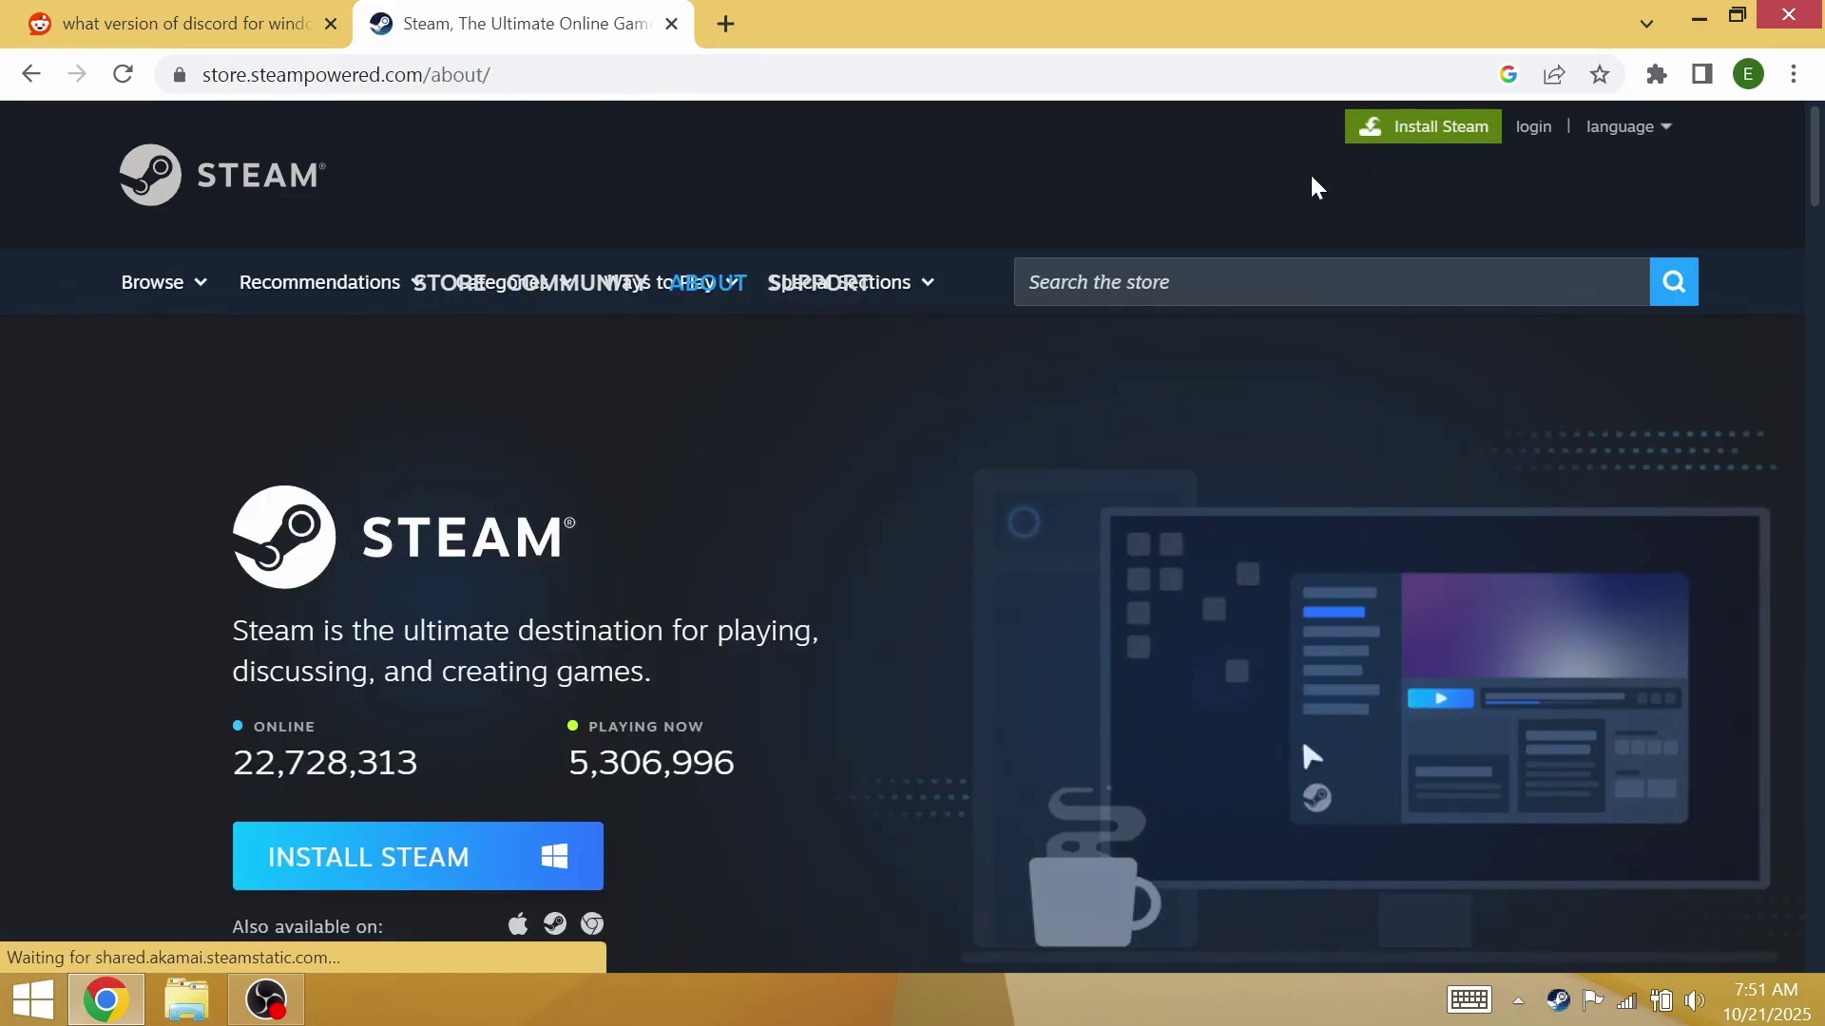
click(514, 855)
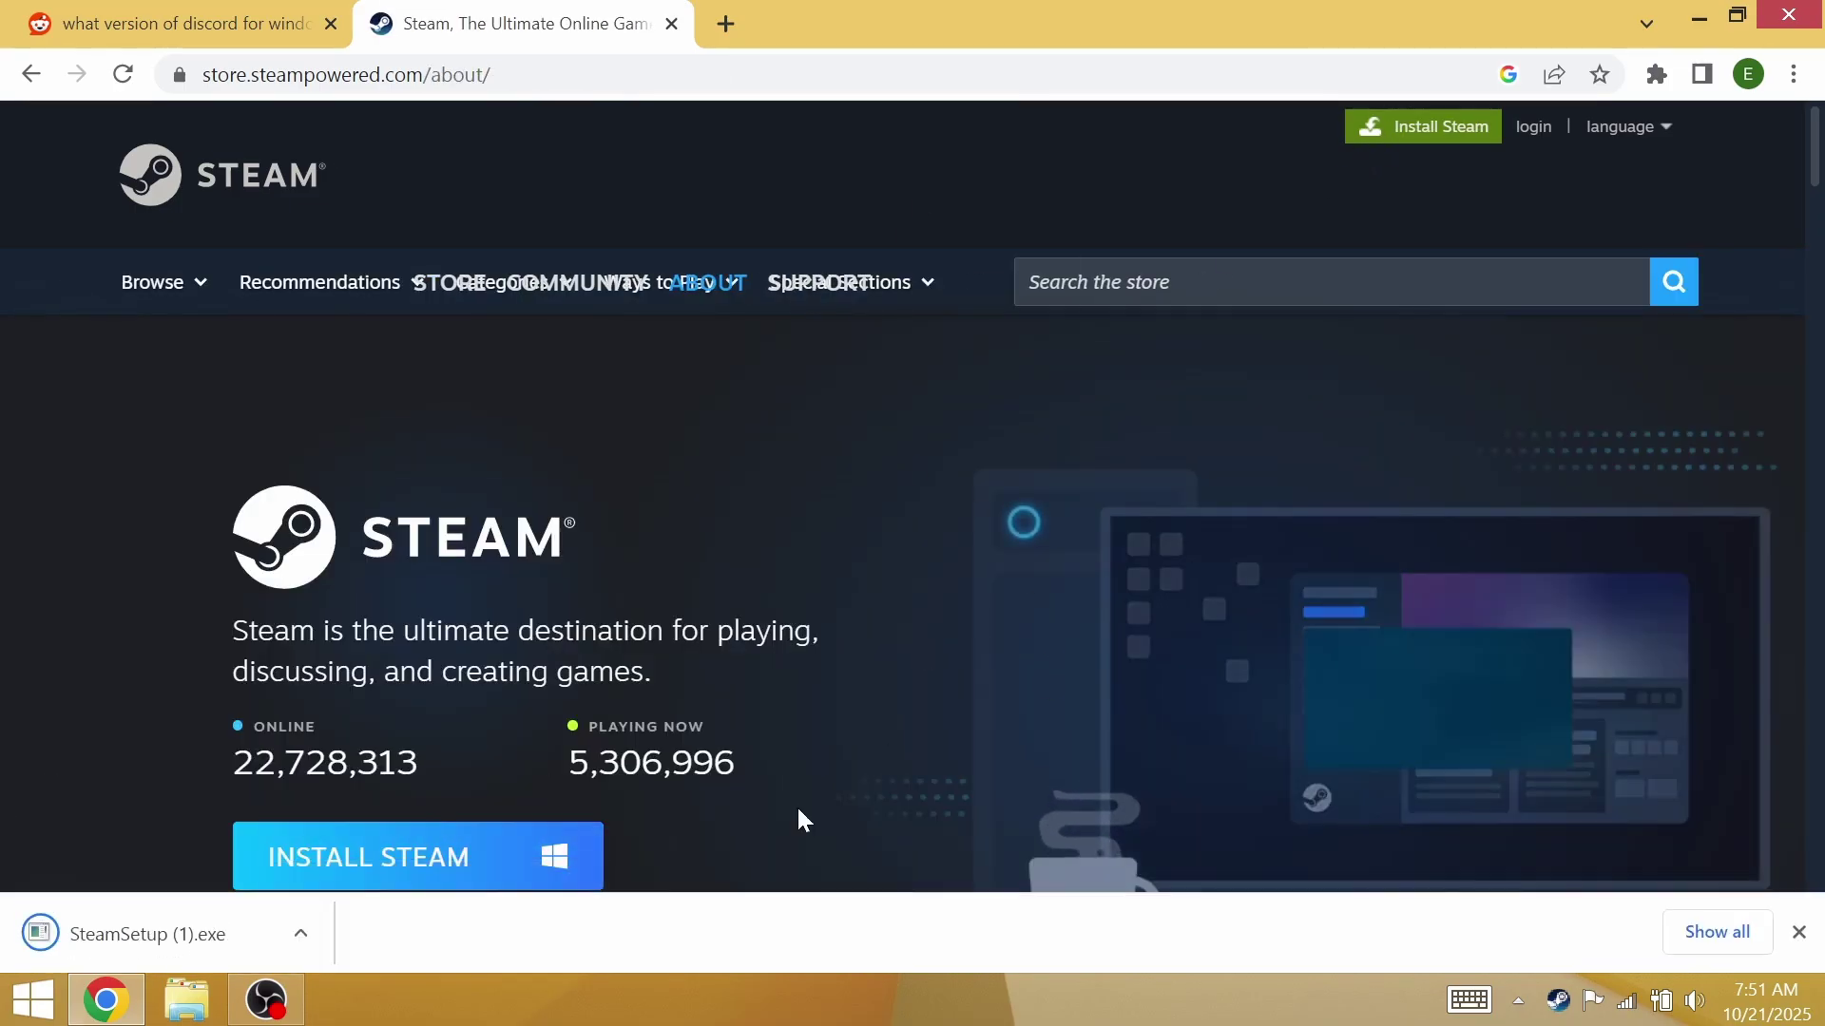
scroll(798, 819, down, 3)
click(173, 927)
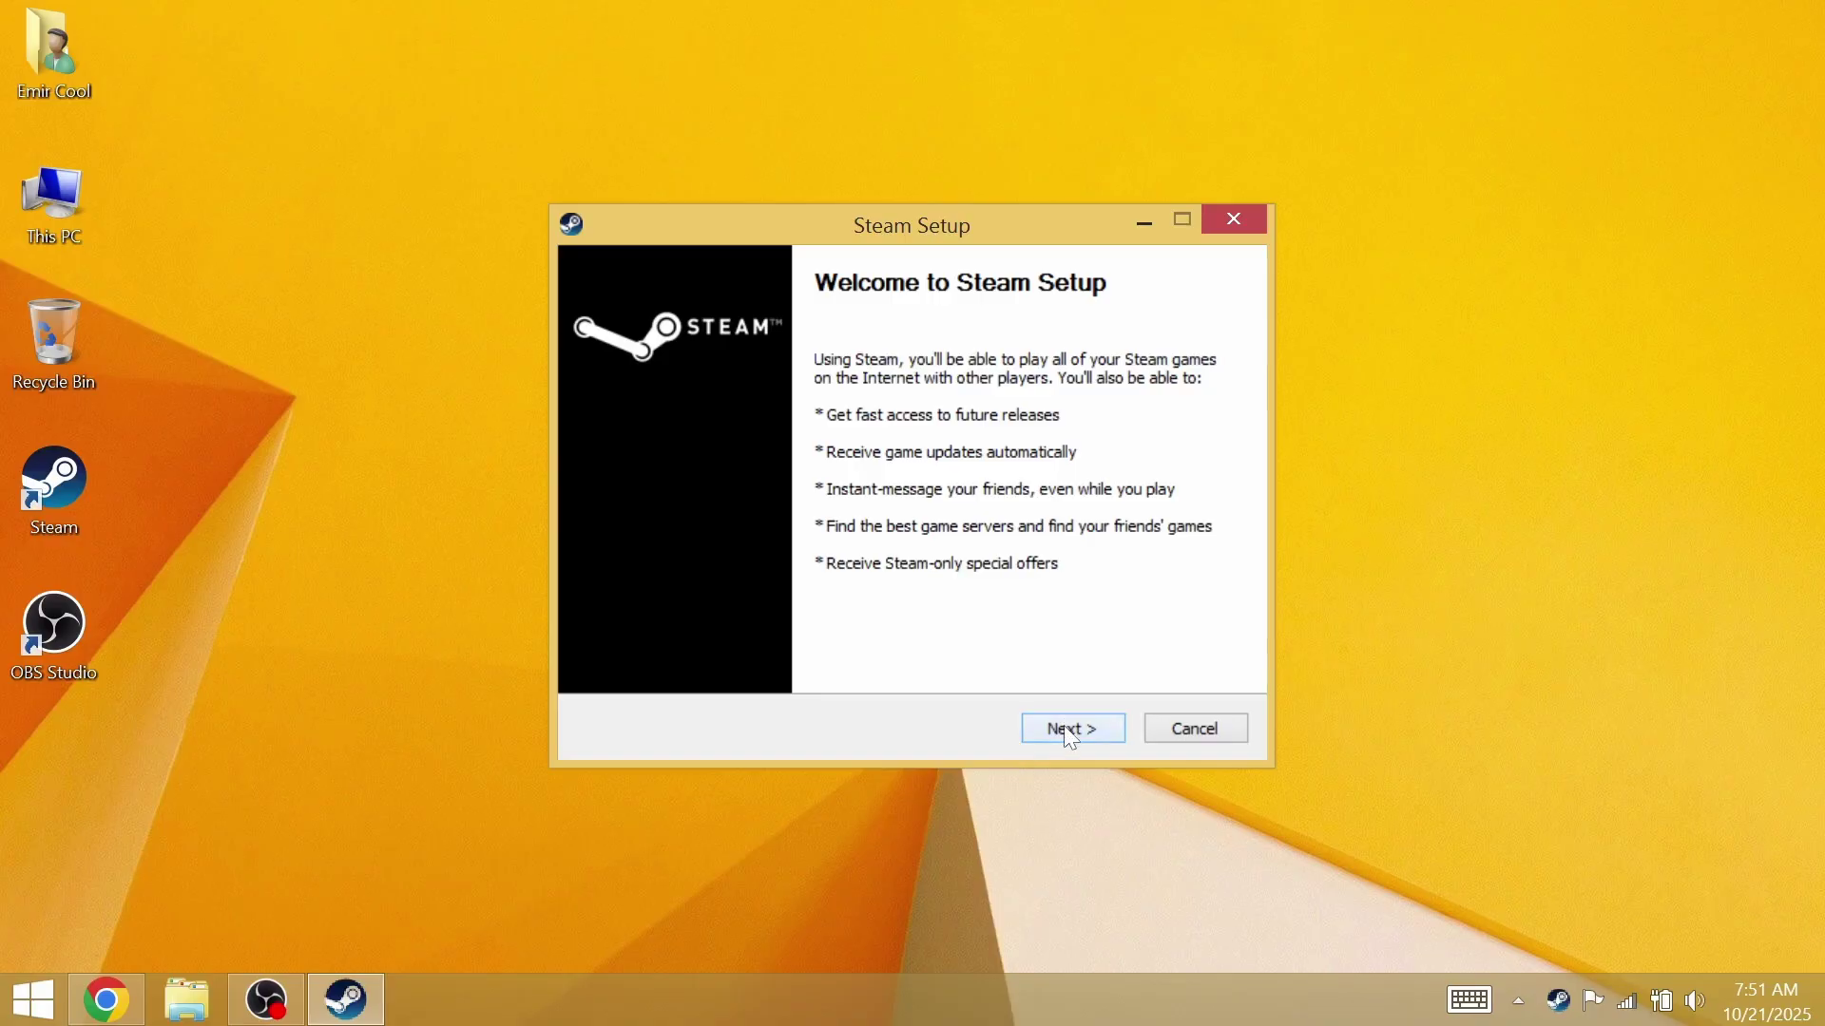
Advance Steam Setup past Welcome and Language to the install location, then cancel setup.
click(1065, 728)
click(1064, 728)
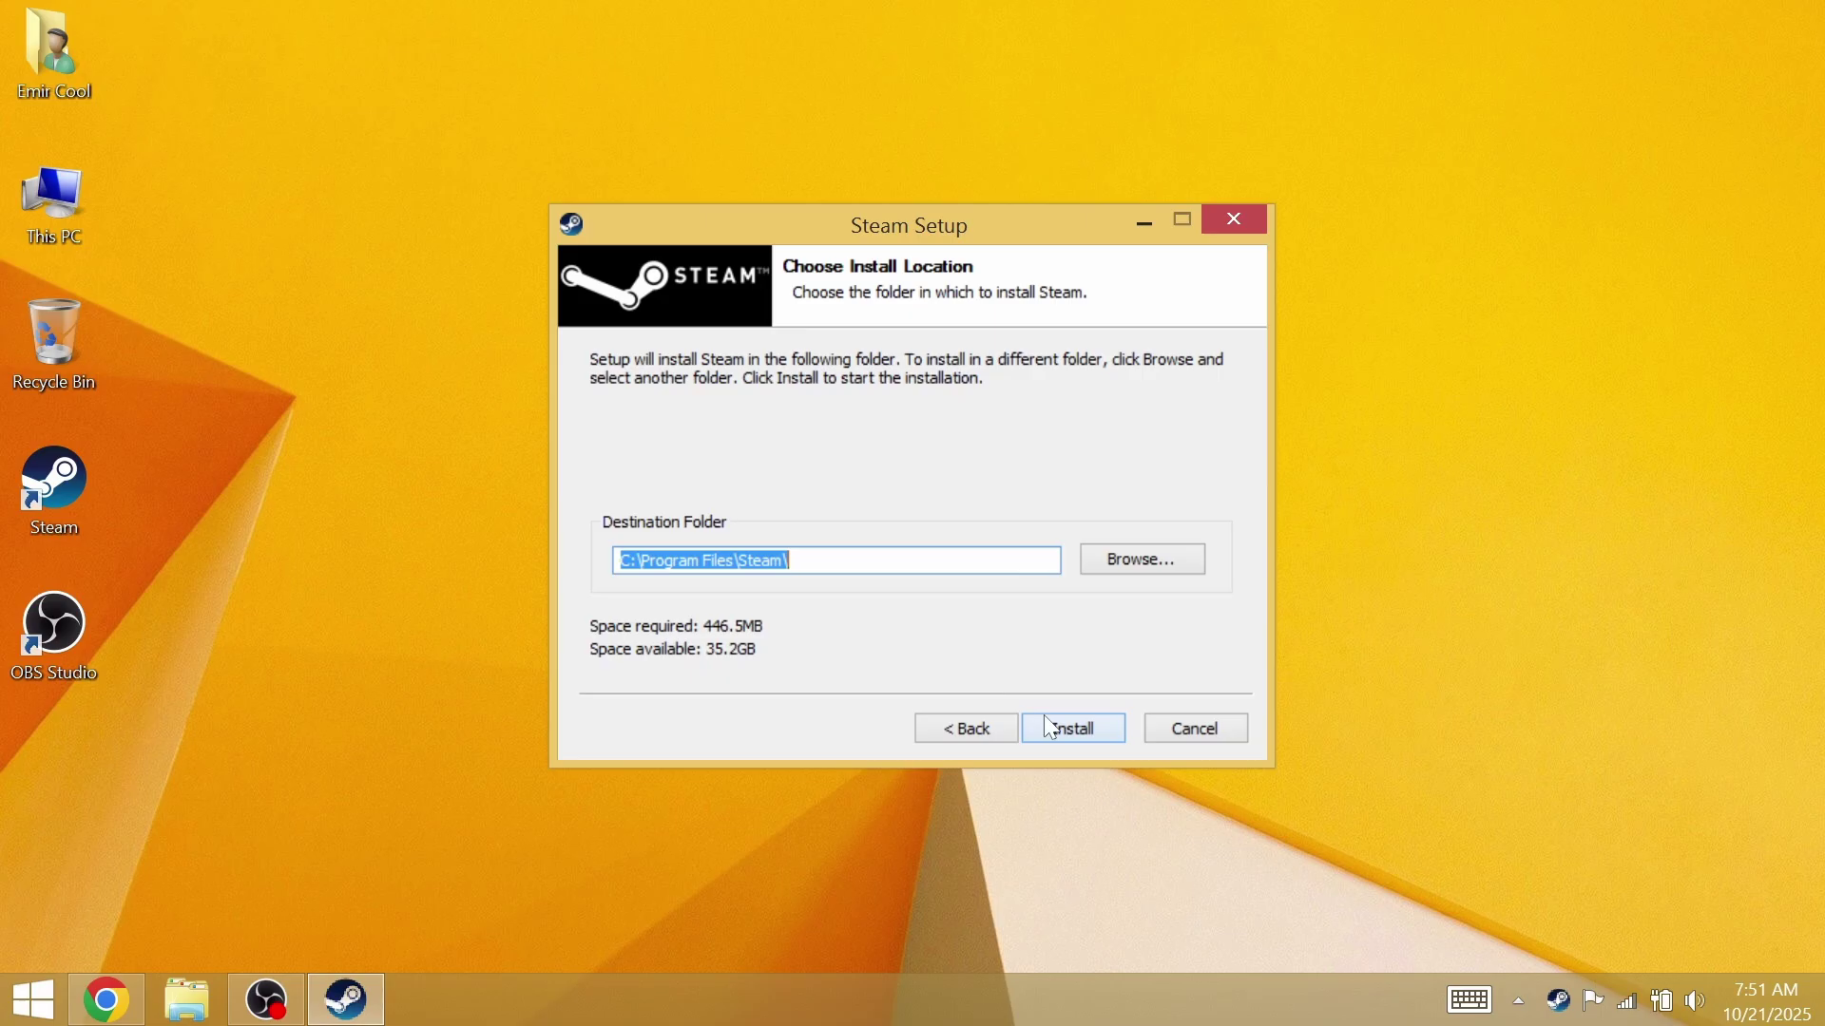
click(1201, 727)
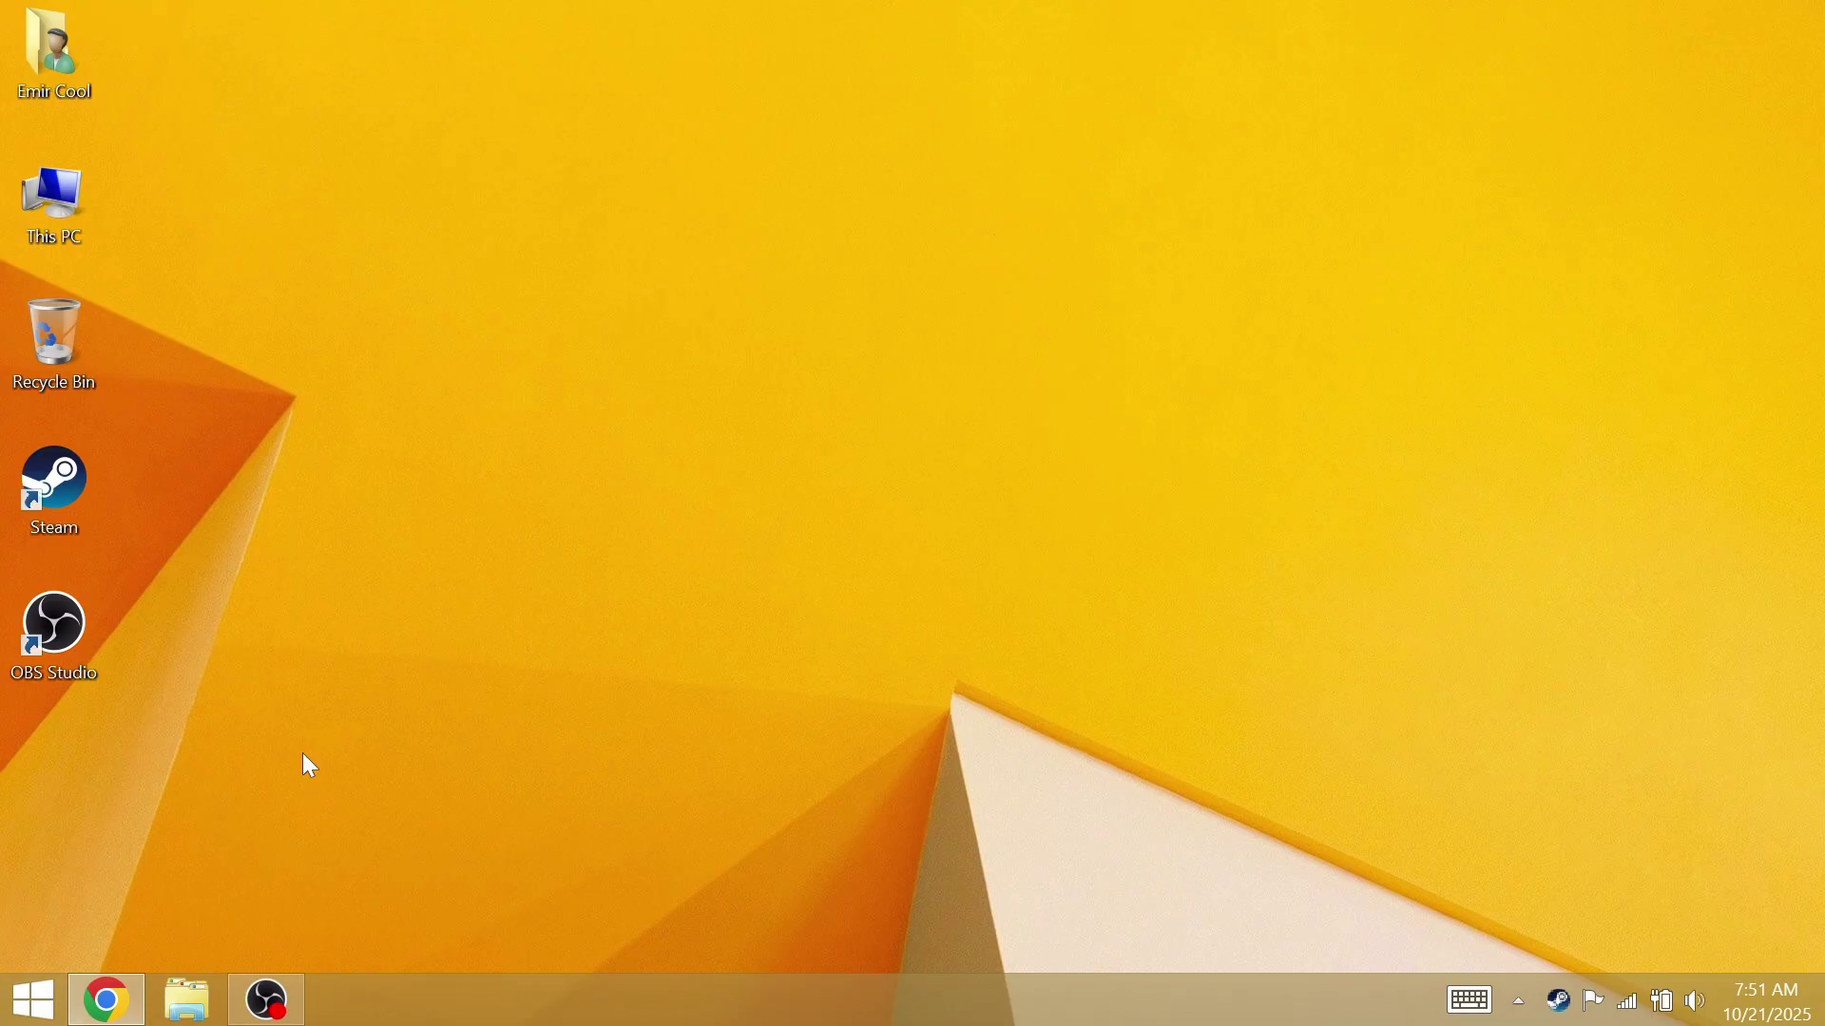
click(187, 993)
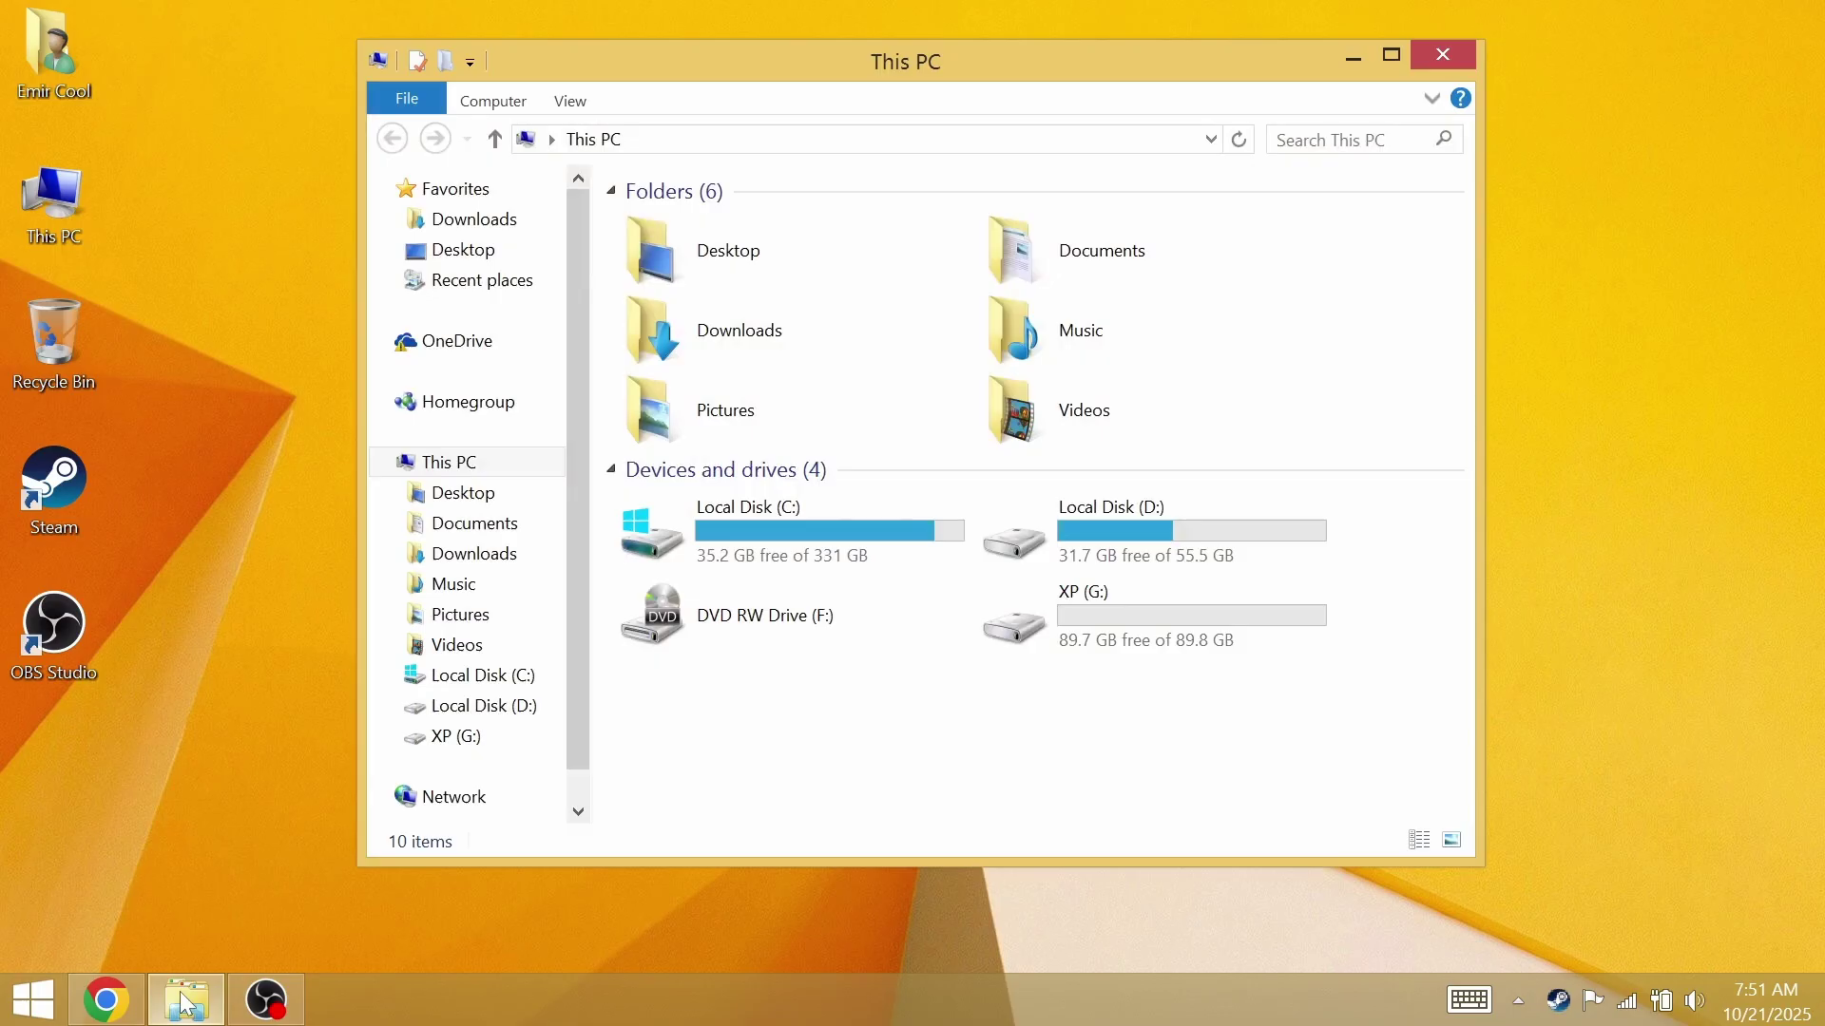
click(1442, 54)
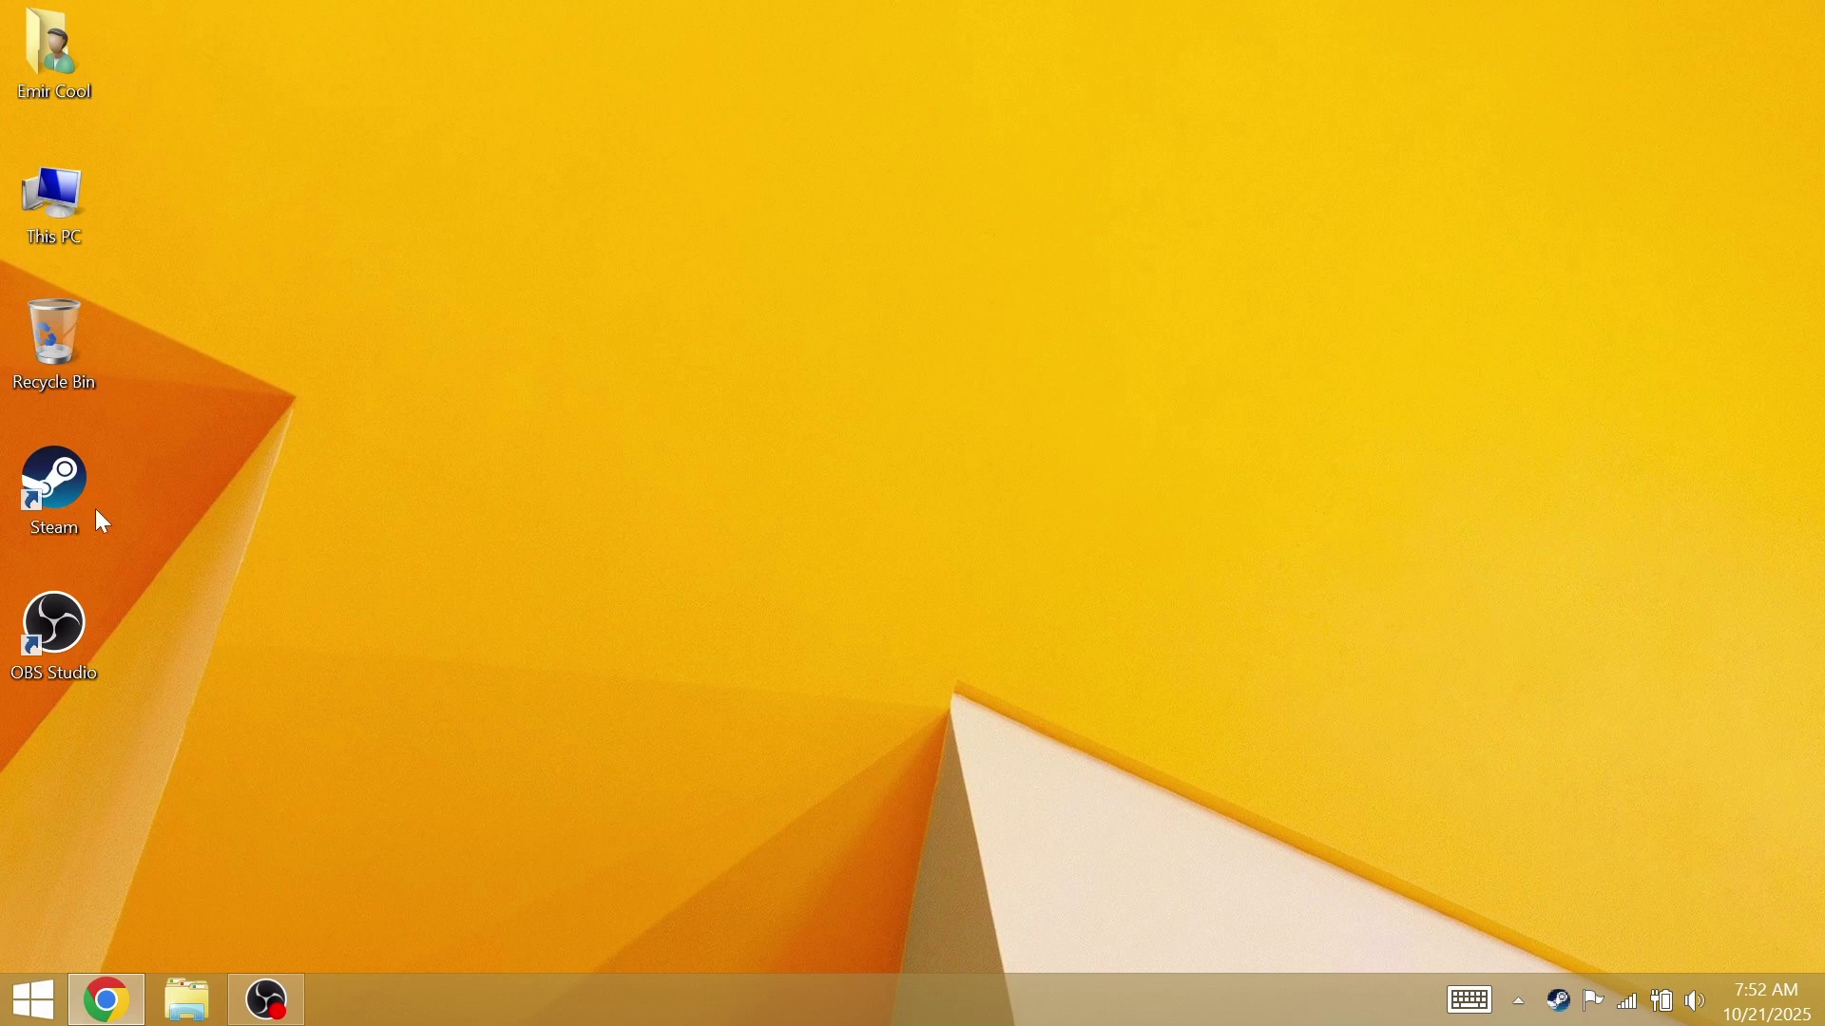
Launch Steam from its desktop shortcut and open the shortcut's Properties, centred on screen.
double_click(42, 493)
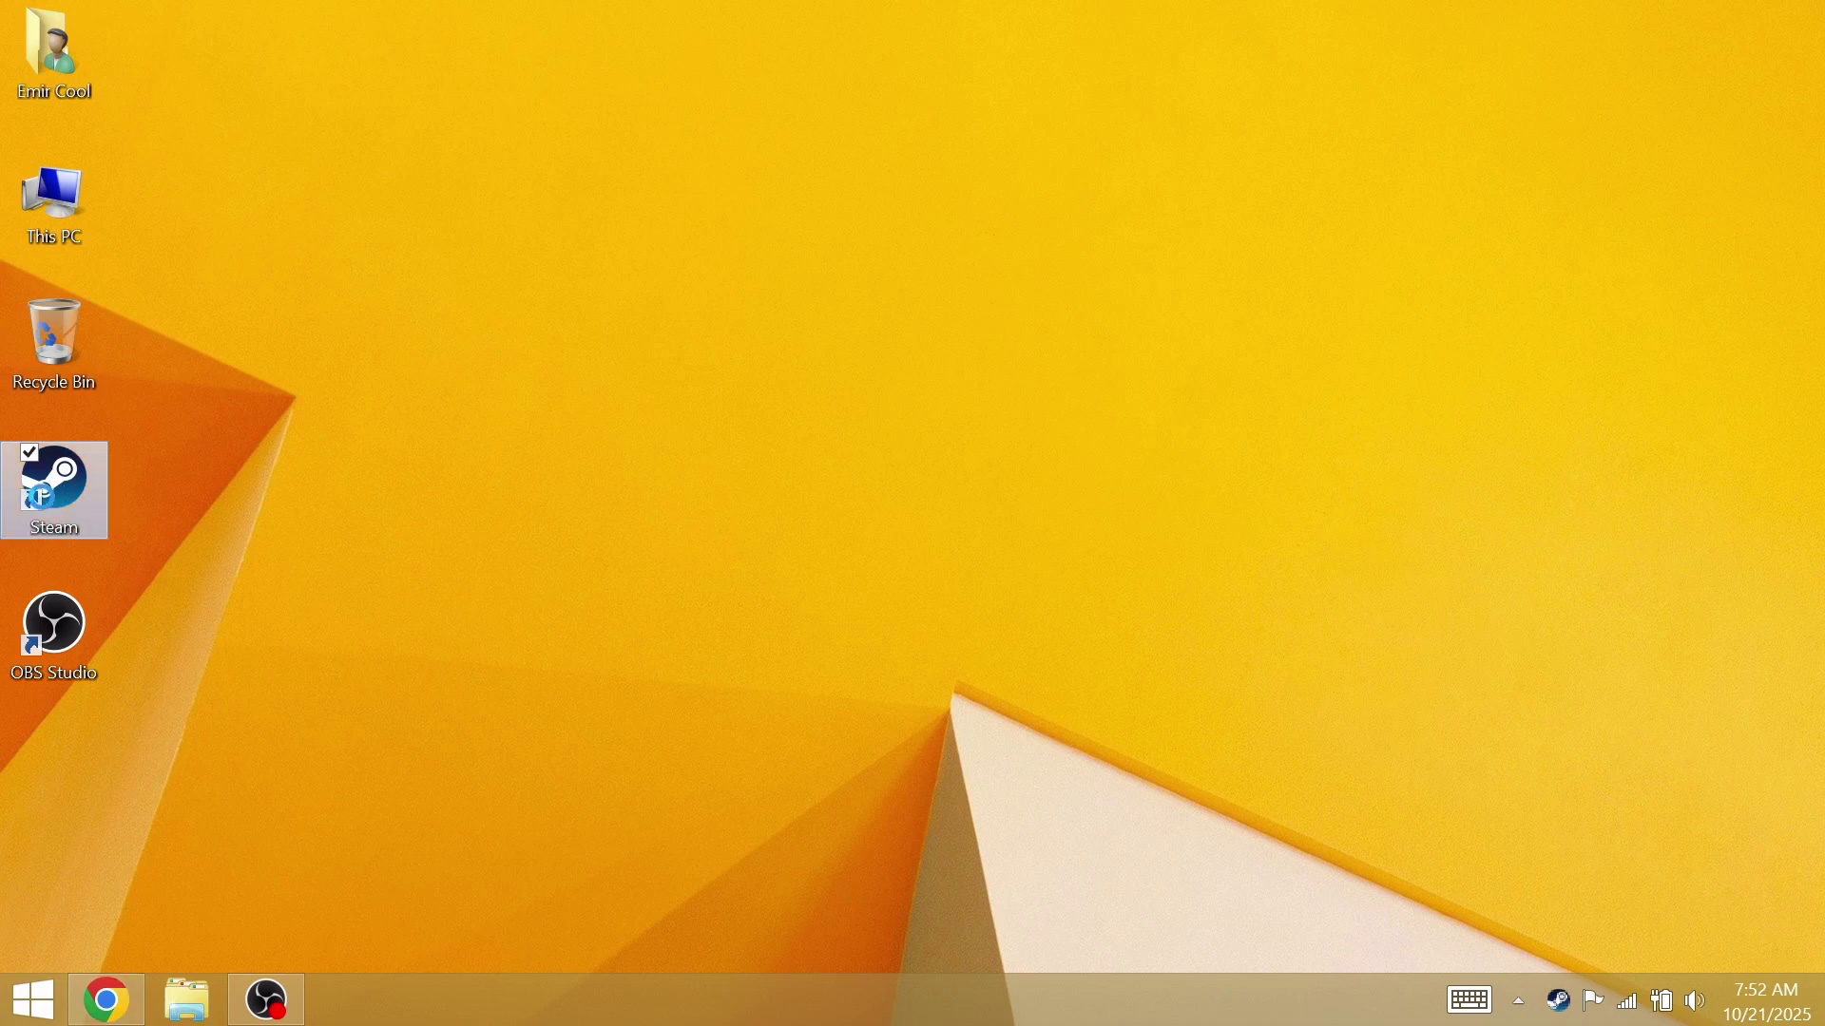
key(shift+F10)
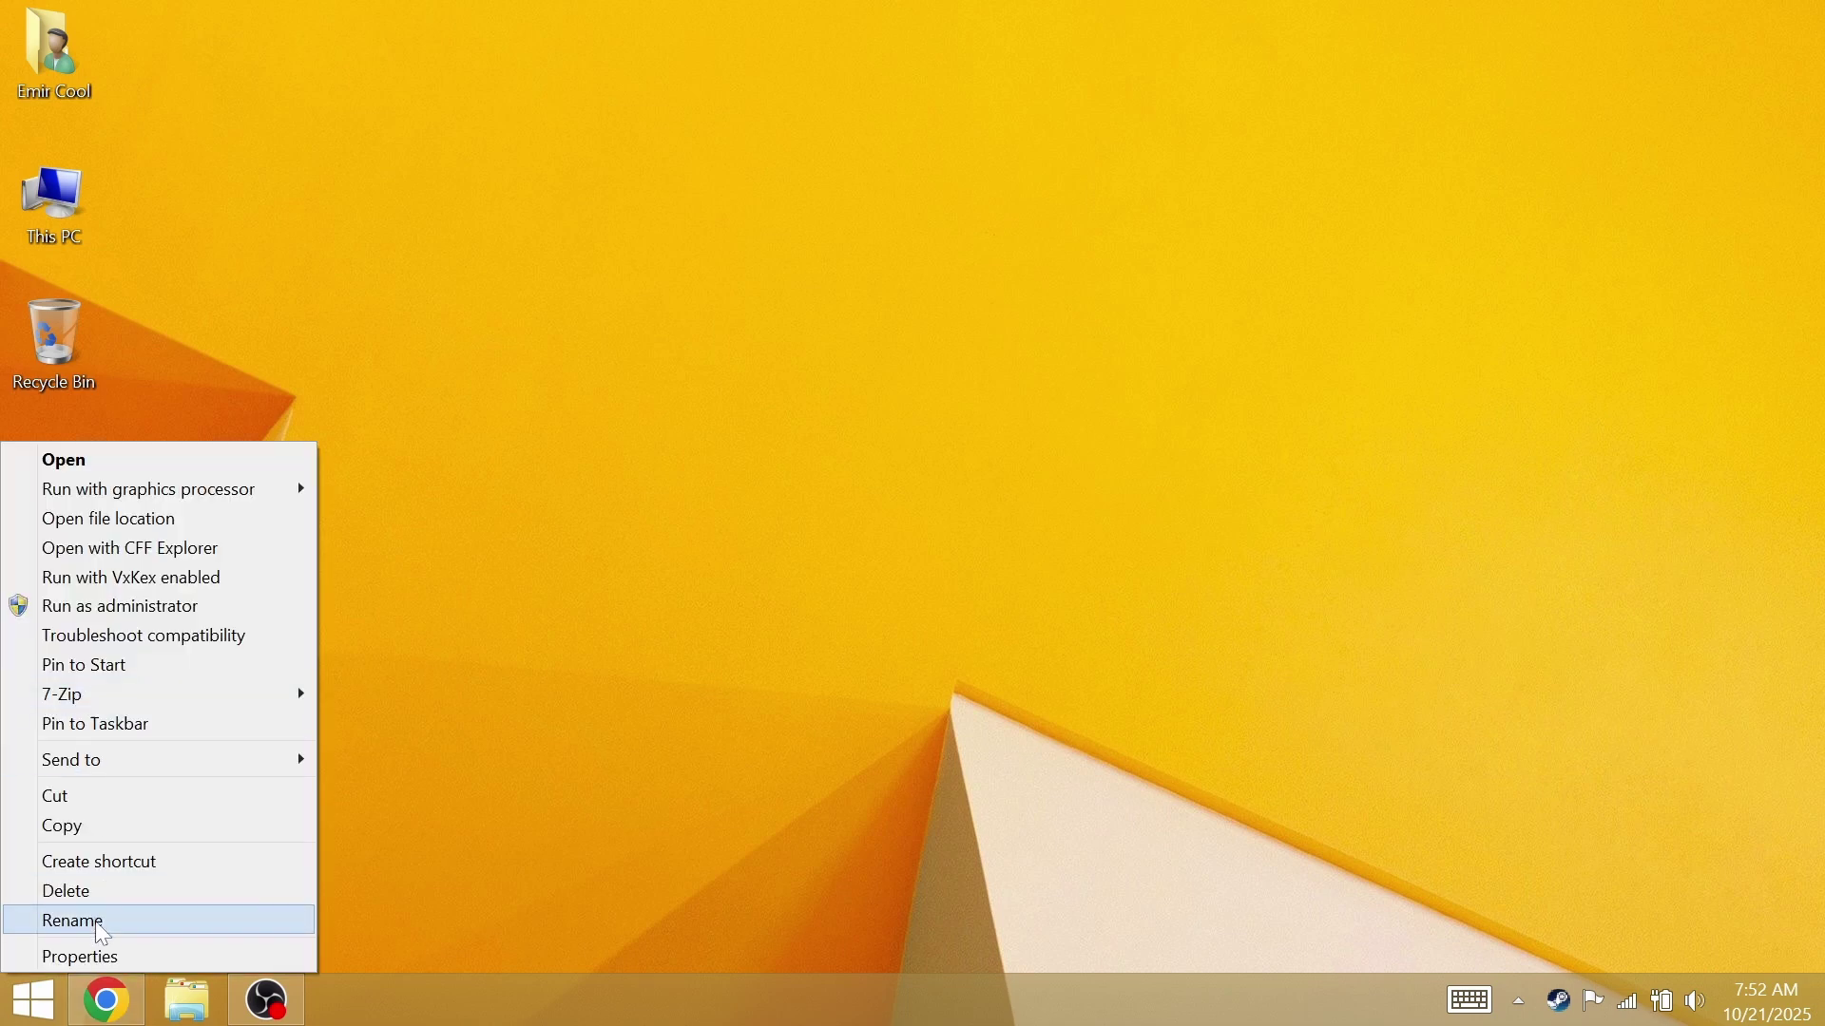
click(93, 949)
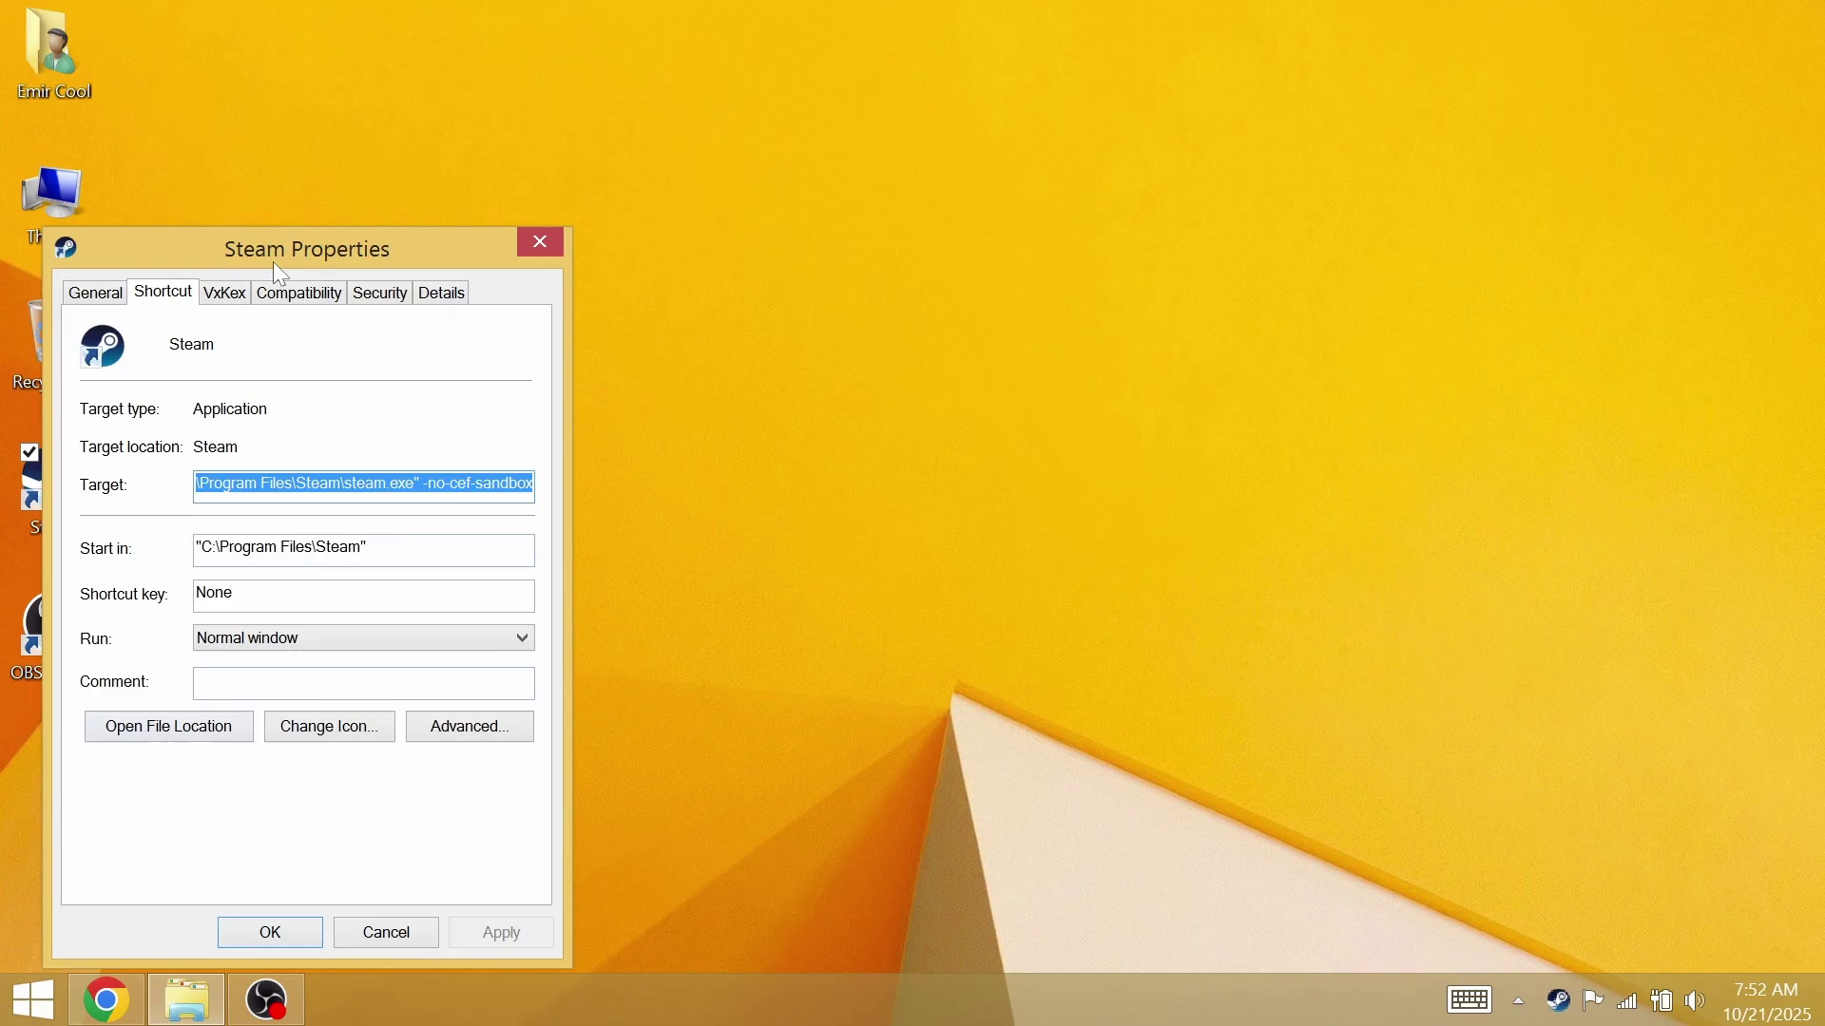
drag(275, 264, 856, 125)
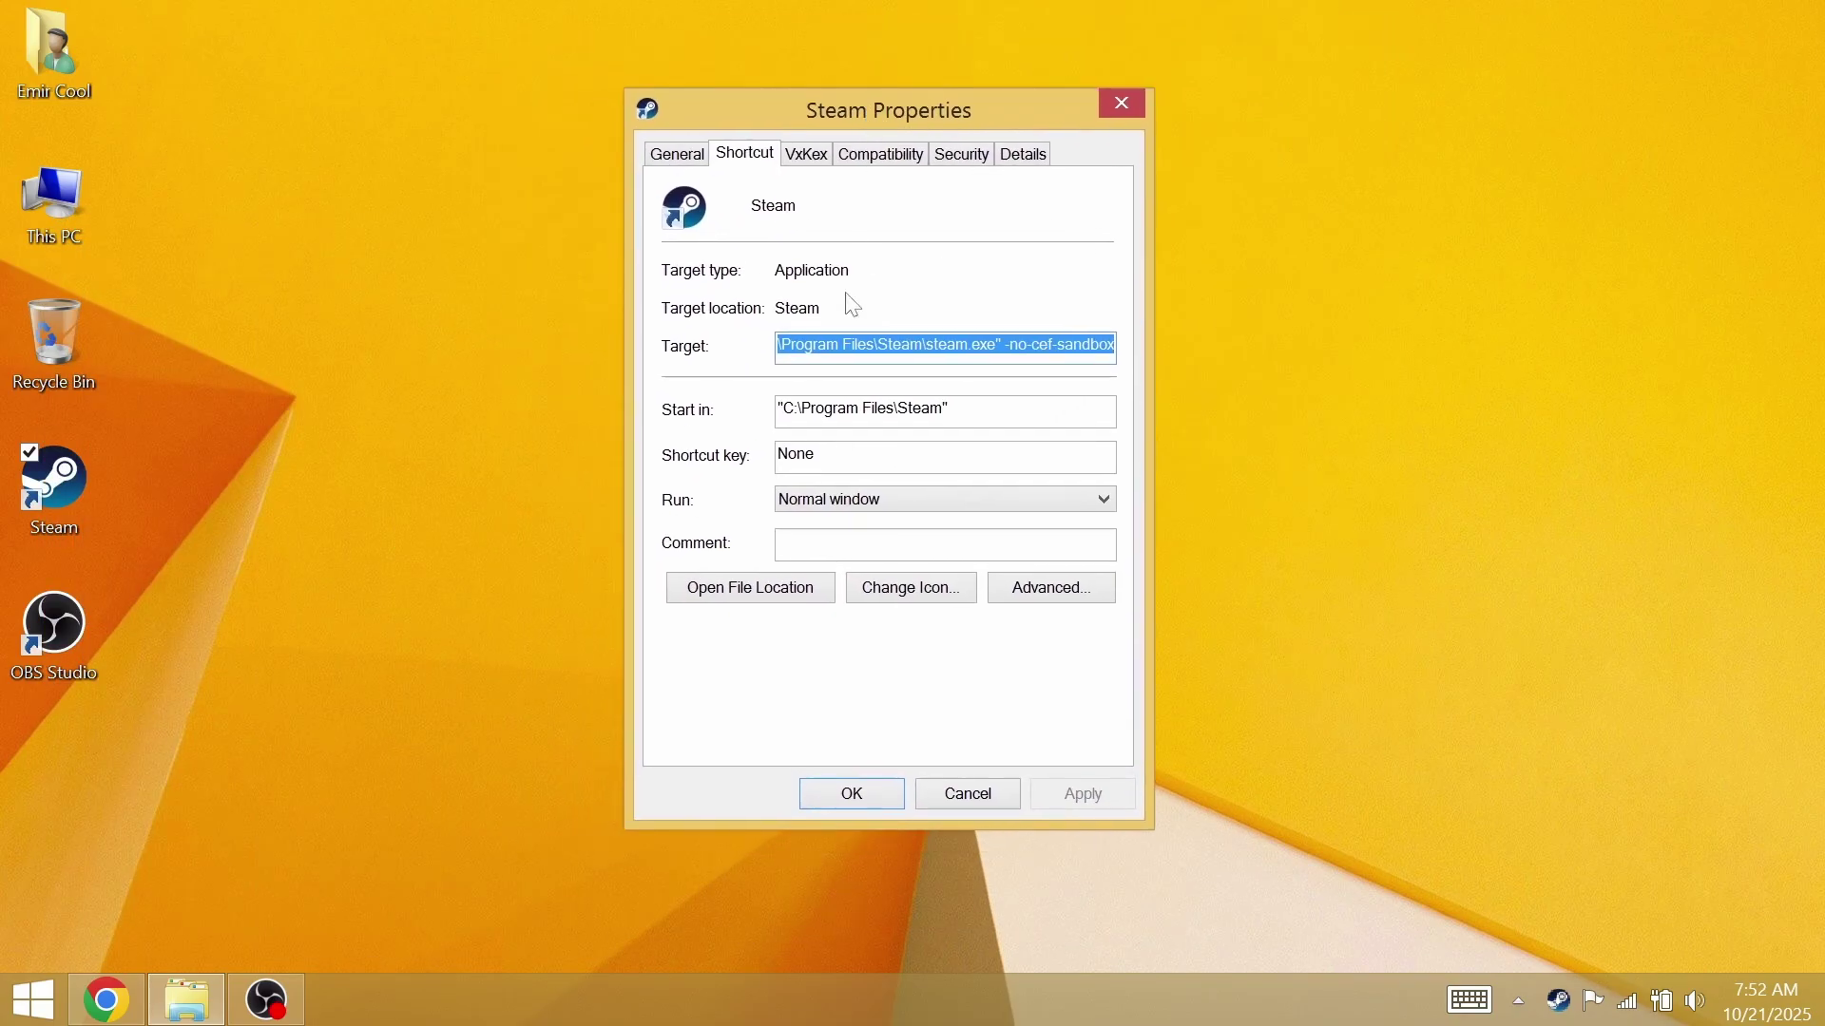
Inspect the Target field to confirm steam.exe ends with -no-cef-sandbox.
drag(781, 345, 1016, 346)
click(1022, 346)
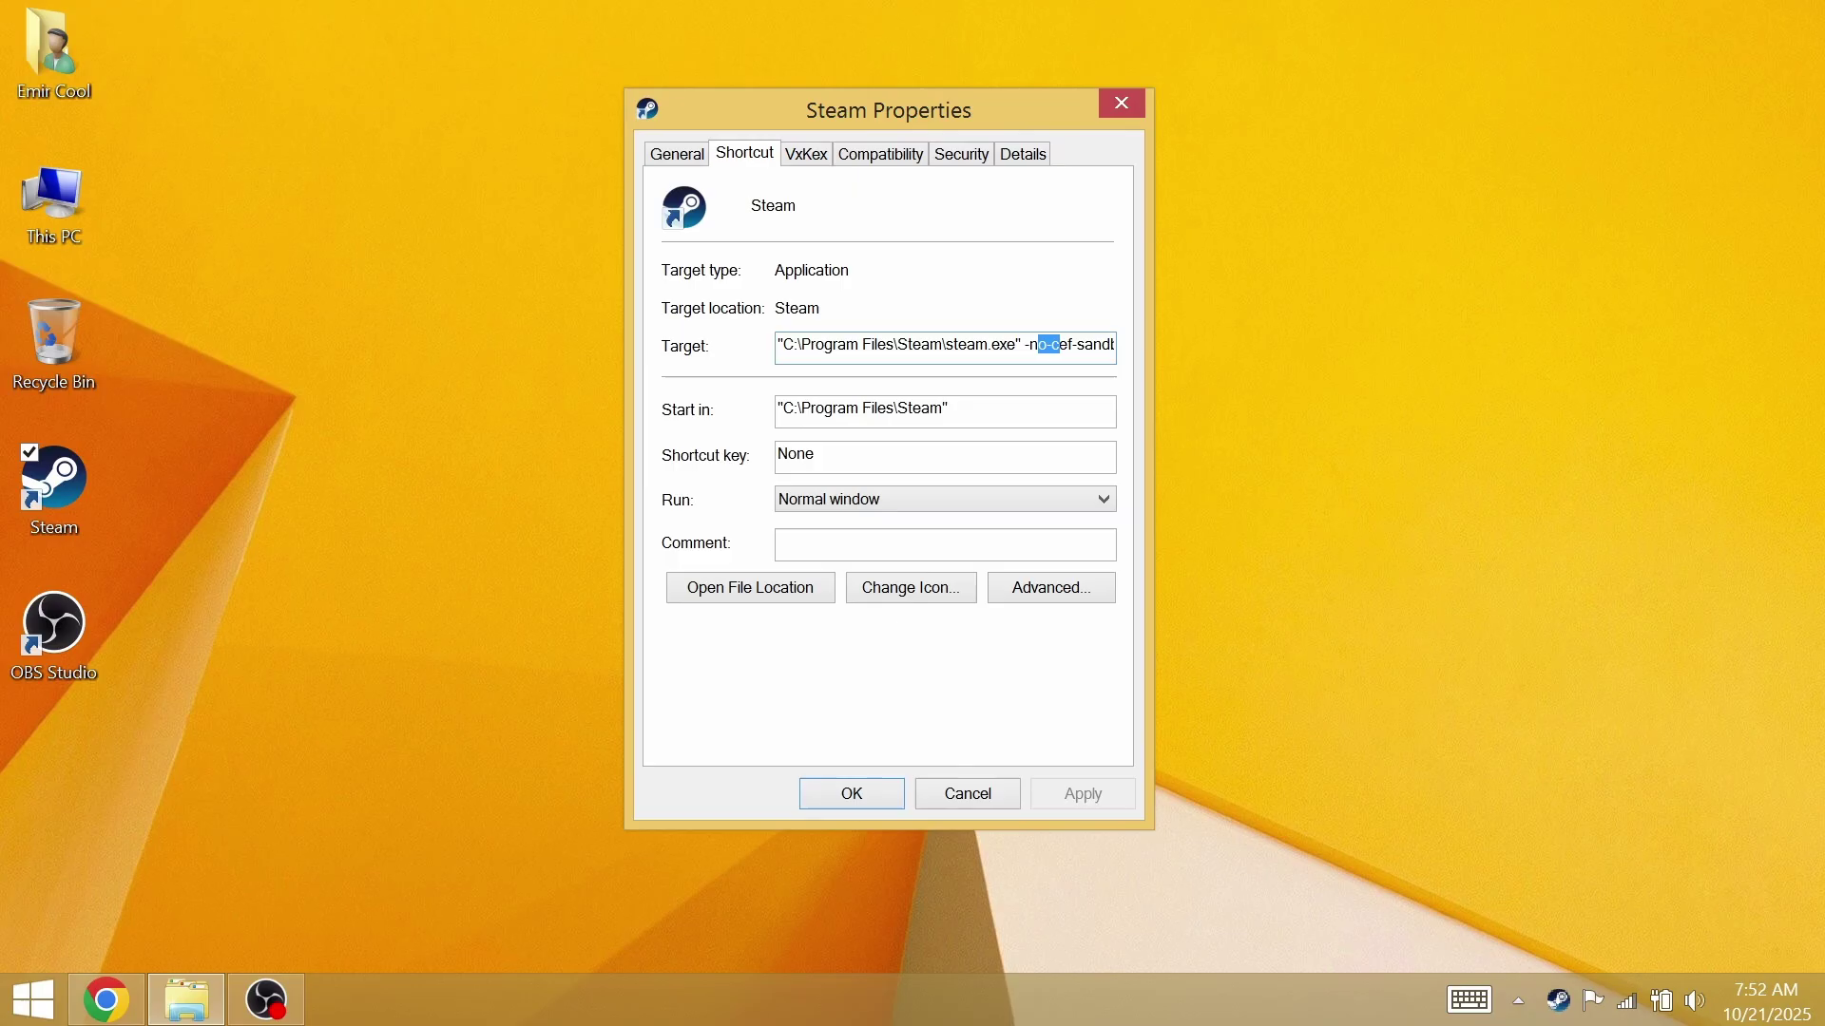
drag(1050, 346, 1117, 346)
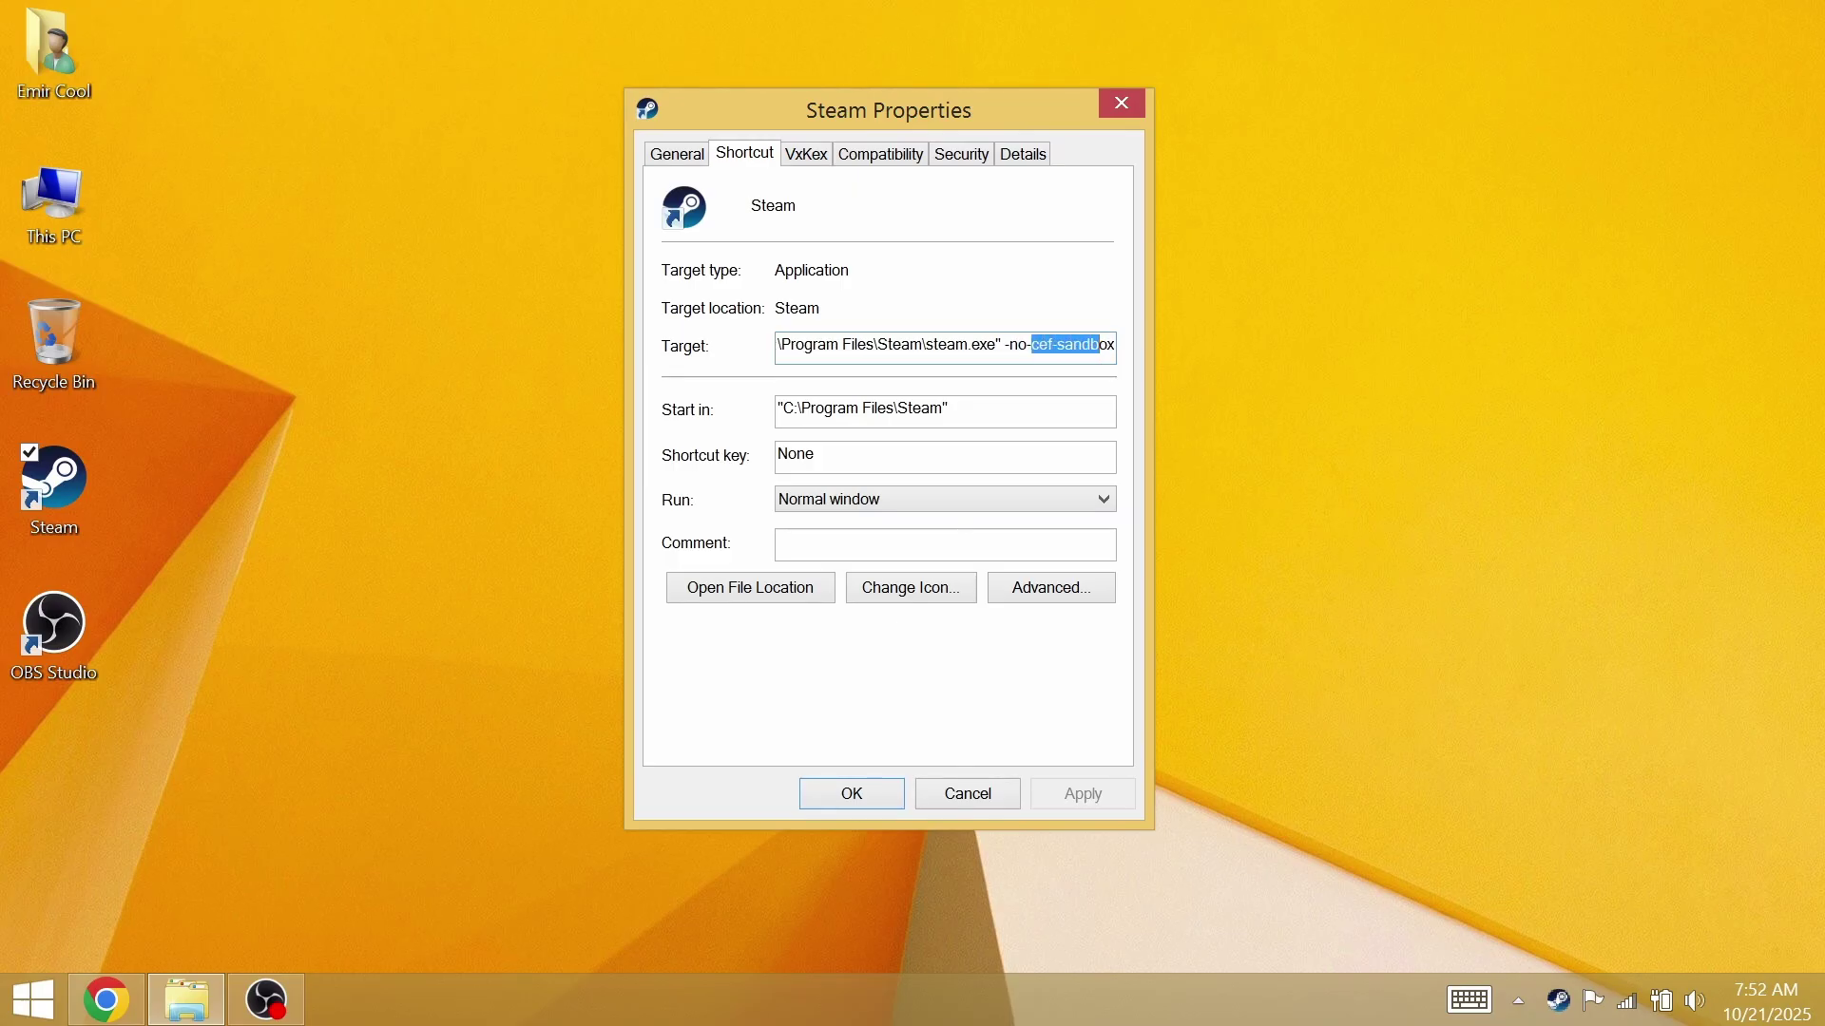
click(1009, 346)
click(775, 592)
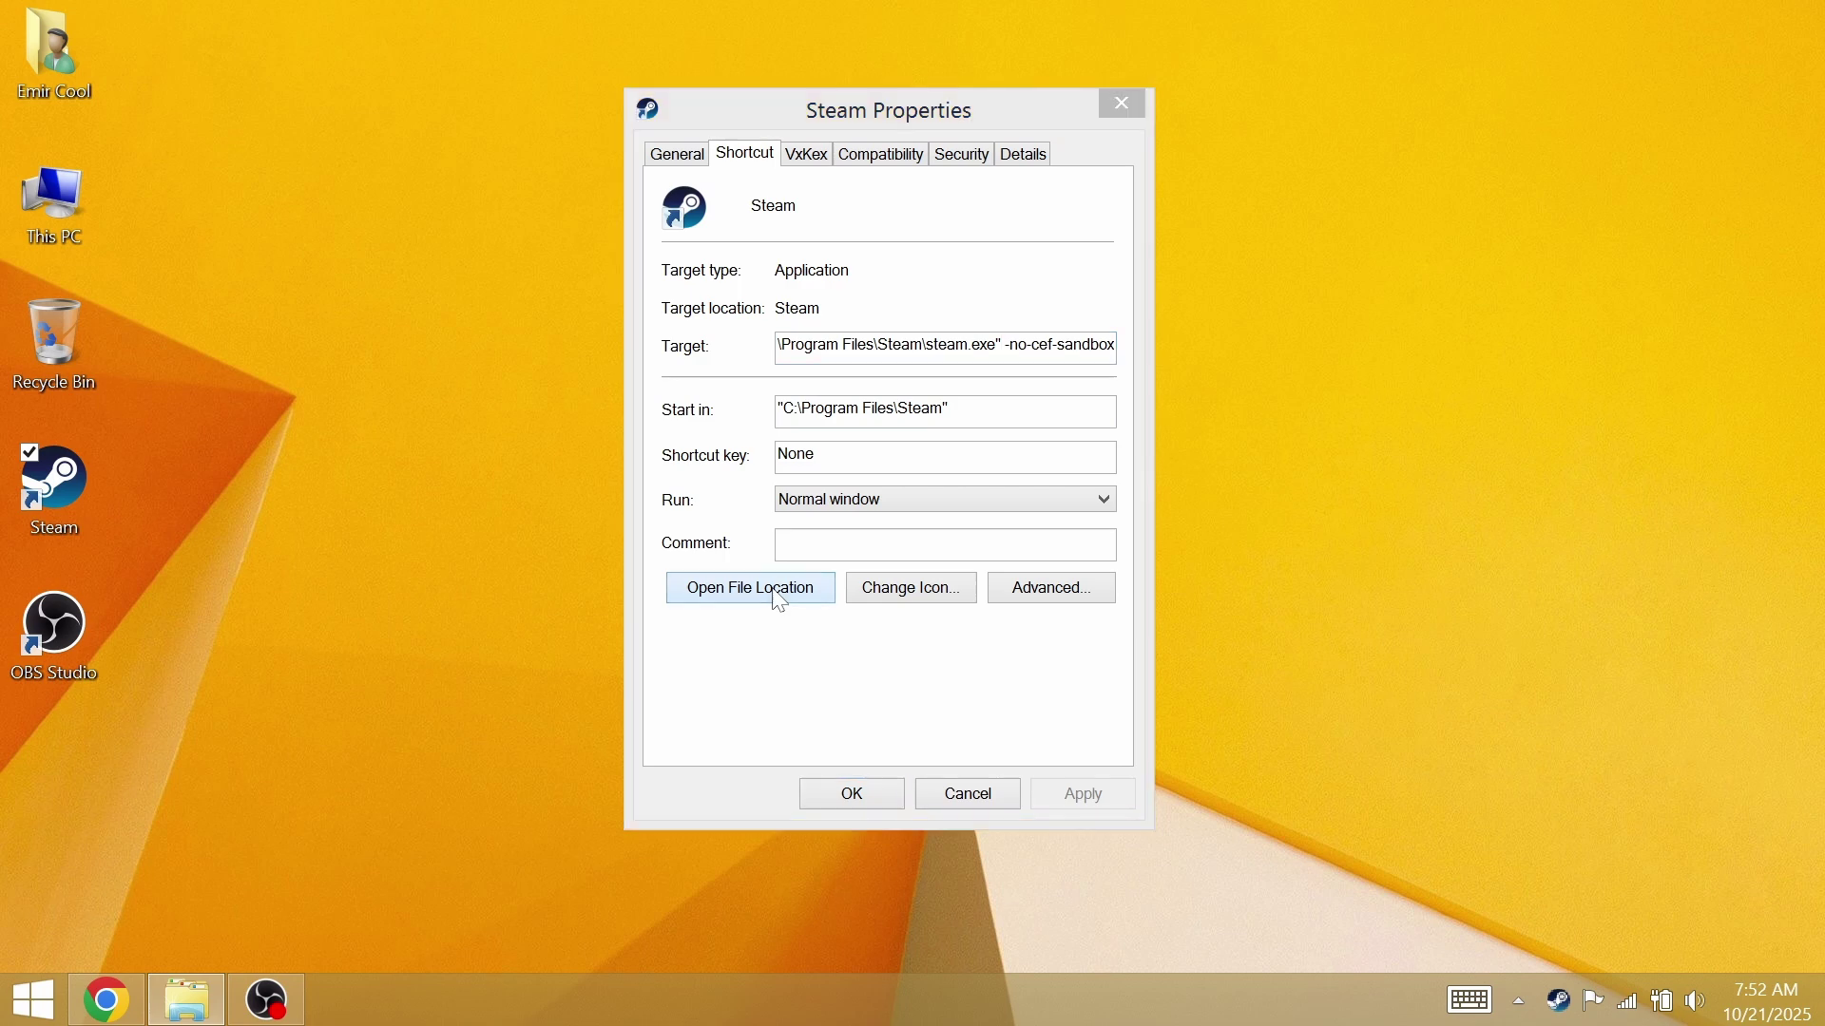
scroll(770, 603, down, 8)
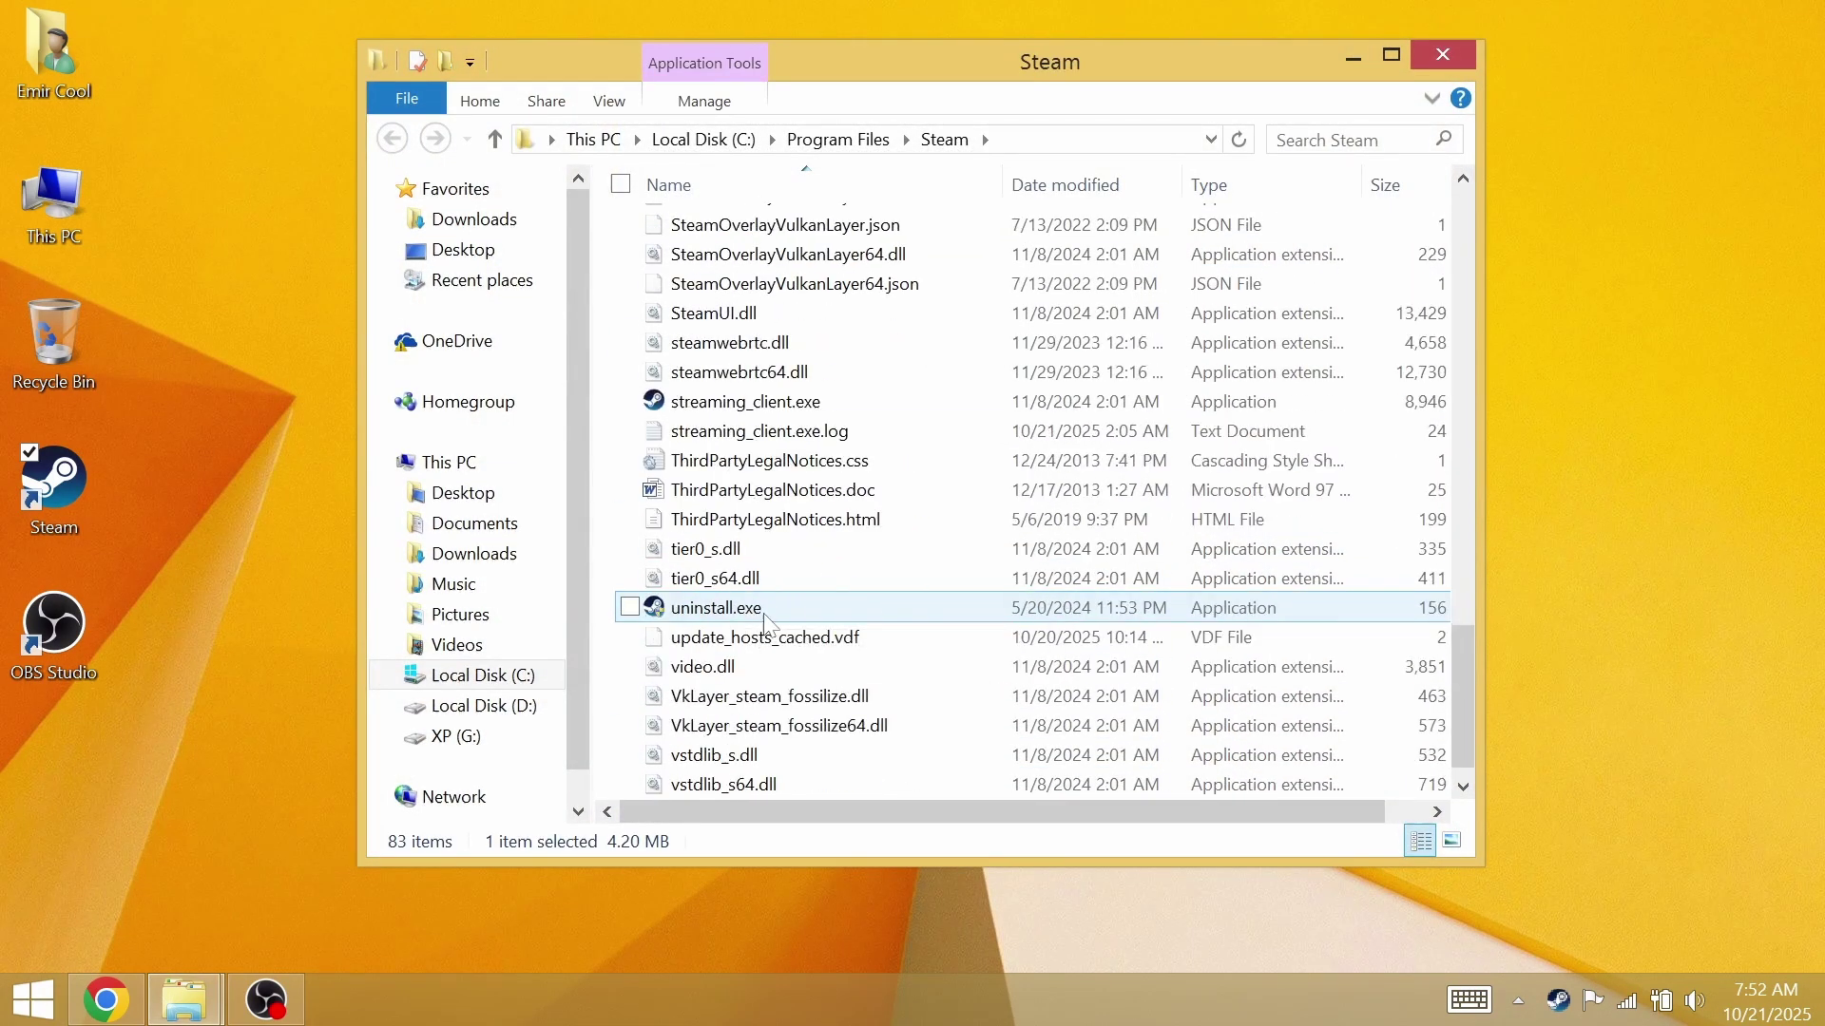
text(ti)
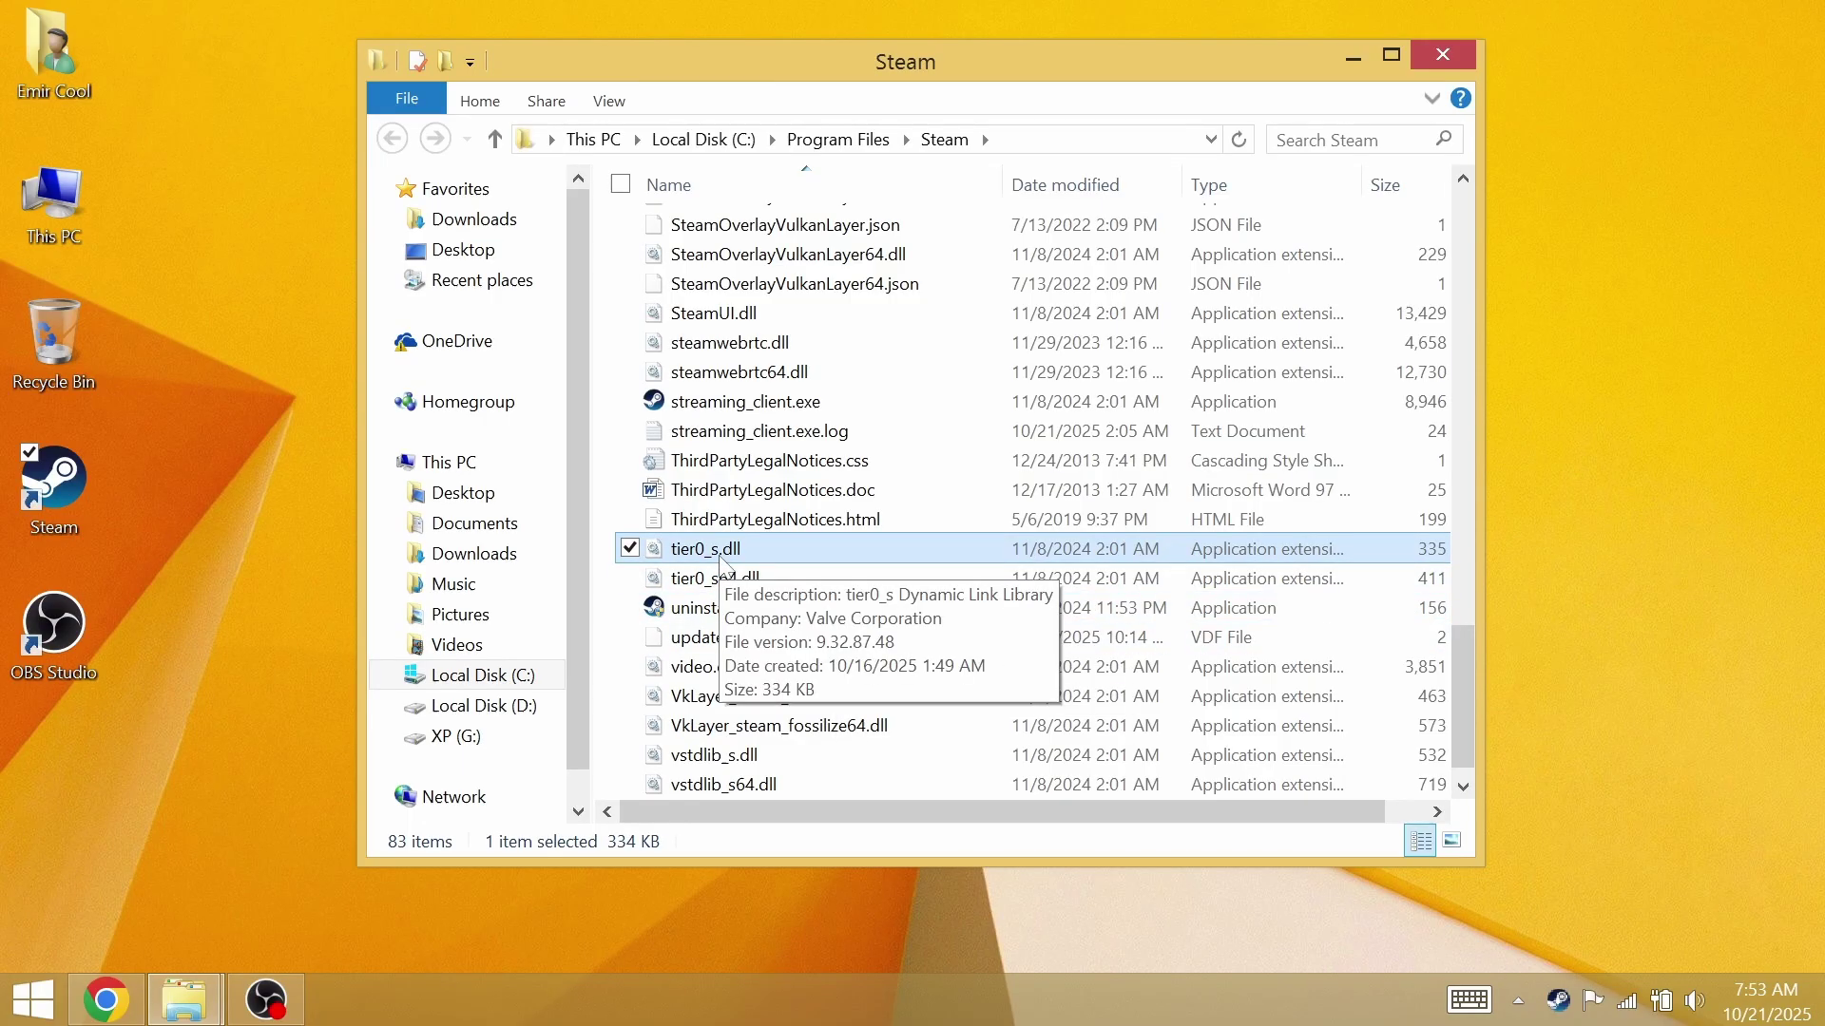
click(697, 586)
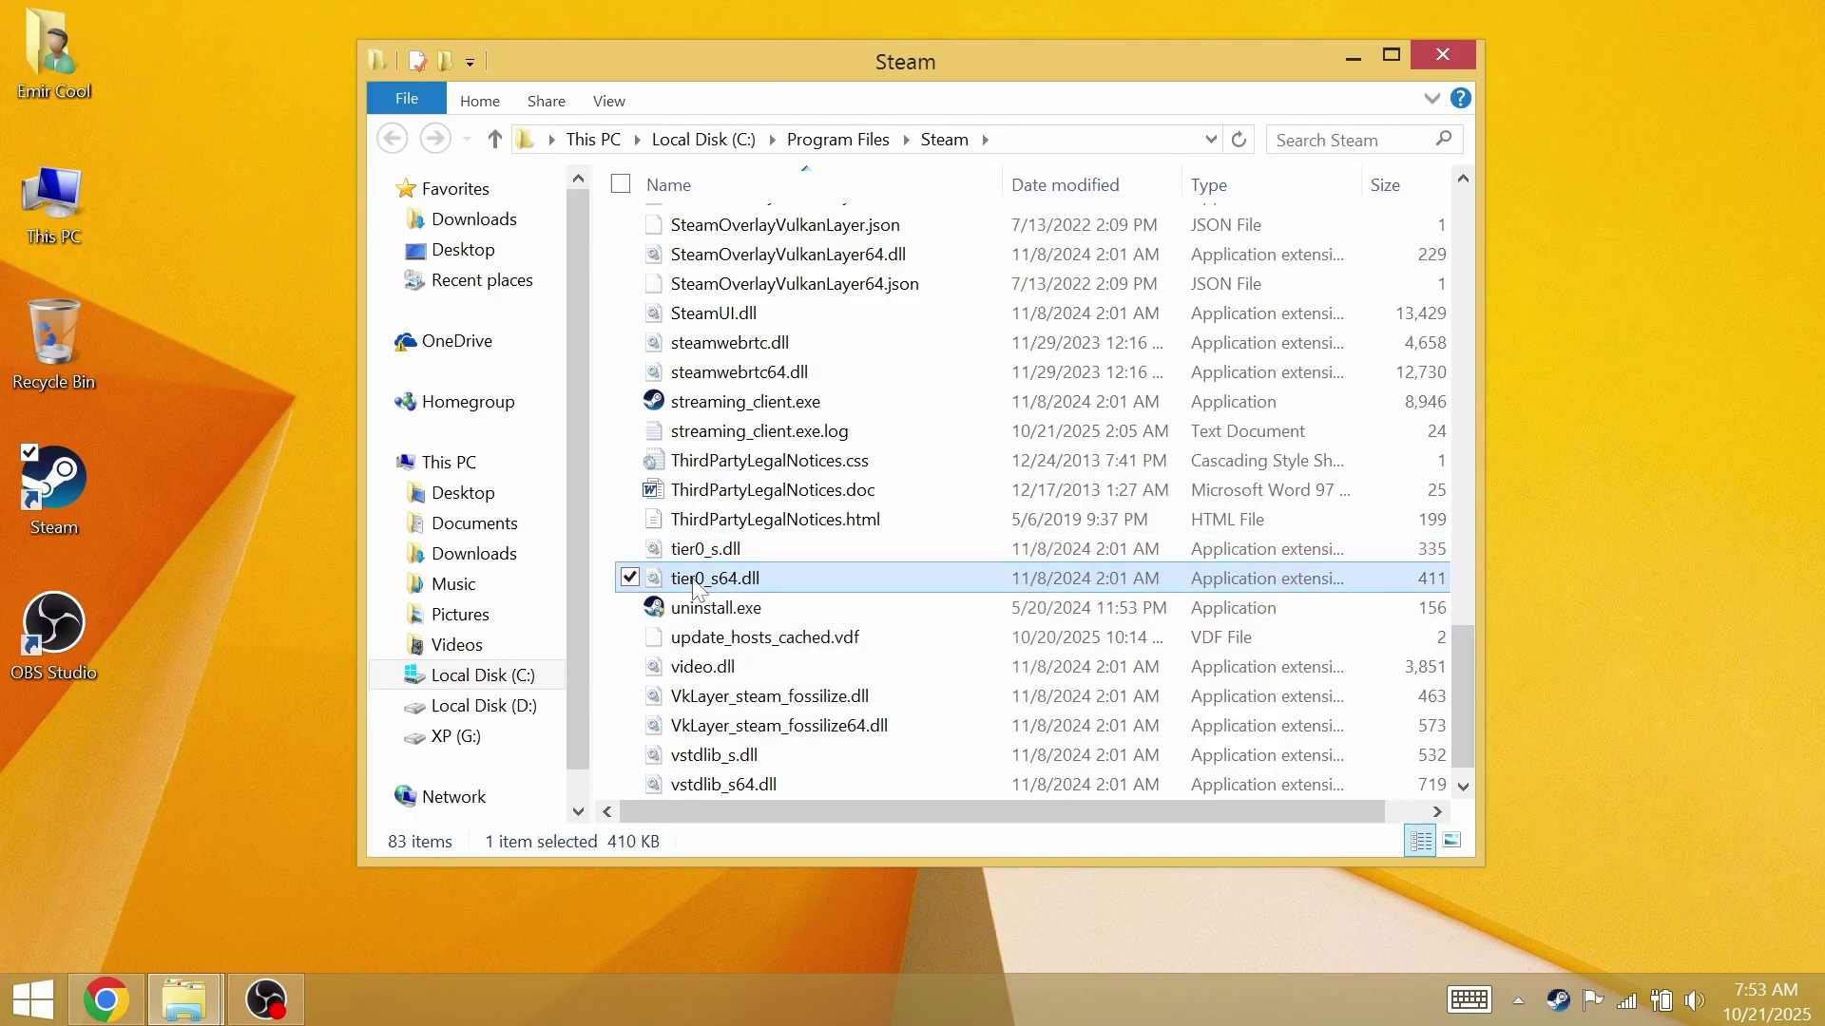
ctrl+click(741, 553)
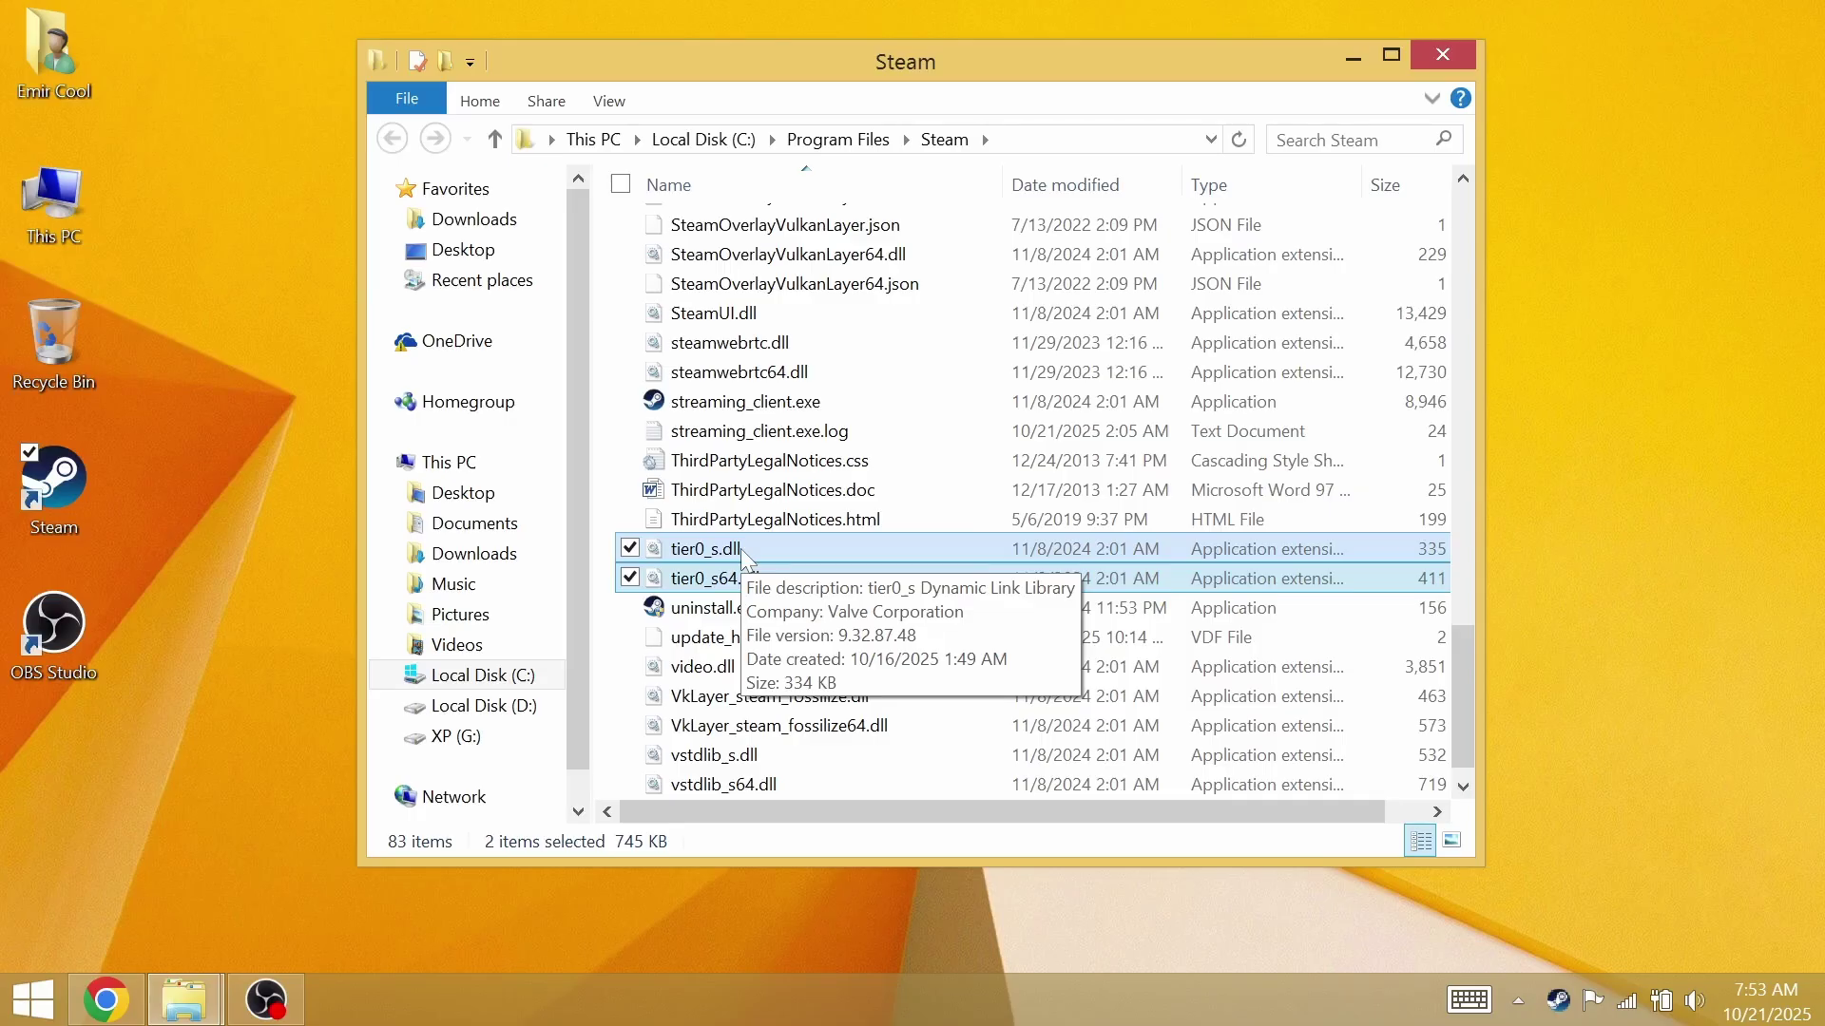
ctrl+click(739, 549)
click(746, 557)
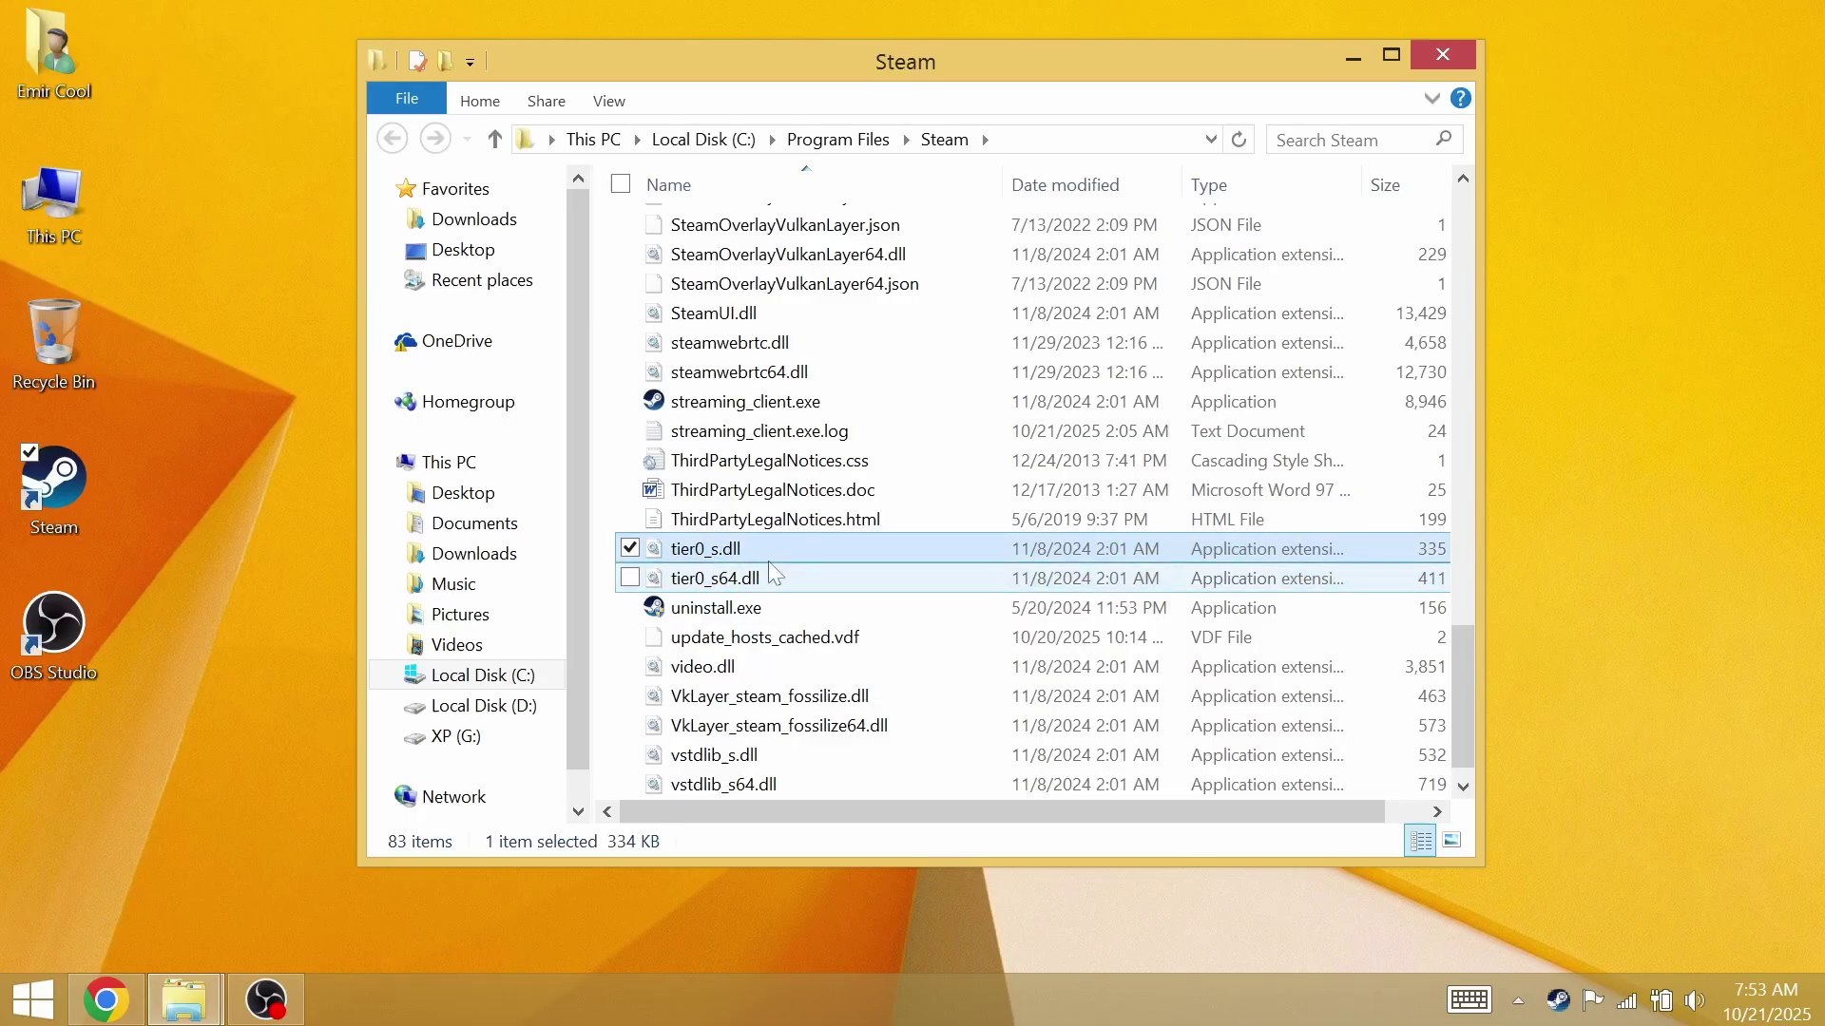
Close the Steam folder and shortcut Properties windows, then exit Steam from its tray icon.
click(1442, 59)
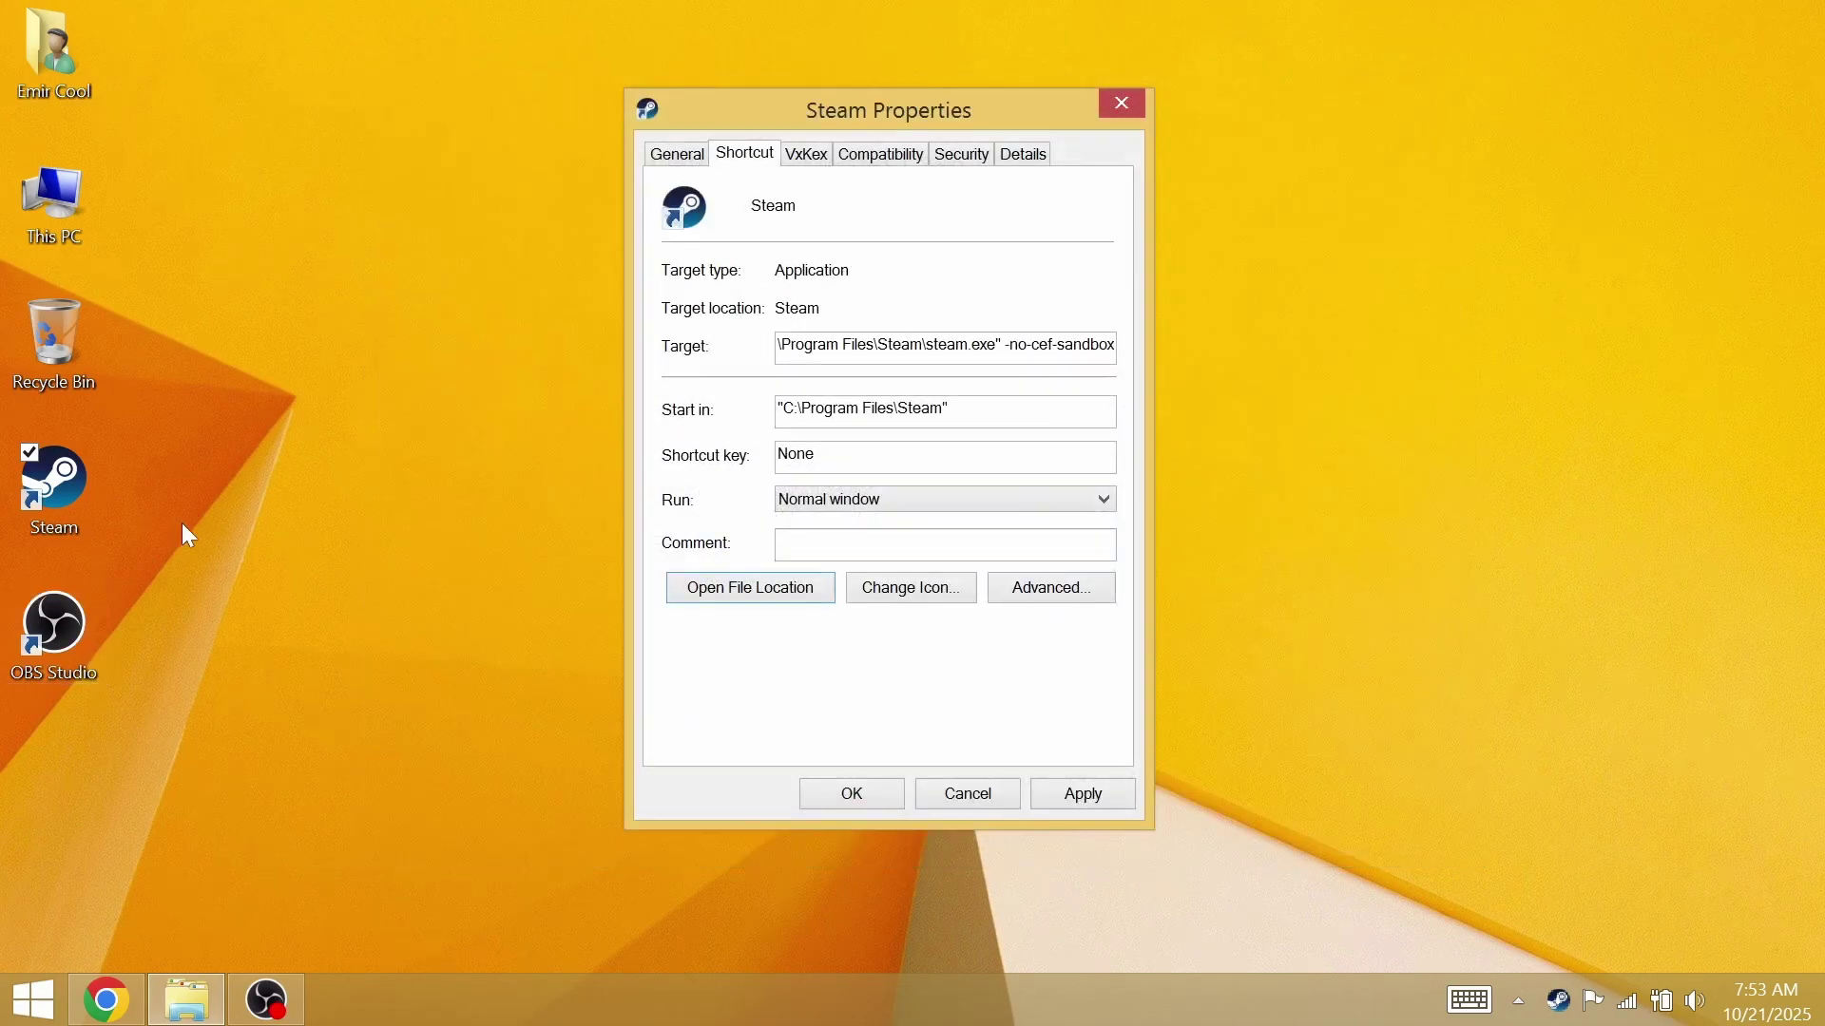
click(1120, 114)
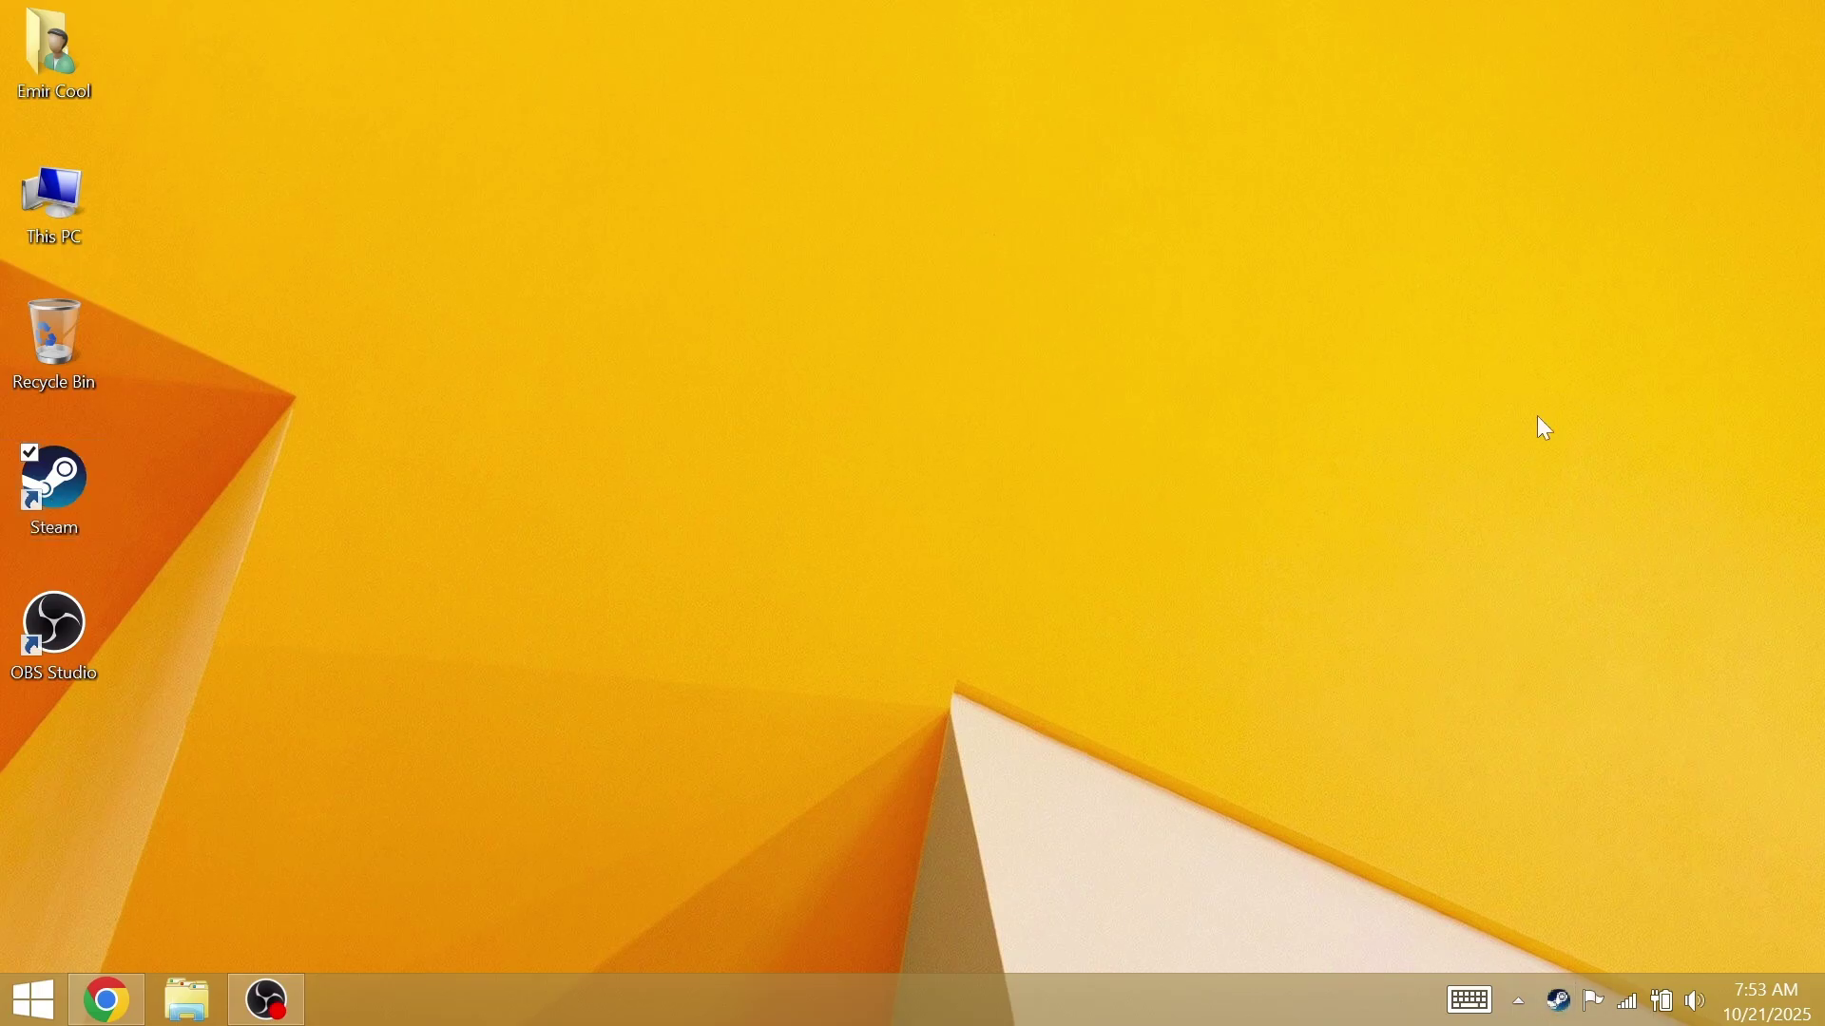
click(1563, 1011)
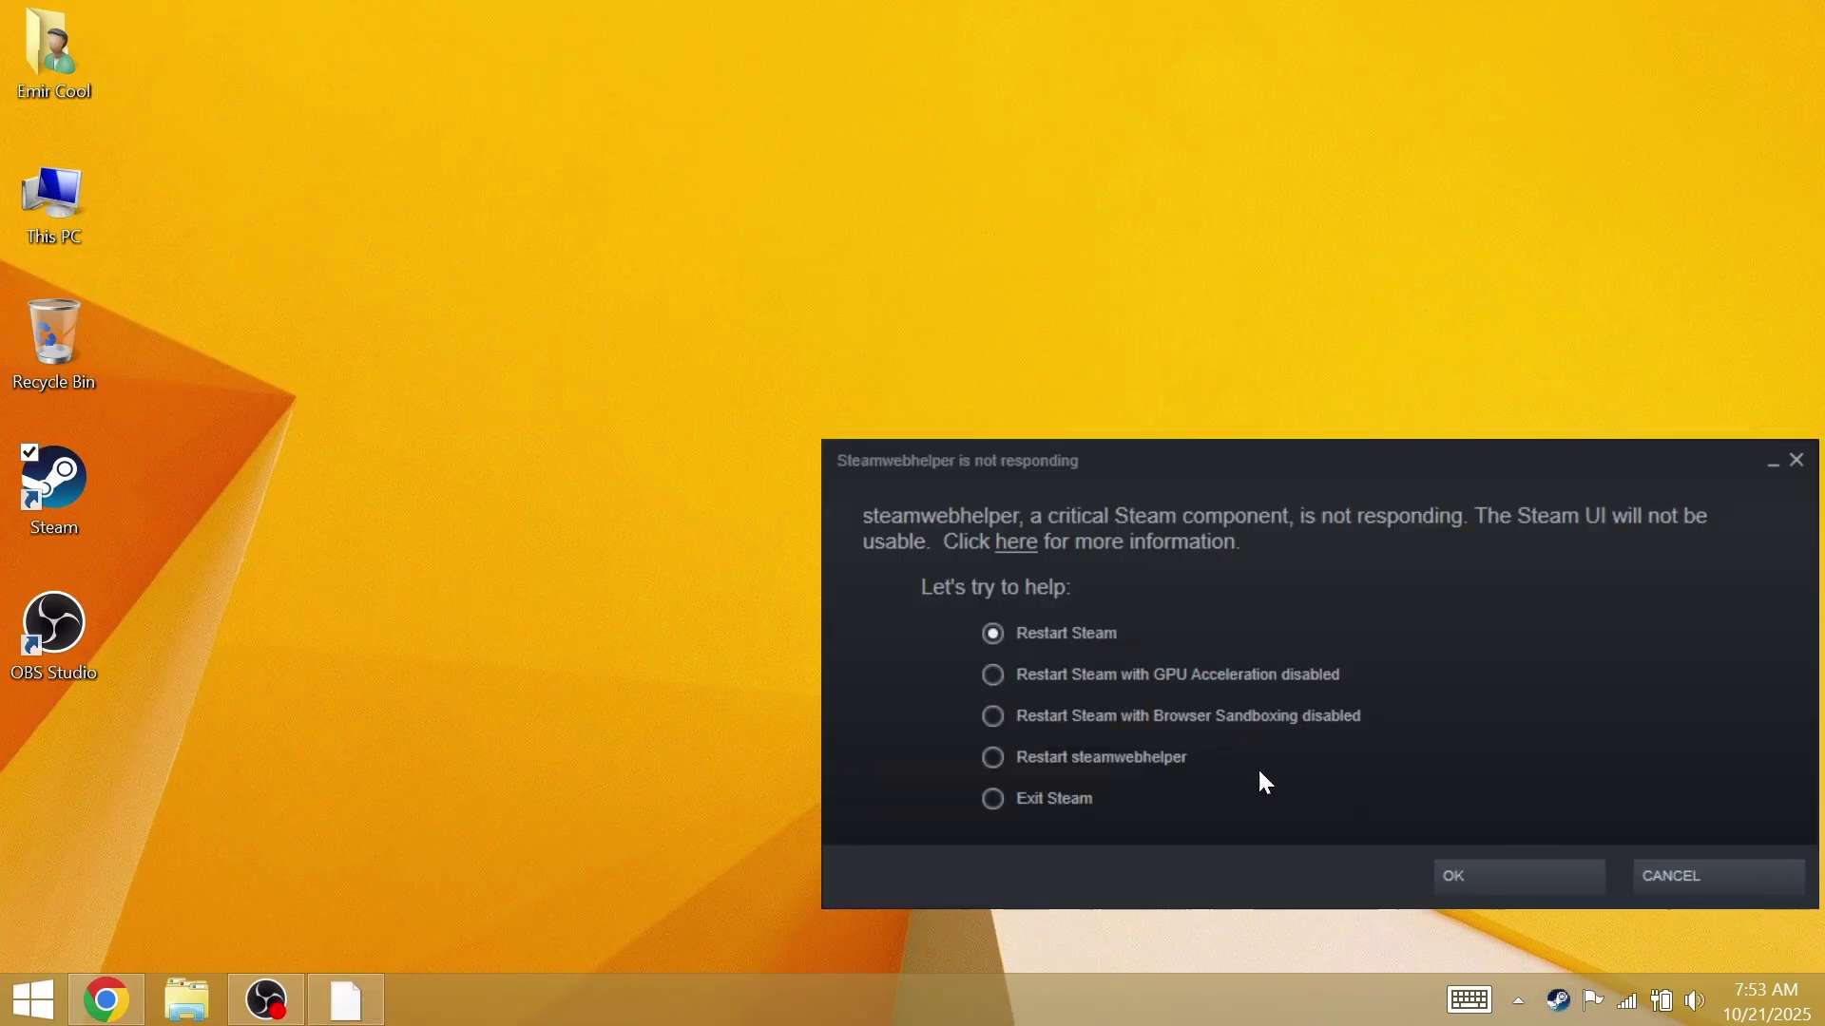
click(1440, 873)
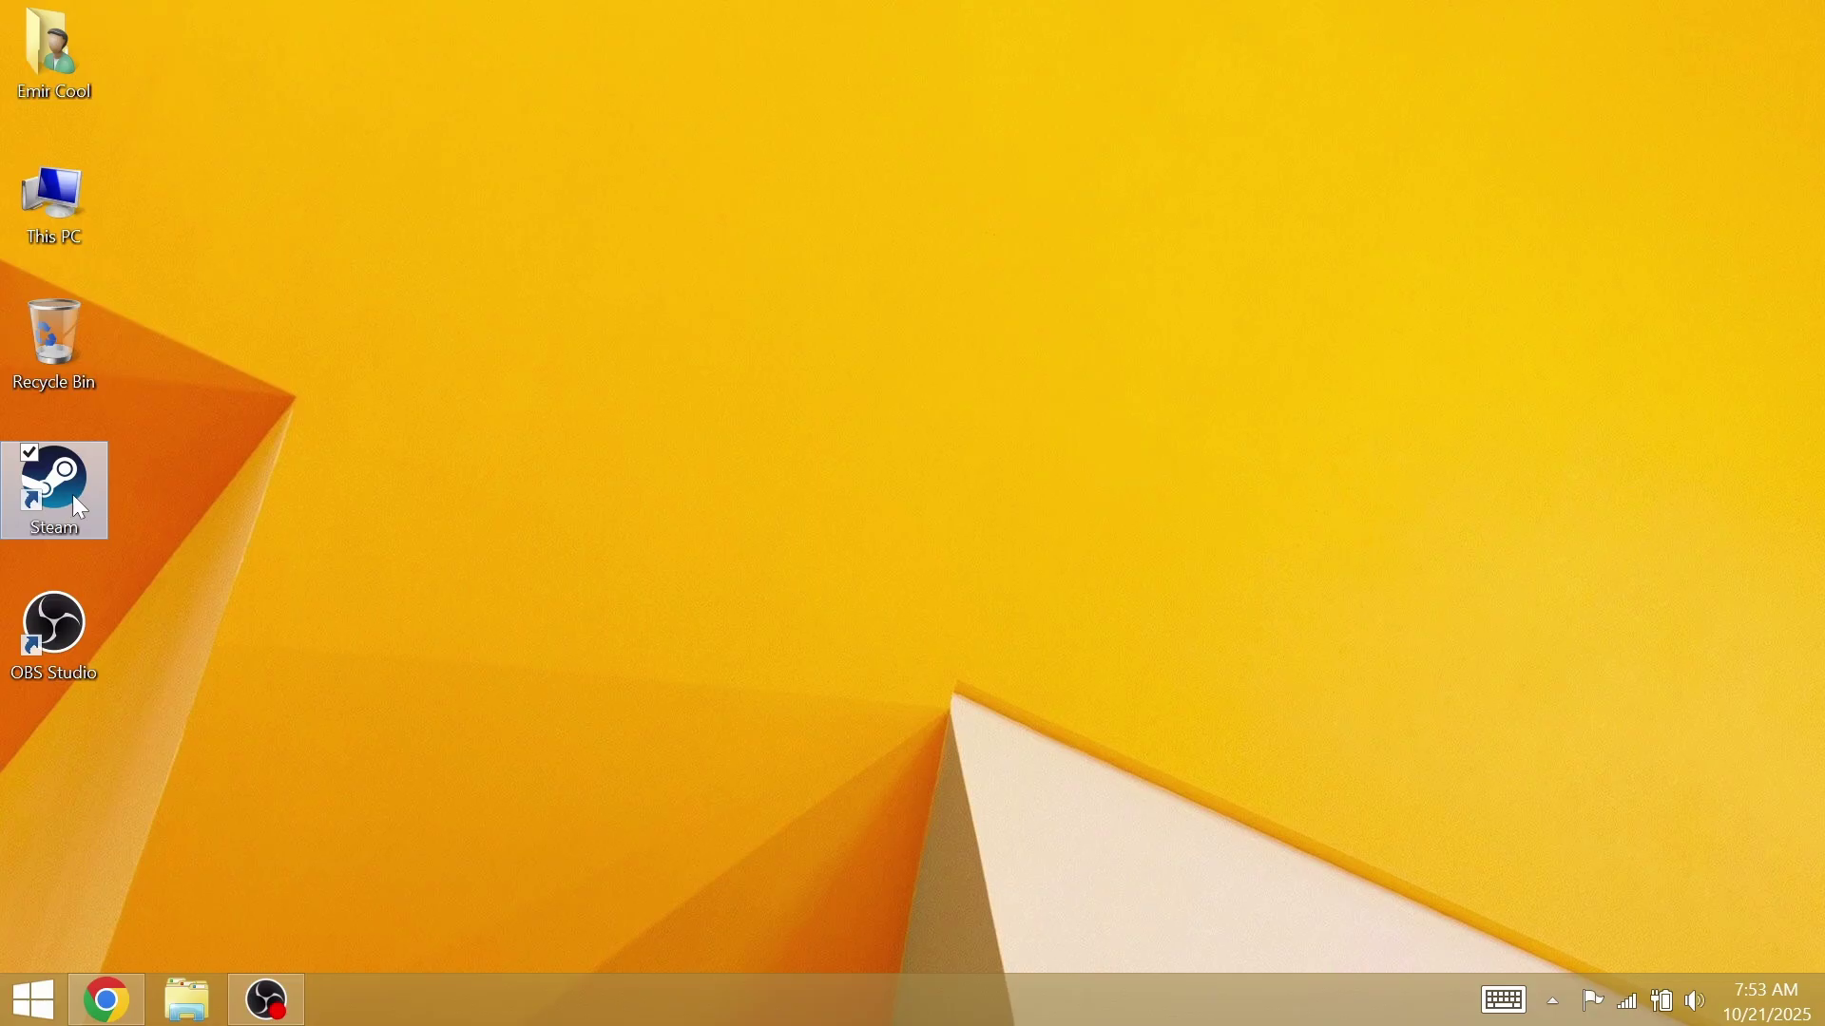
Open Task Manager from the taskbar and scroll to the Steam processes.
click(313, 699)
right_click(593, 1000)
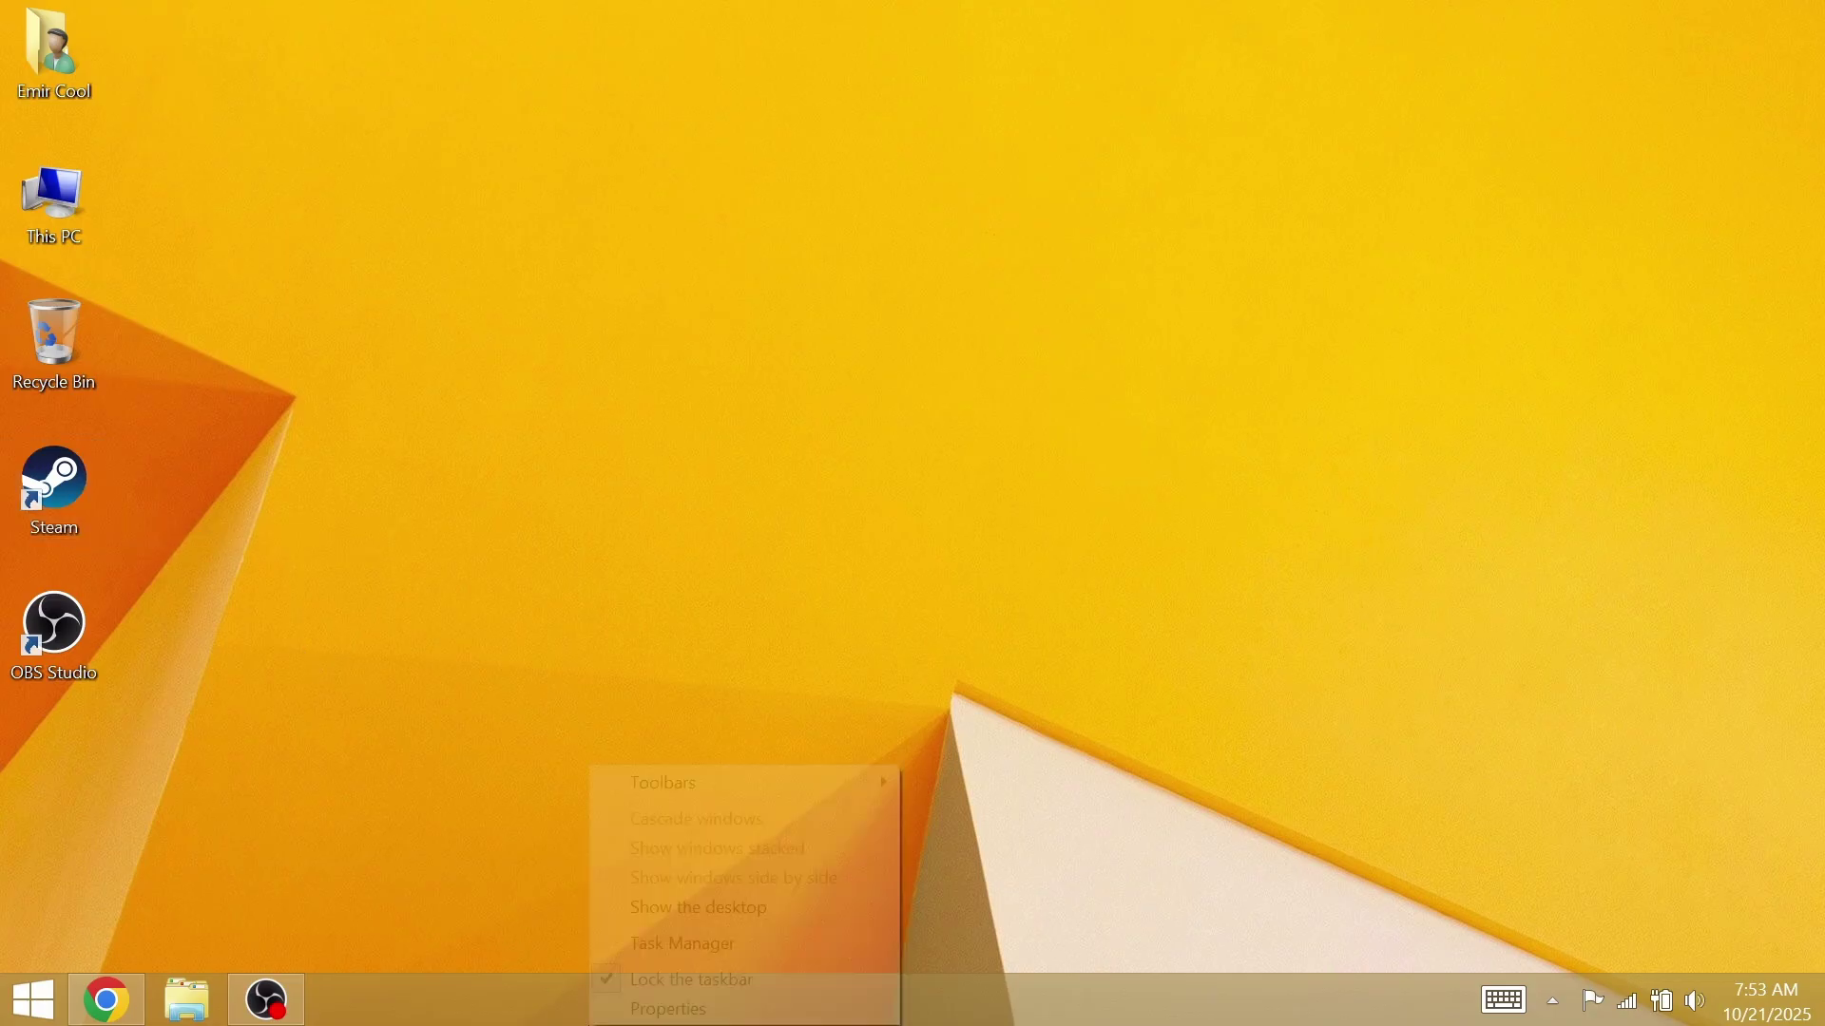
click(648, 945)
scroll(608, 475, down, 1)
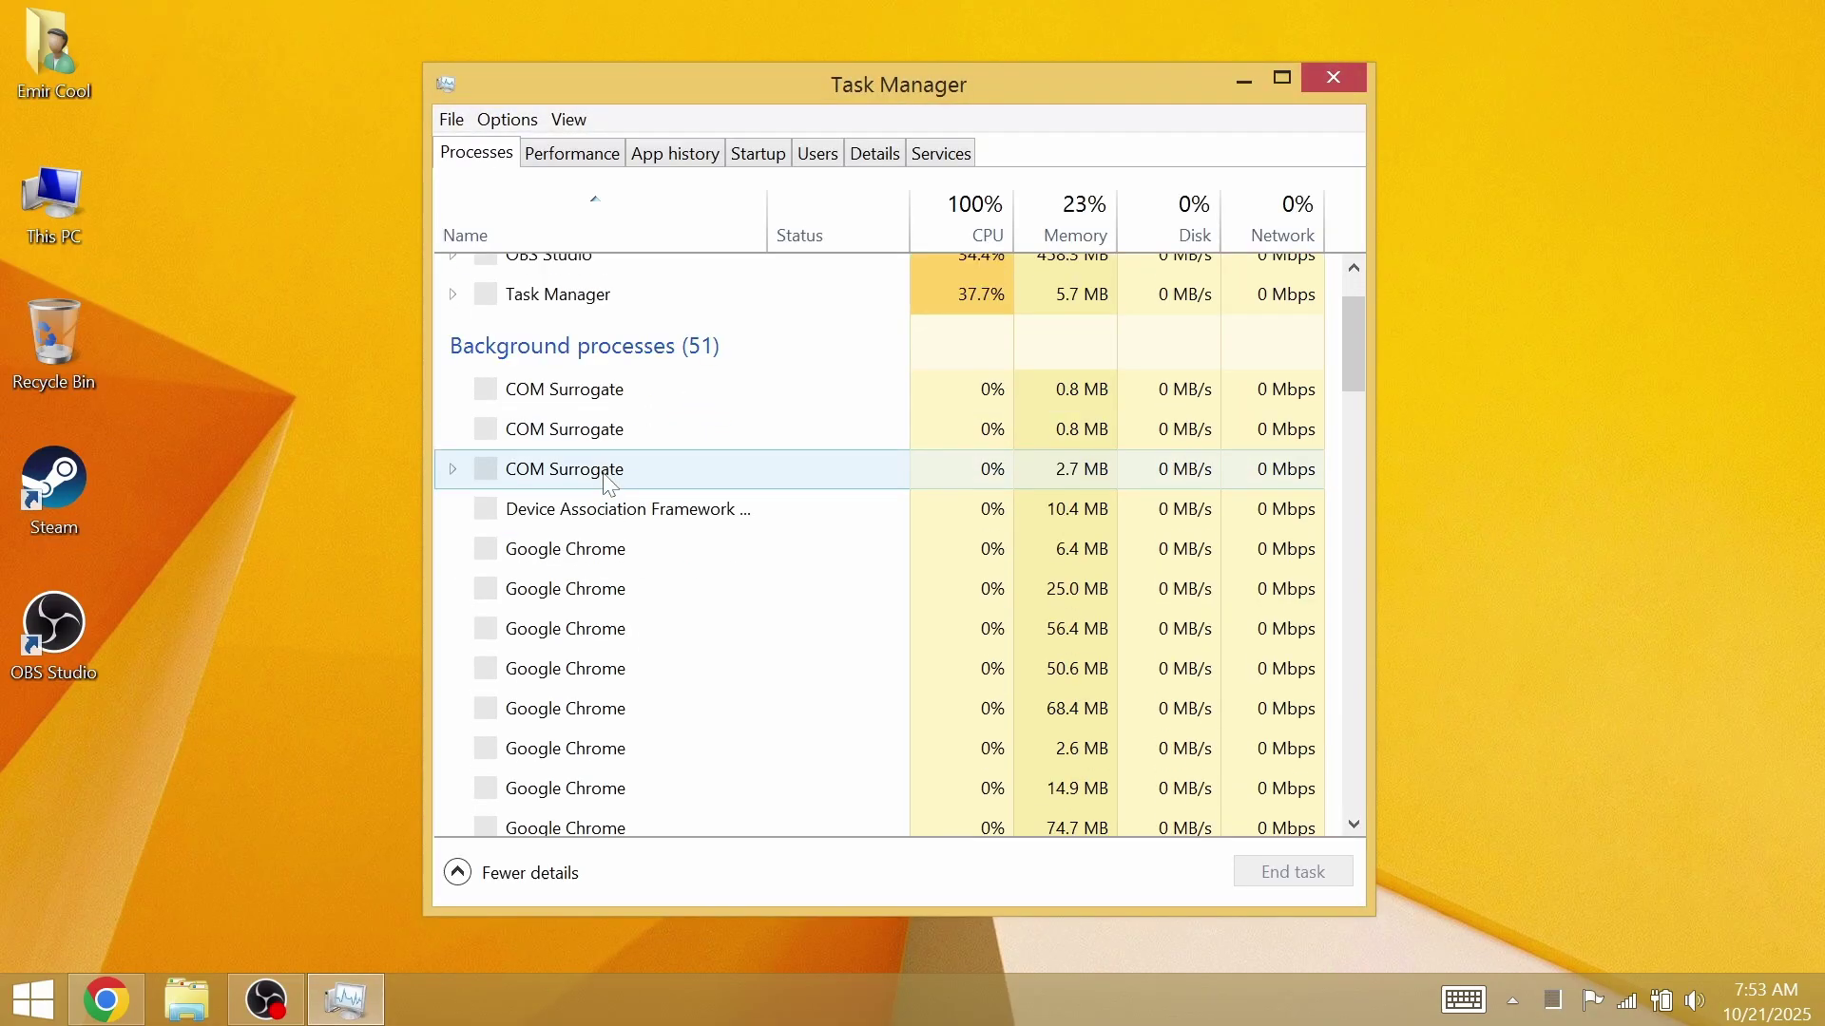
scroll(606, 484, down, 8)
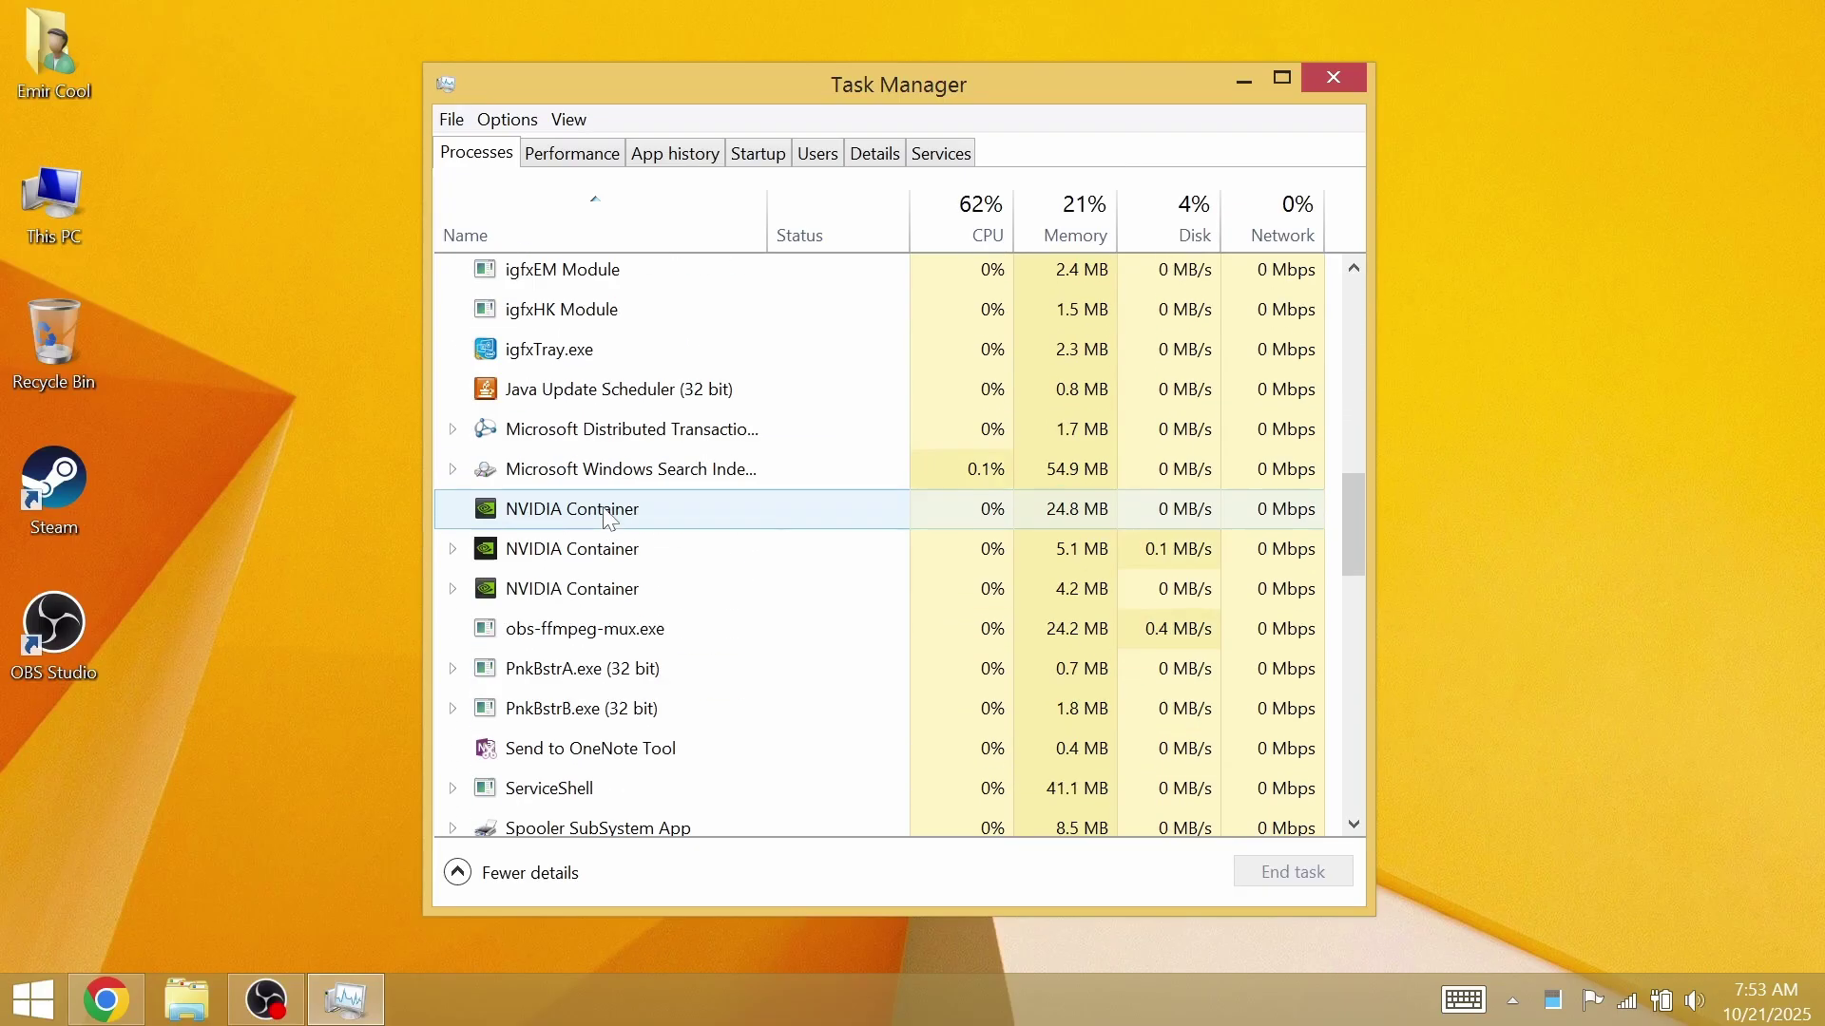
scroll(606, 518, down, 4)
End the Steam Client WebHelper process and close Task Manager.
right_click(594, 455)
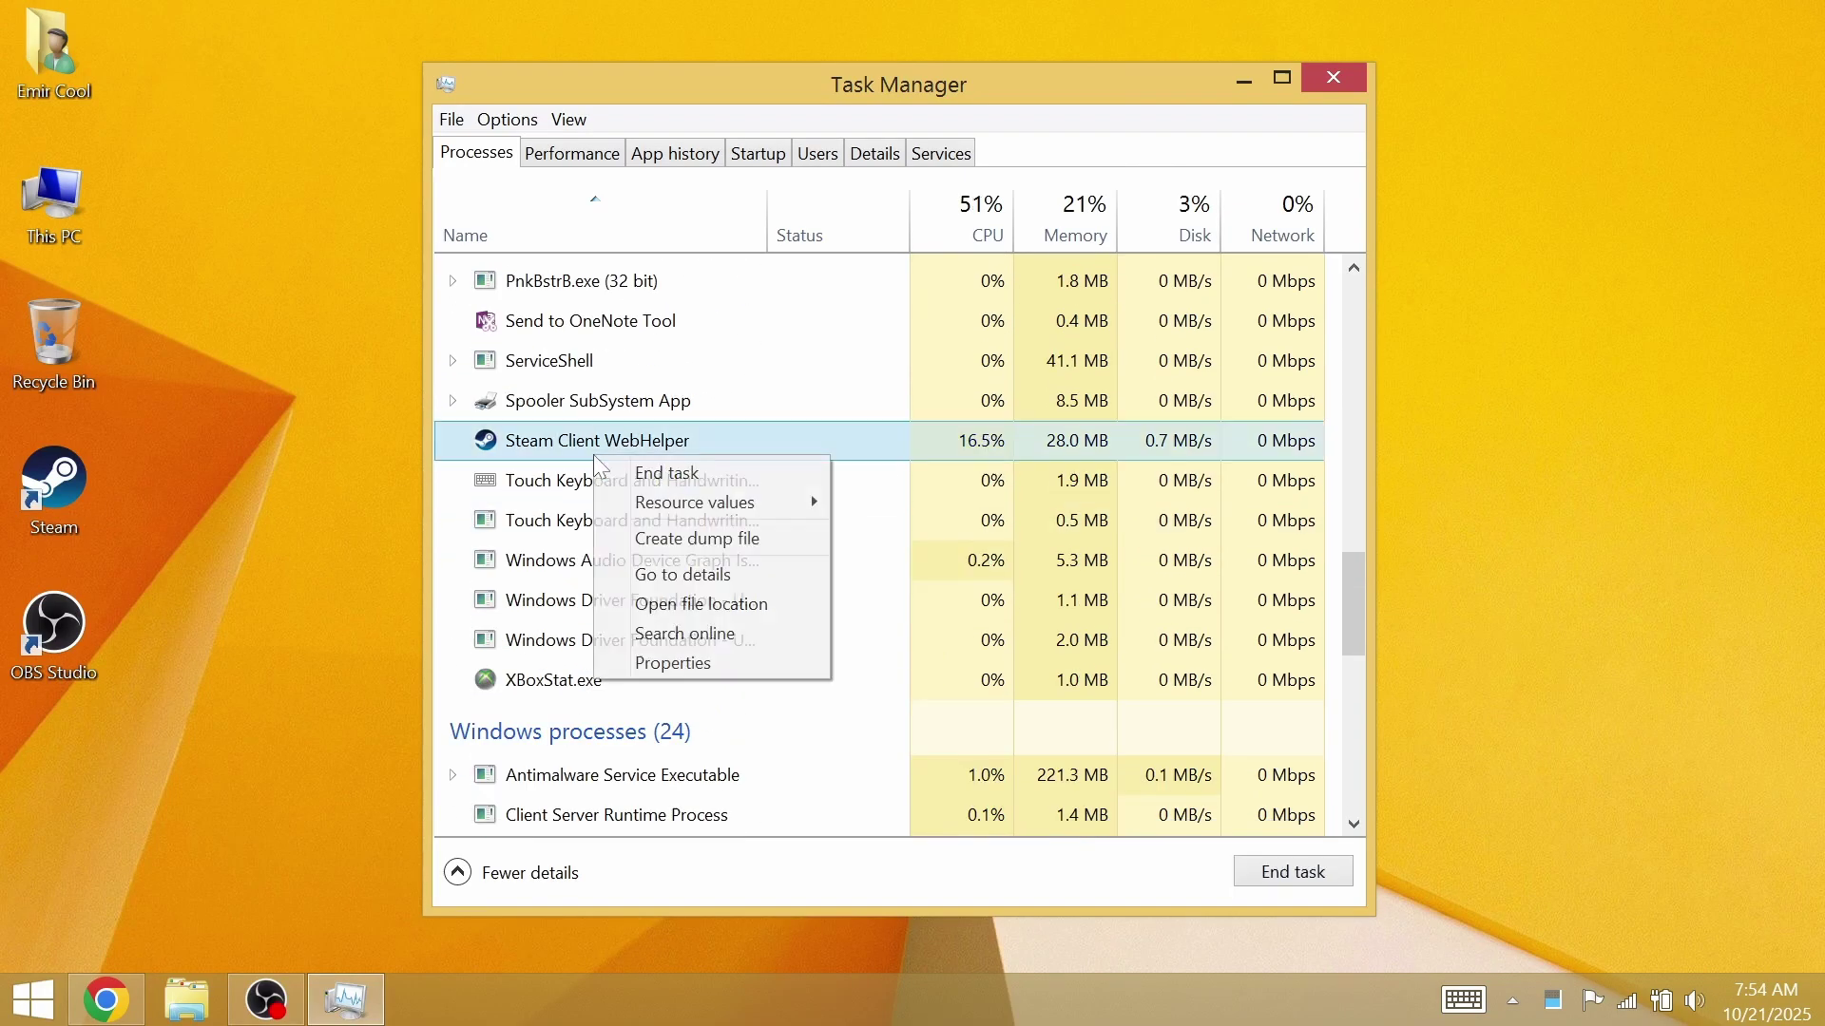
scroll(608, 470, down, 1)
click(666, 473)
scroll(927, 351, down, 1)
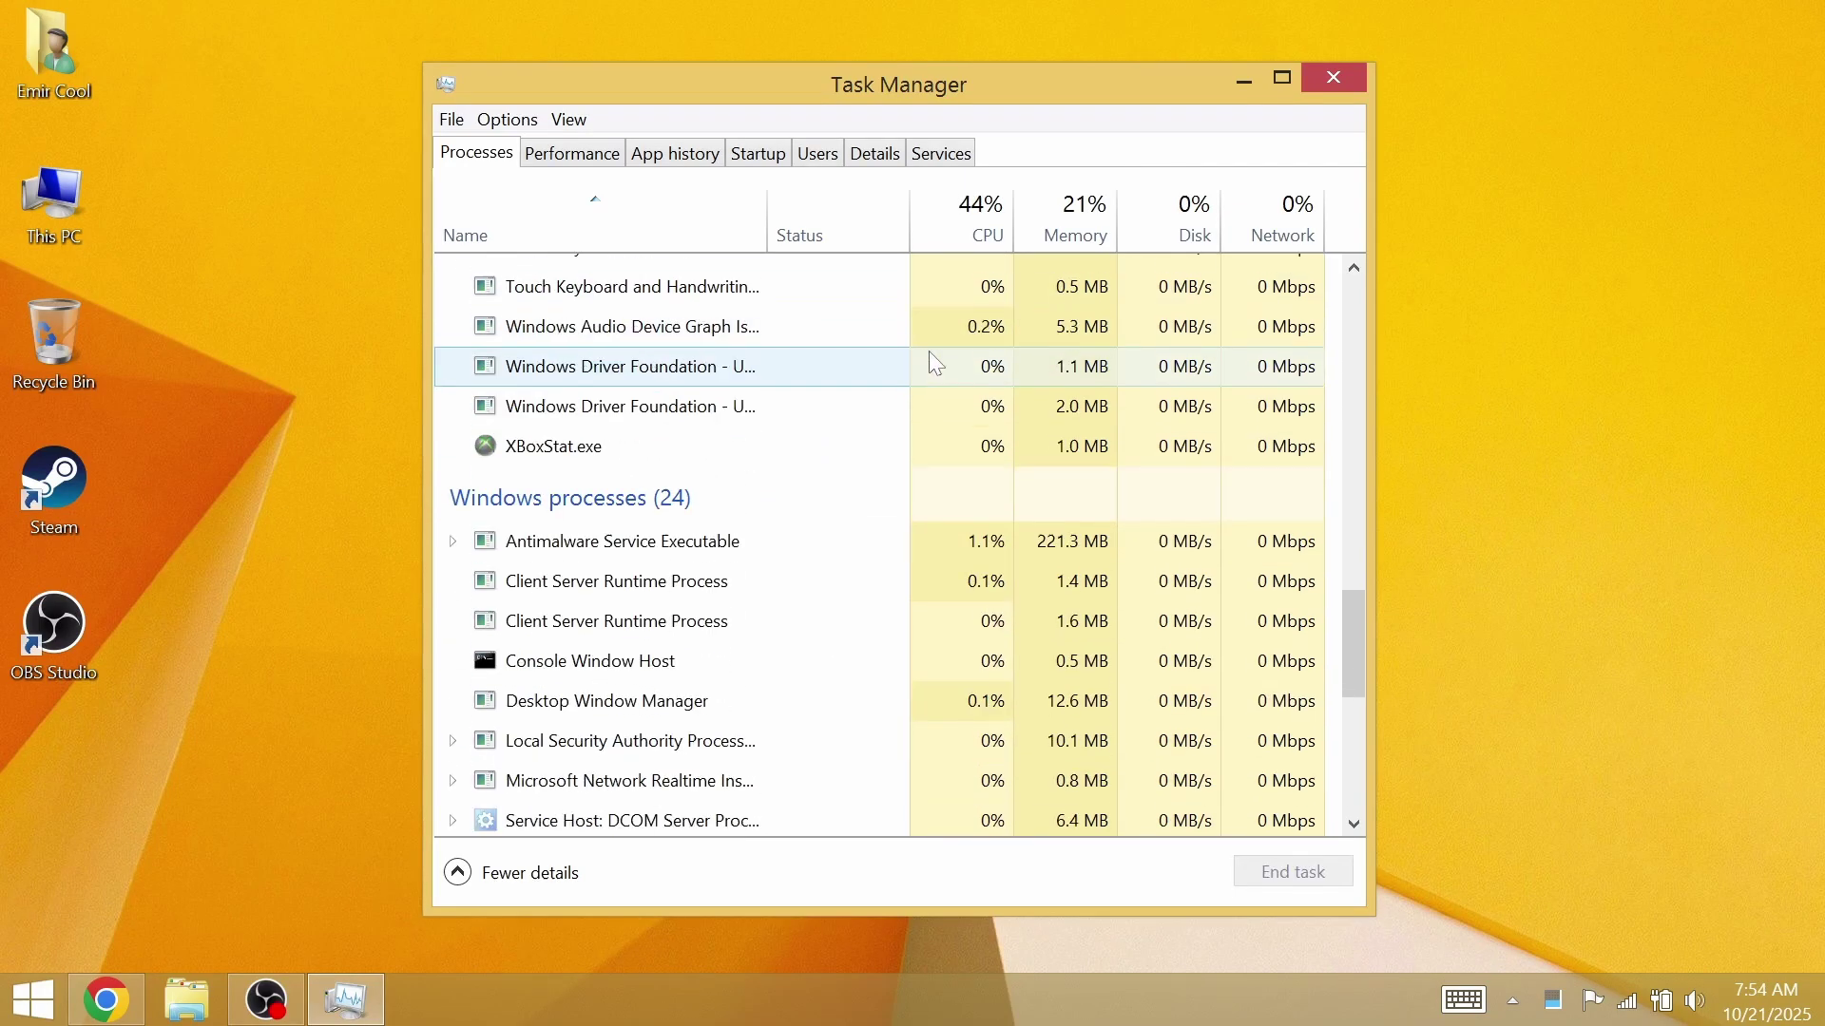
scroll(928, 350, down, 2)
click(1310, 77)
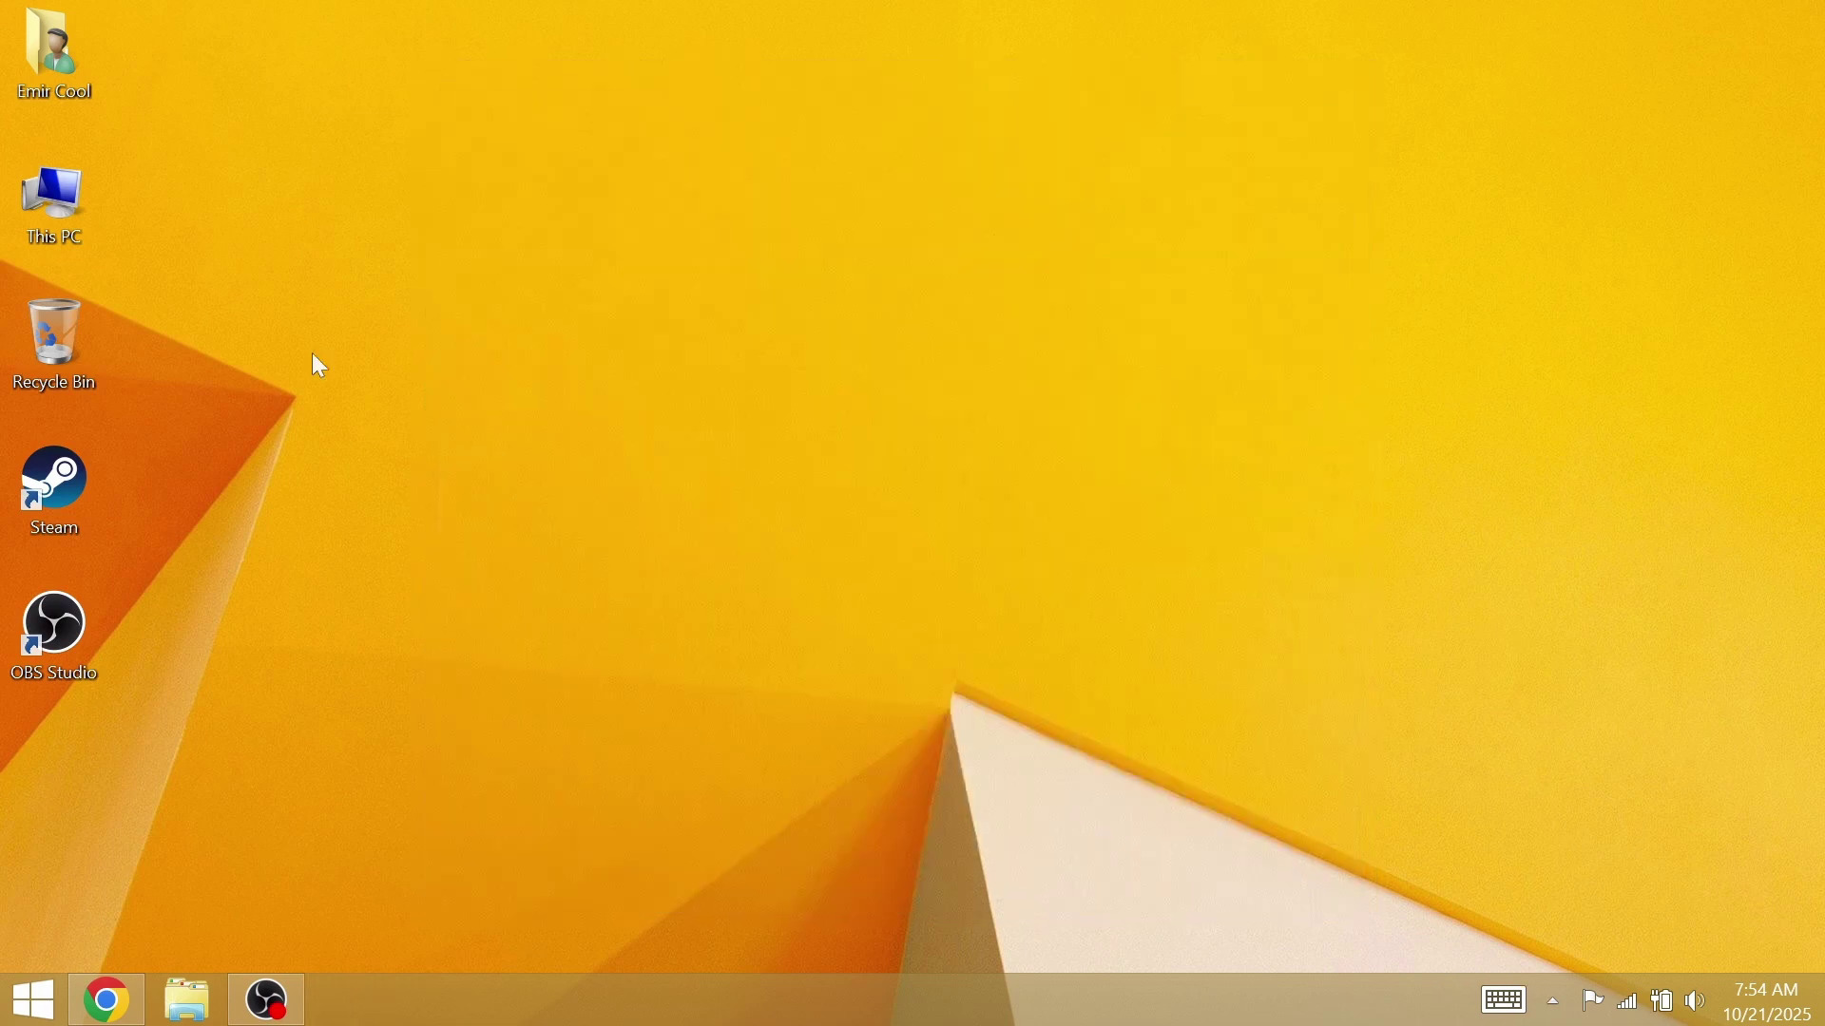
Relaunch Steam, dismiss the gldriverquery.exe crash message, and nudge the login window upward.
double_click(60, 480)
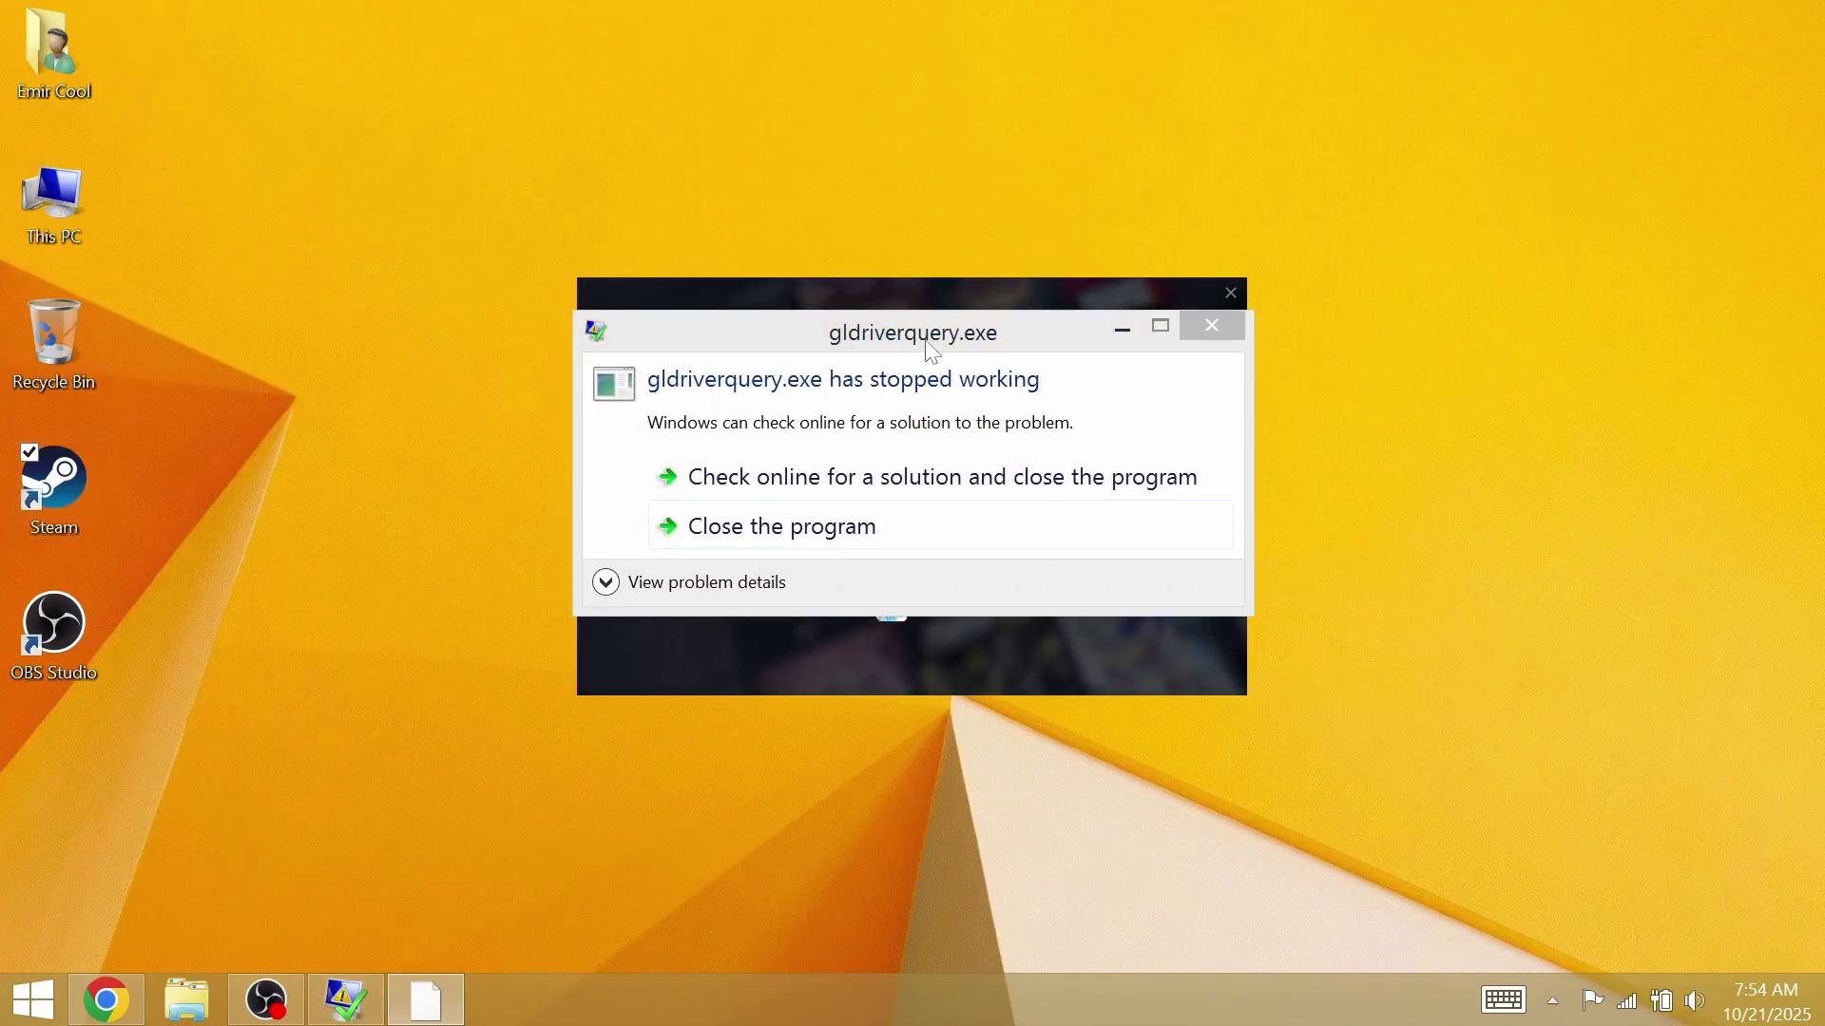
click(1207, 333)
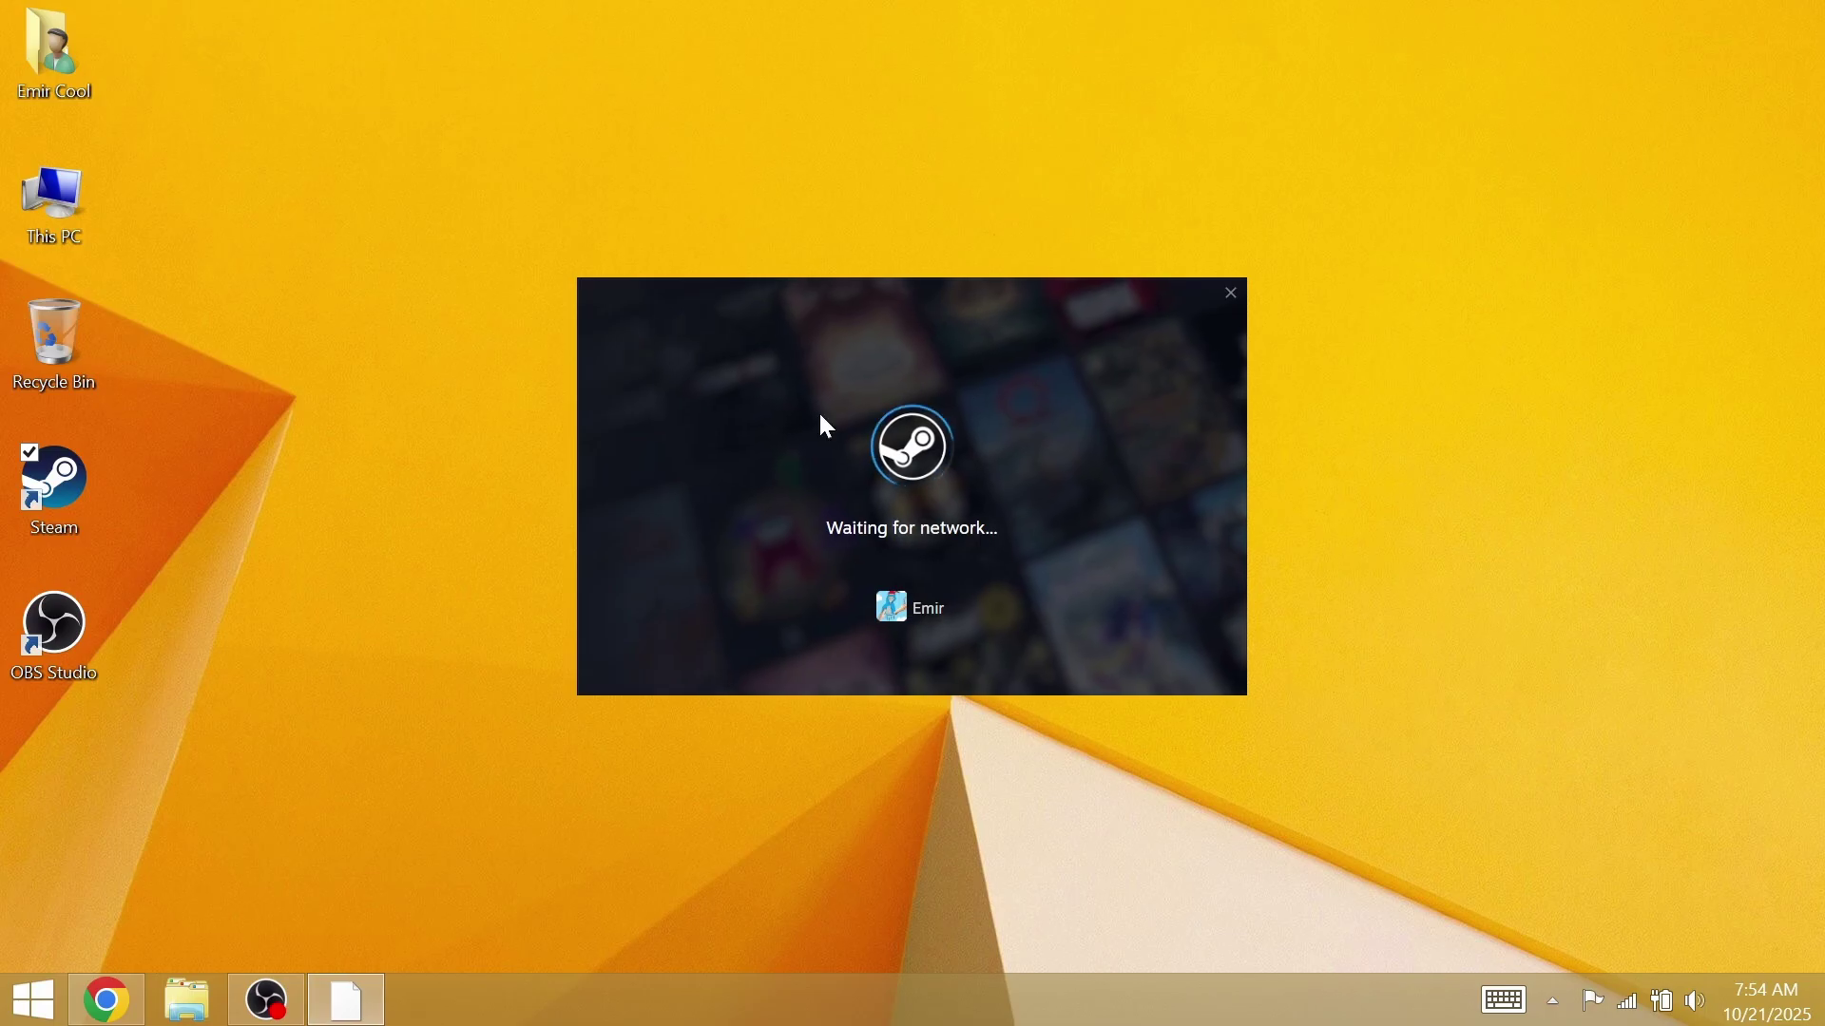
mouse_move(960, 313)
mouse_down()
mouse_move(986, 285)
mouse_move(963, 292)
mouse_up()
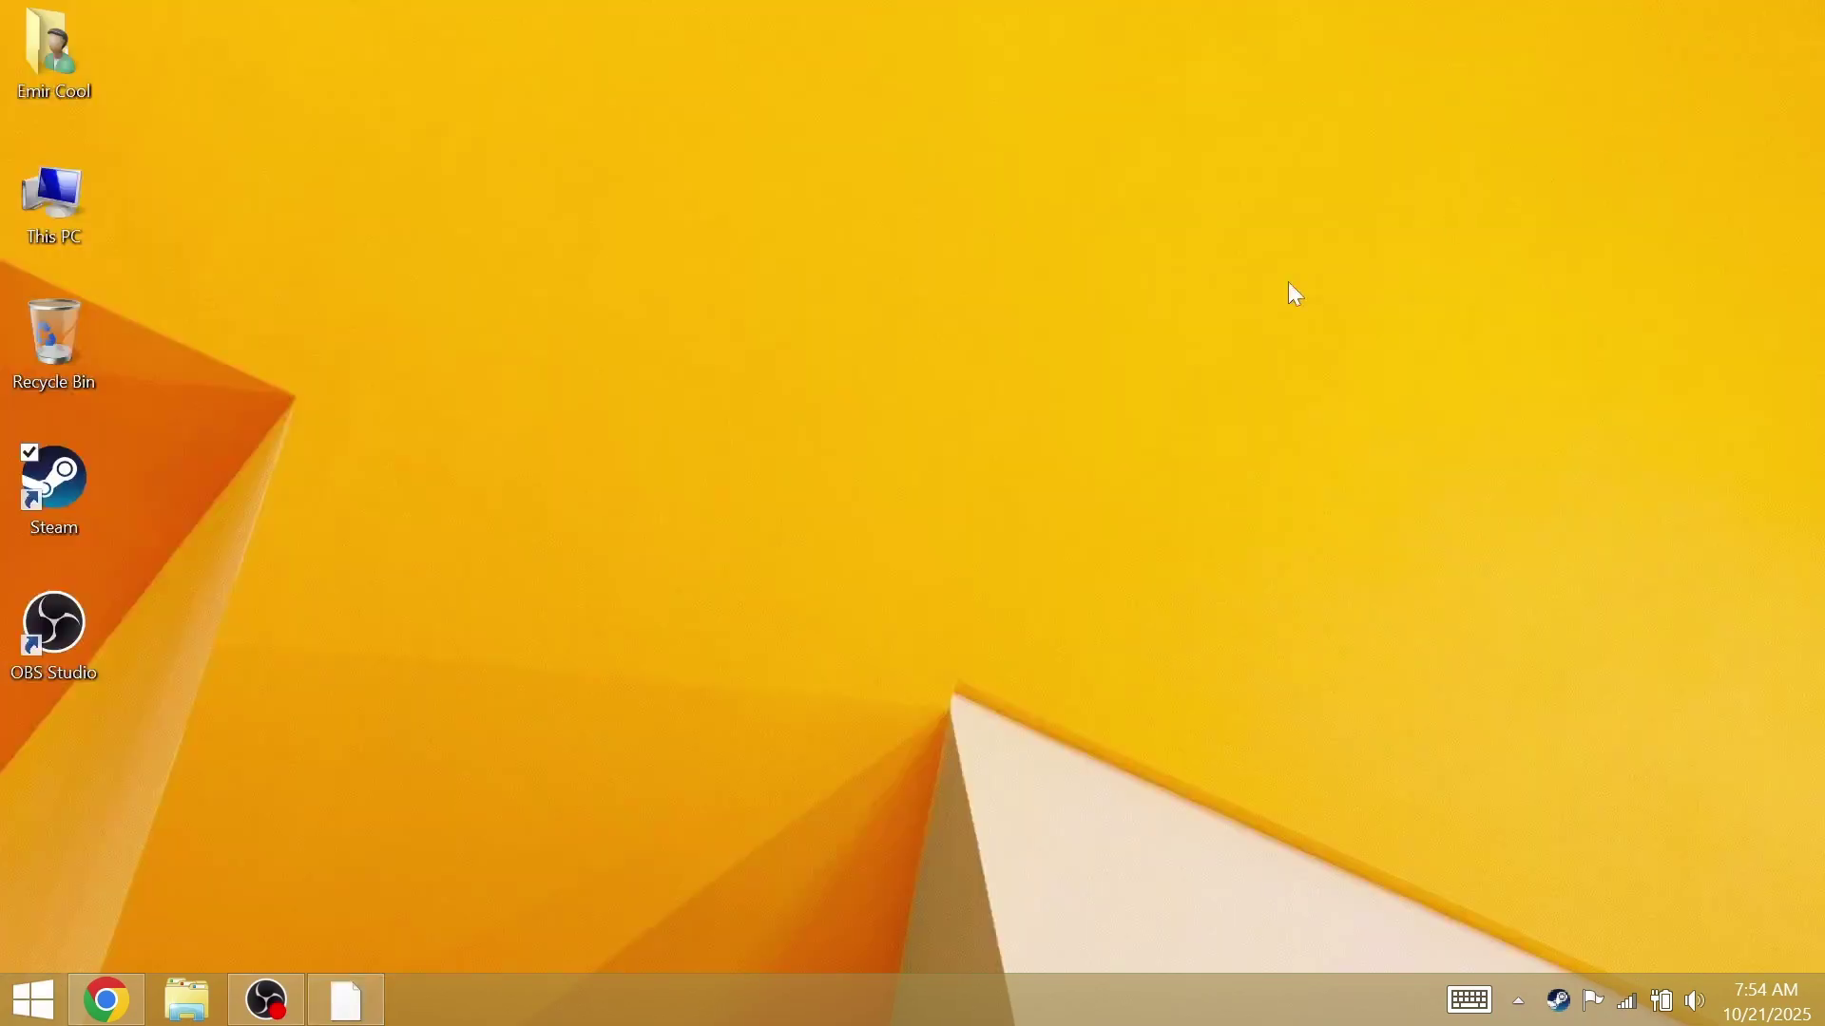
Search Google for 'Last OBS Studio version to support windows 8'.
click(105, 1000)
text(O)
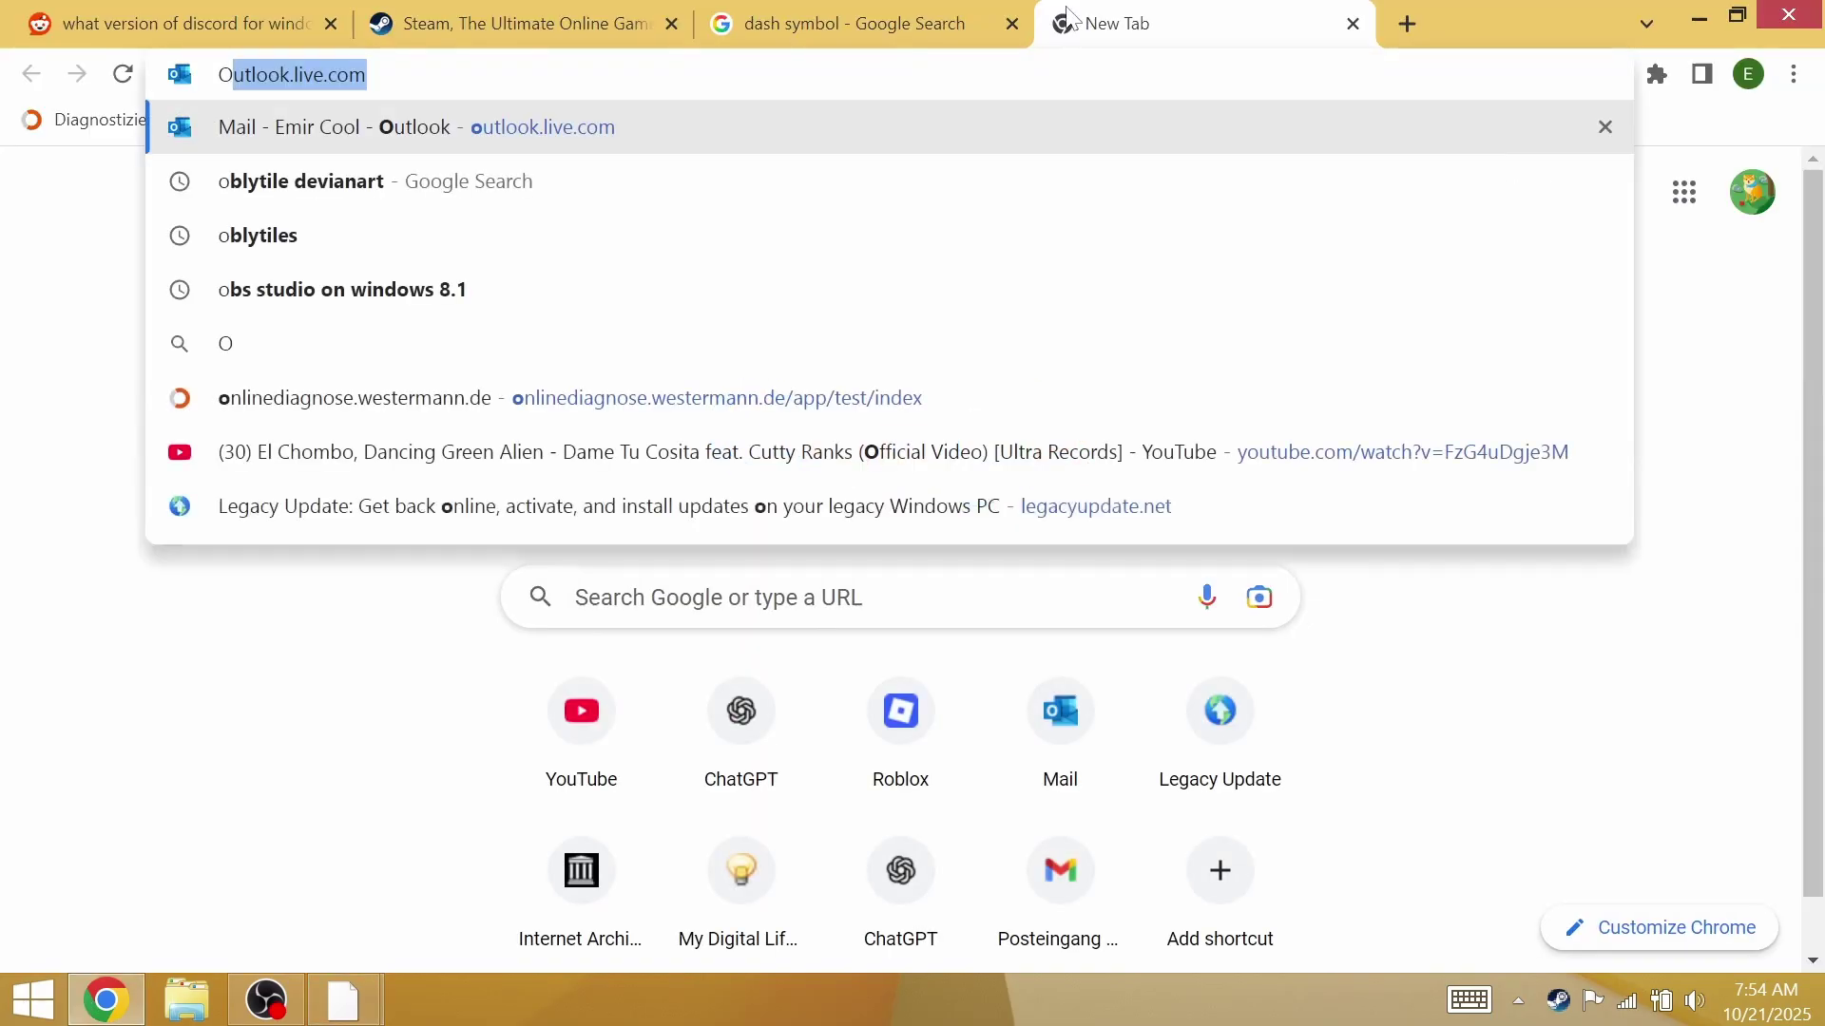
key(BackSpace)
text(la)
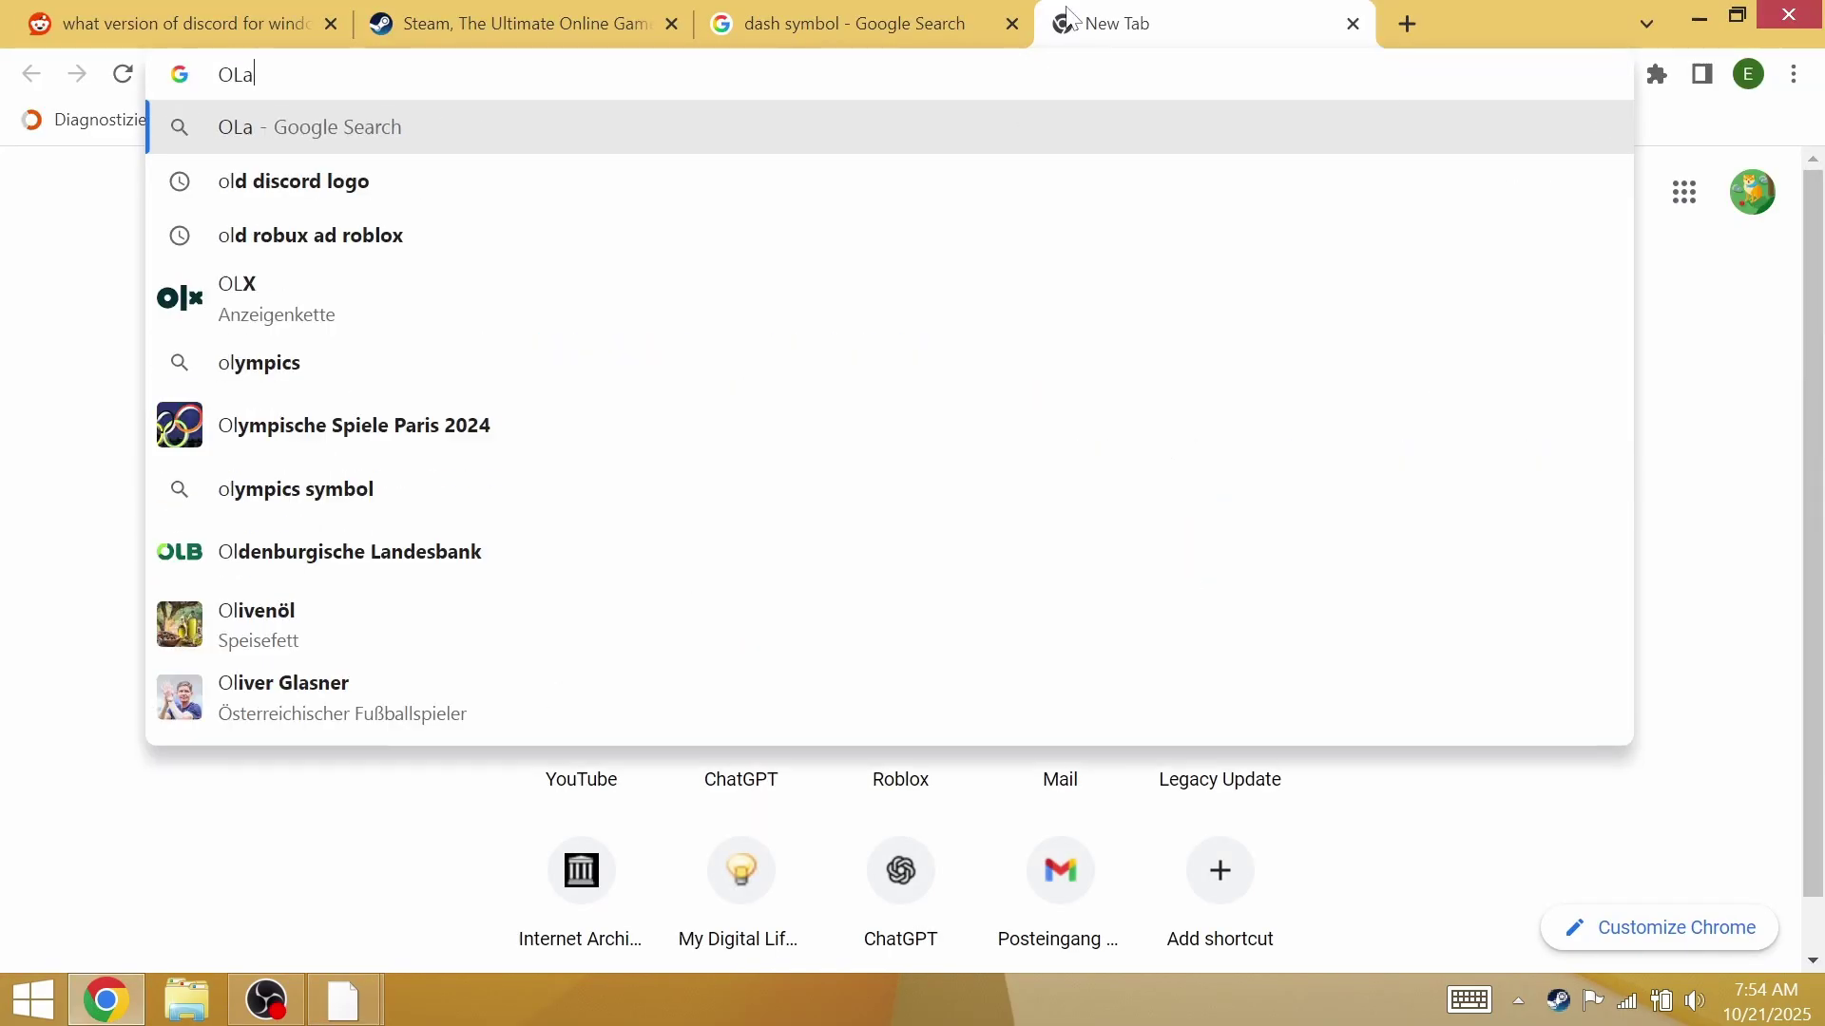
key(BackSpace)
key(BackSpace)
key(BackSpace)
text(Last )
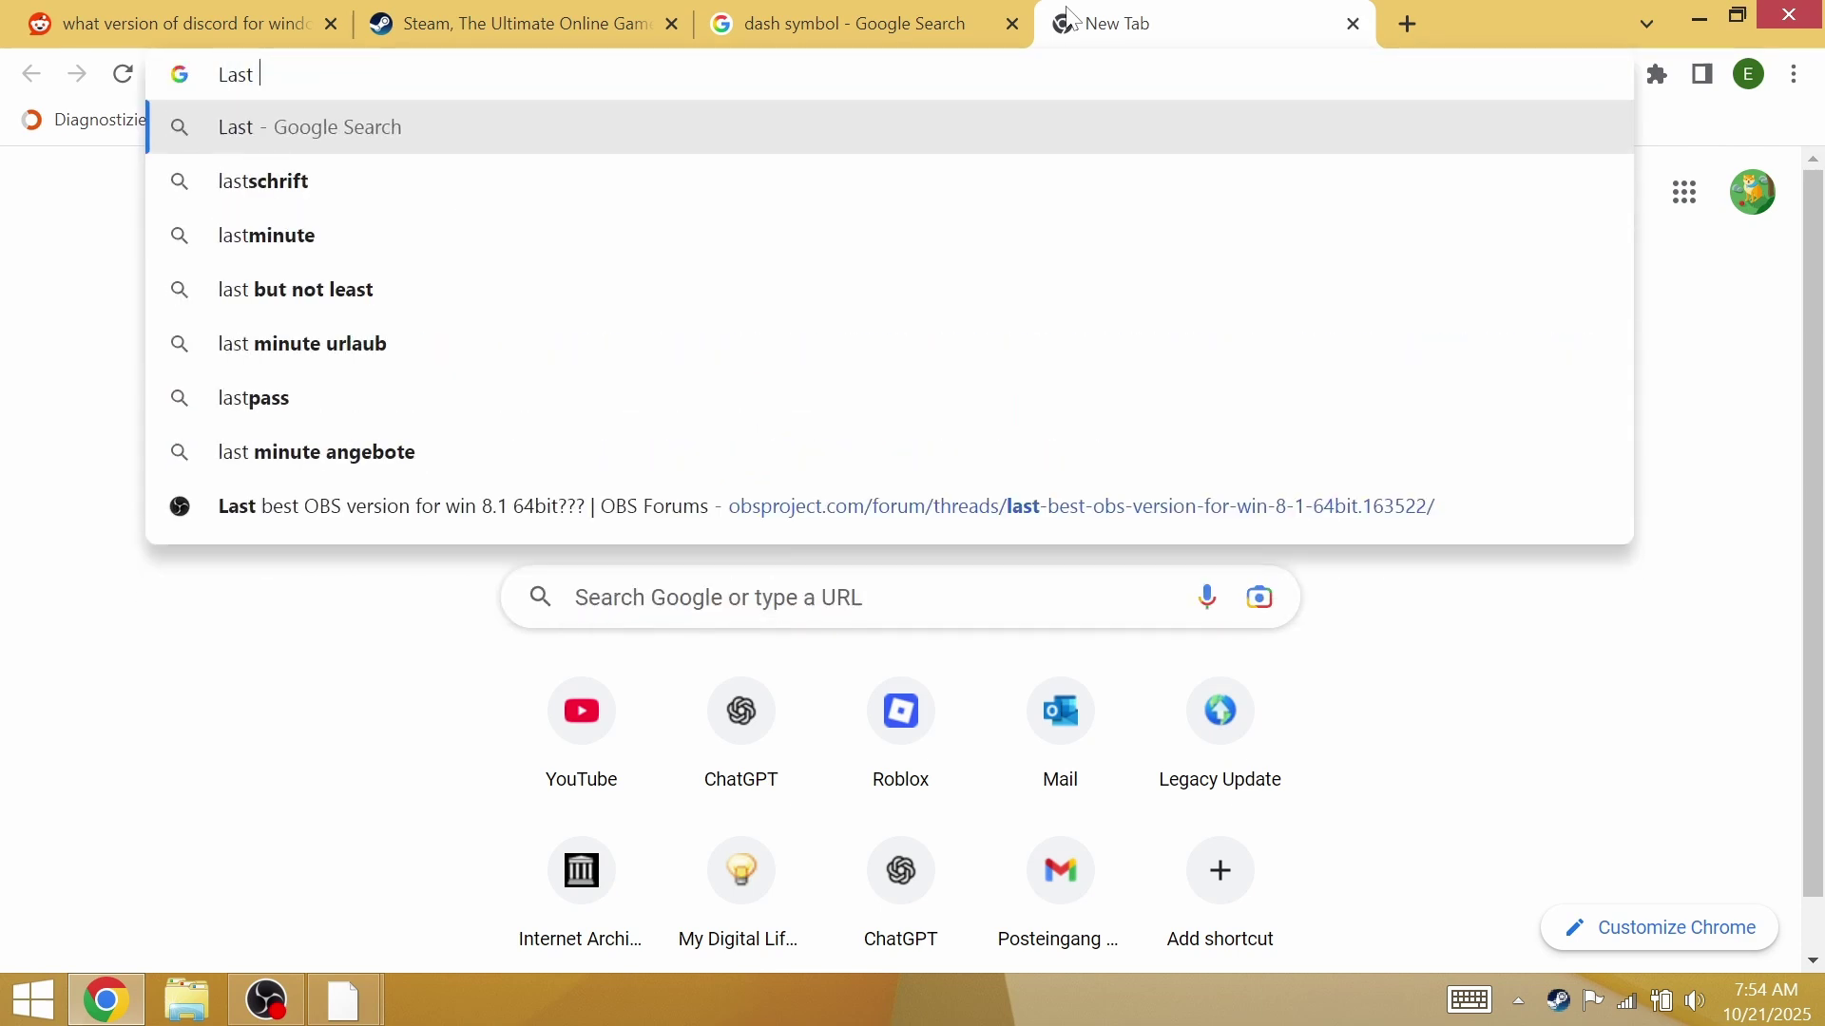
text(OBS Stu)
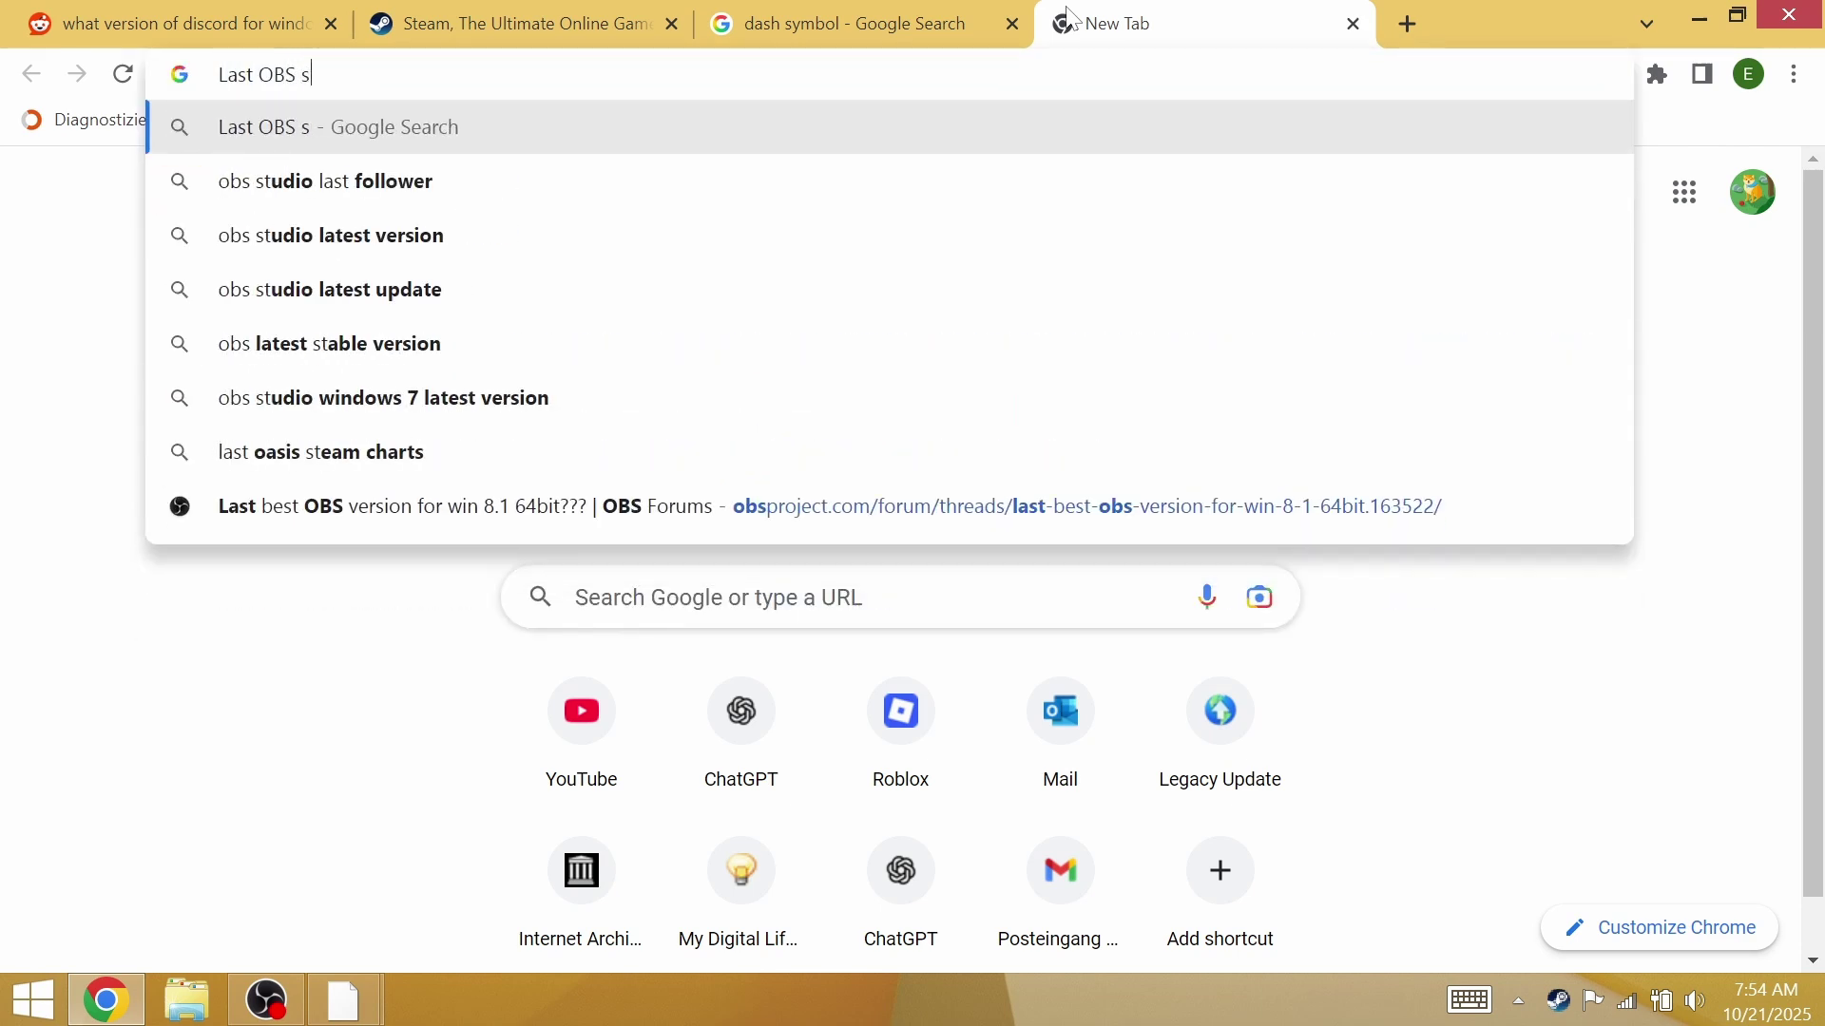
text(dio )
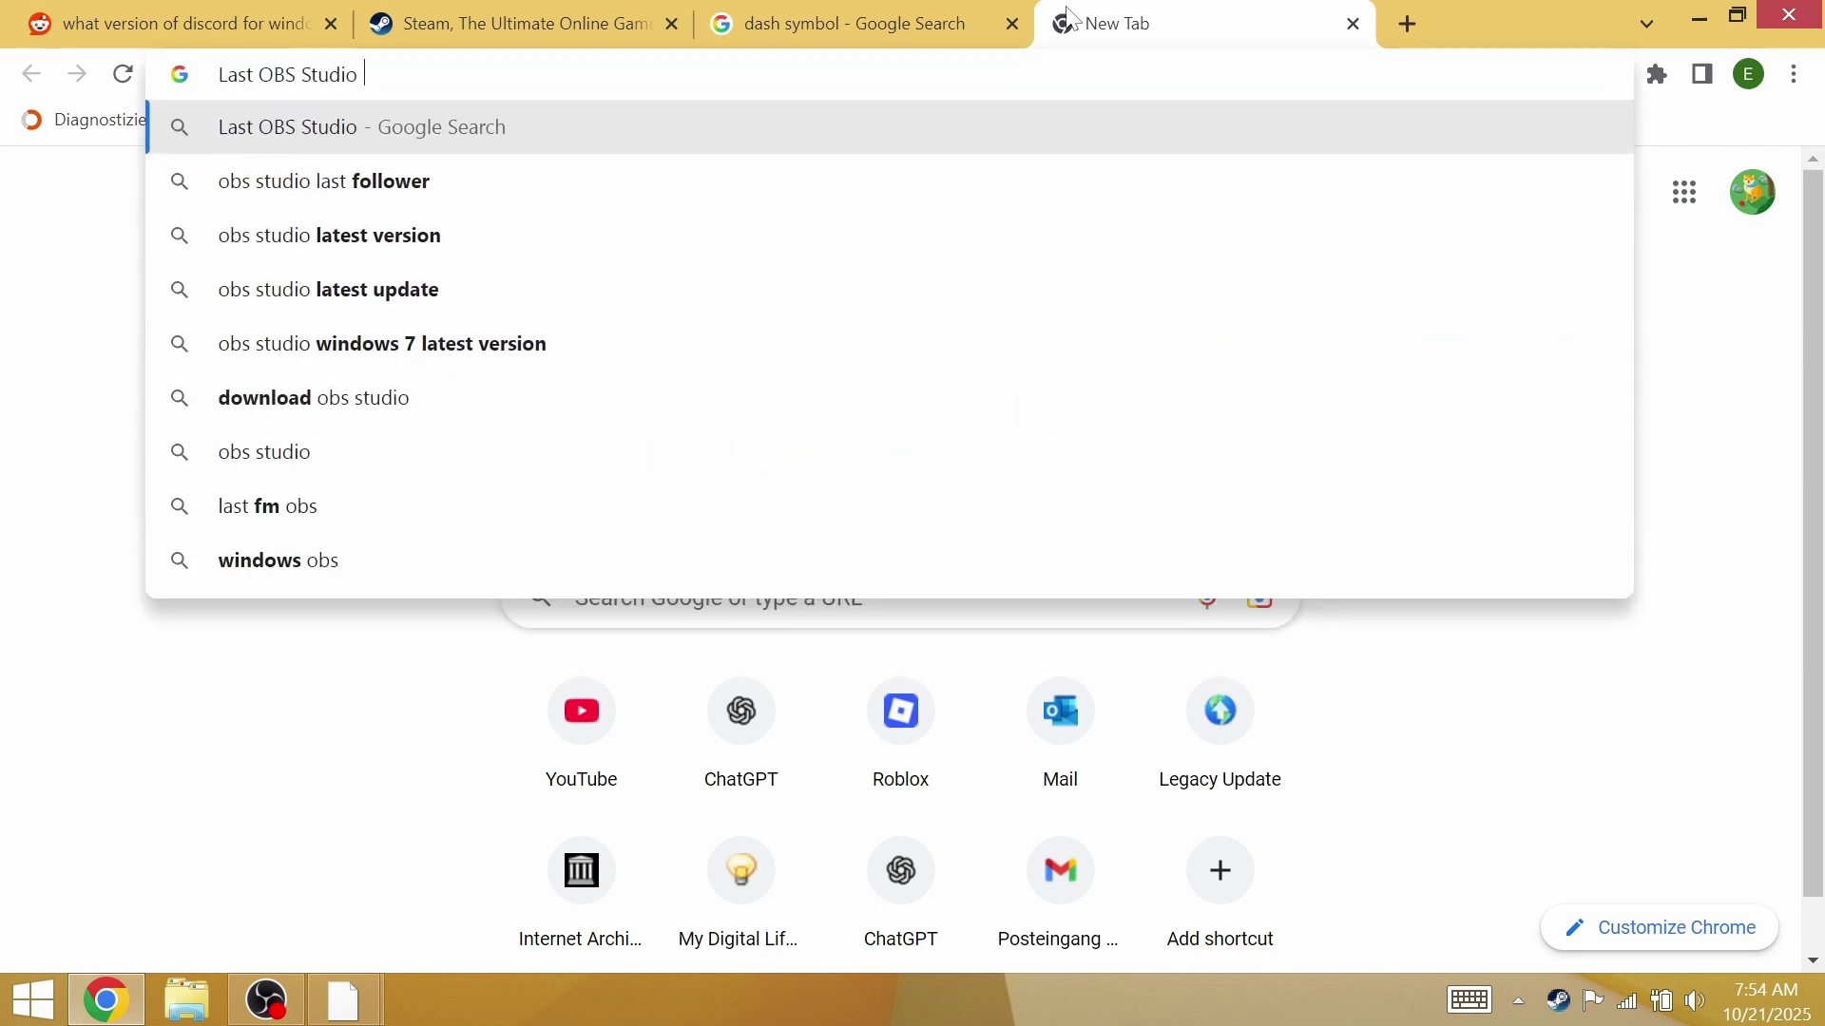
text(version t)
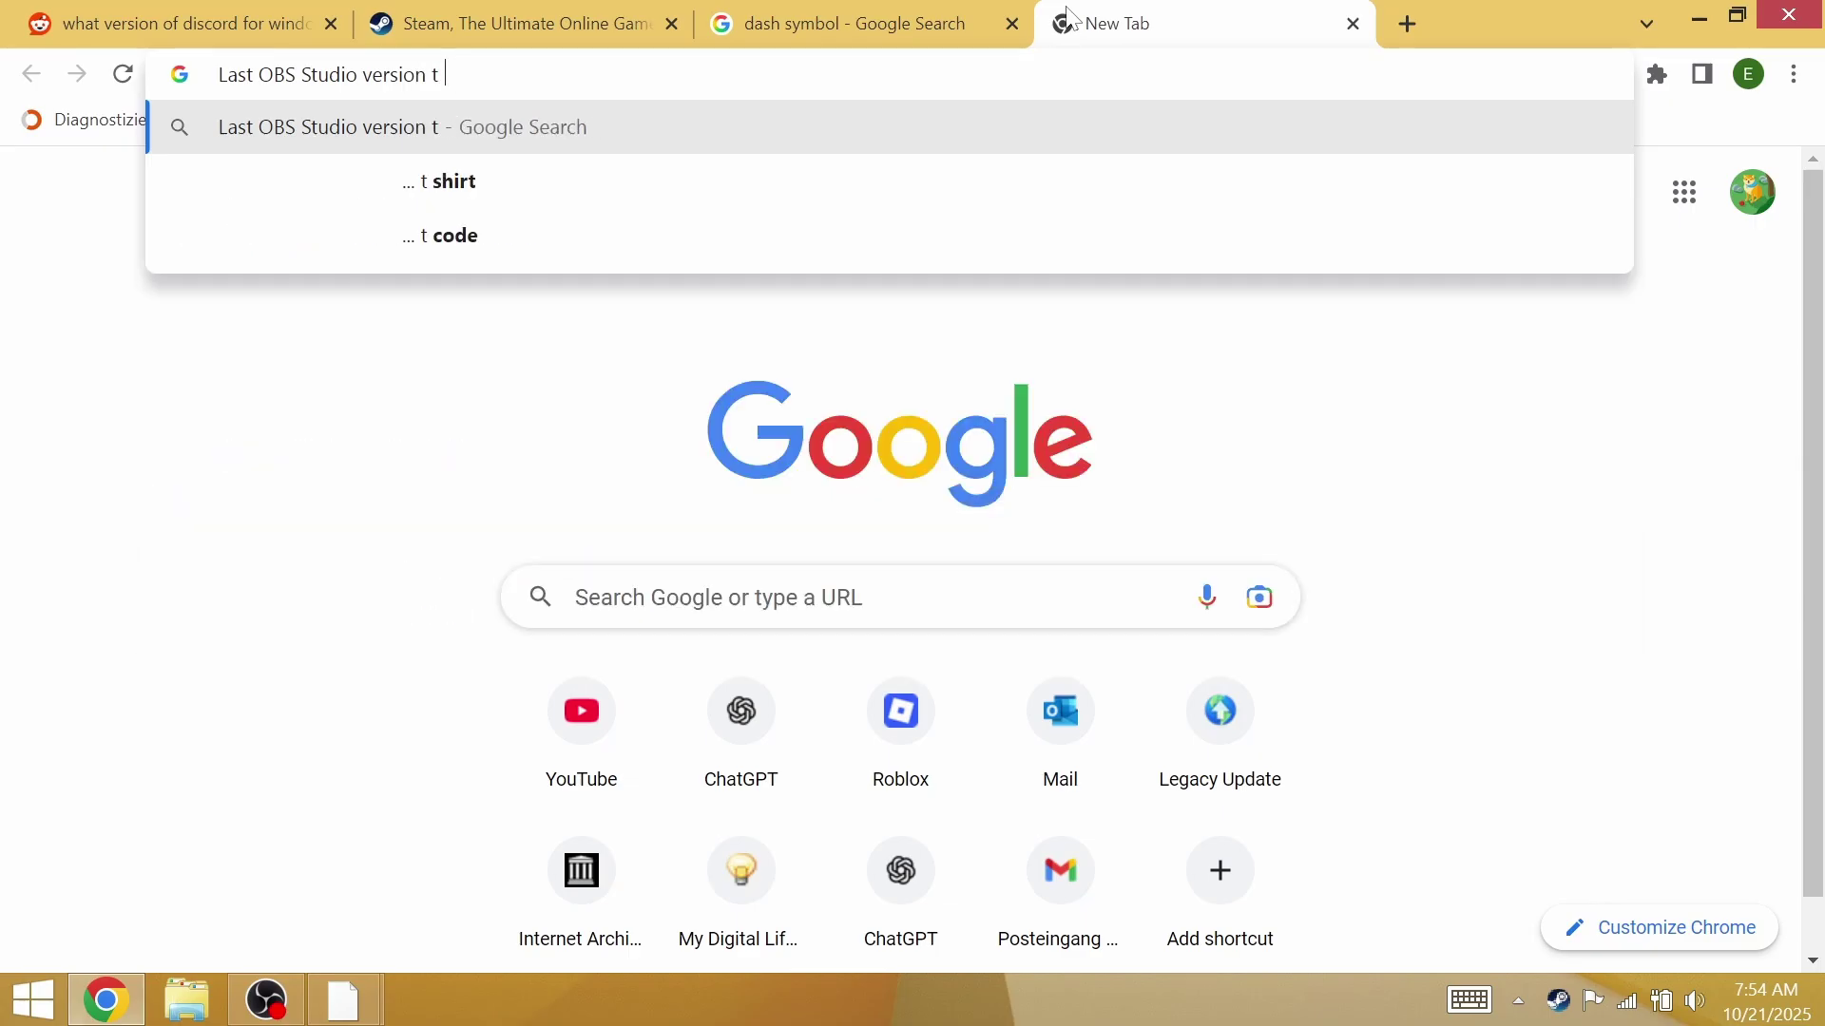
text(o support win)
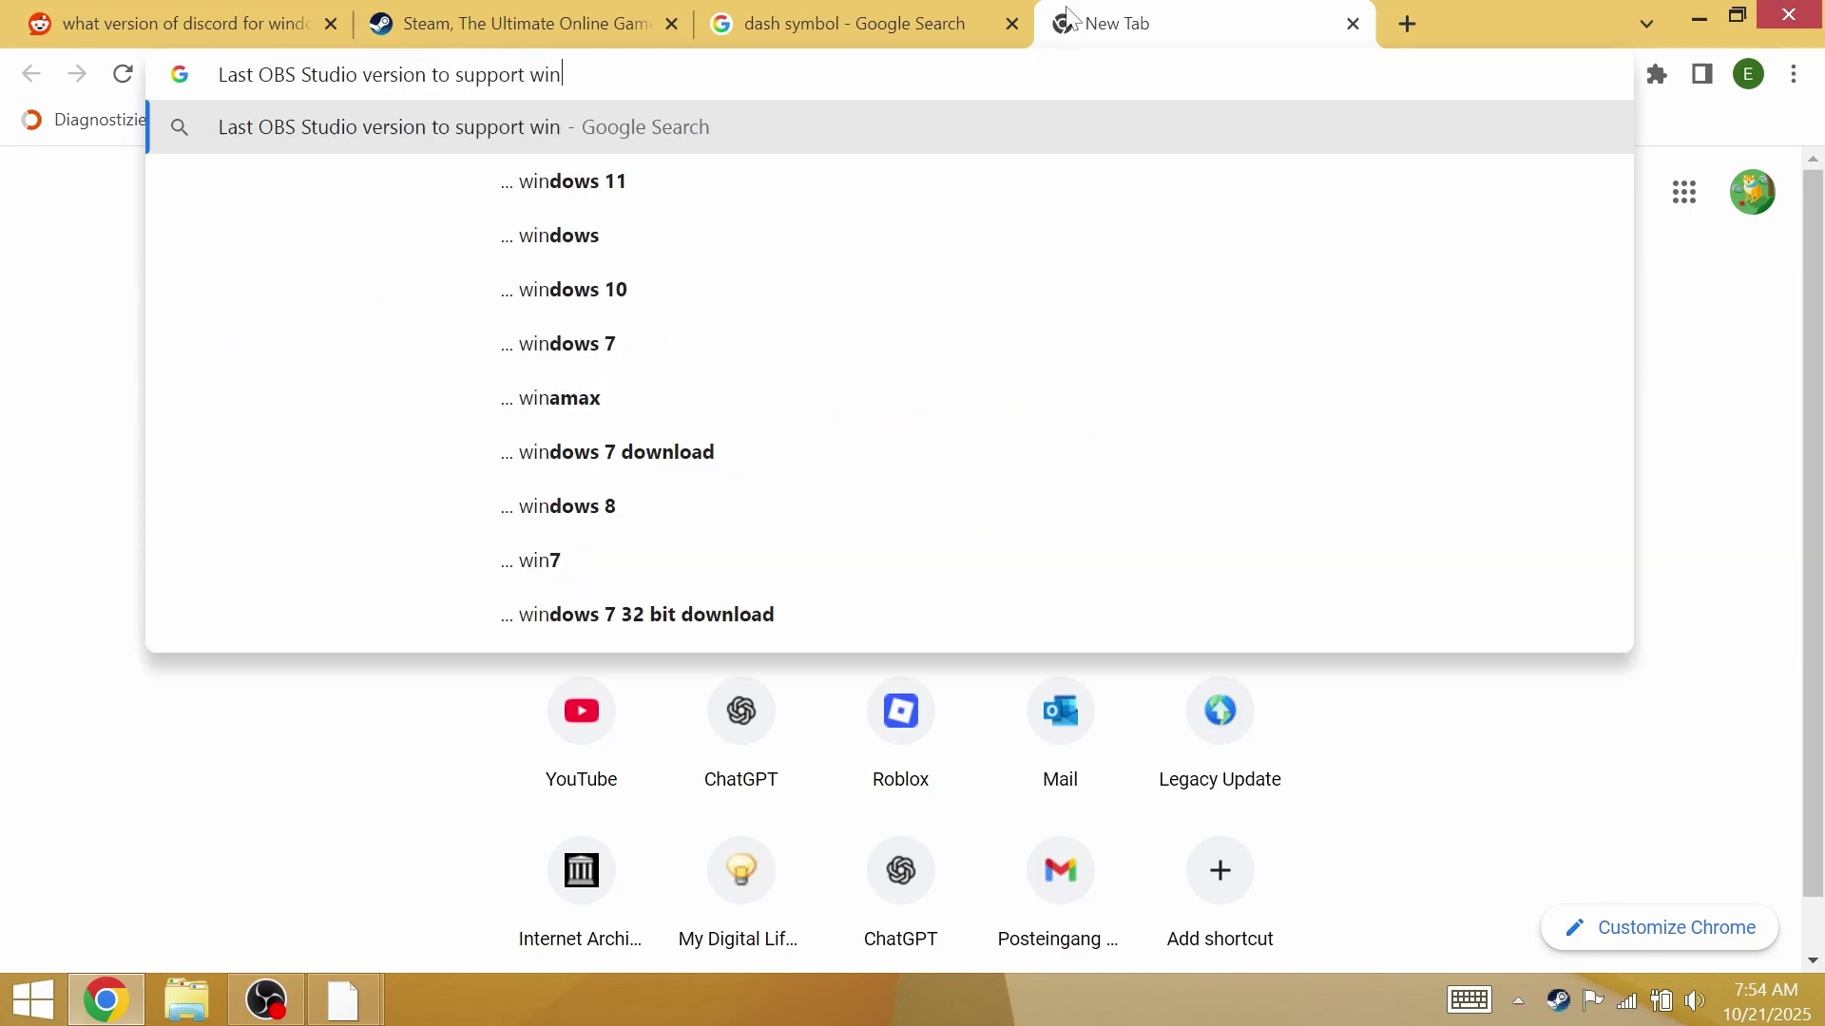
text(dows 8)
key(Return)
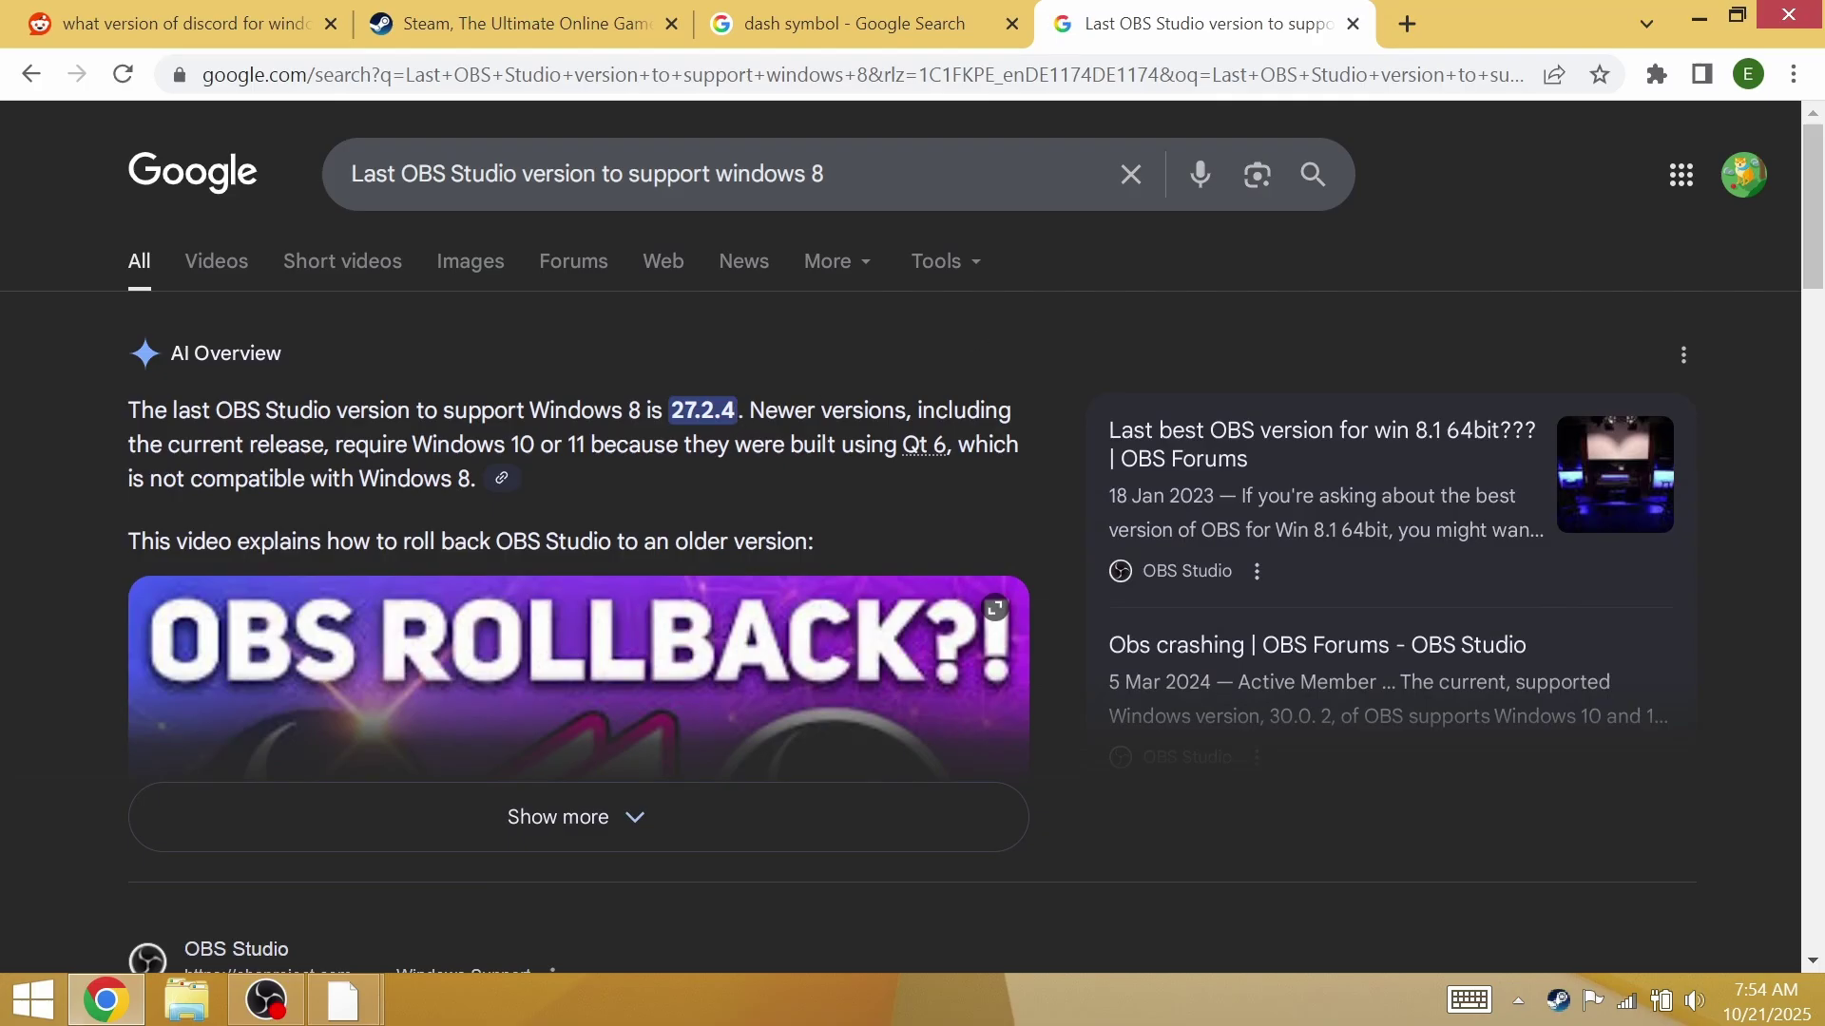
Copy the answer 27.2.4 and search Google for 'obs 27.2.4'.
double_click(703, 411)
right_click(703, 399)
click(751, 418)
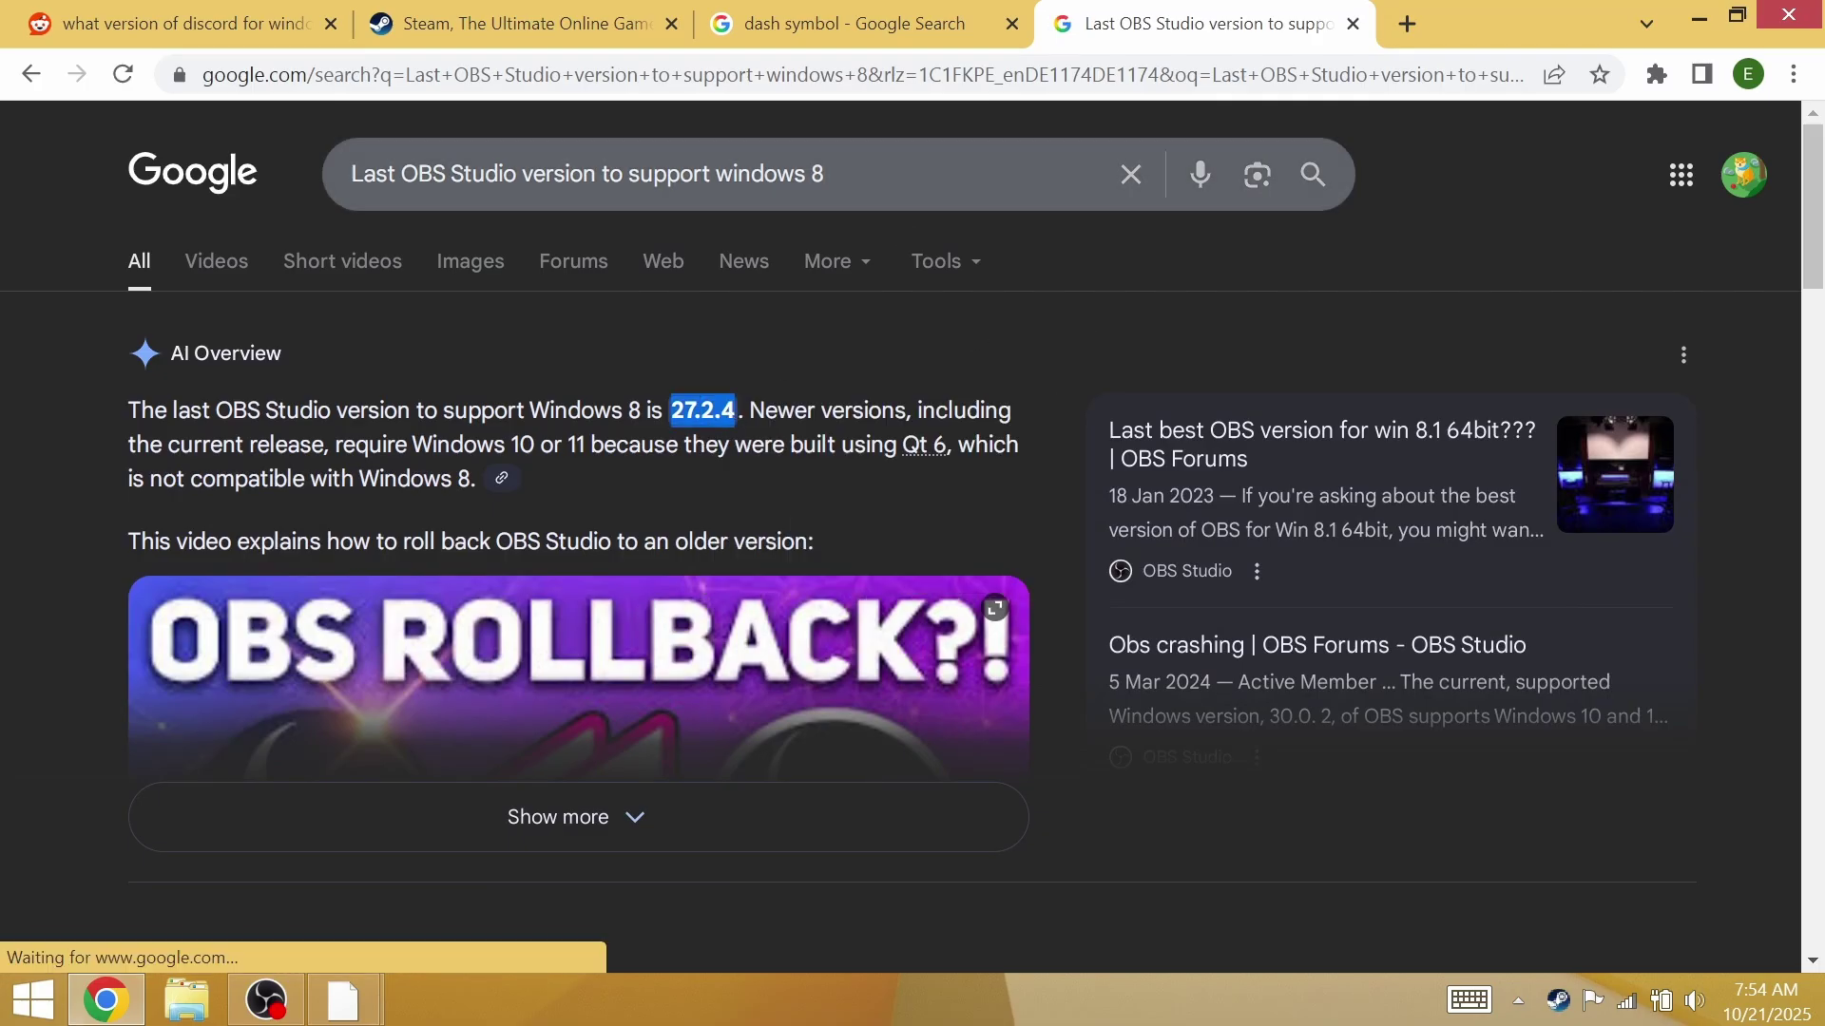
key(slash)
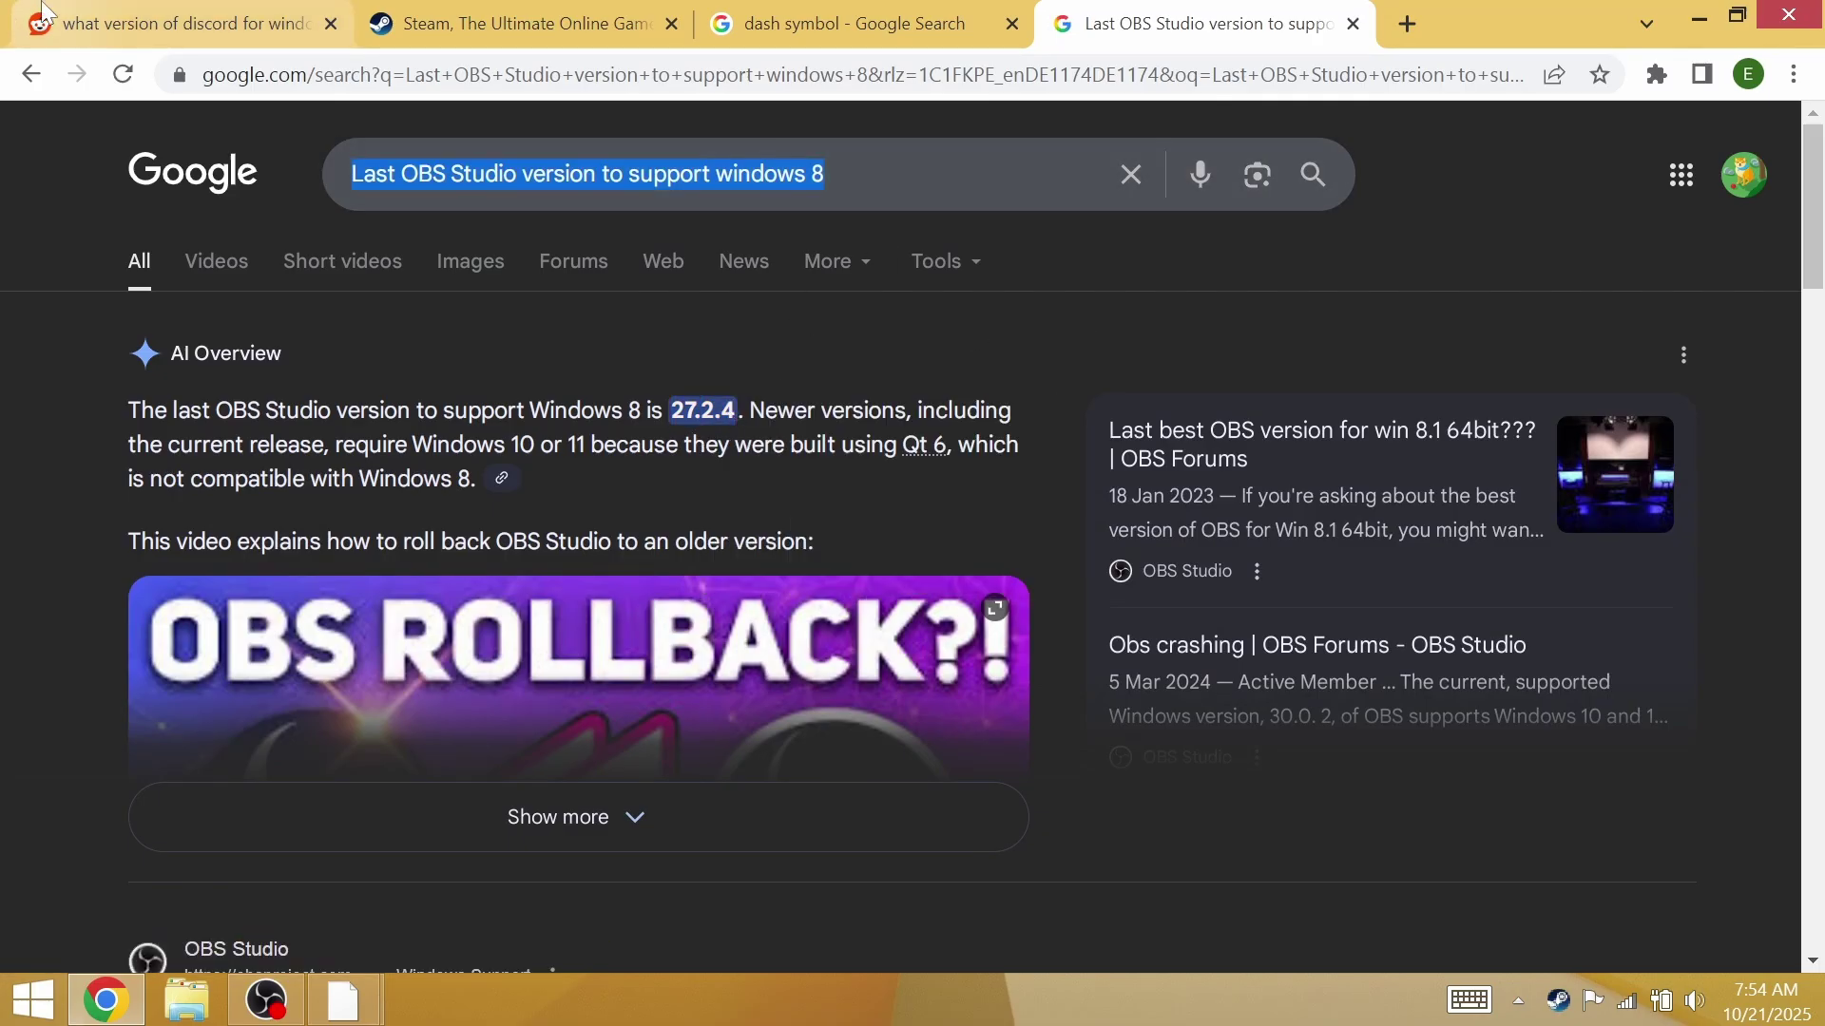
text(obs)
key(ctrl+v)
key(Return)
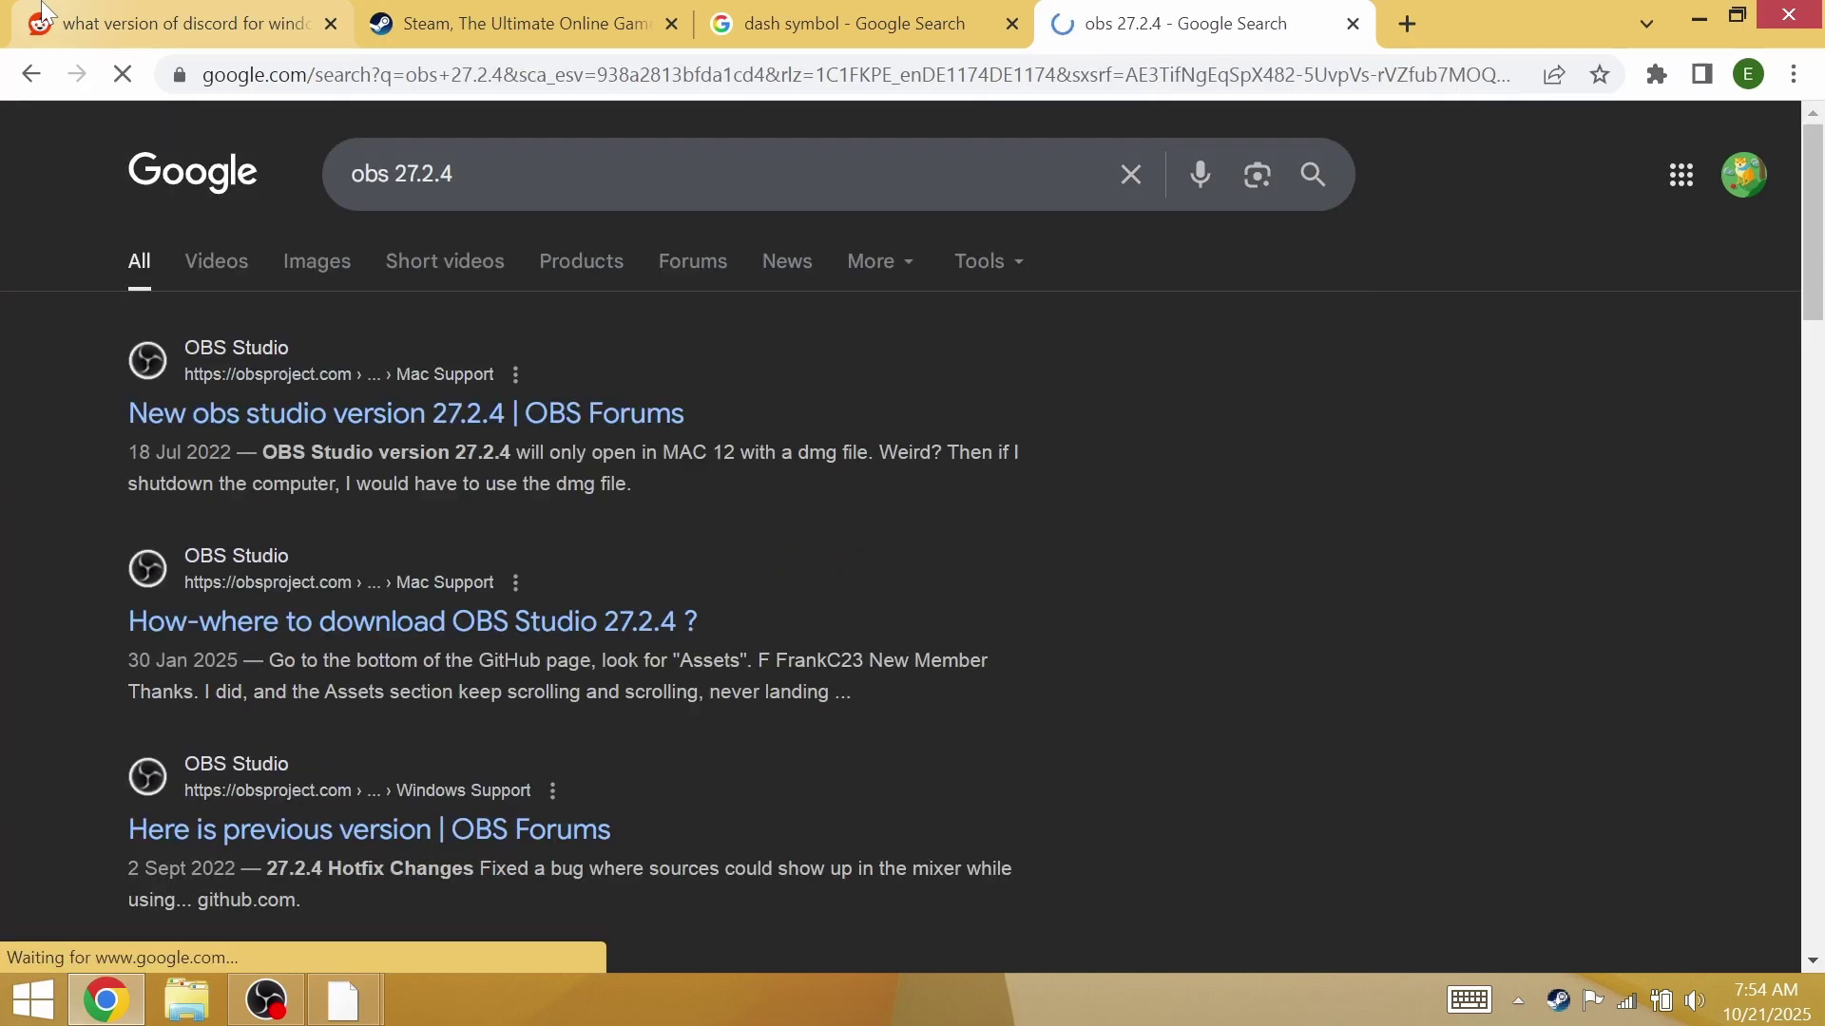
Open the GitHub OBS-Studio-27.2.4 repository from the search results.
scroll(505, 339, down, 5)
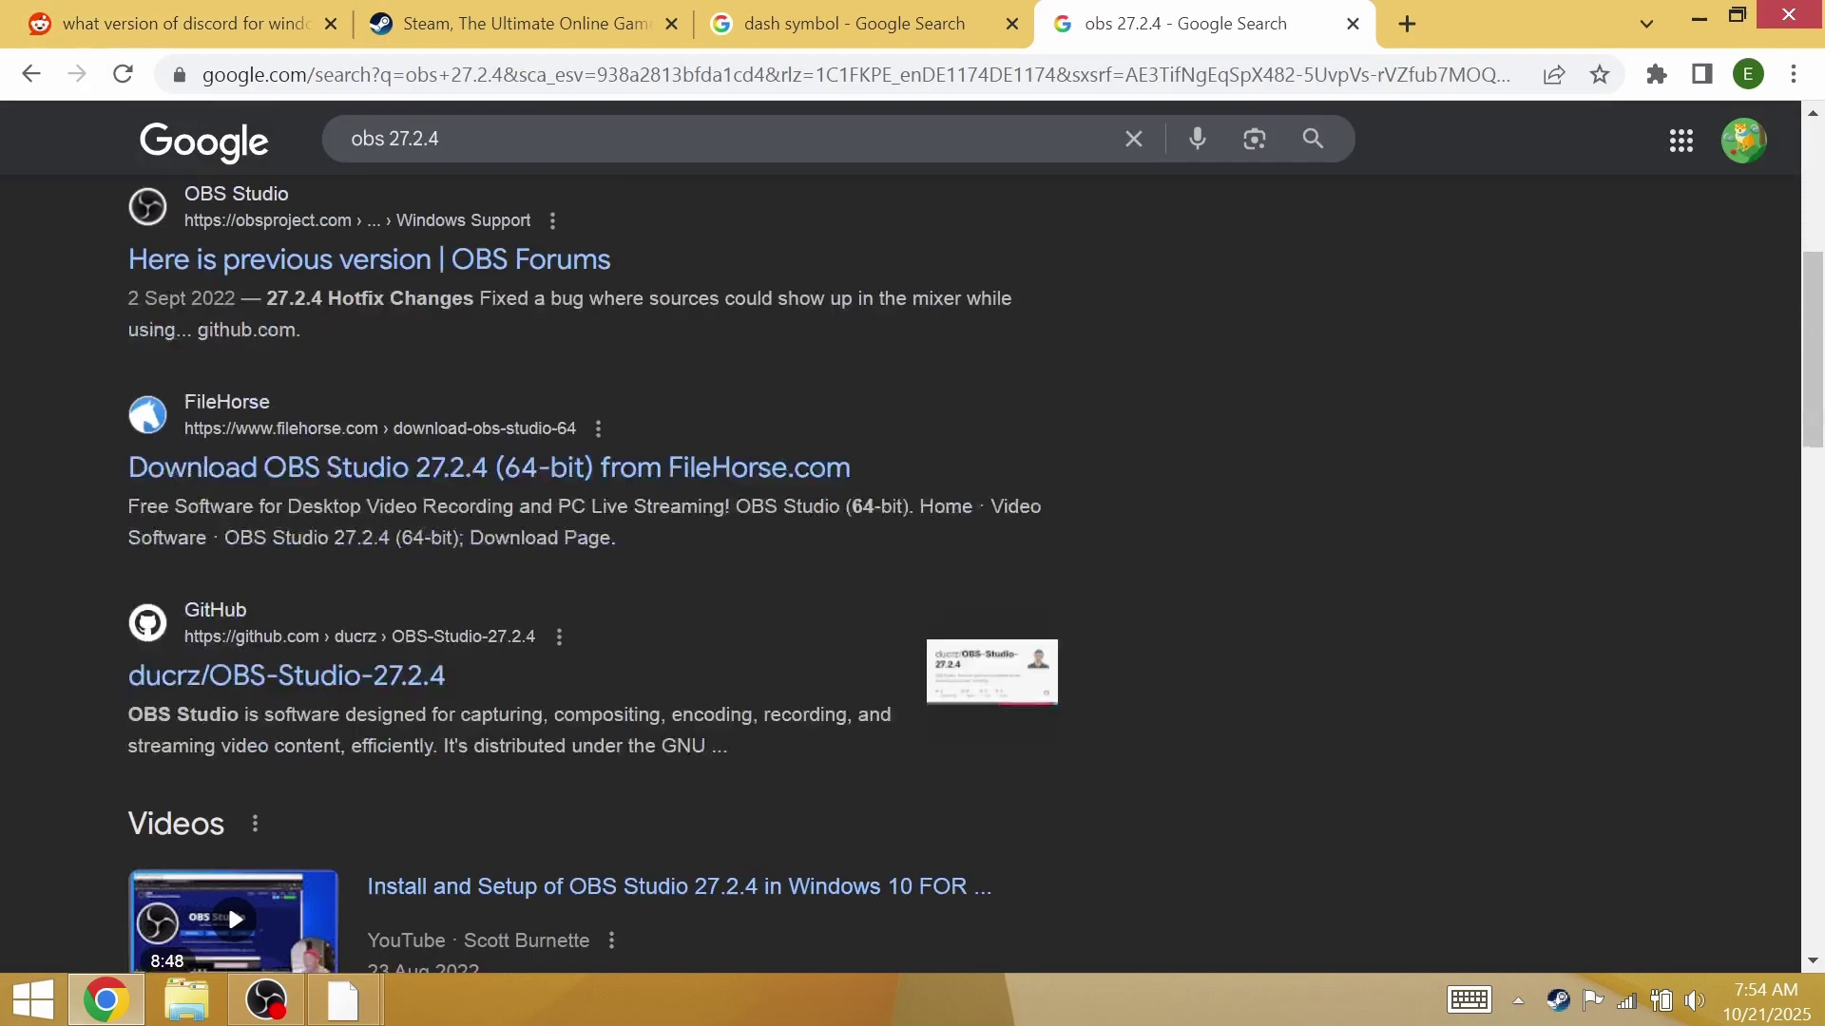
click(334, 678)
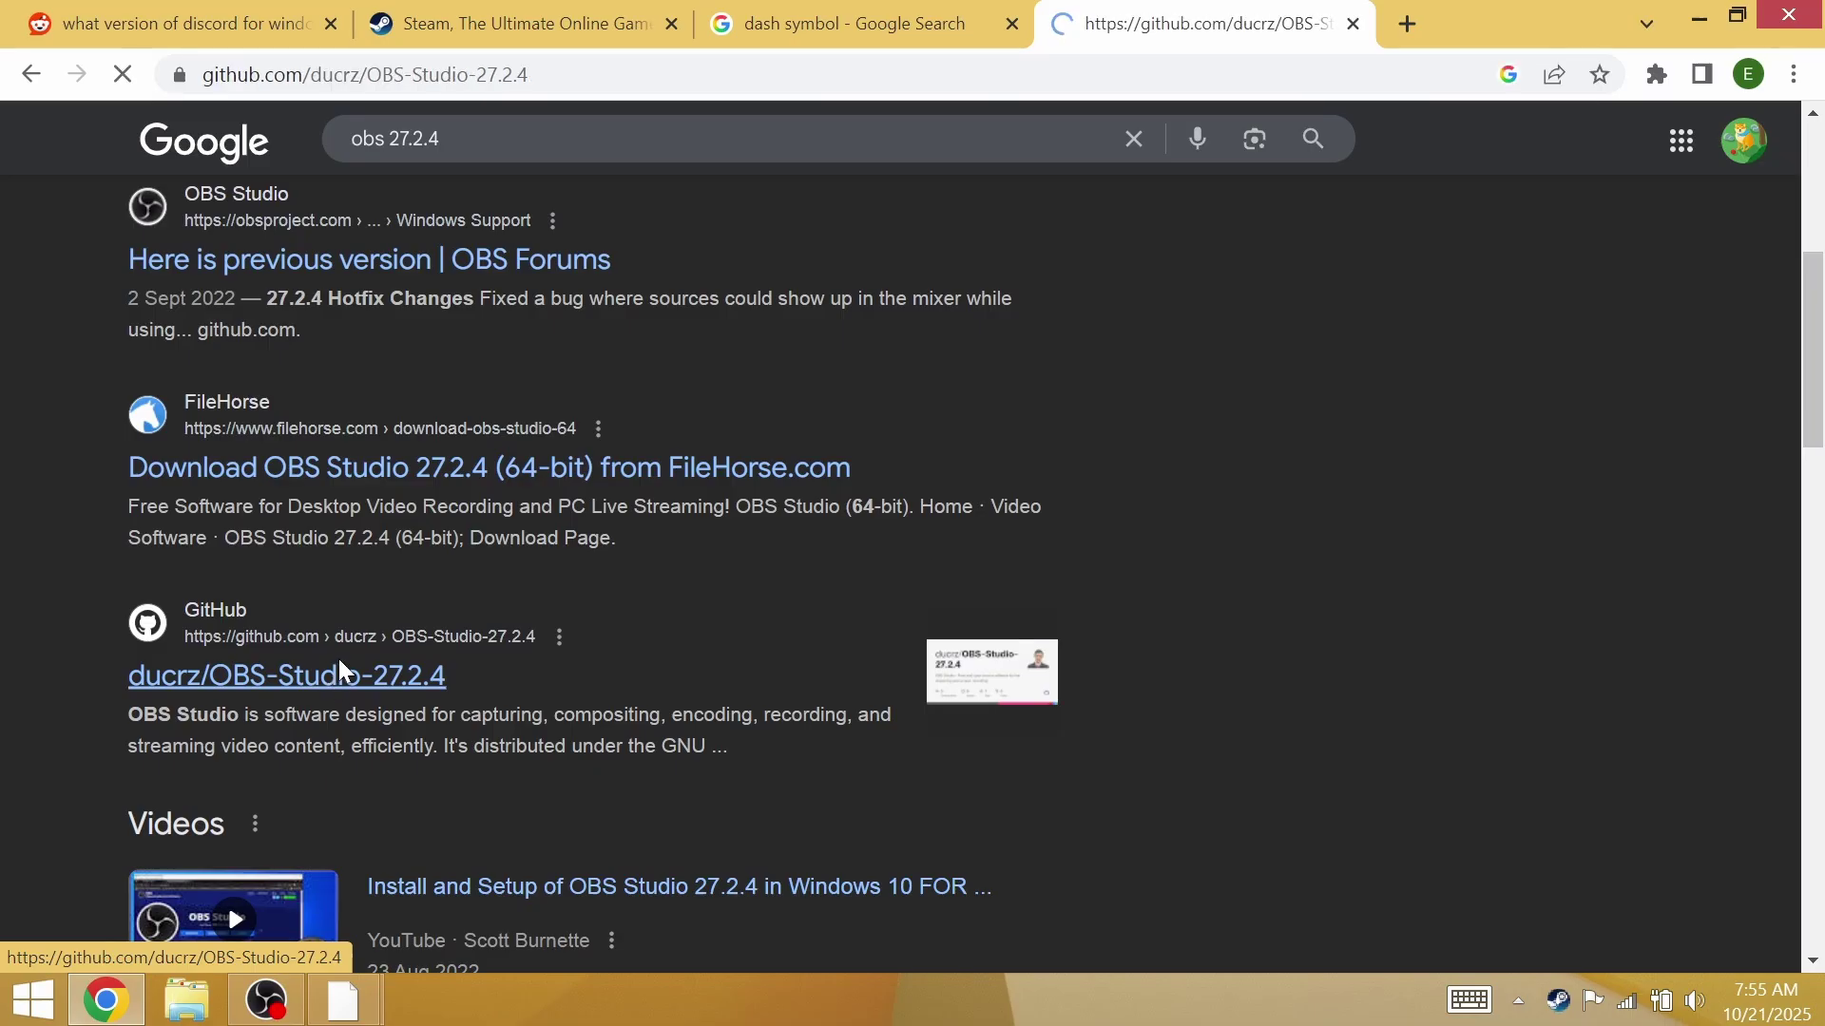
scroll(538, 627, down, 3)
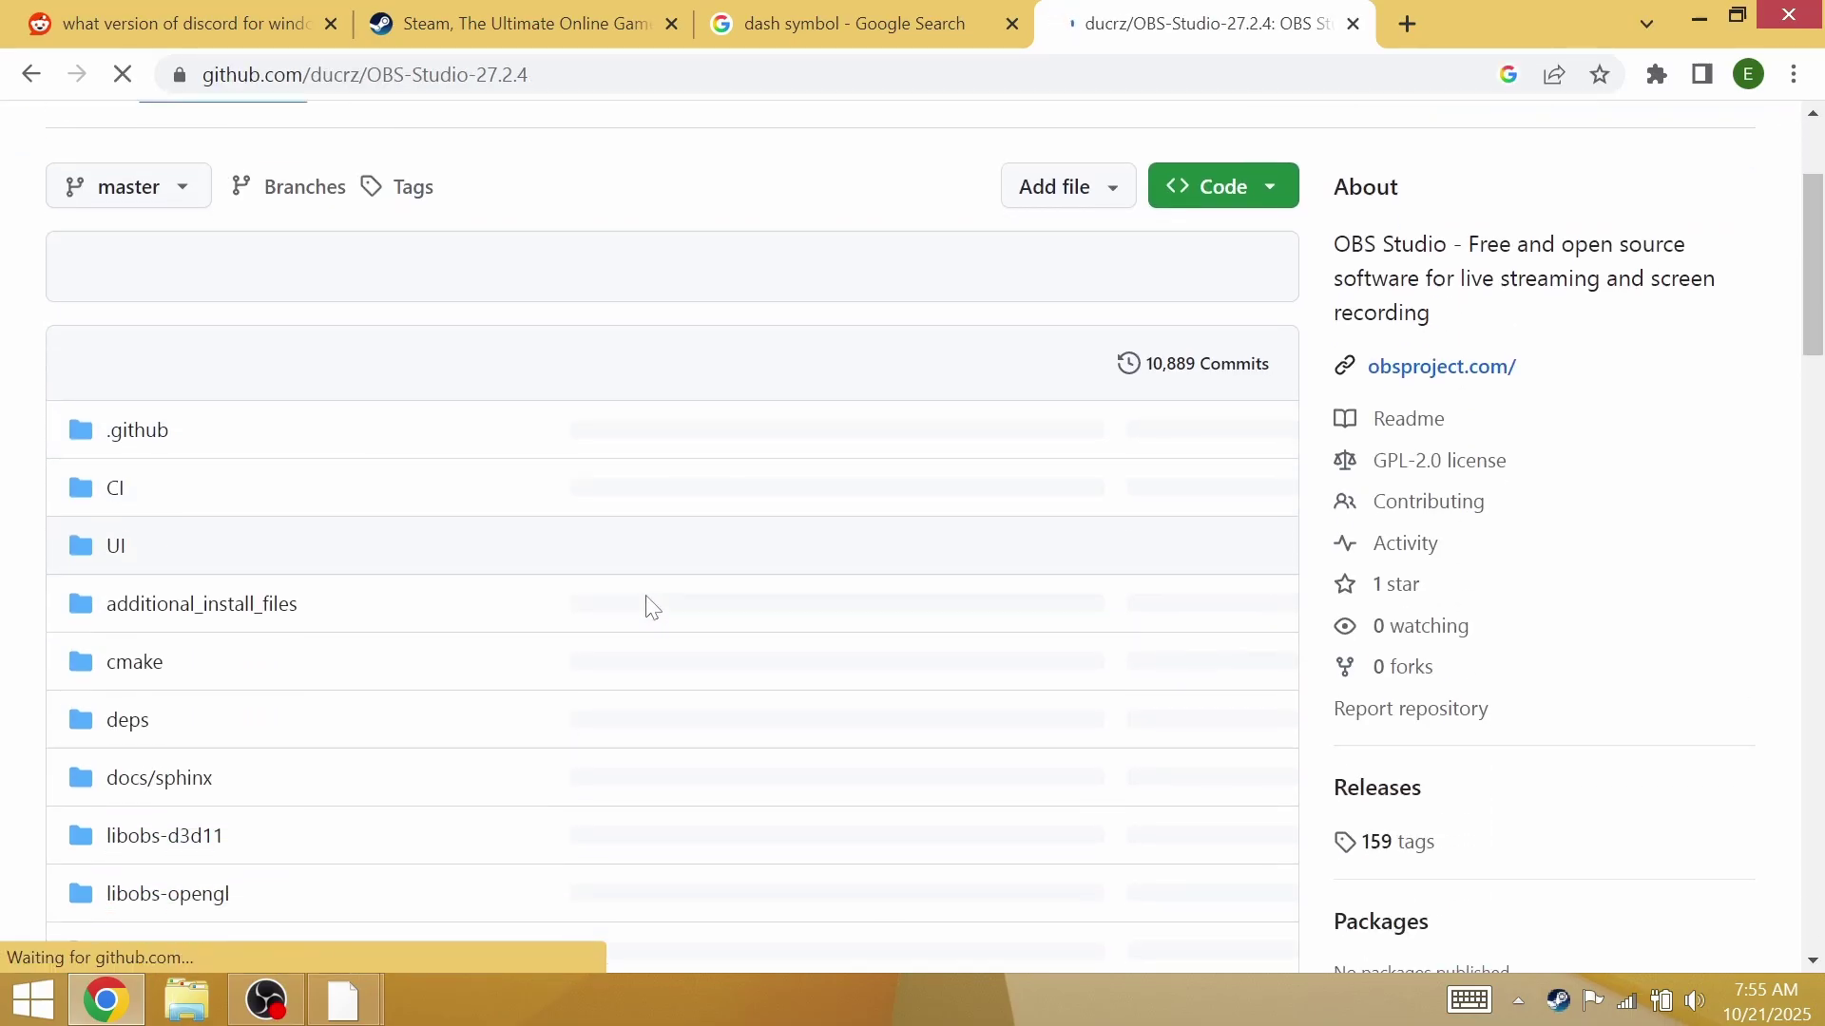